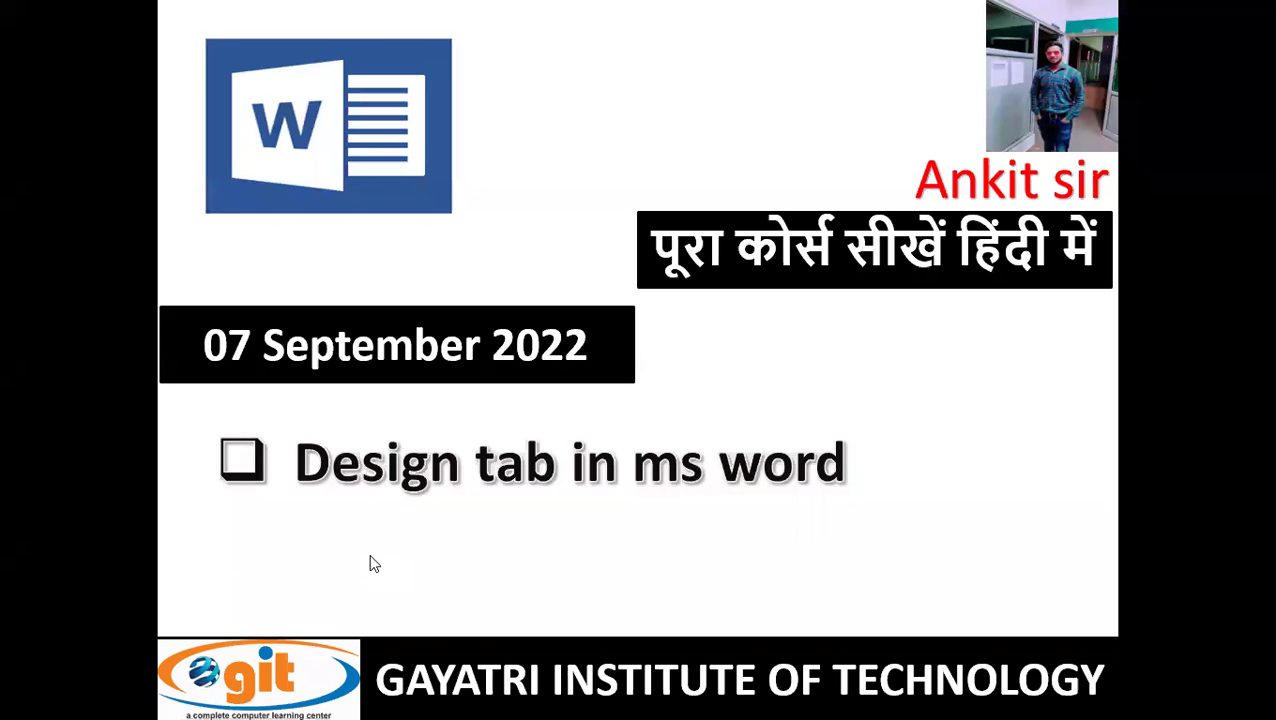
Step: Cycle through the open windows with Alt+Tab, moving past the PowerPoint slide show
key(alt+Tab)
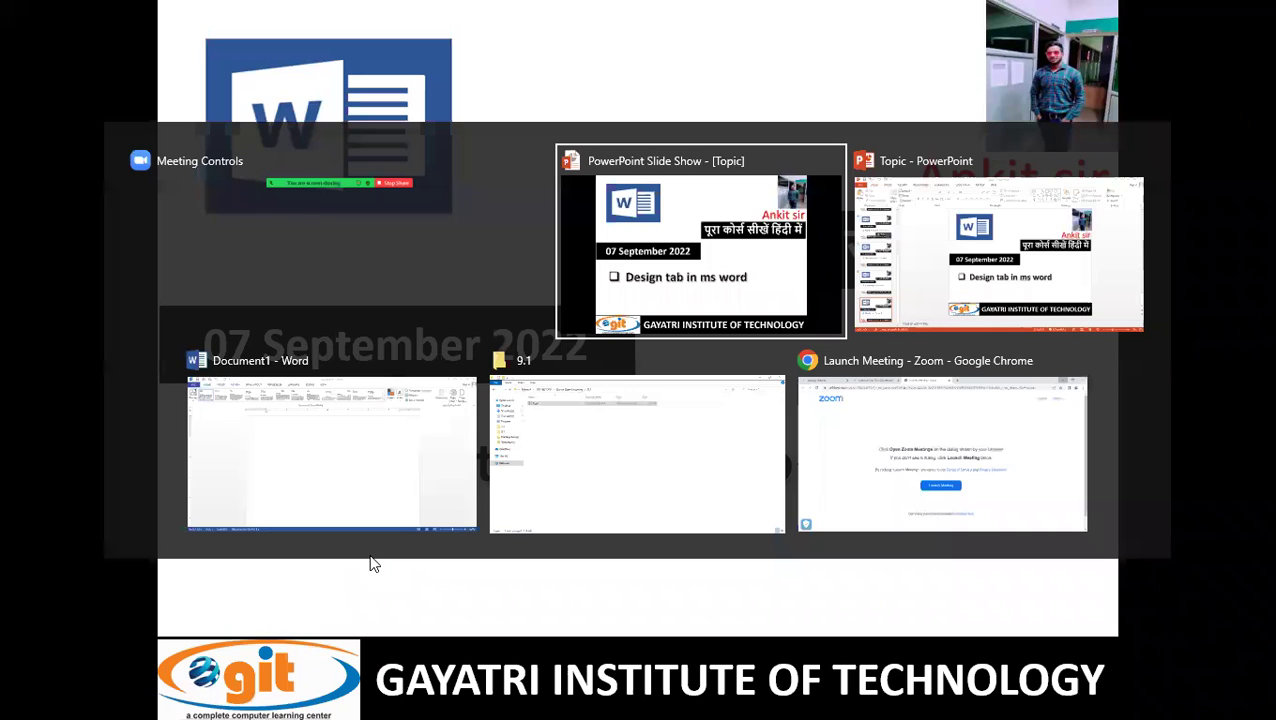
key(Tab)
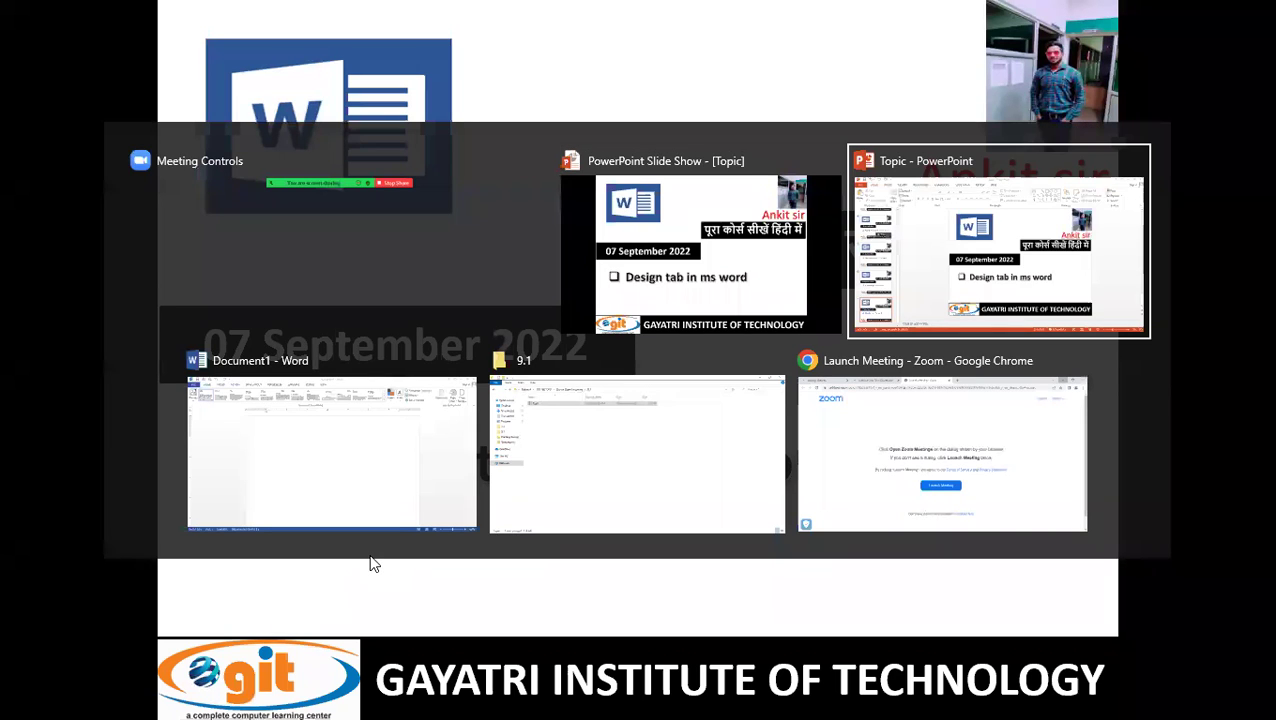
Step: Switch to Document1 and generate five =rand() sample paragraphs (239 words) on the blank page
key(Tab)
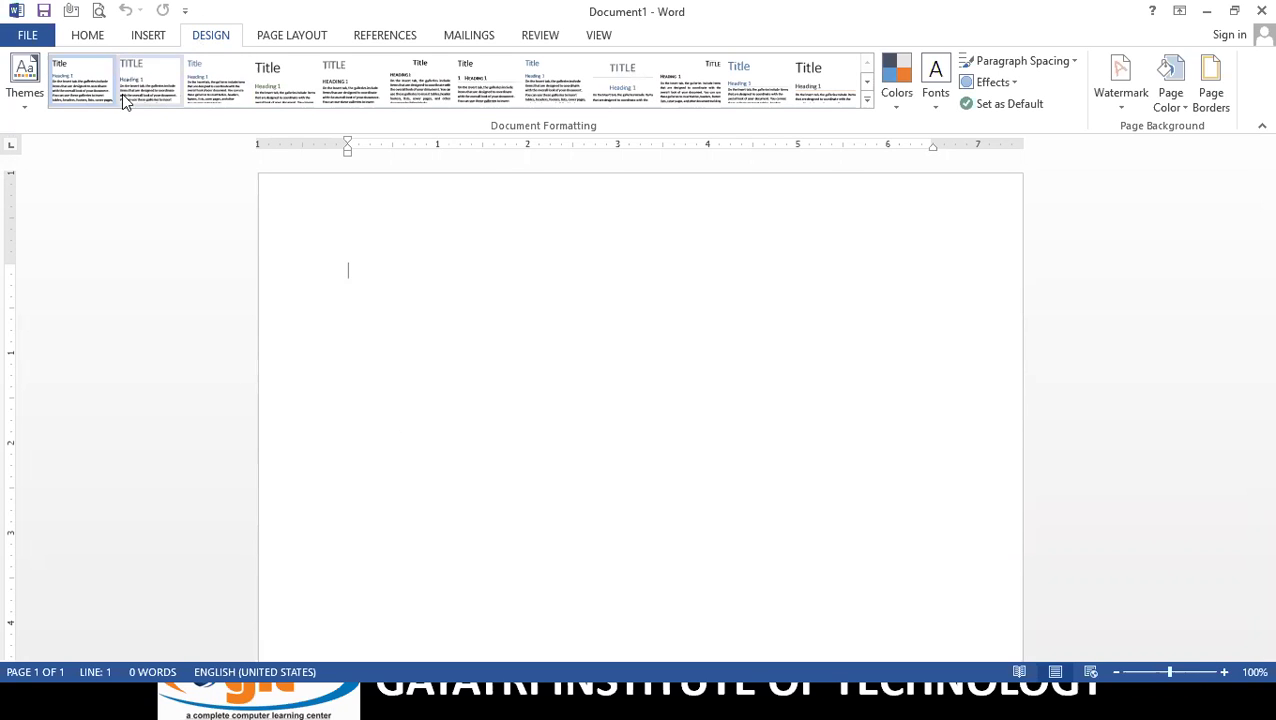
click(25, 110)
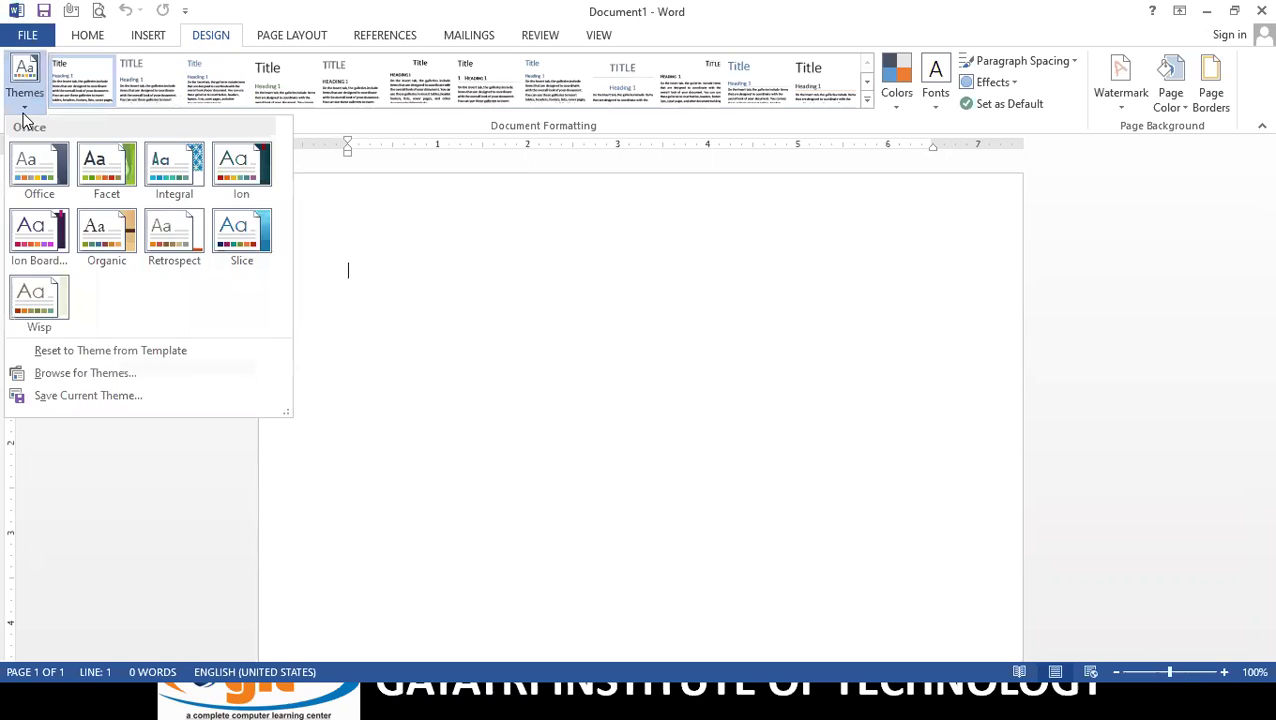
click(435, 285)
text(=rand()
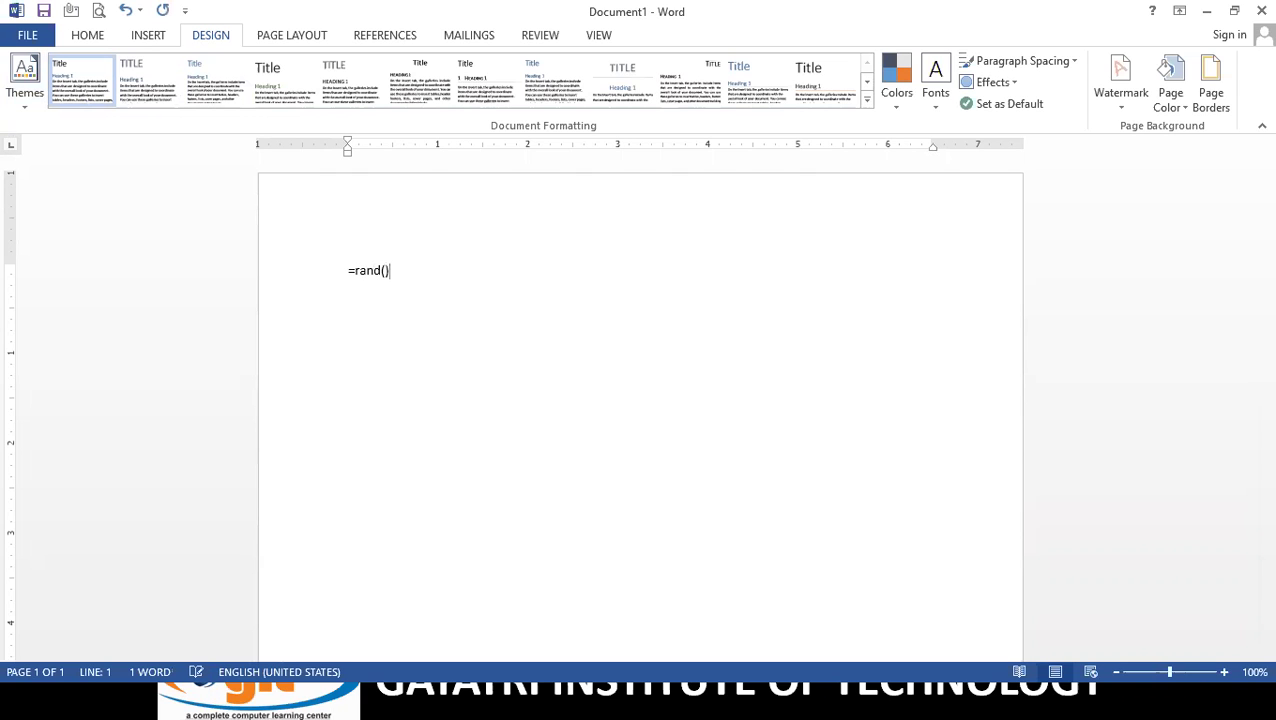
key(Return)
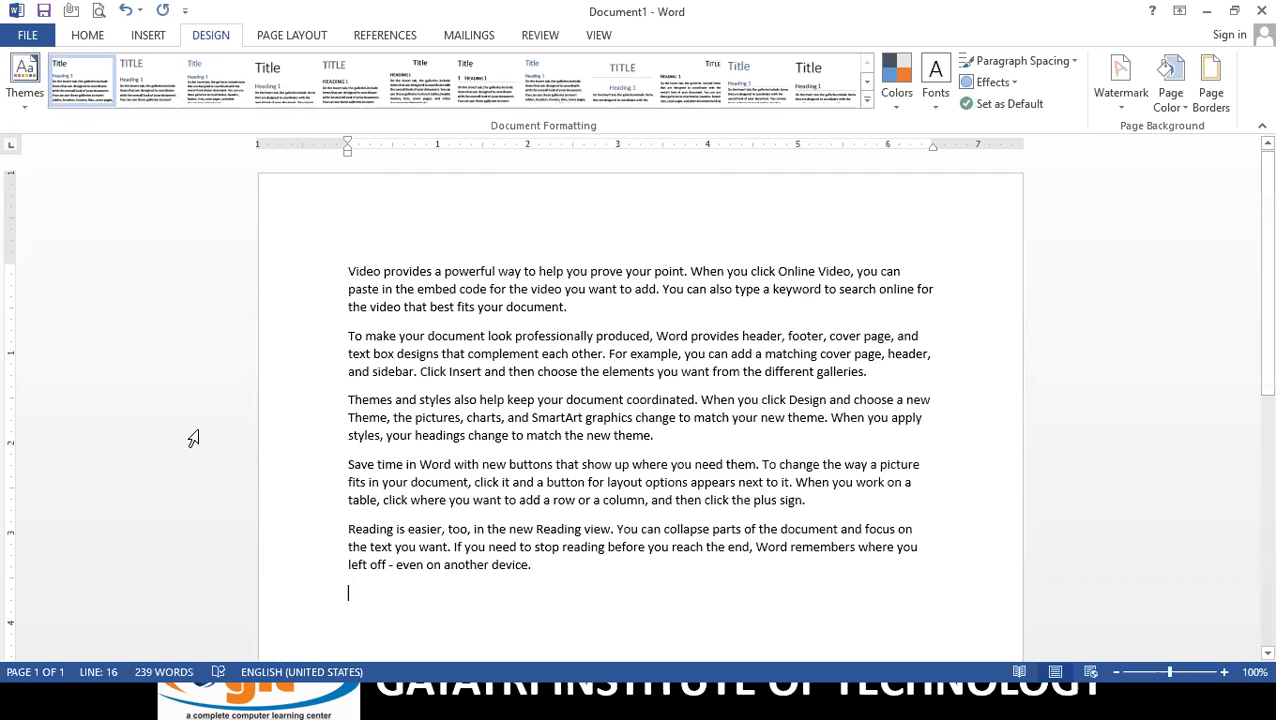
Step: Select all the sample text and apply the Organic theme
click(26, 104)
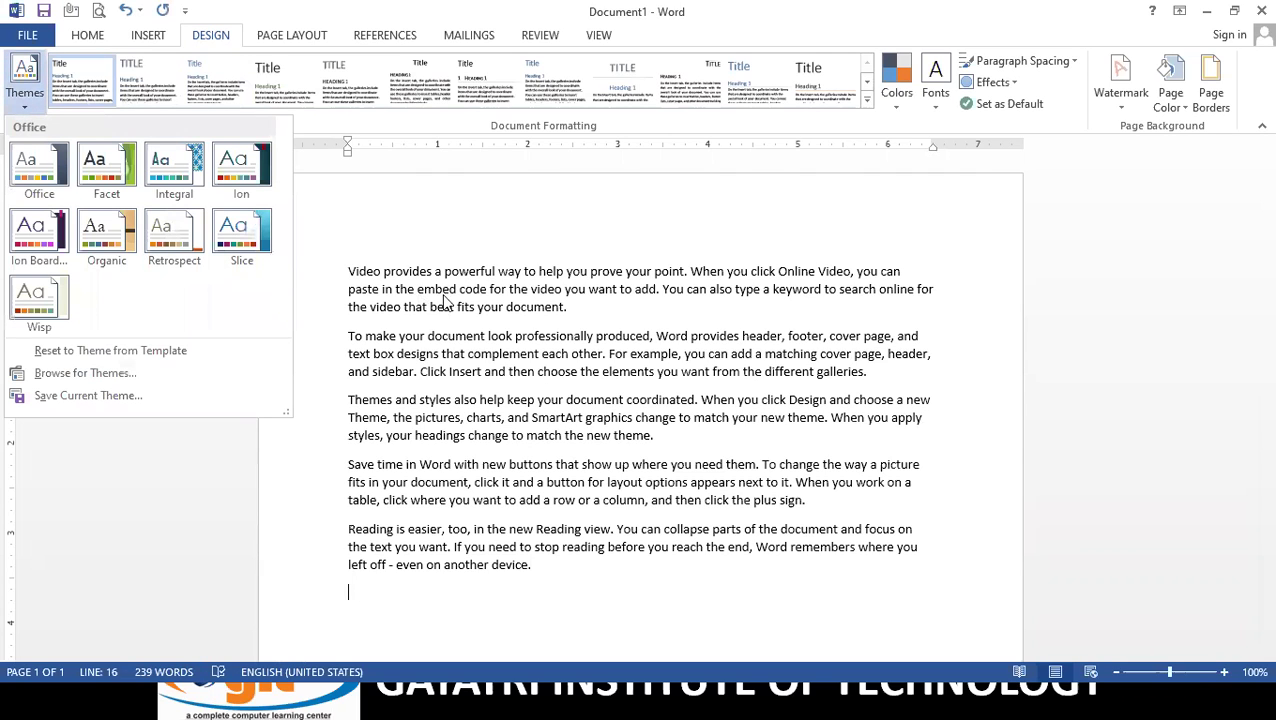
click(555, 335)
key(ctrl+a)
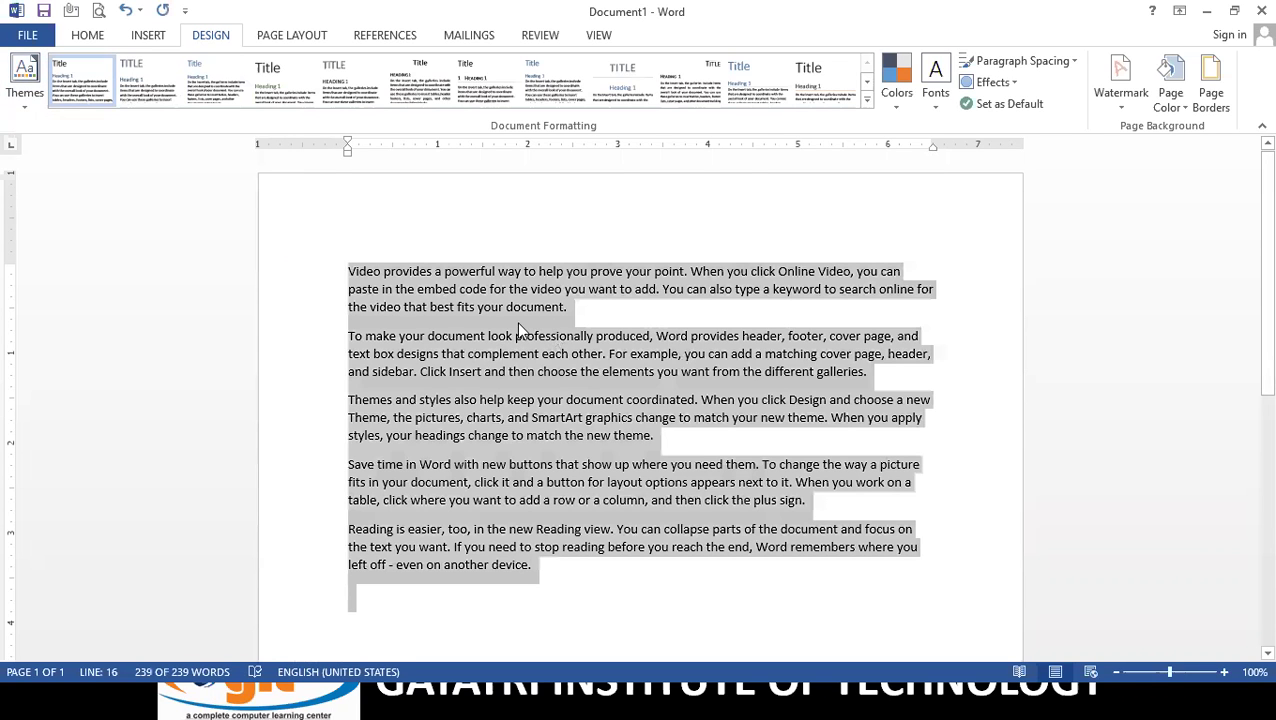
click(26, 100)
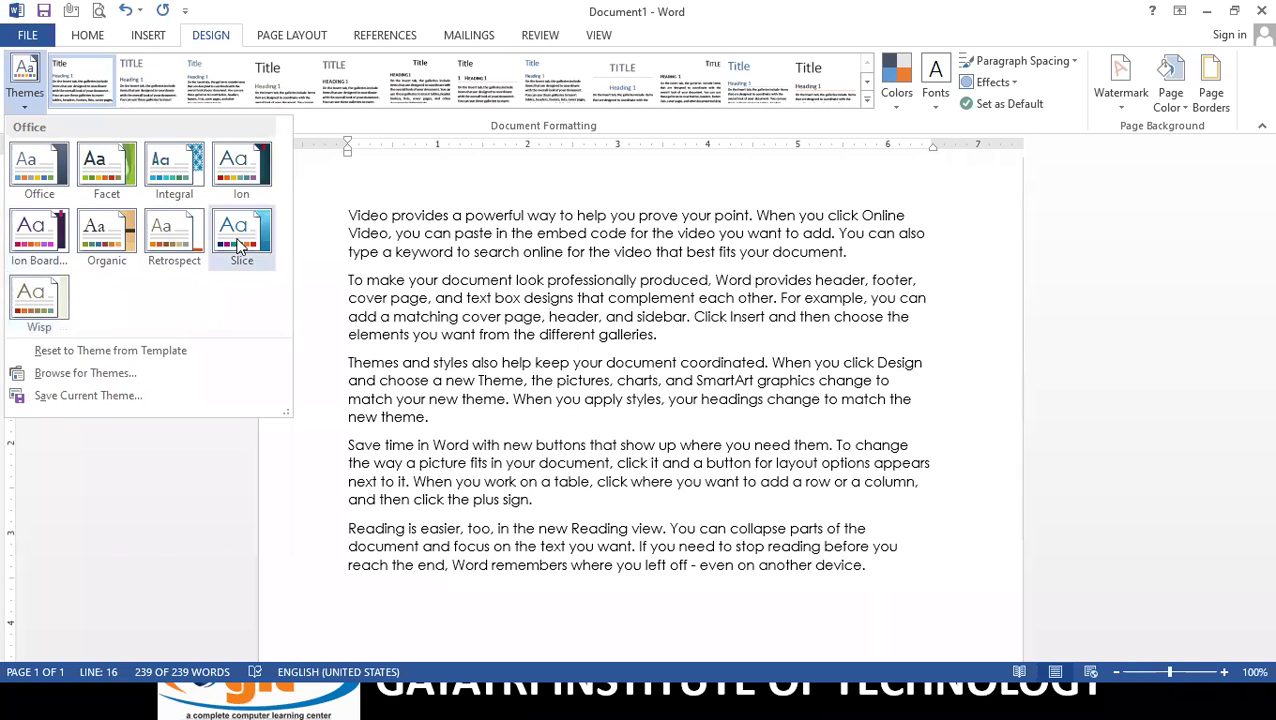
click(108, 248)
Step: Apply a serif built-in style set with tighter spacing to all five paragraphs
key(ctrl+a)
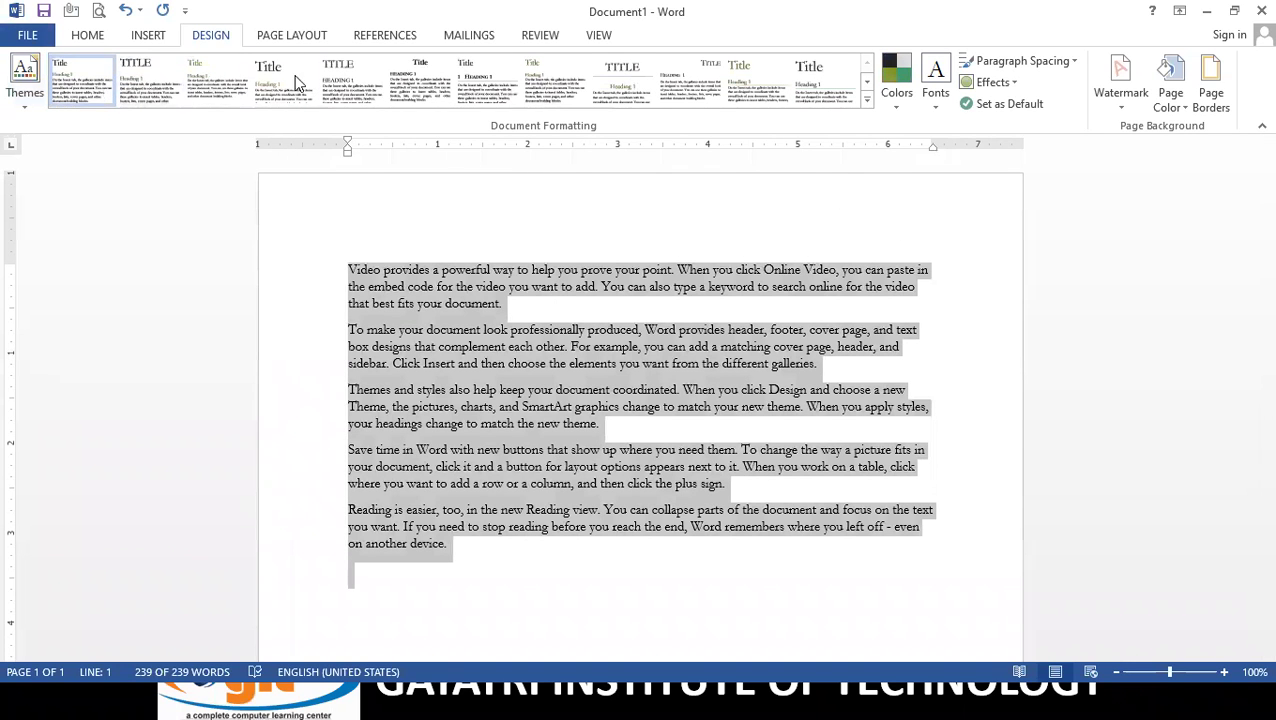
click(866, 99)
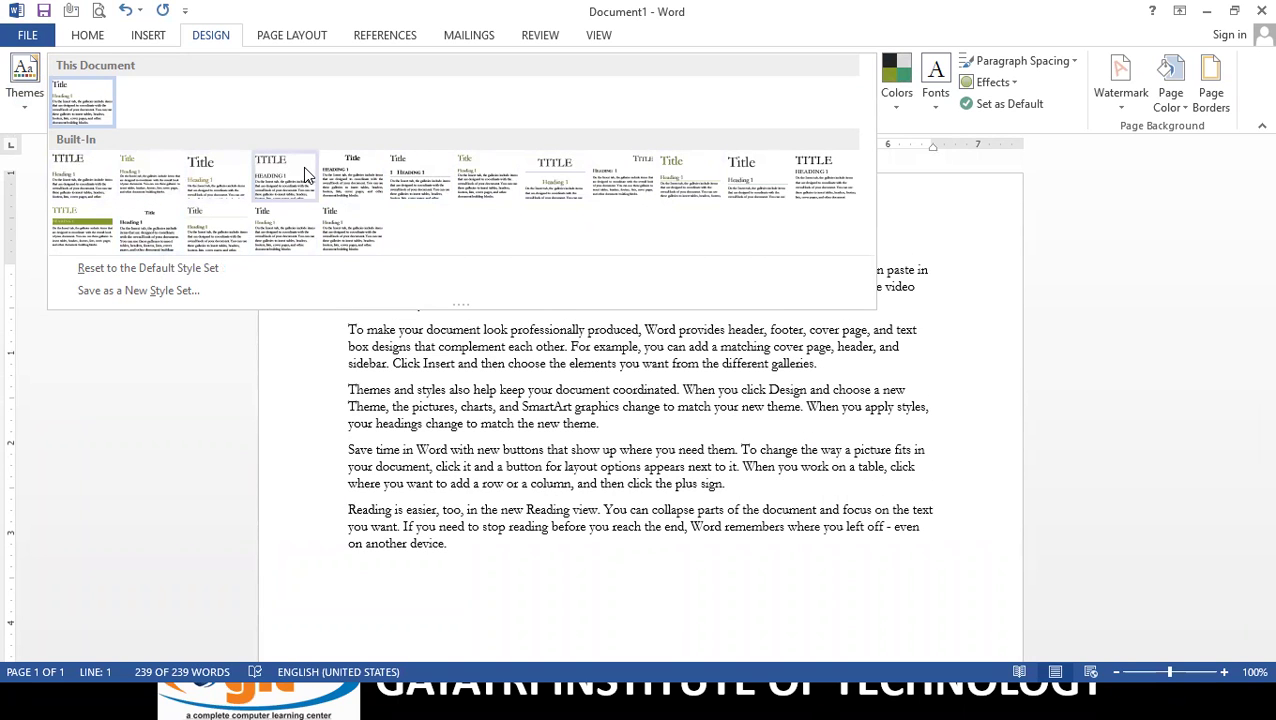
click(242, 178)
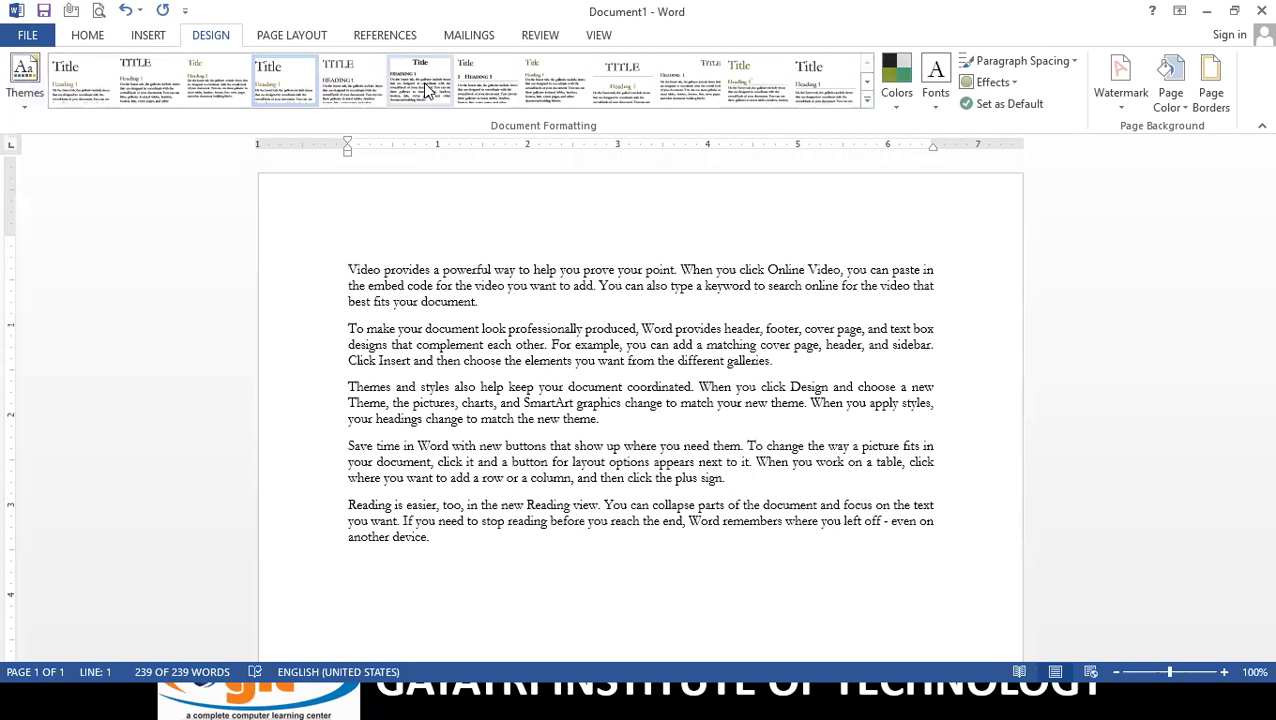
click(350, 80)
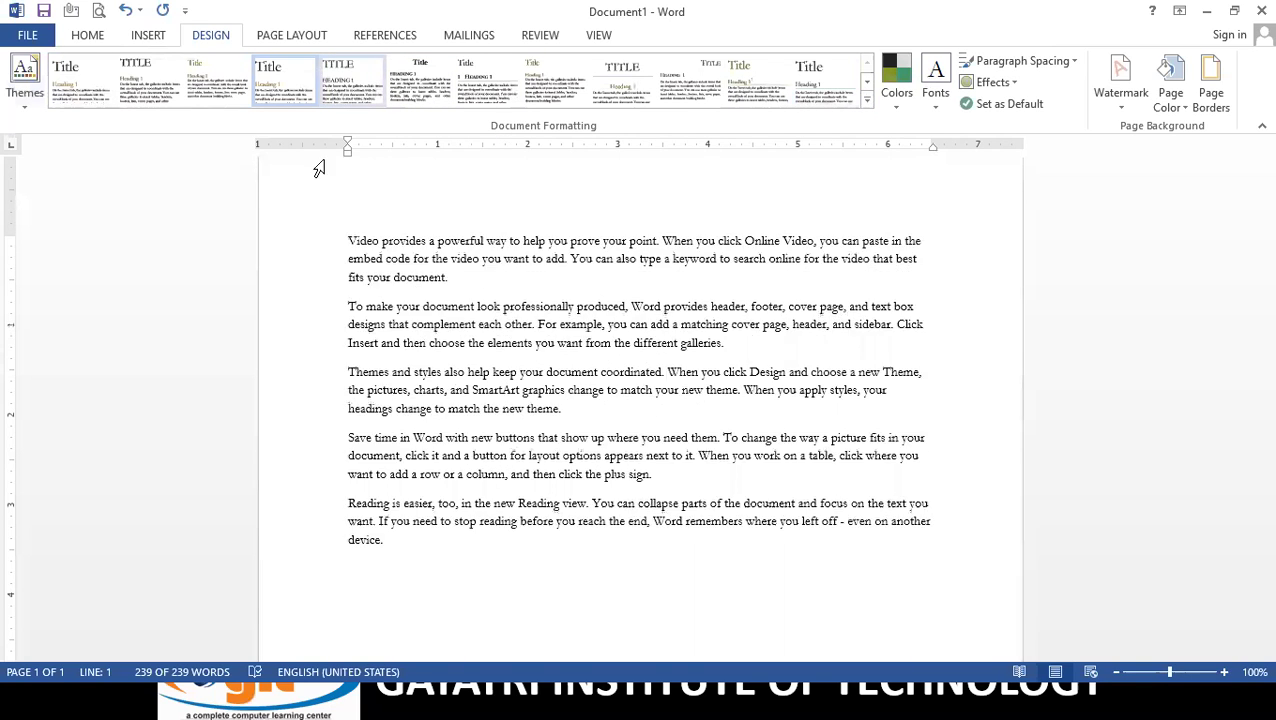
triple_click(318, 170)
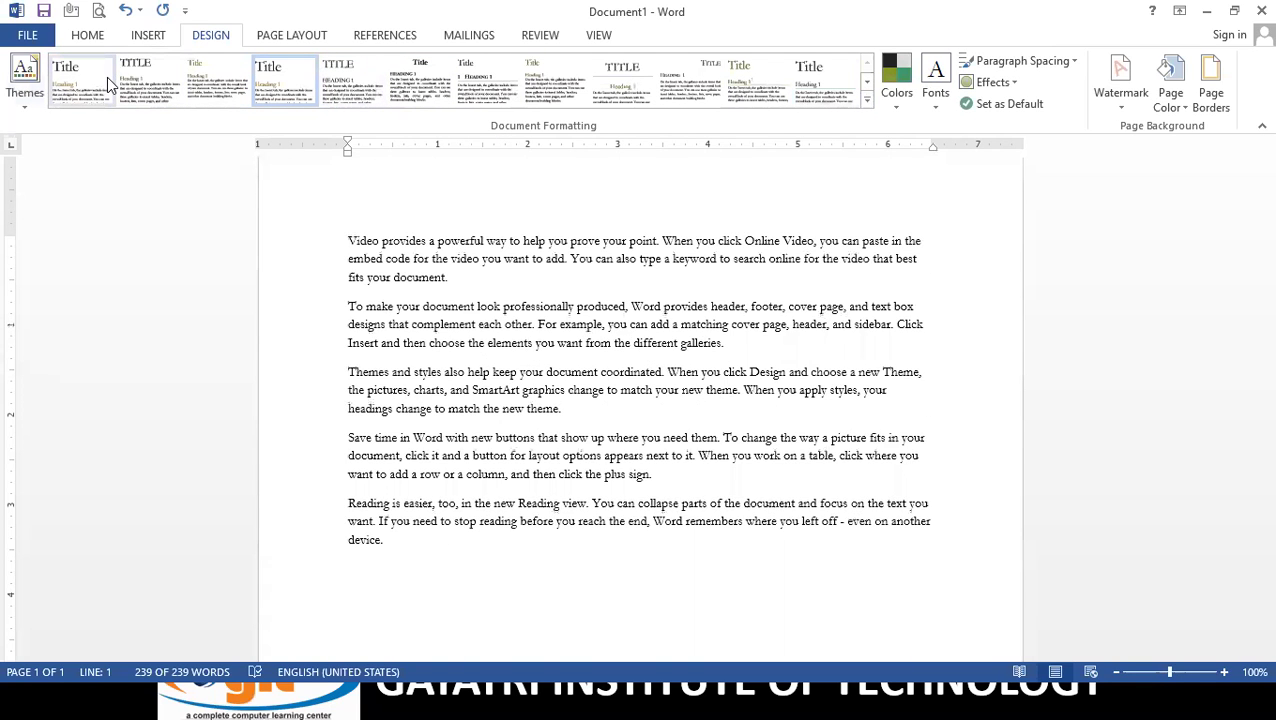
click(722, 70)
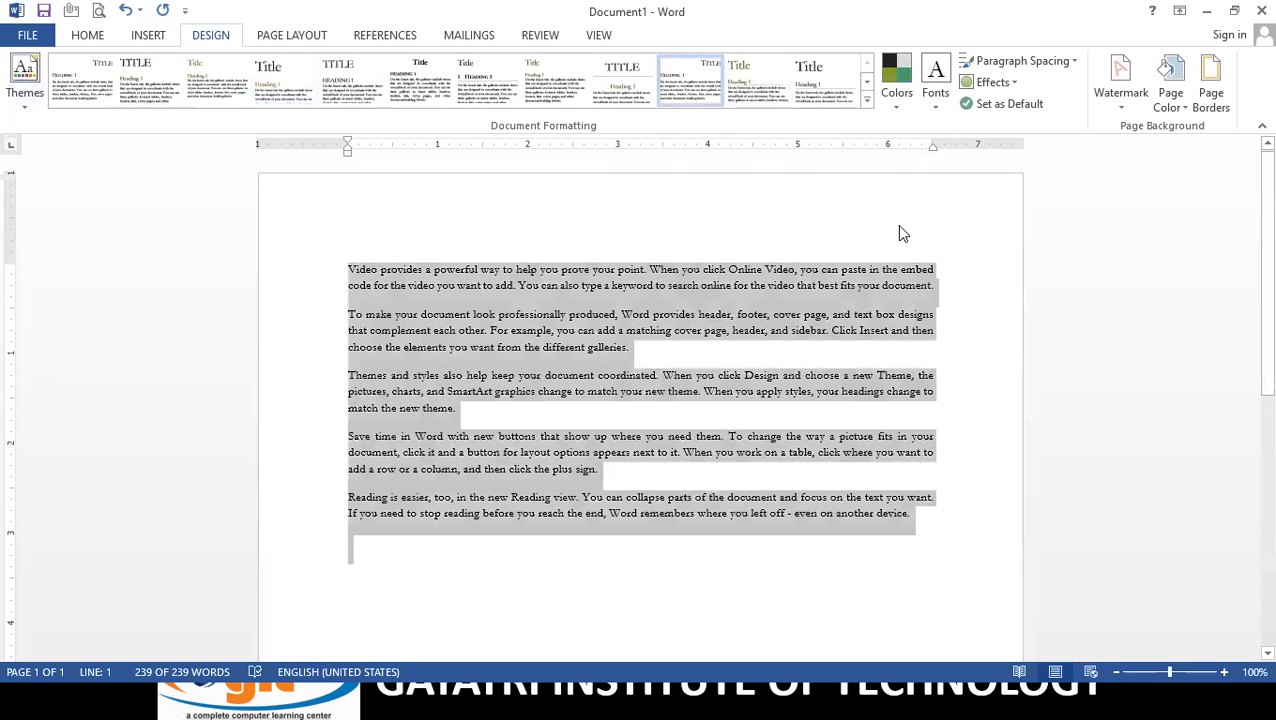
click(740, 100)
scroll(634, 445, down, 5)
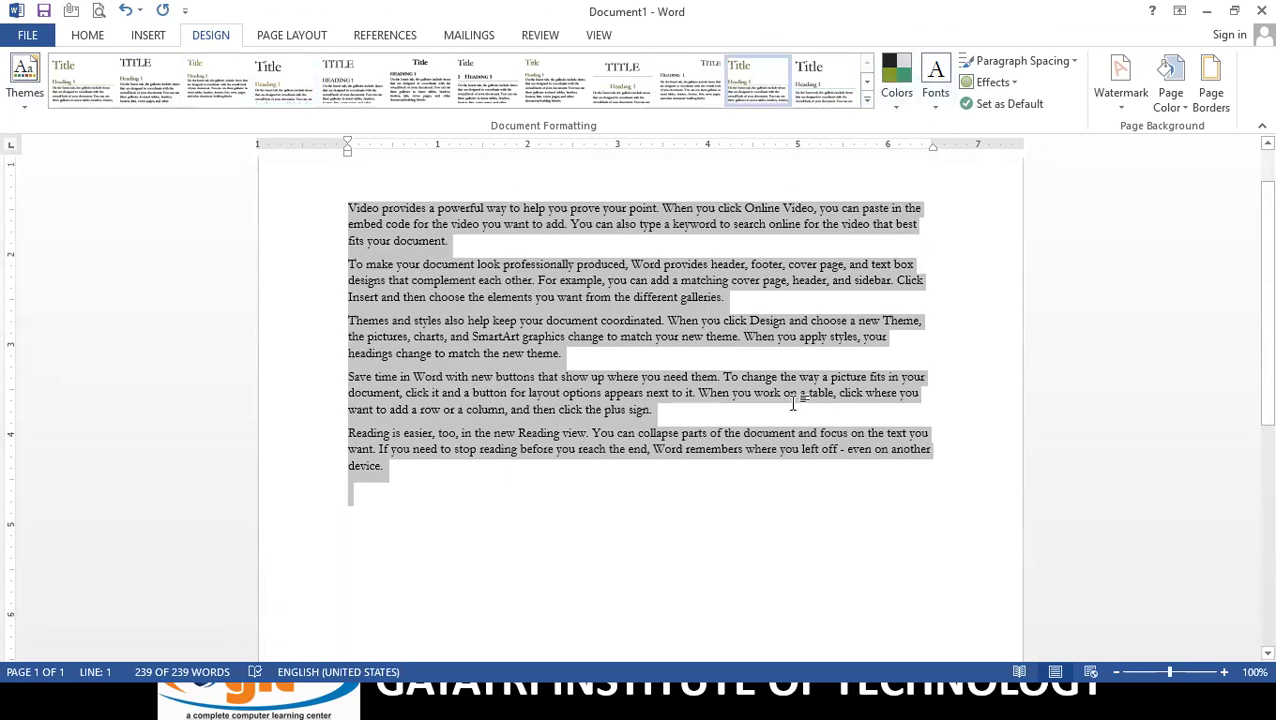
click(634, 445)
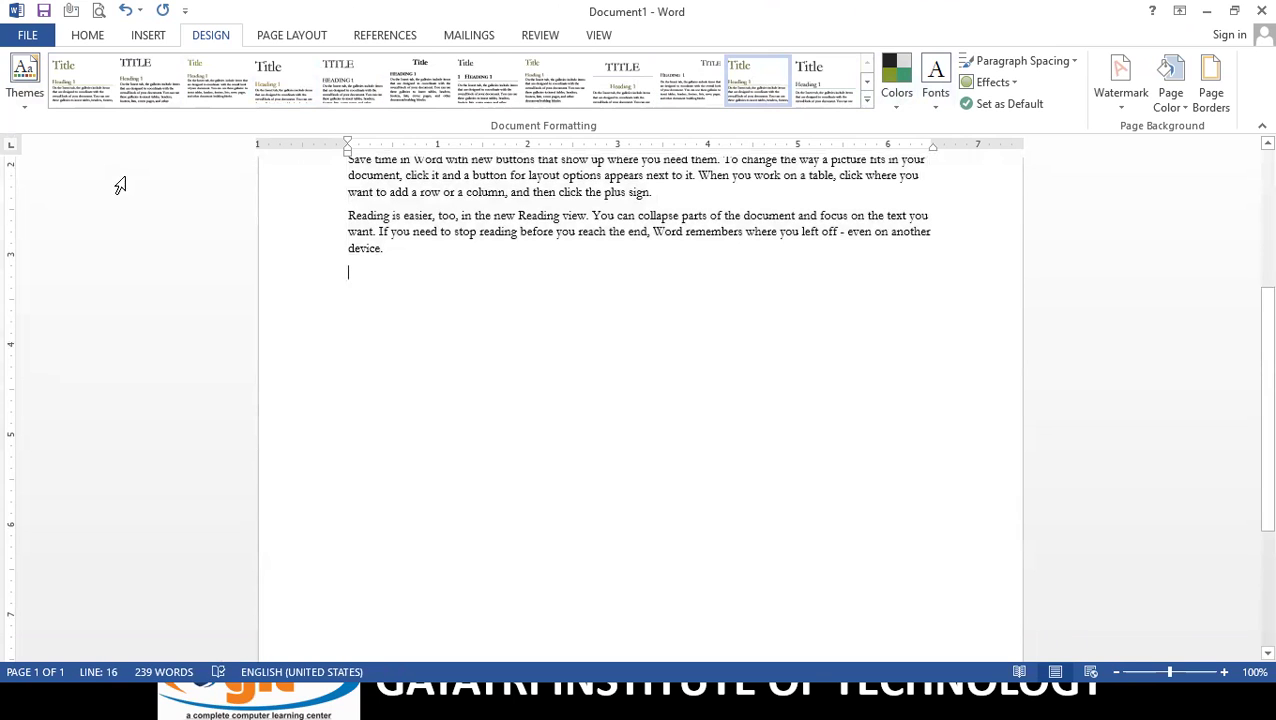
Step: Draw a filled rectangle shape below the last paragraph
click(148, 36)
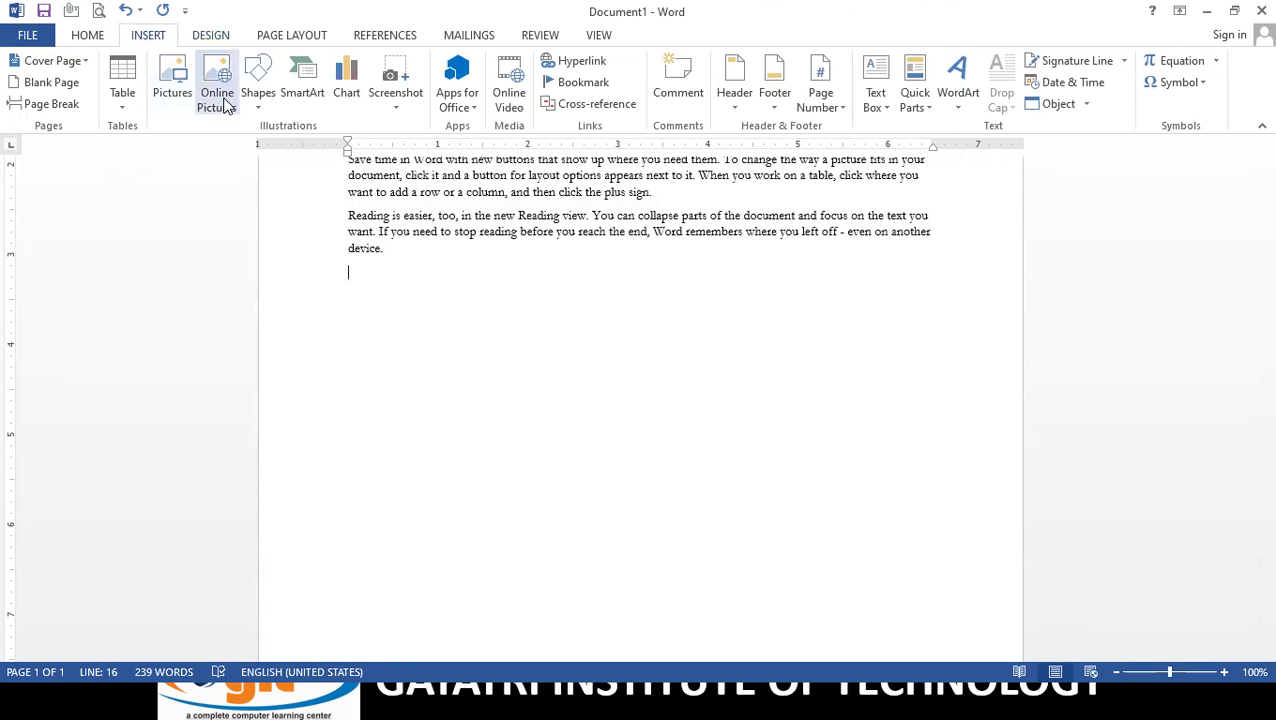
click(258, 108)
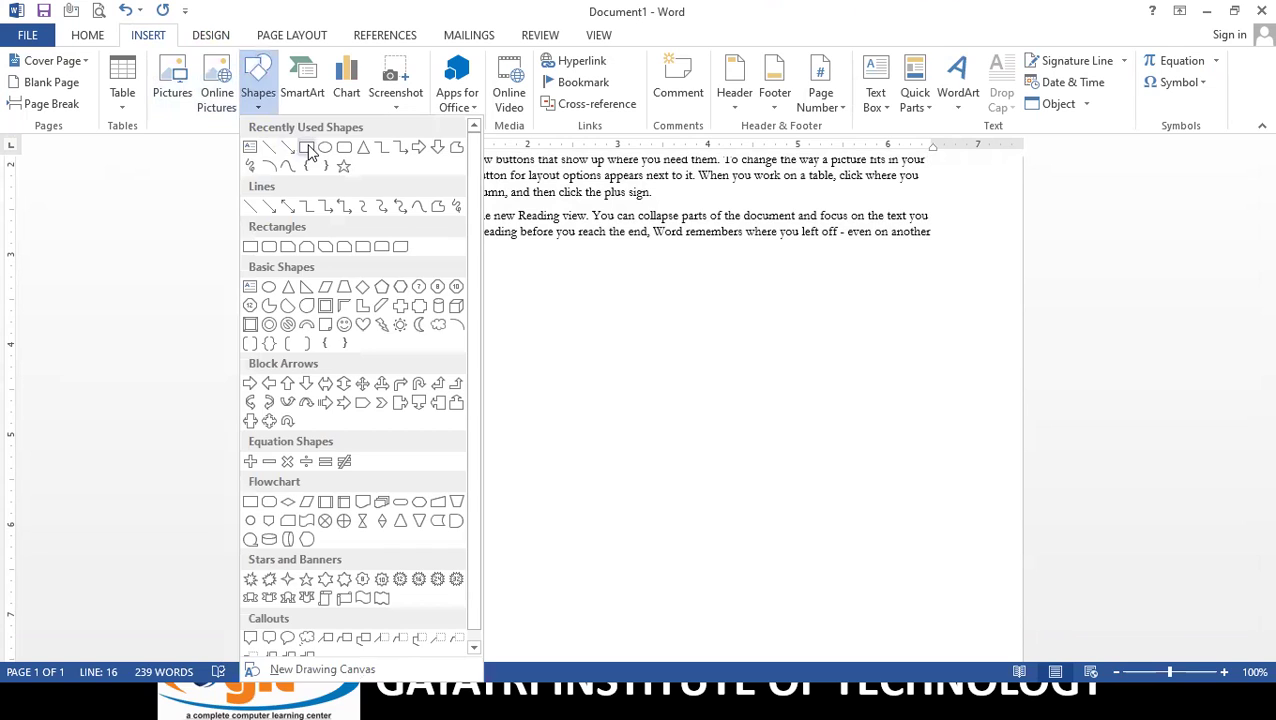
click(306, 147)
drag(363, 293, 545, 402)
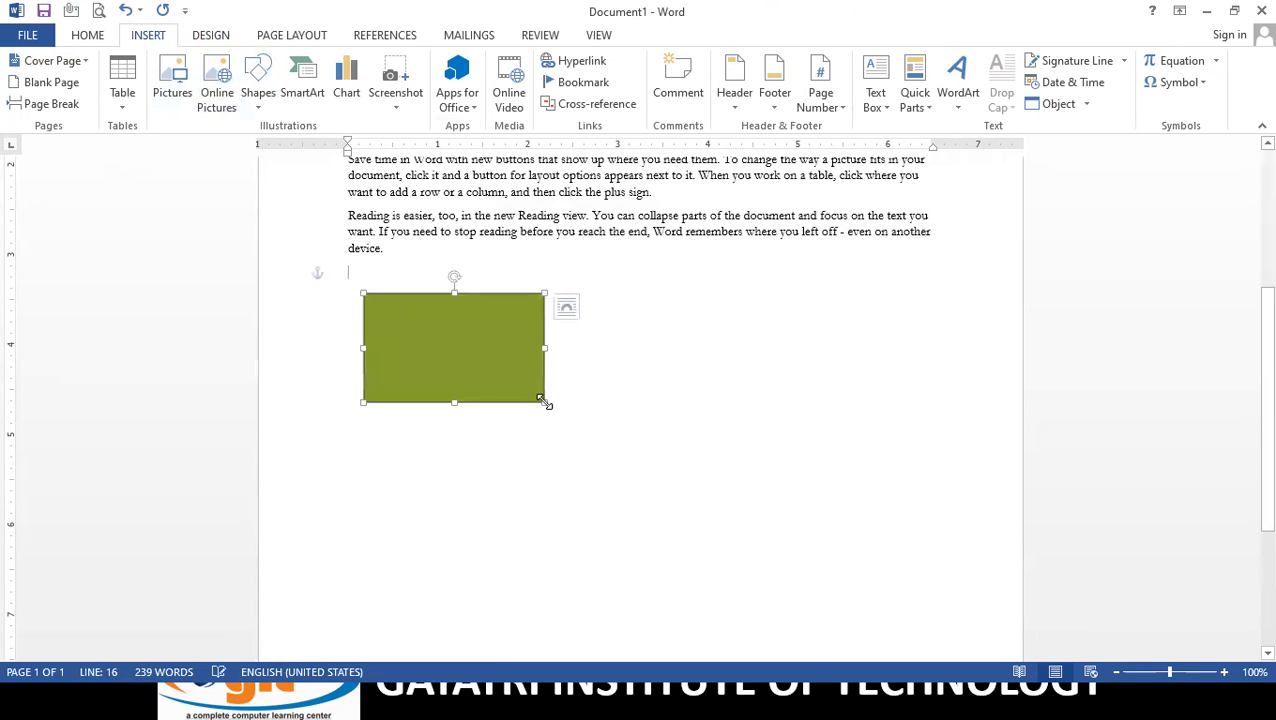
Step: Browse the theme colour schemes without changing them, then deselect the rectangle
click(211, 35)
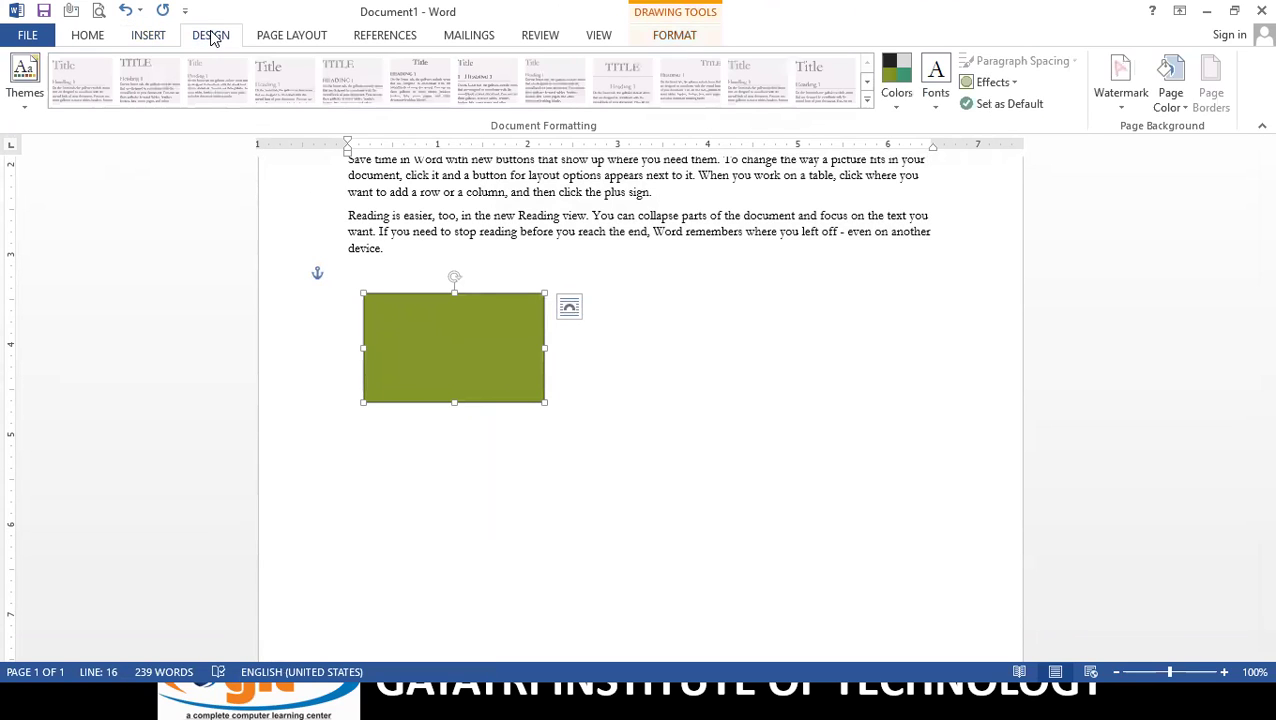
click(895, 100)
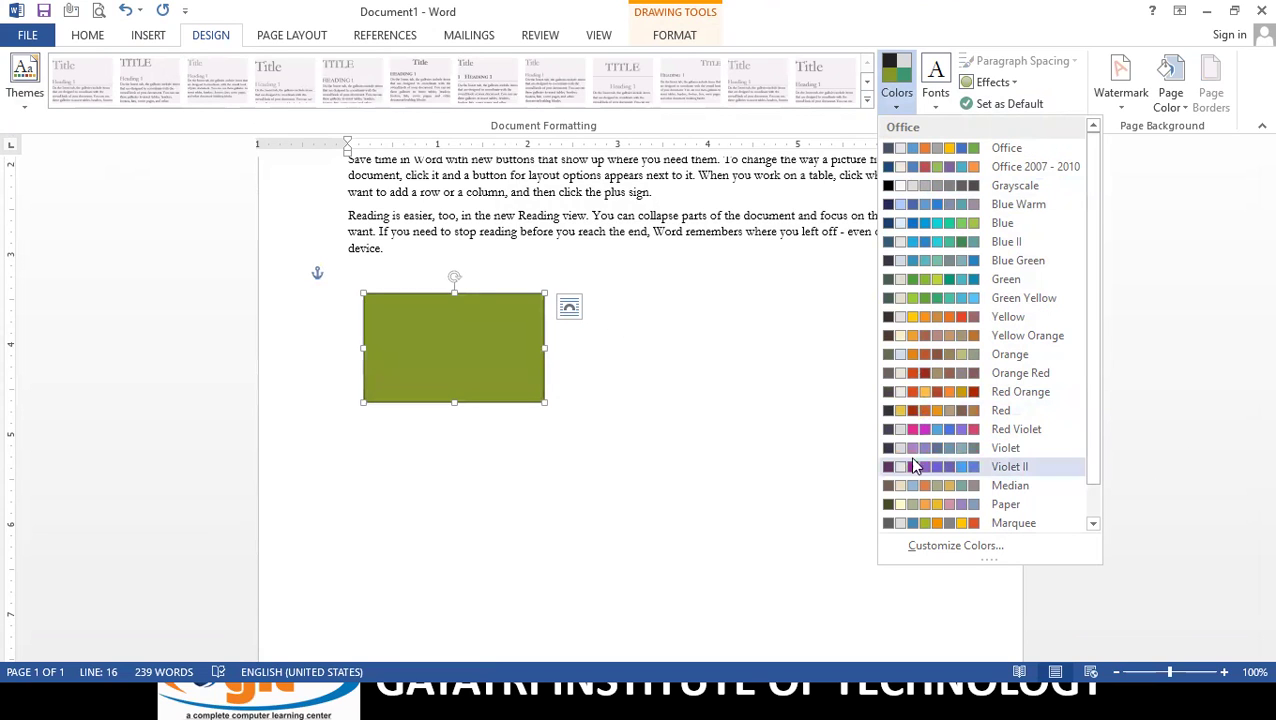
click(712, 294)
click(705, 291)
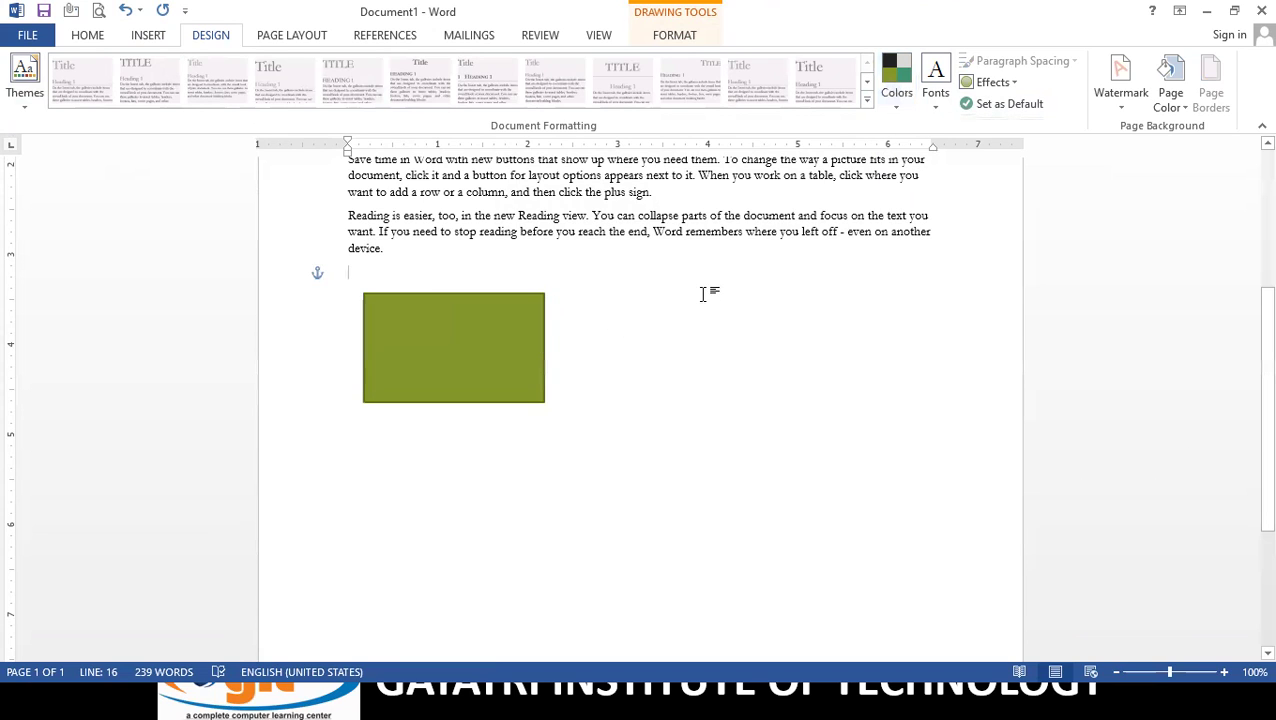
Step: Check the font colour palette, then apply the Red Violet theme colour scheme
click(87, 36)
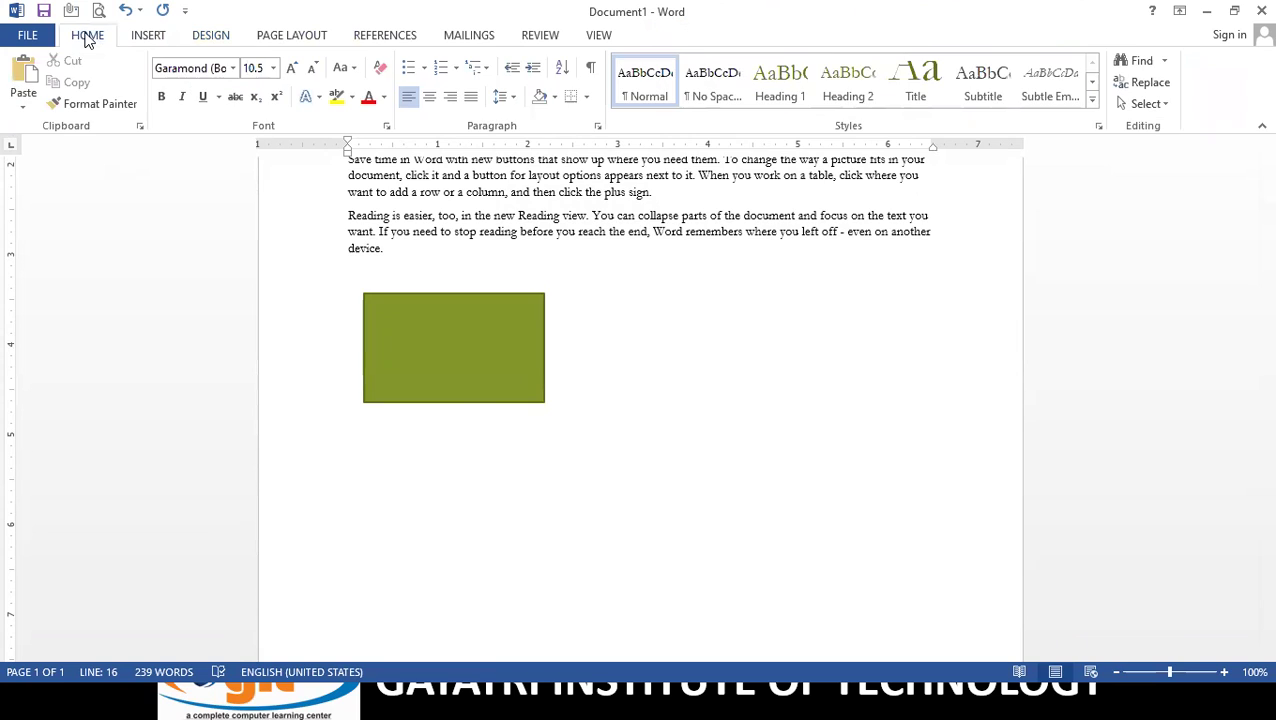
click(385, 97)
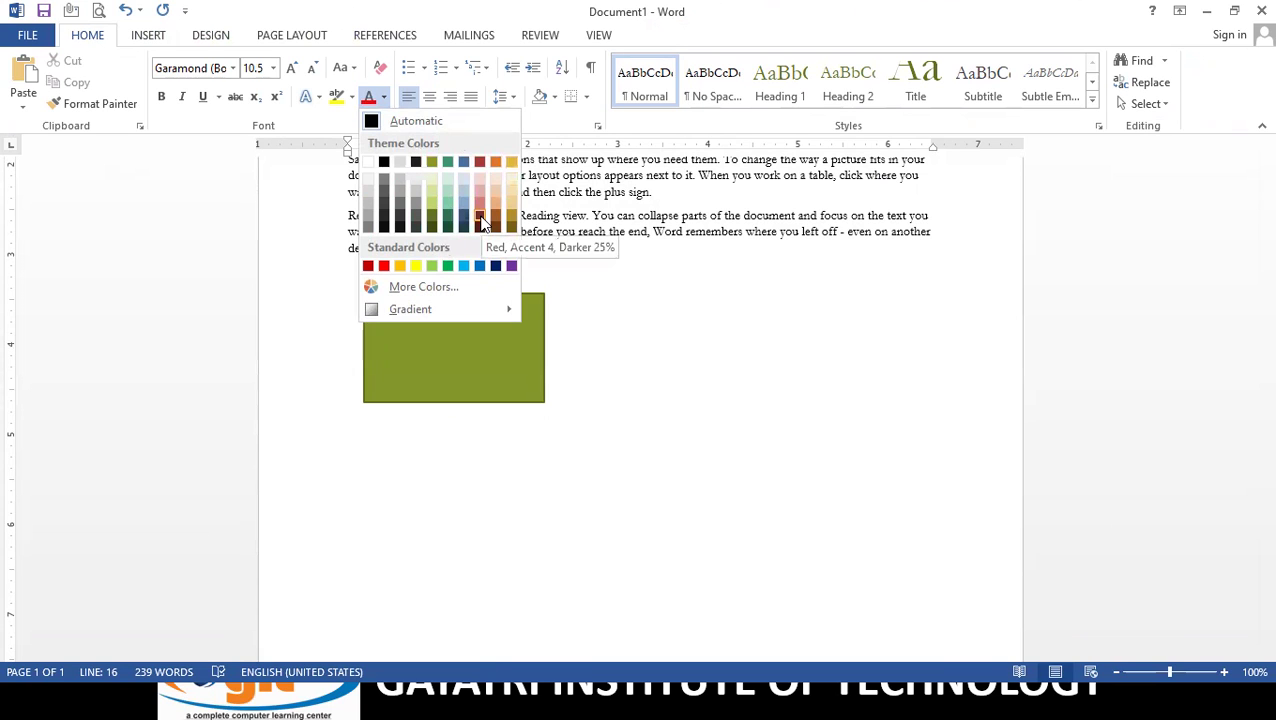
click(638, 262)
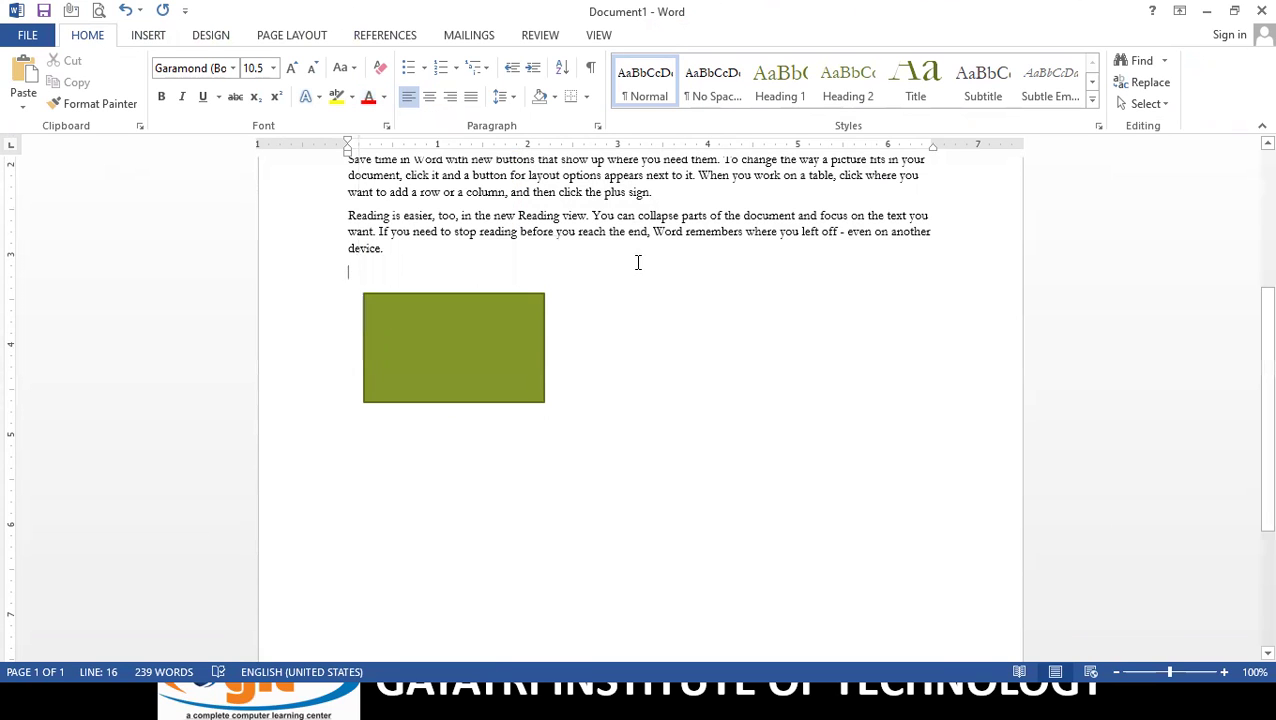
scroll(638, 262, up, 3)
scroll(600, 250, up, 2)
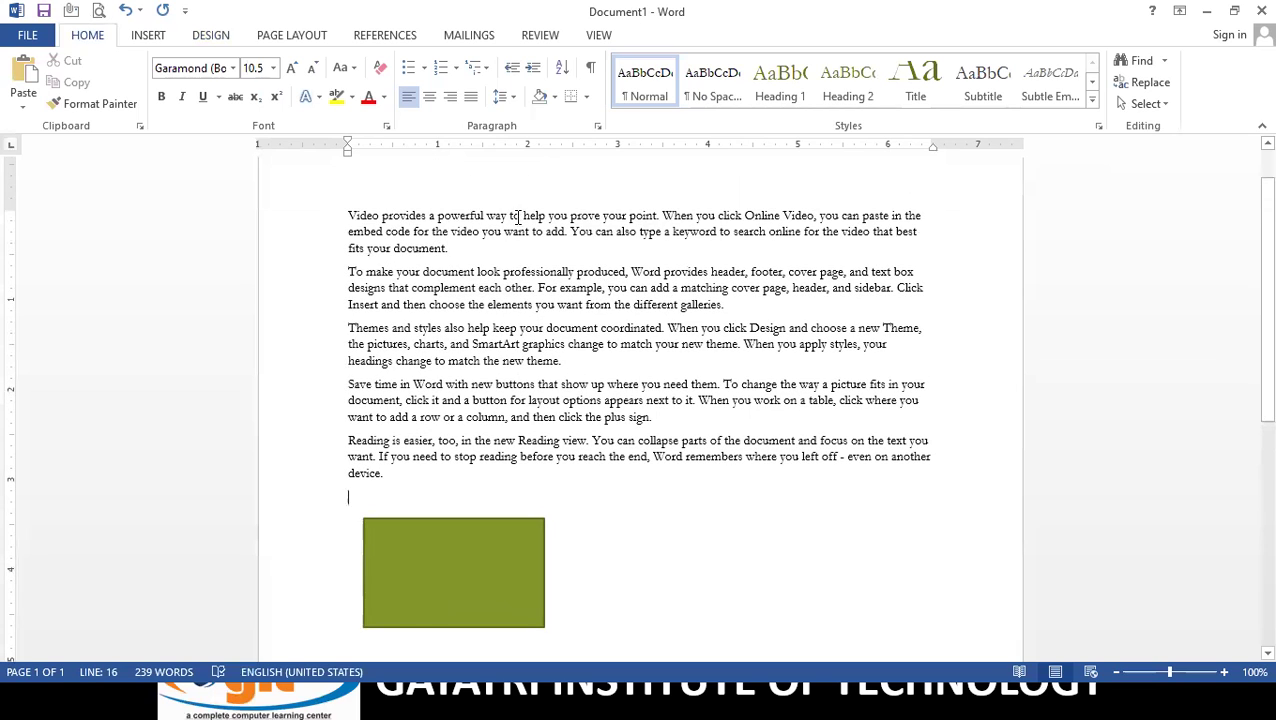
click(211, 35)
click(898, 93)
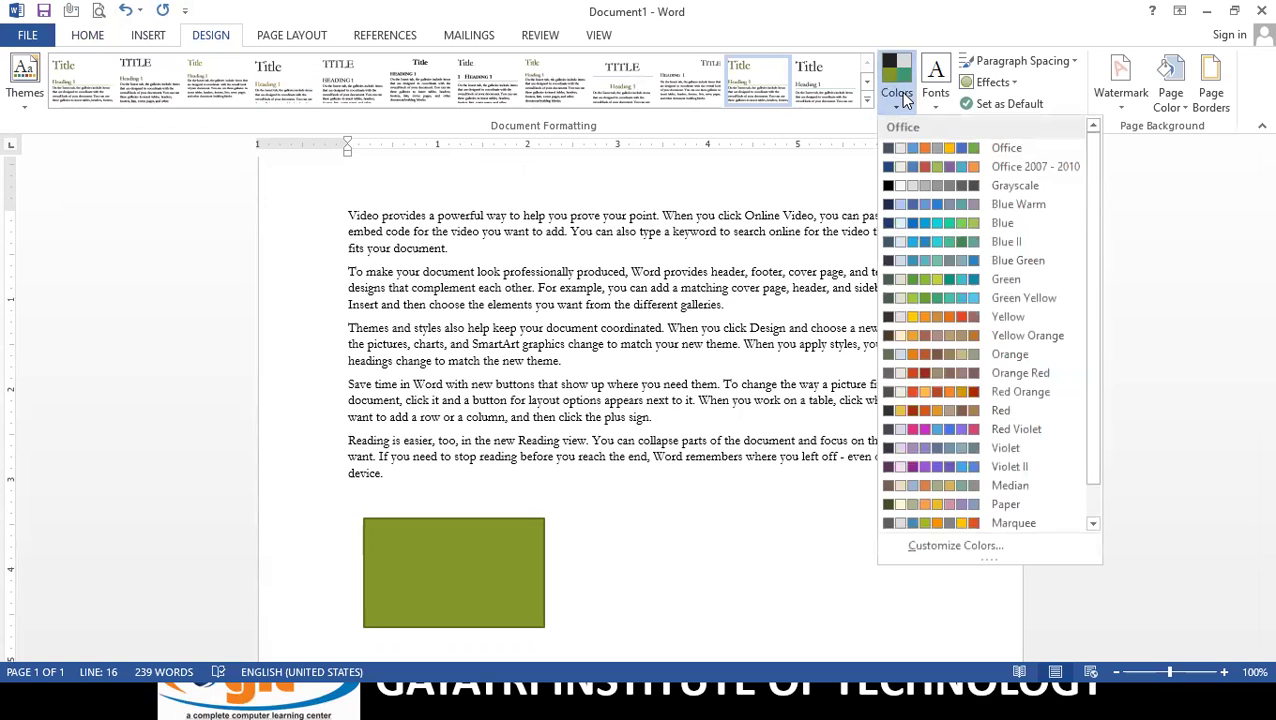
click(928, 429)
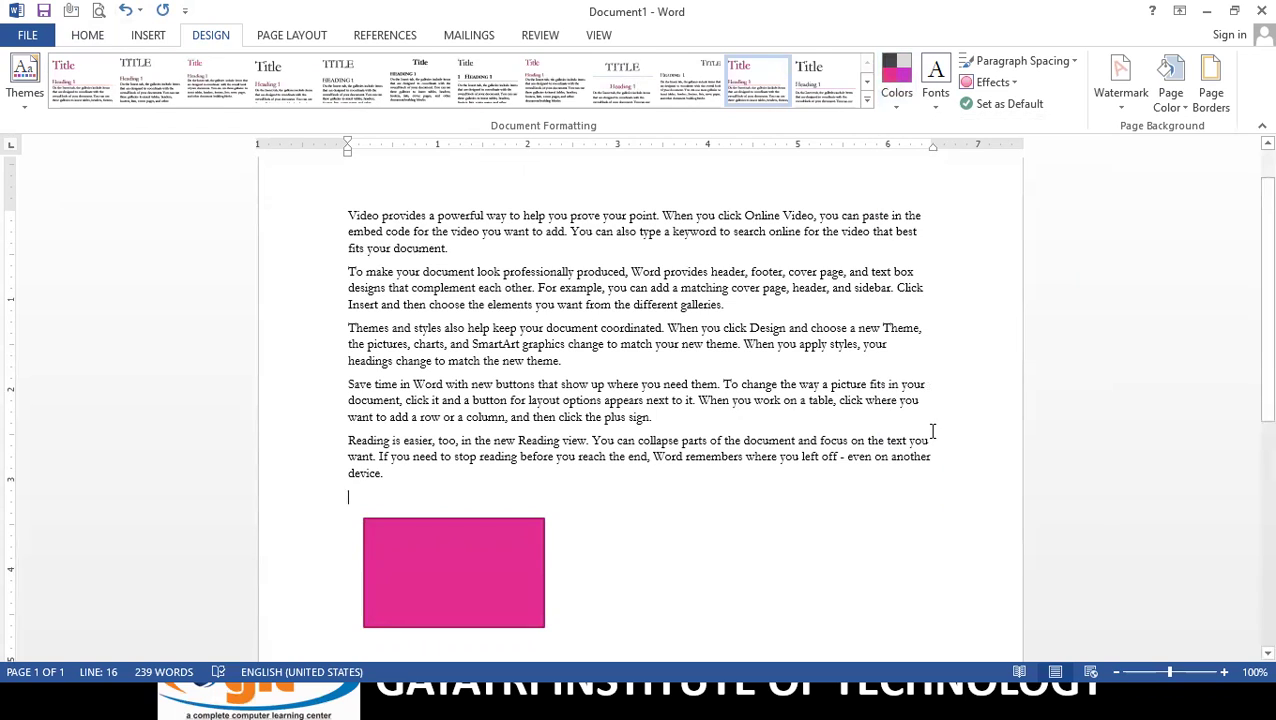
Step: Switch the theme colours to Green Yellow, turning the rectangle green
click(88, 36)
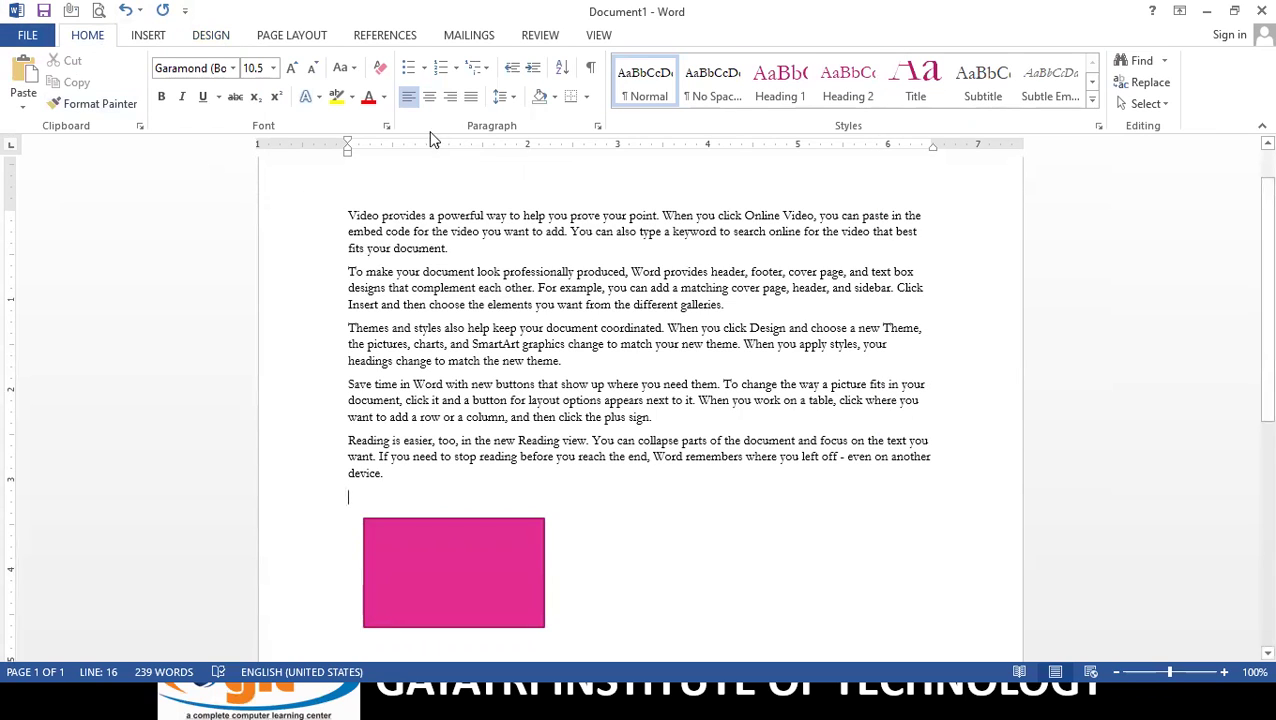
click(384, 98)
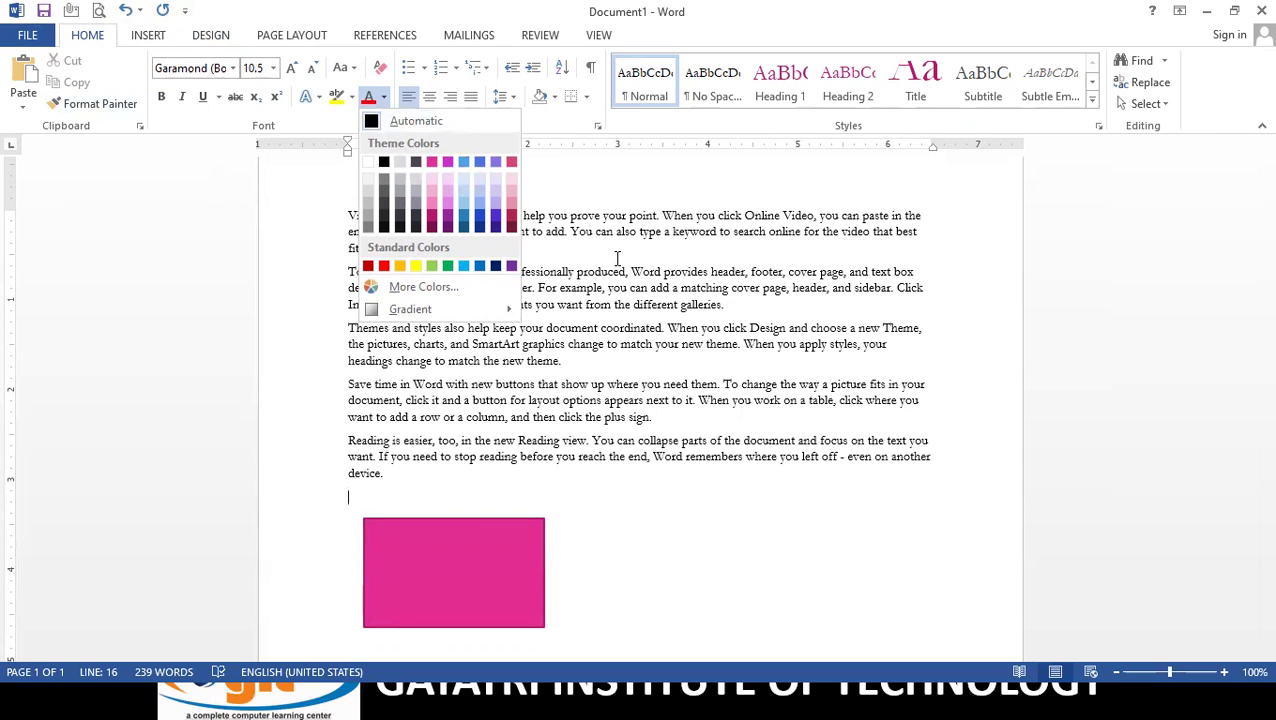
click(248, 8)
click(218, 35)
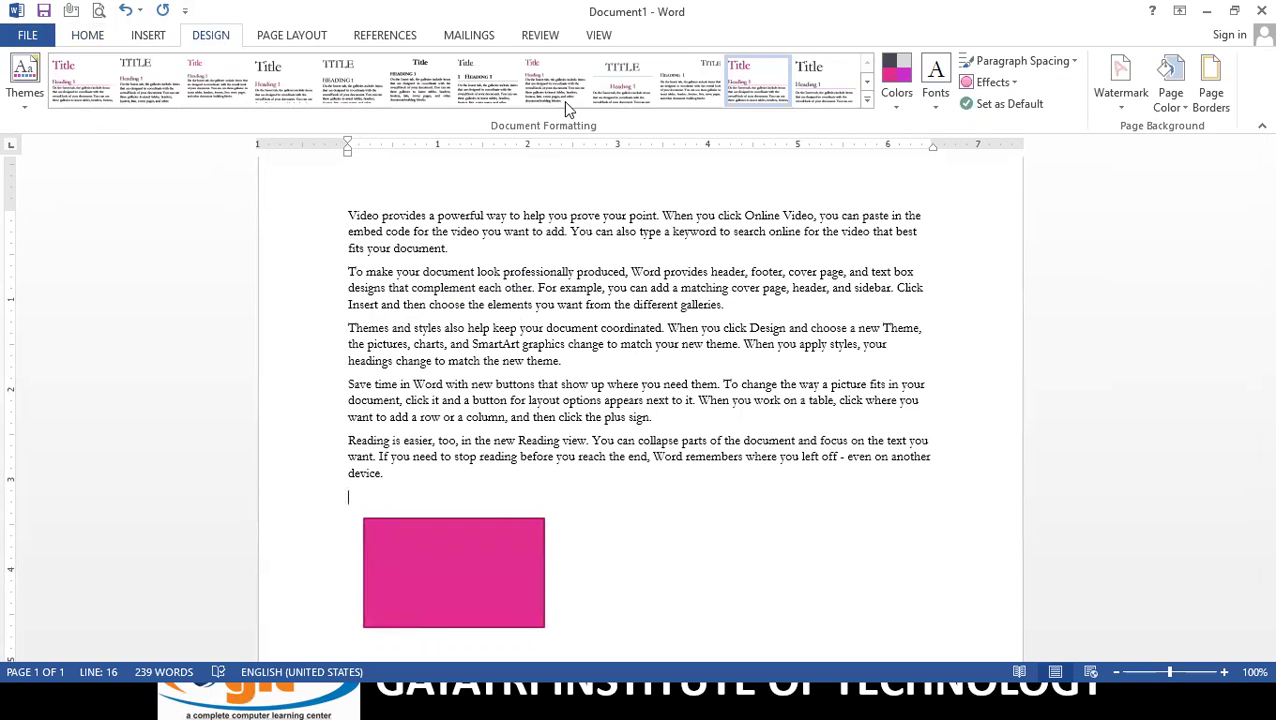
click(907, 99)
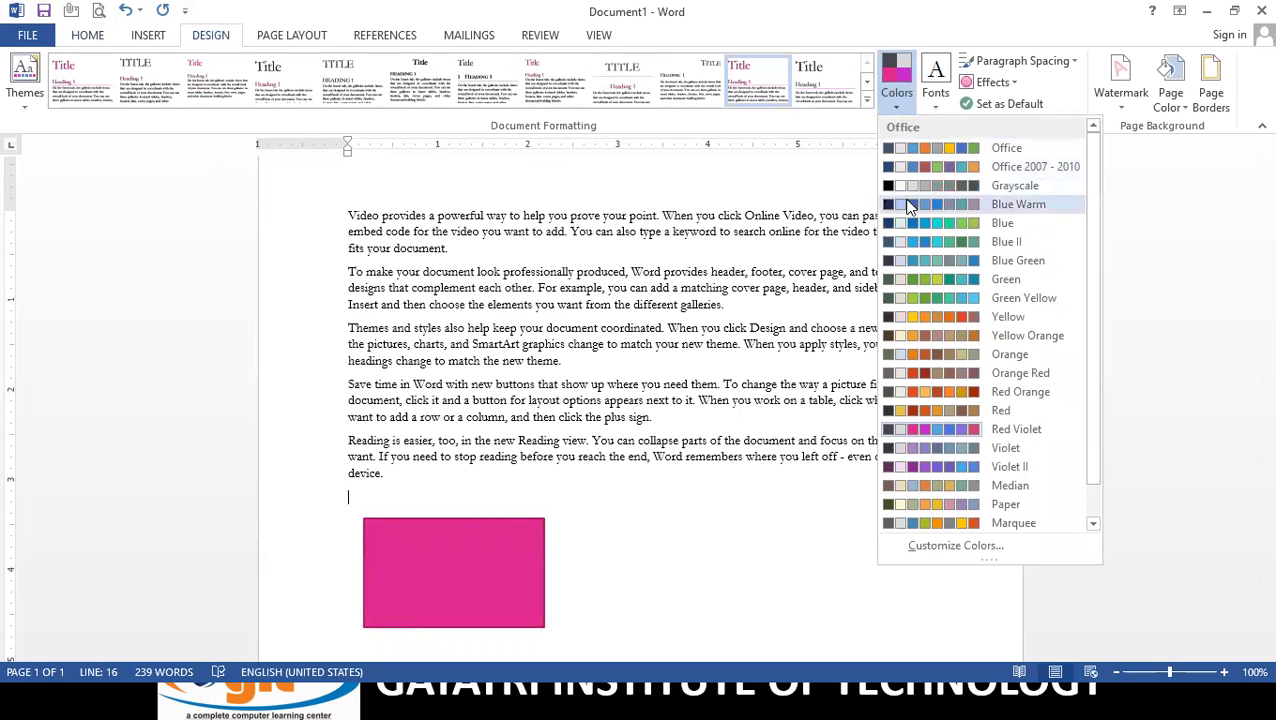
click(920, 300)
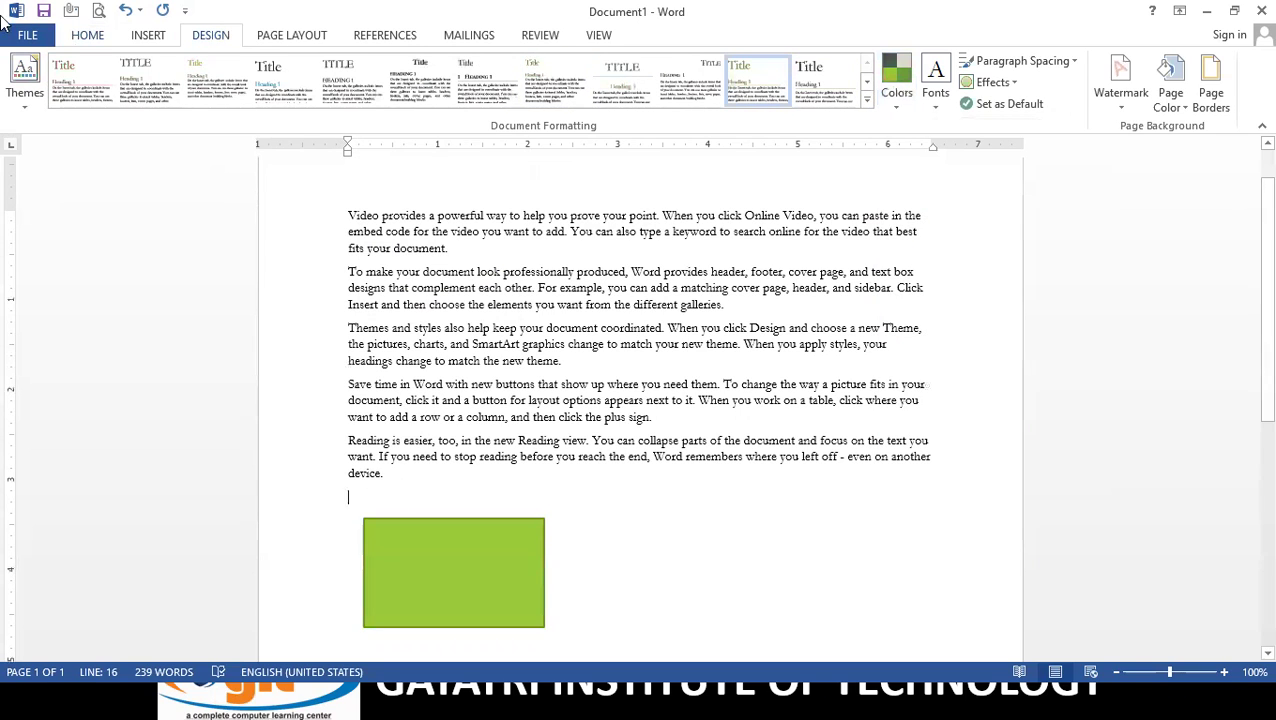
click(87, 35)
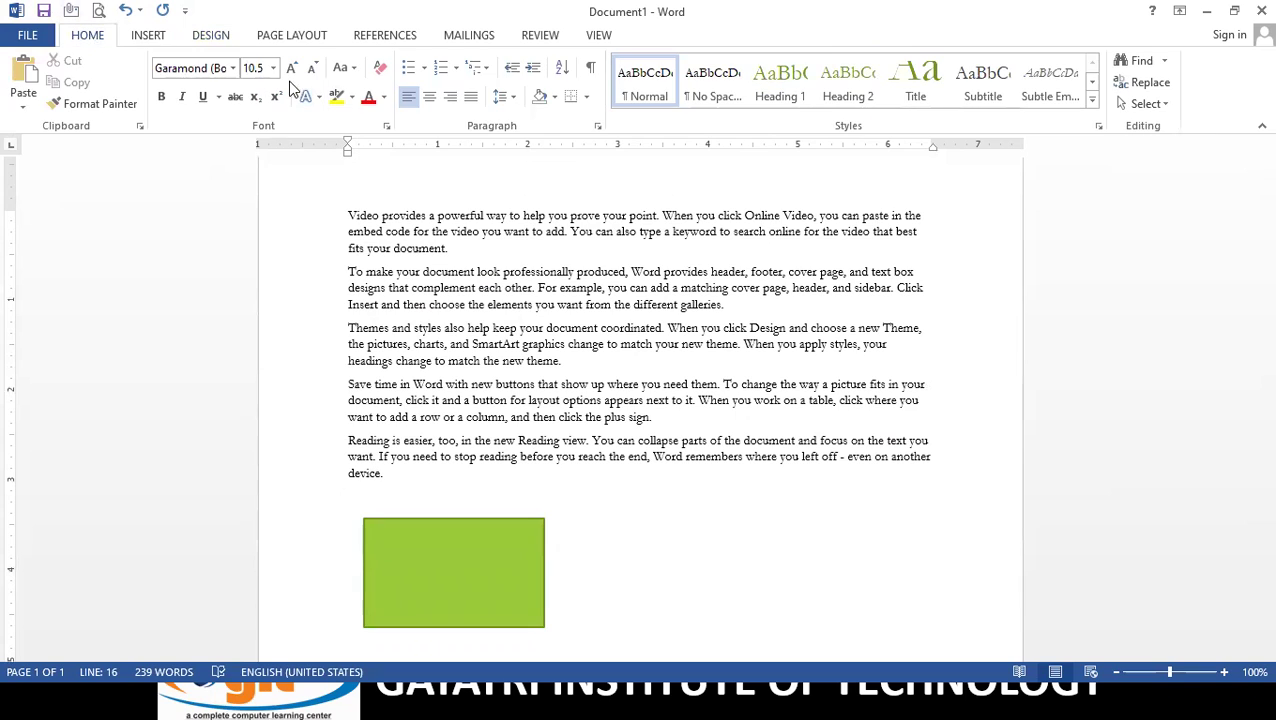
click(386, 97)
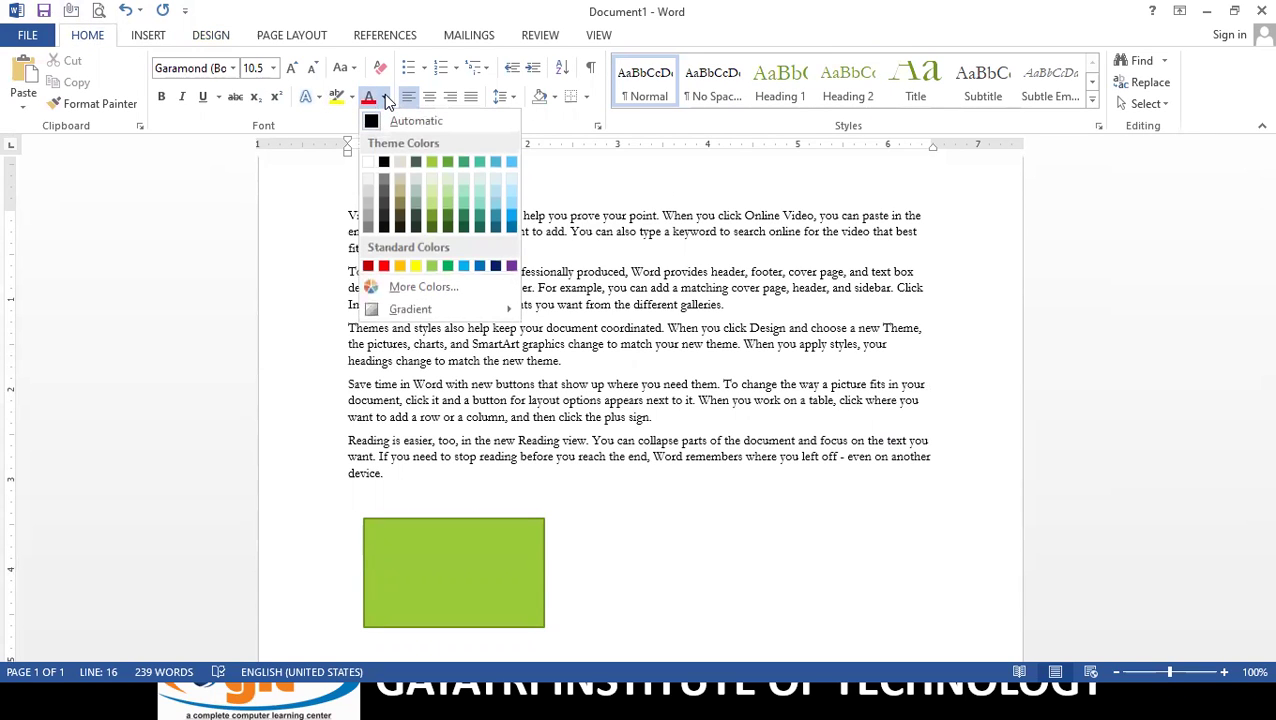
Step: Select the first paragraph and look over its font colour choices
click(699, 306)
drag(348, 215, 450, 251)
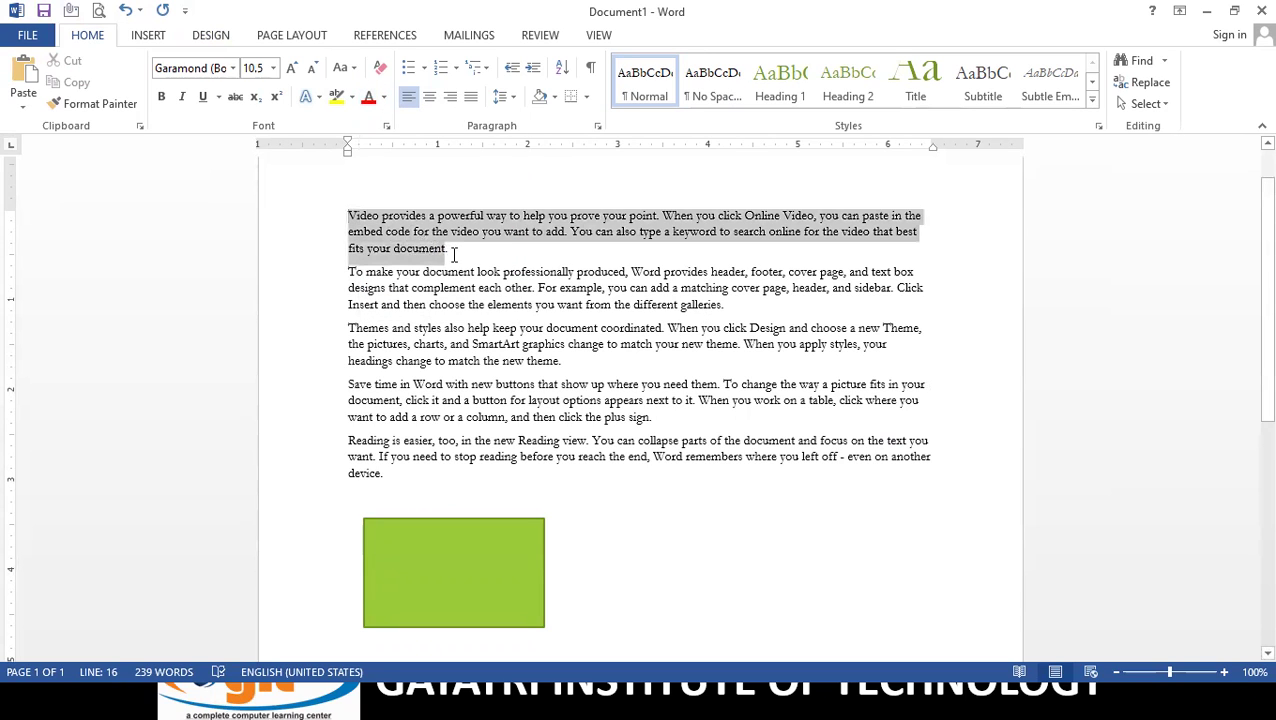
click(386, 97)
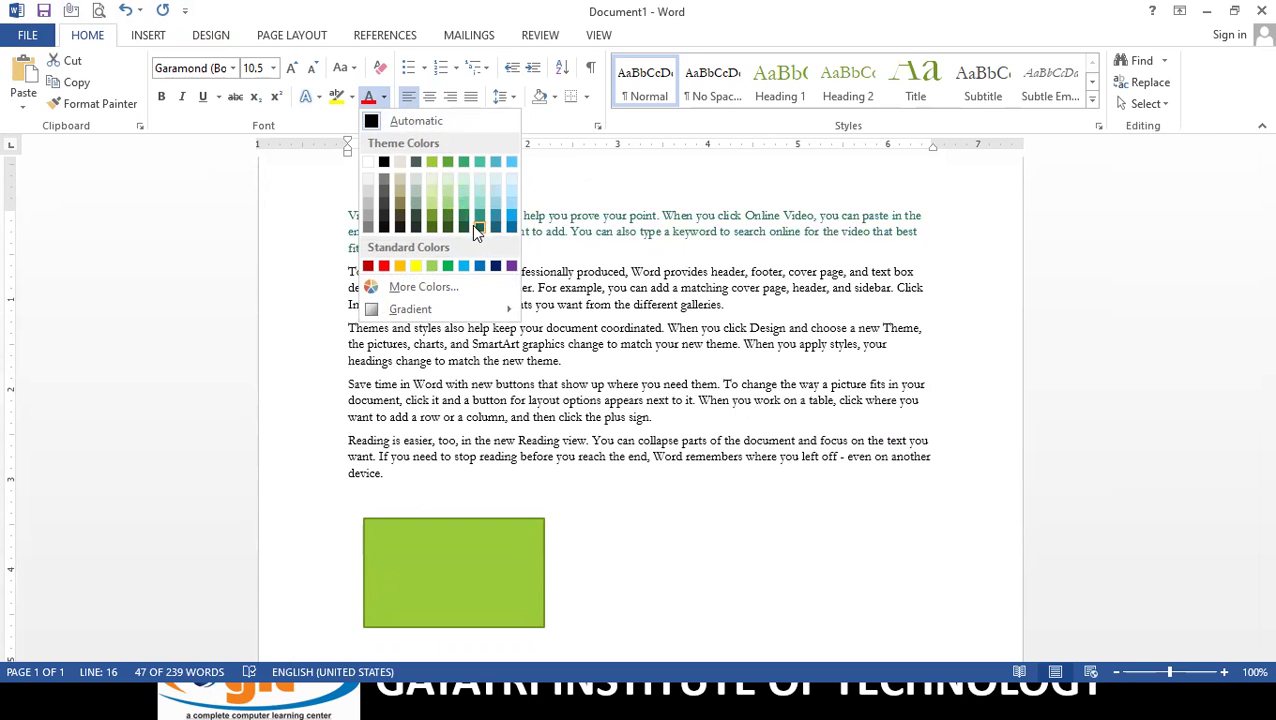
key(Escape)
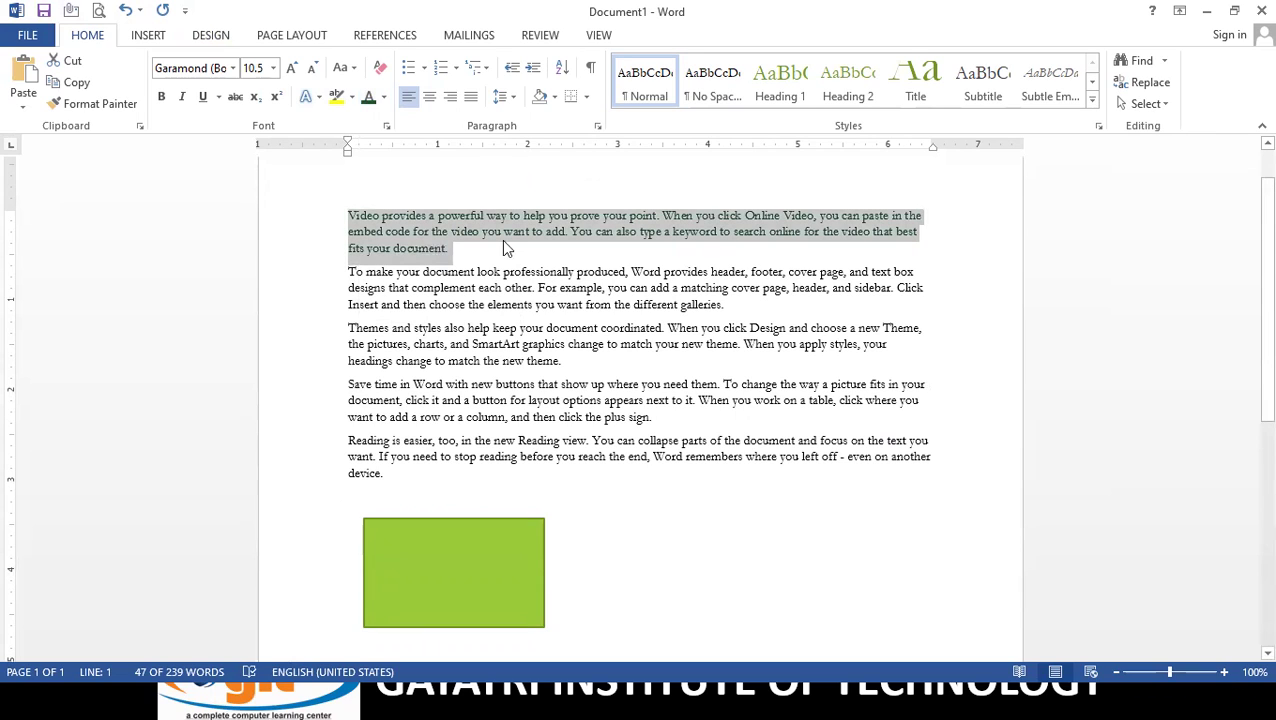
click(383, 98)
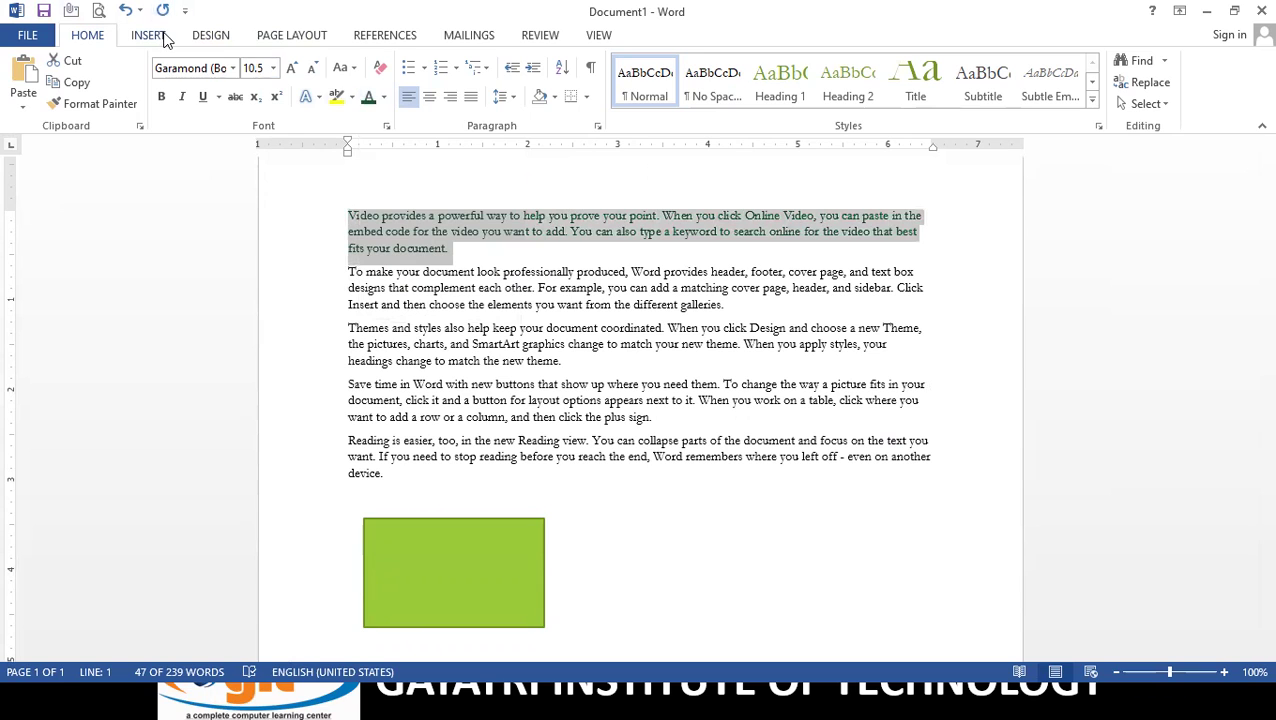
Step: Apply the Marquee theme colour scheme, turning the rectangle blue
click(165, 38)
click(196, 40)
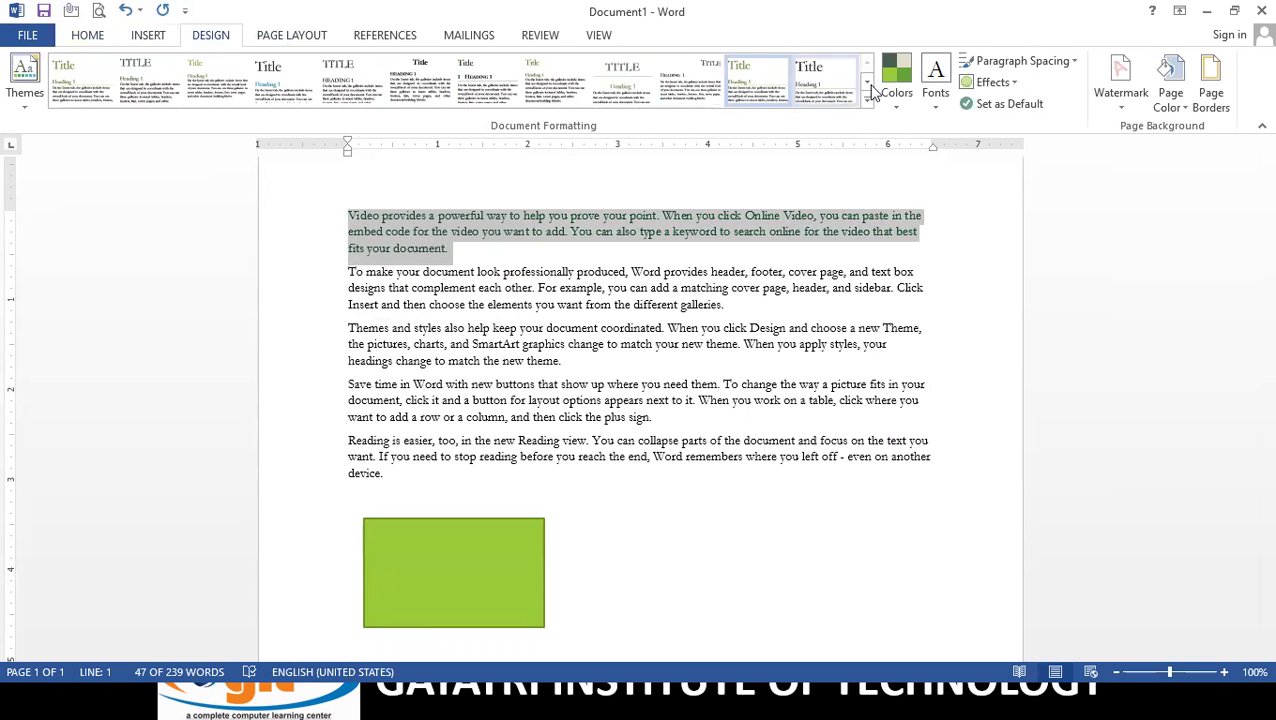
click(910, 106)
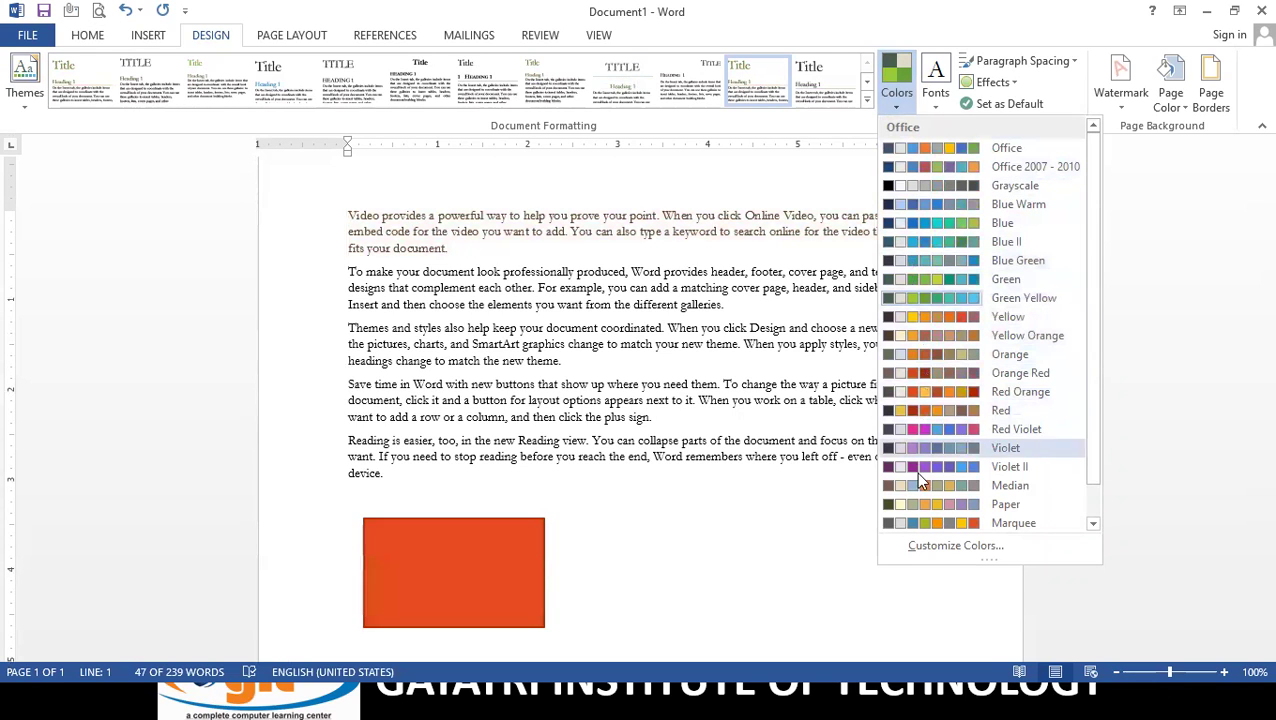
click(916, 522)
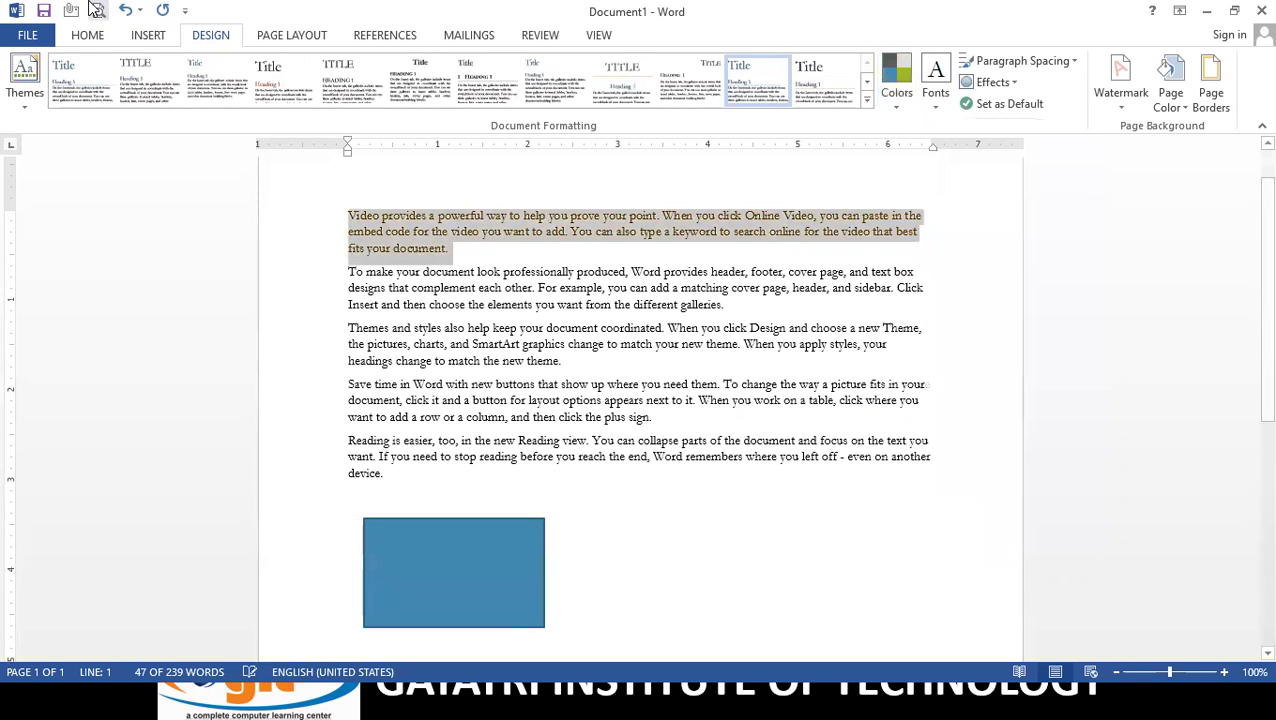
click(88, 35)
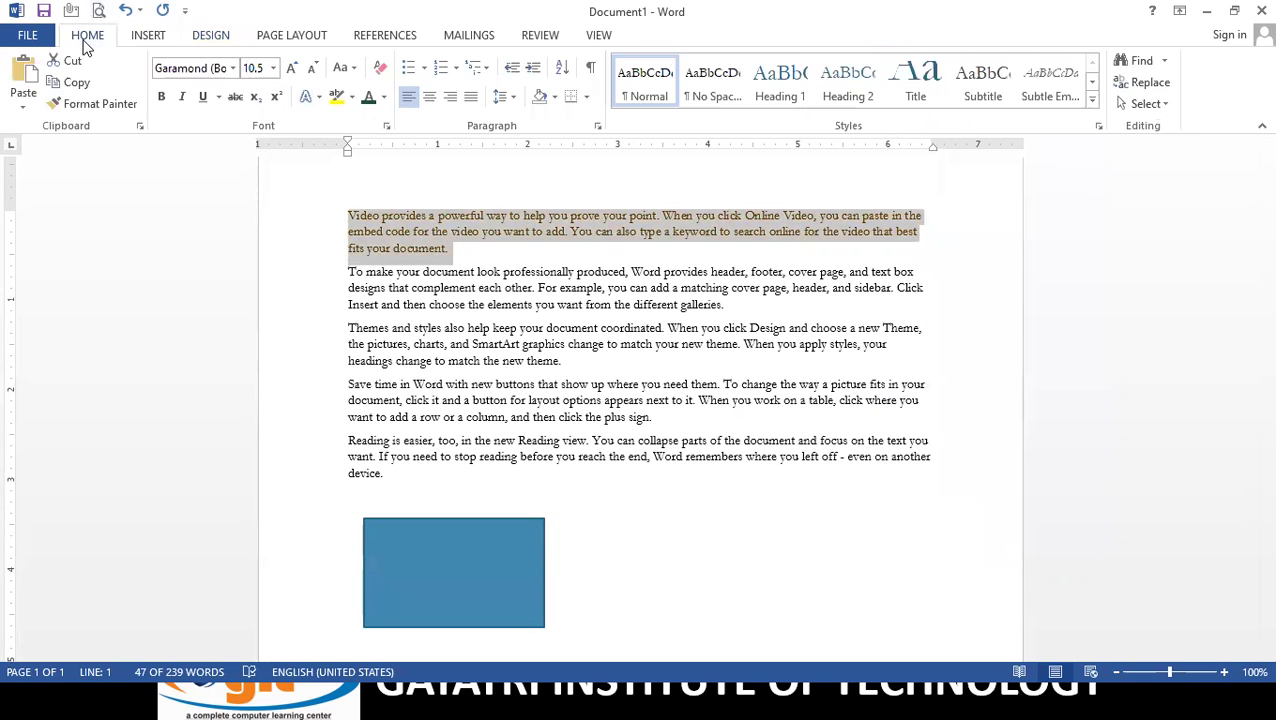
click(384, 97)
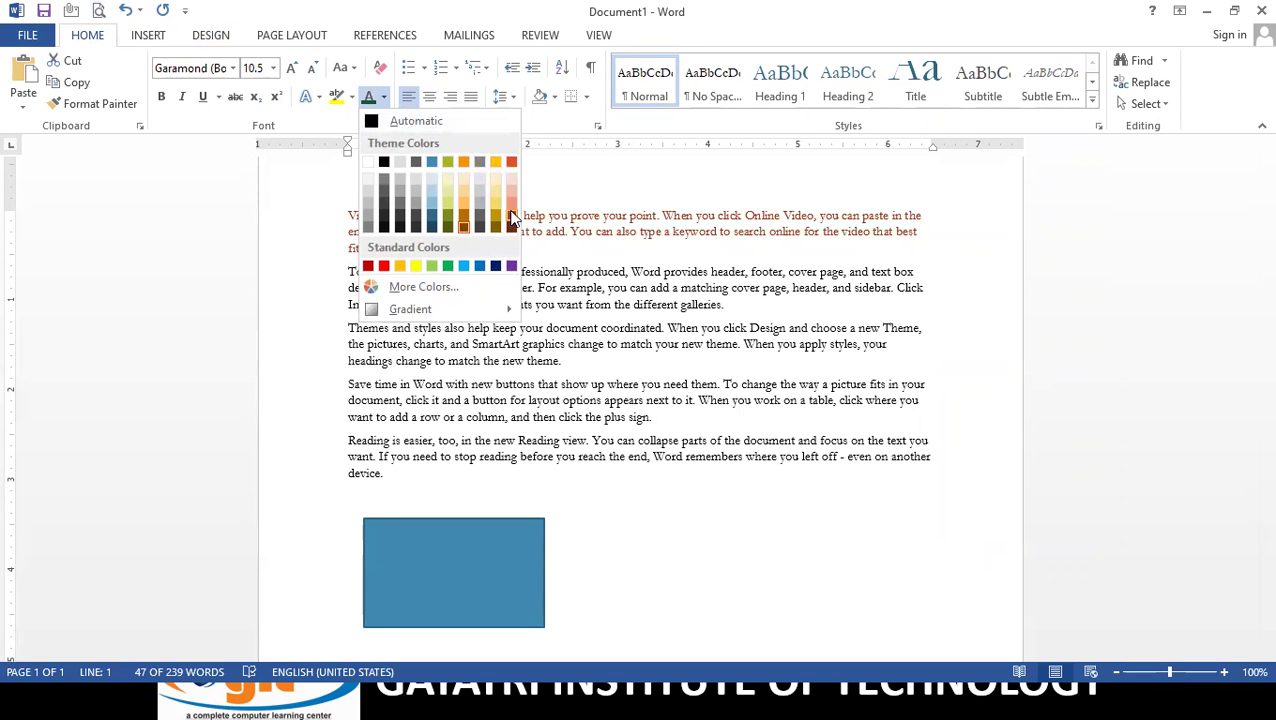
Step: Make the first paragraph's text red, leaving the theme fonts unchanged
click(368, 266)
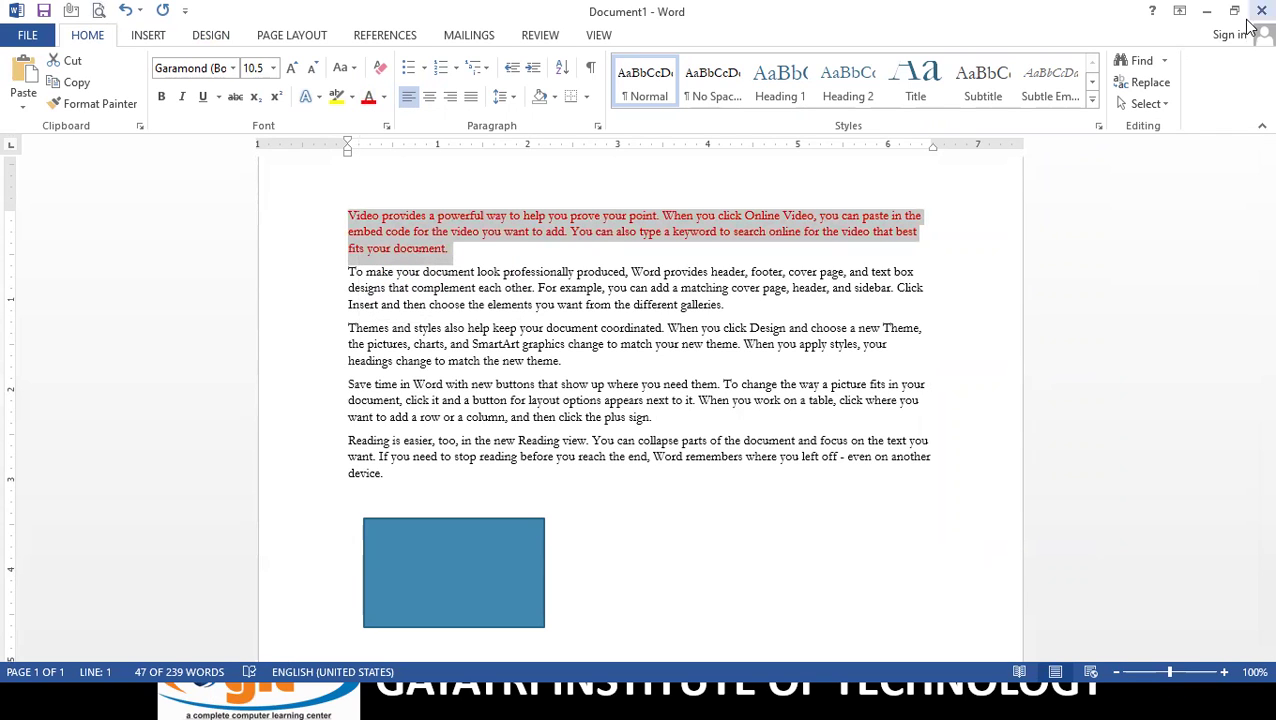
click(207, 37)
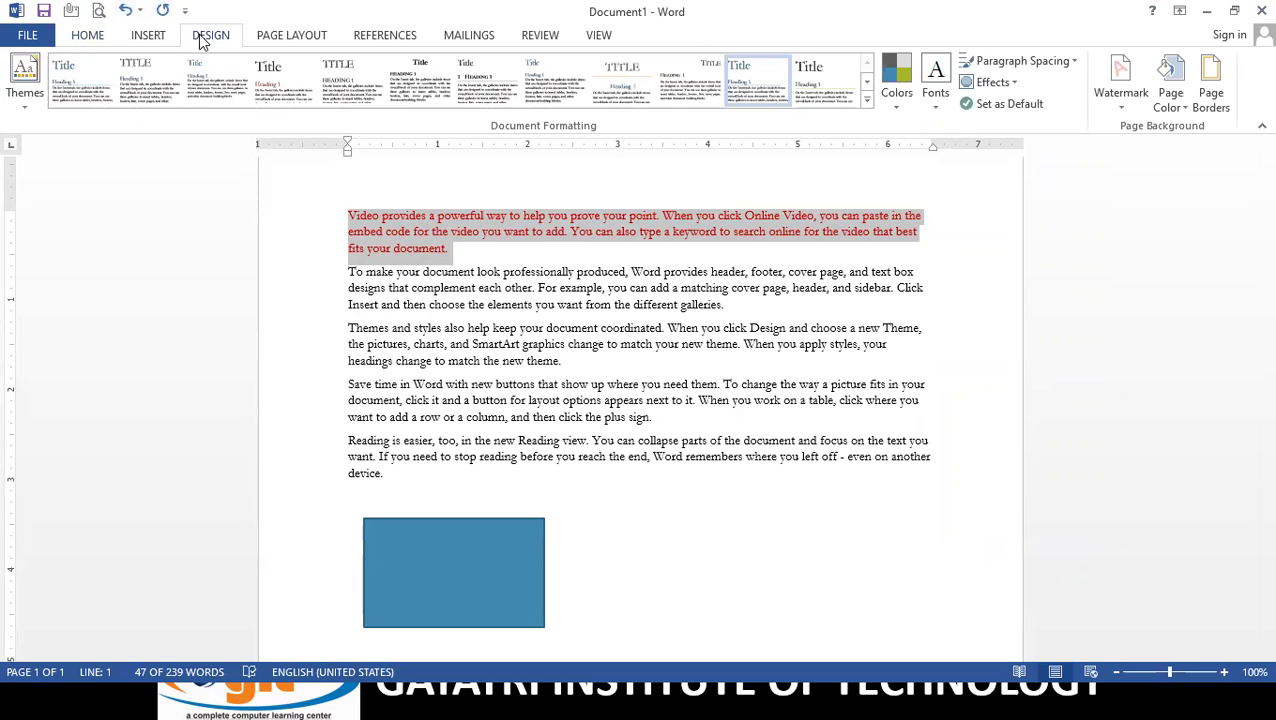
click(938, 110)
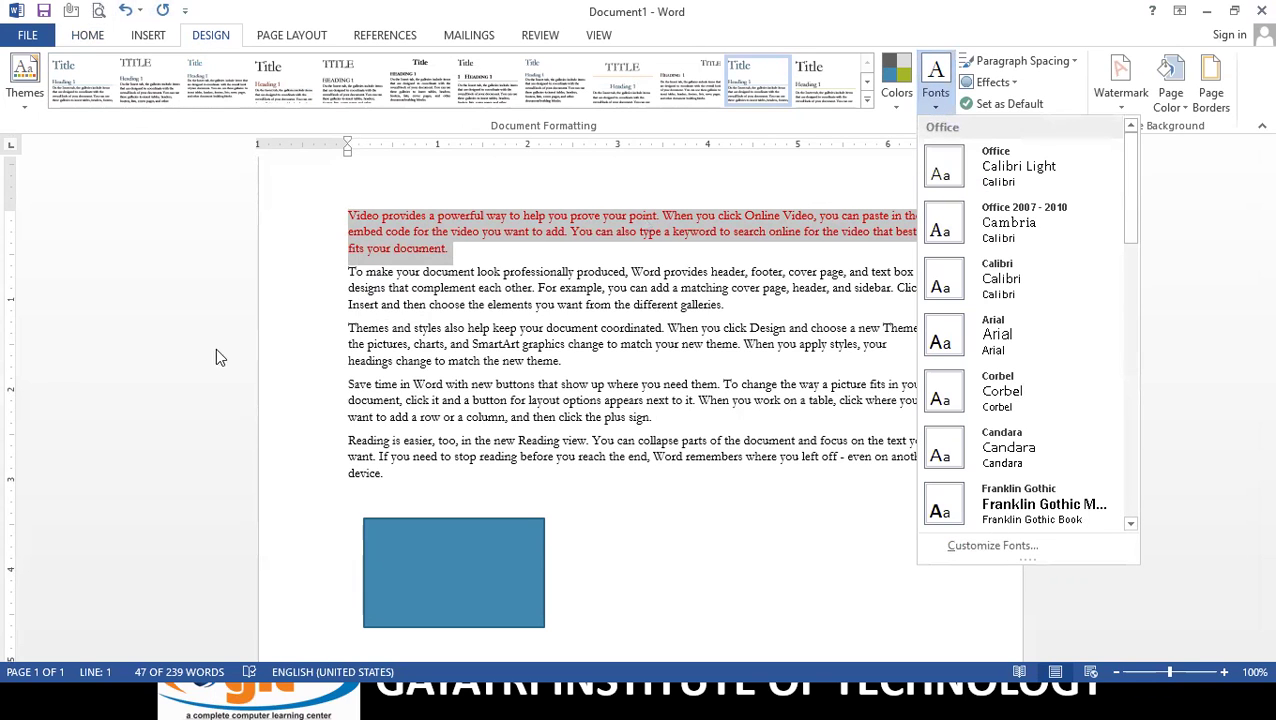
click(614, 249)
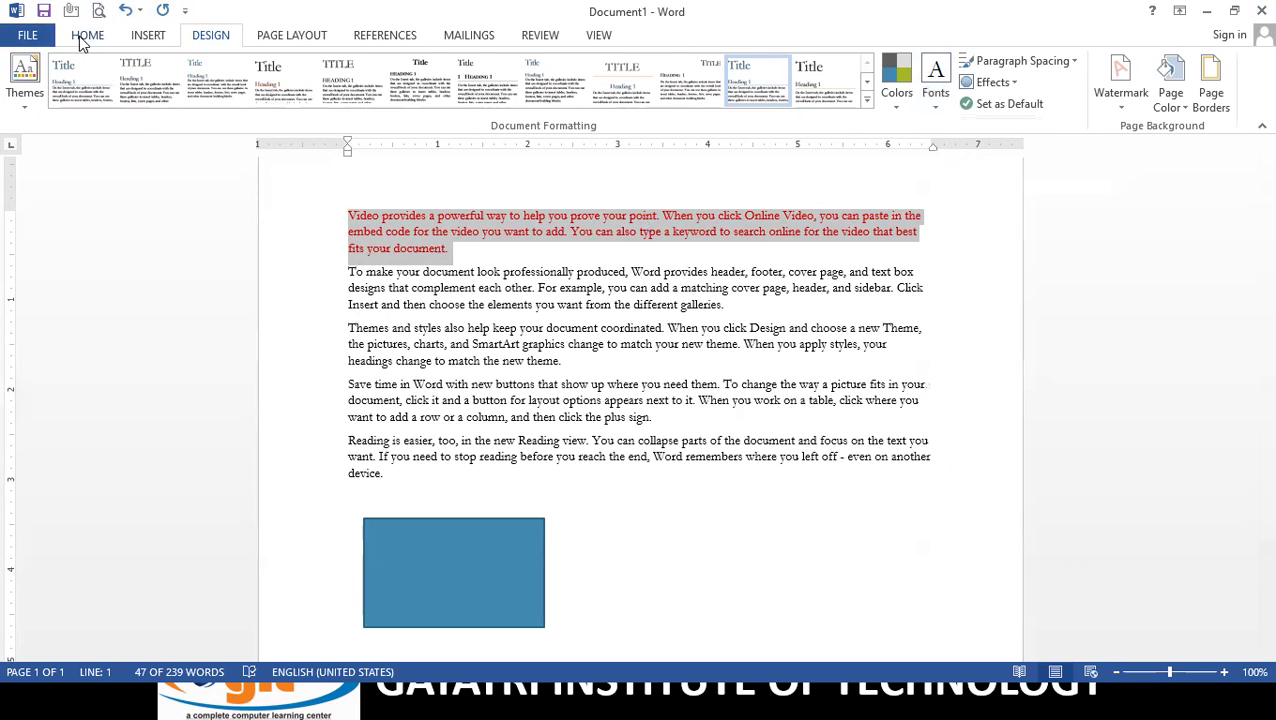
click(86, 37)
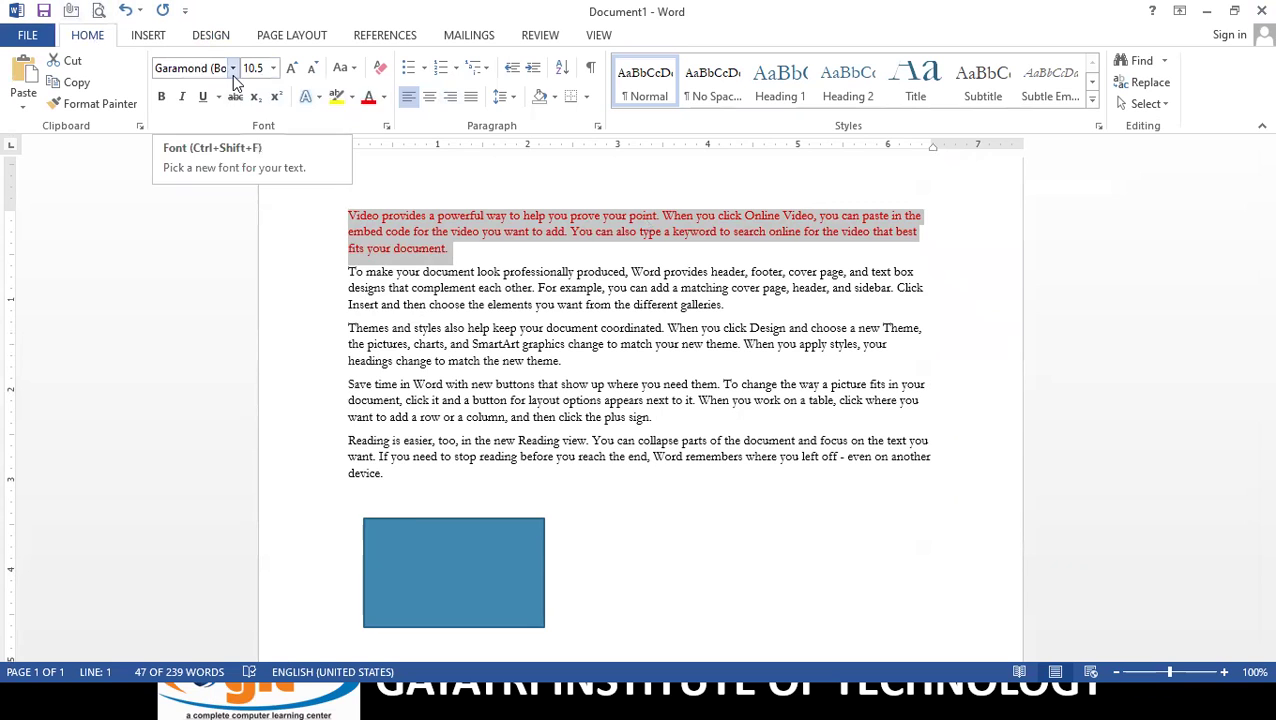
Step: Set the first paragraph in Algerian, then select the four body paragraphs
click(232, 72)
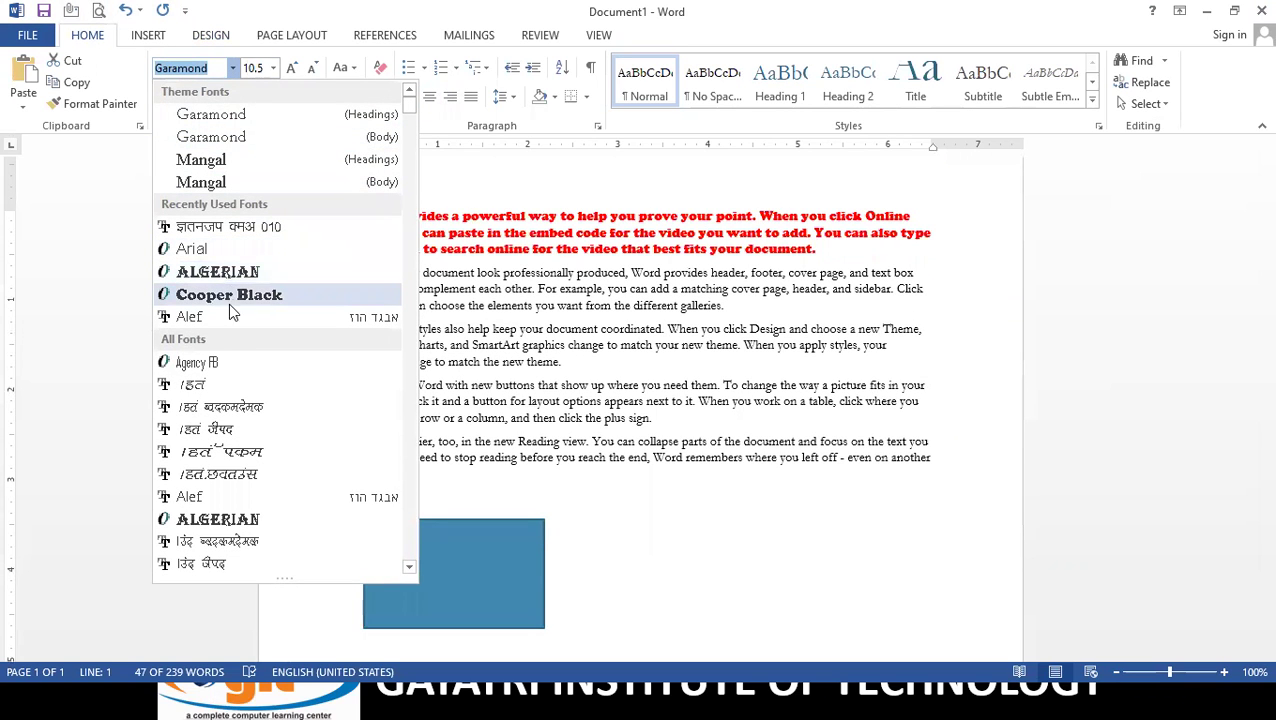
click(224, 520)
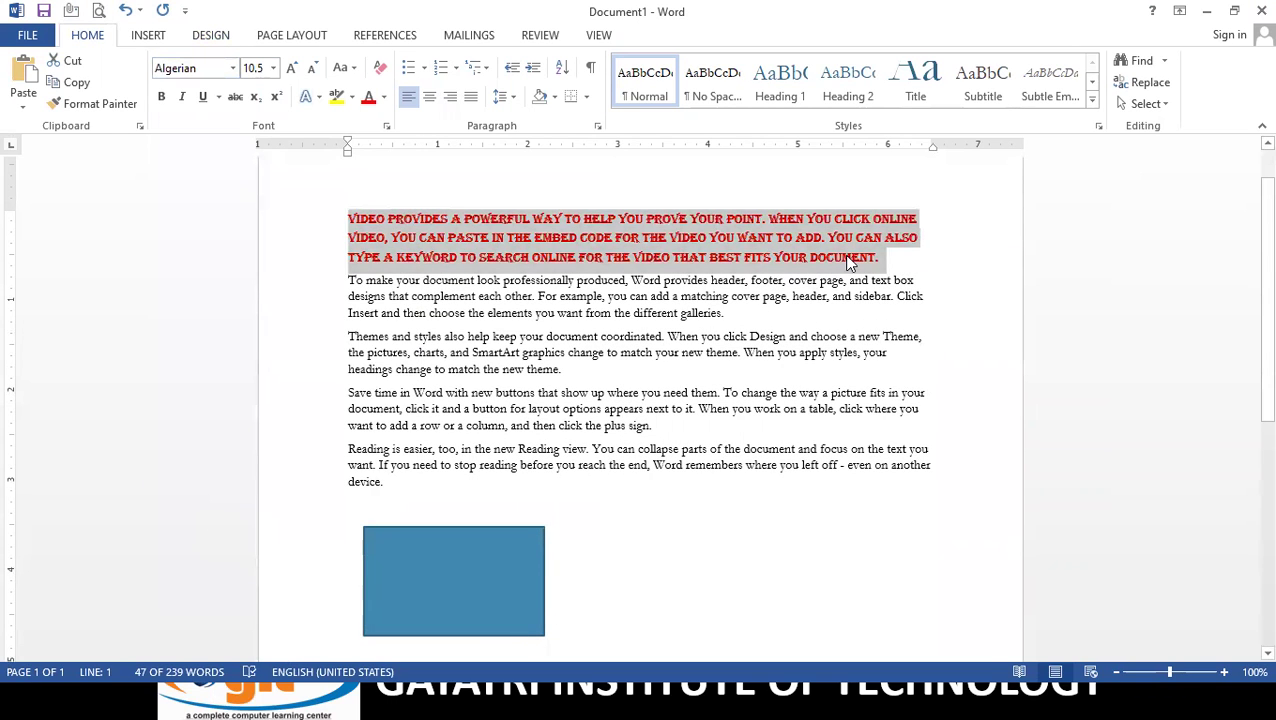
click(849, 260)
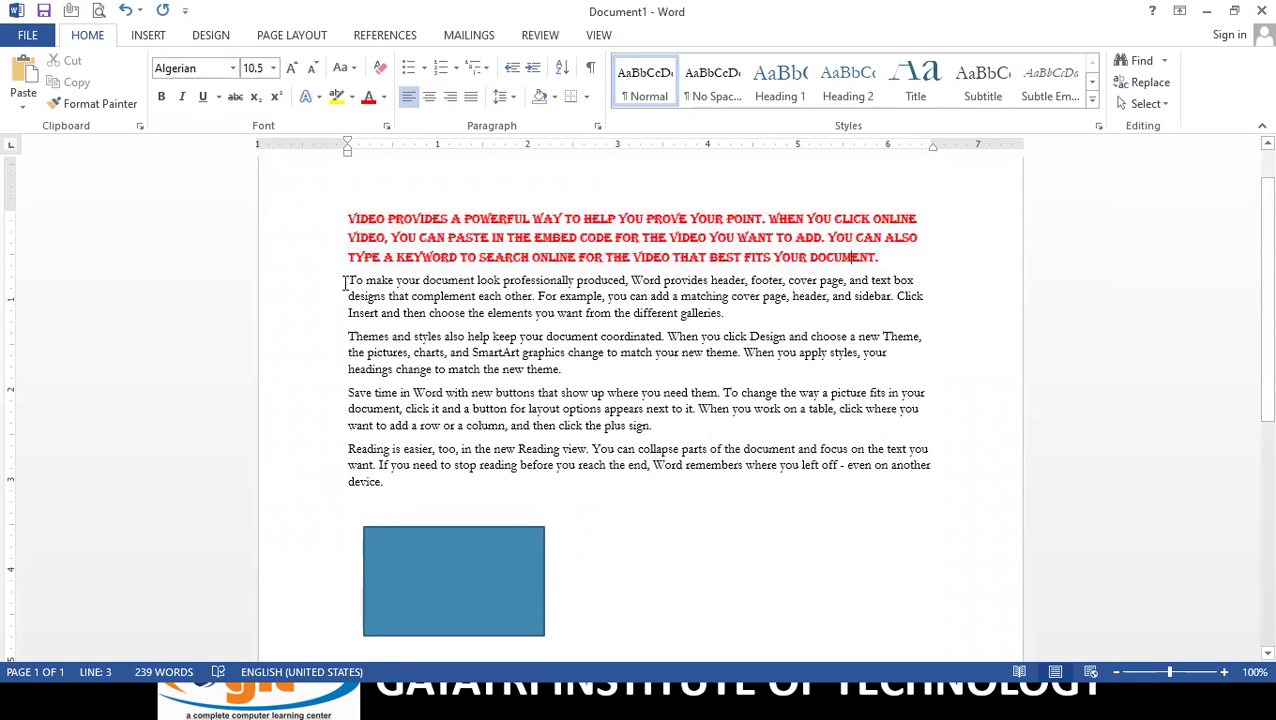
drag(343, 283, 735, 495)
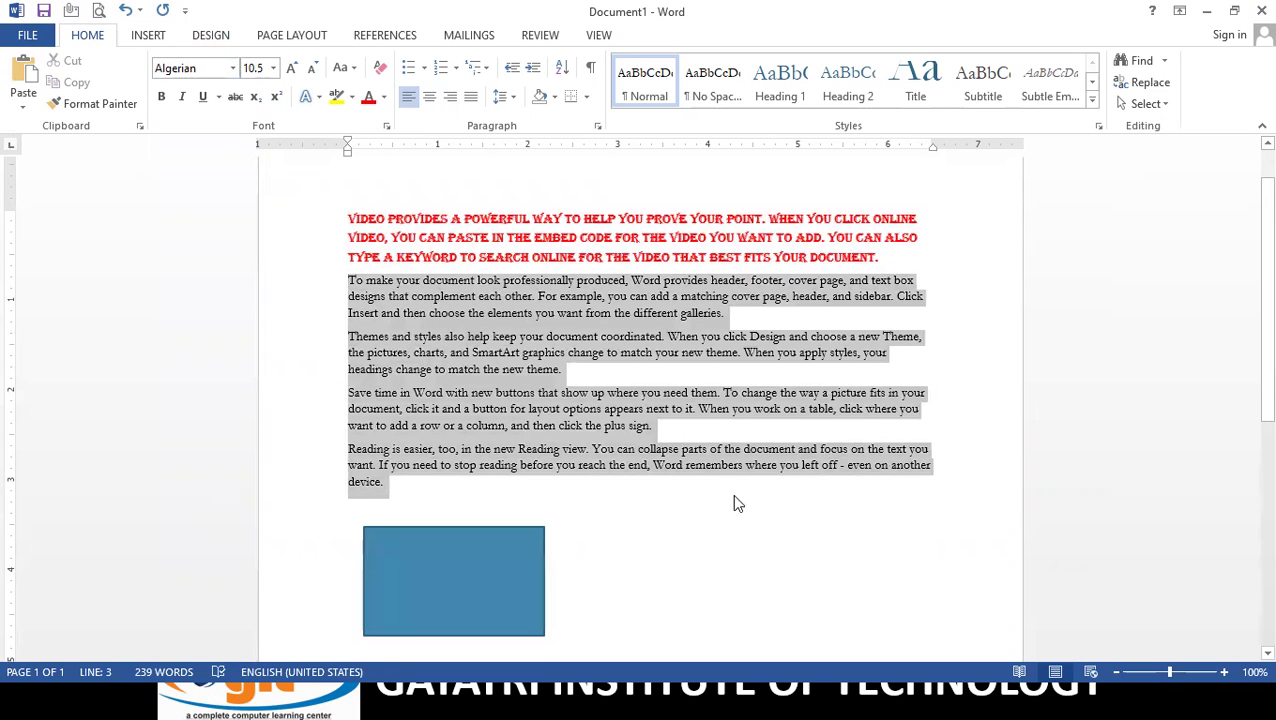
Step: Set the four selected body paragraphs in Bernard MT Condensed
click(231, 68)
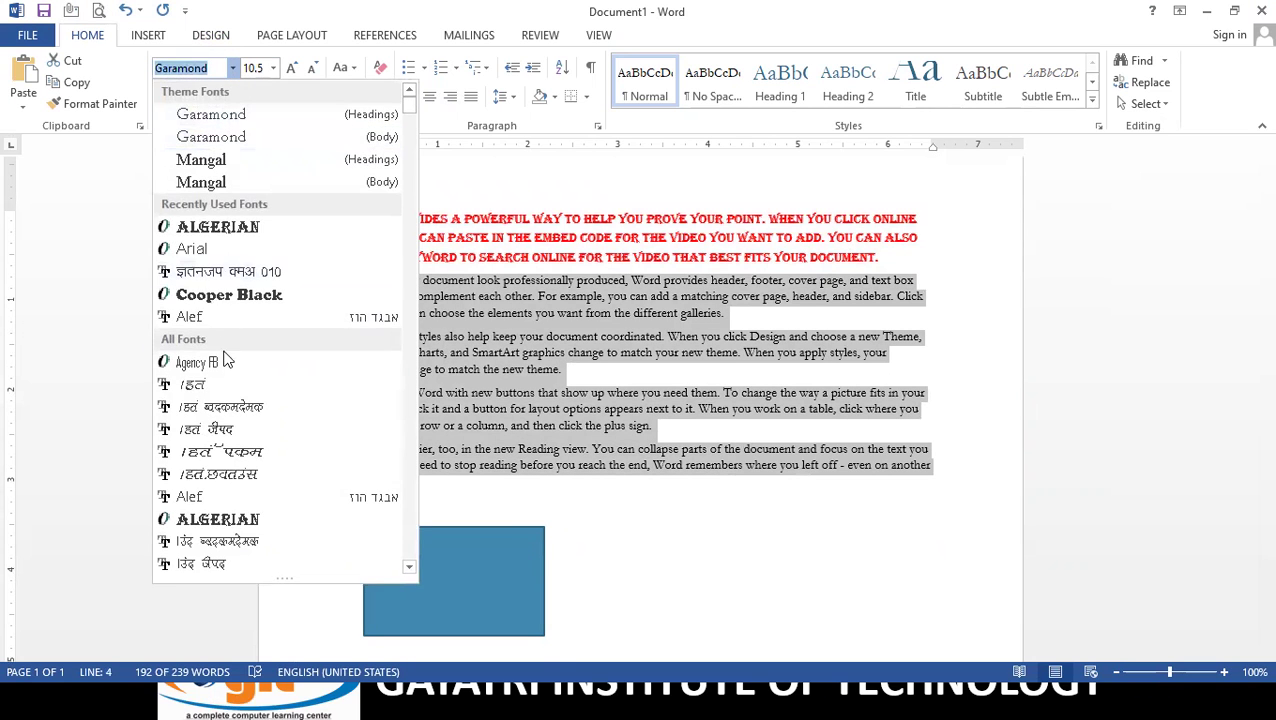
scroll(226, 400, down, 5)
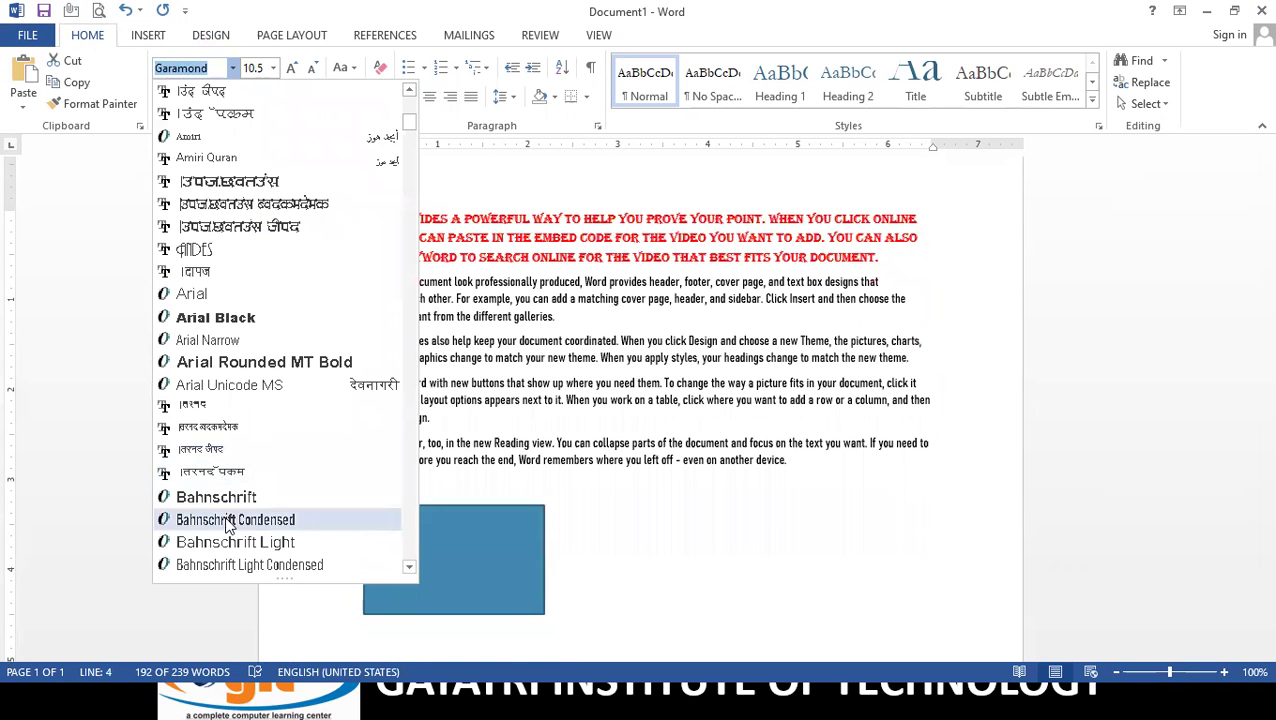
scroll(228, 525, down, 3)
scroll(247, 452, down, 2)
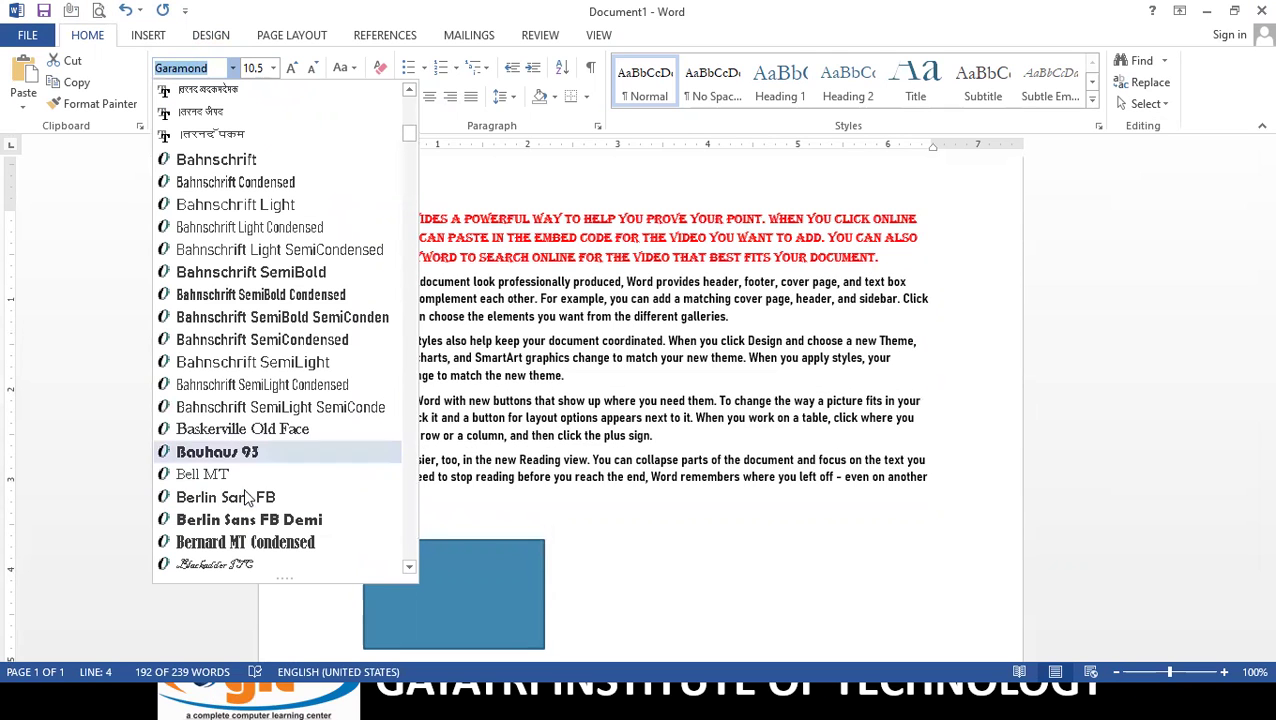
click(250, 545)
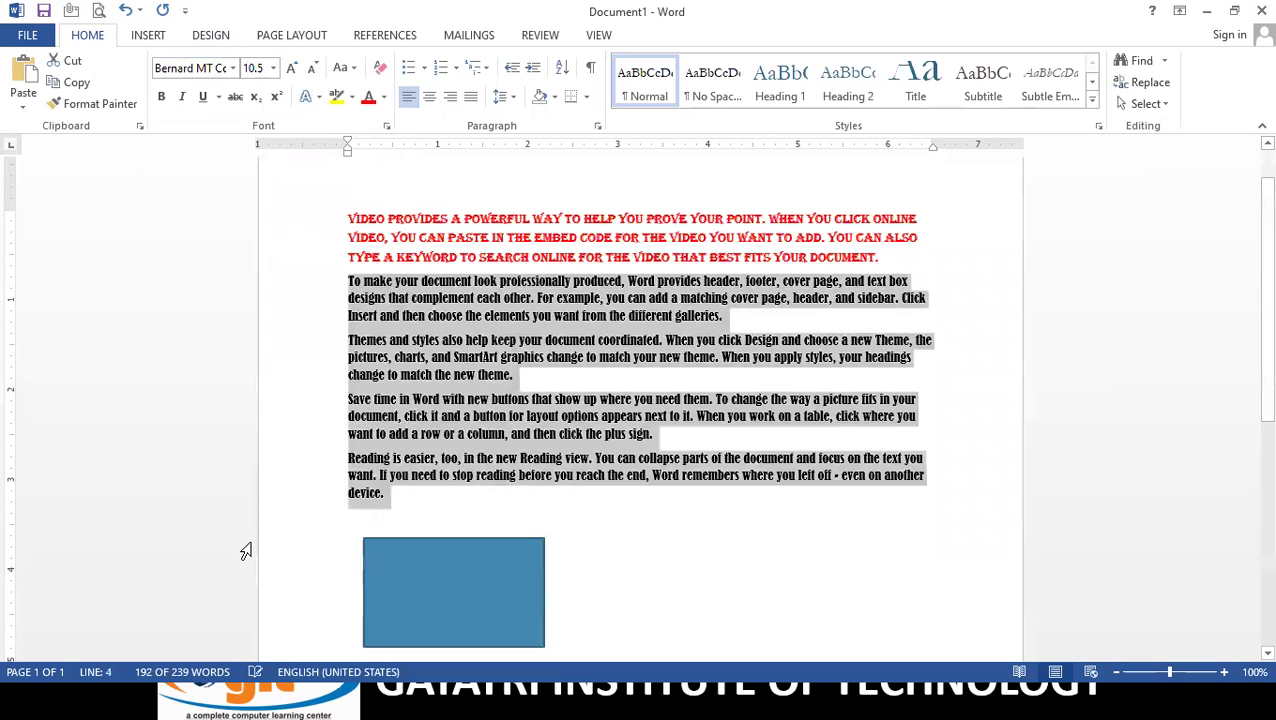
click(226, 36)
Step: Skip the theme fonts and preview Double paragraph spacing (line spacing 2, 8 pt after)
click(950, 108)
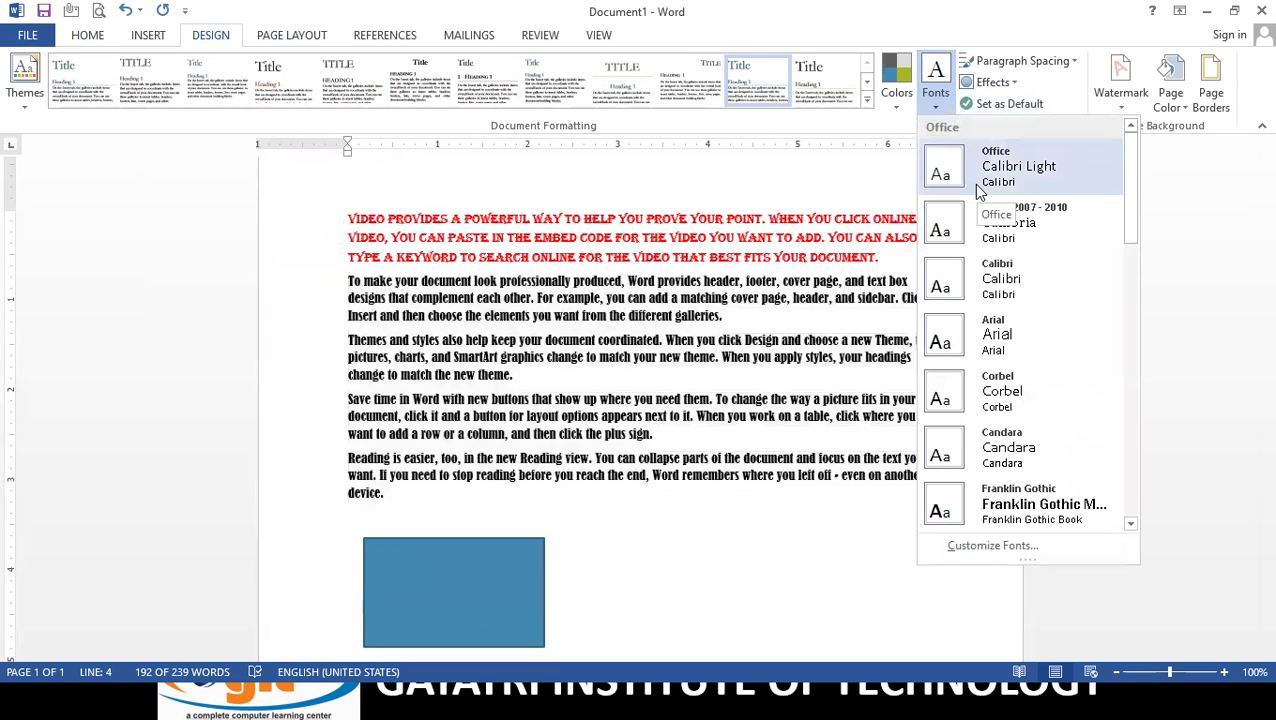
click(845, 218)
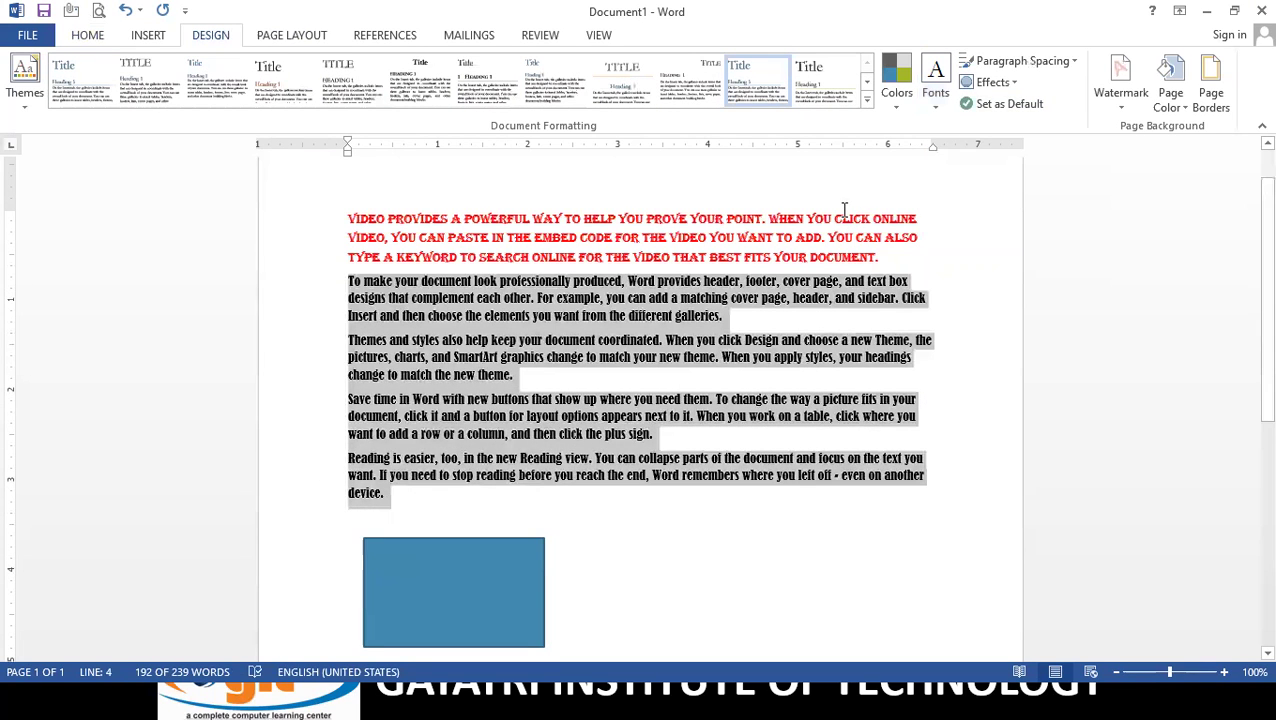
click(1033, 78)
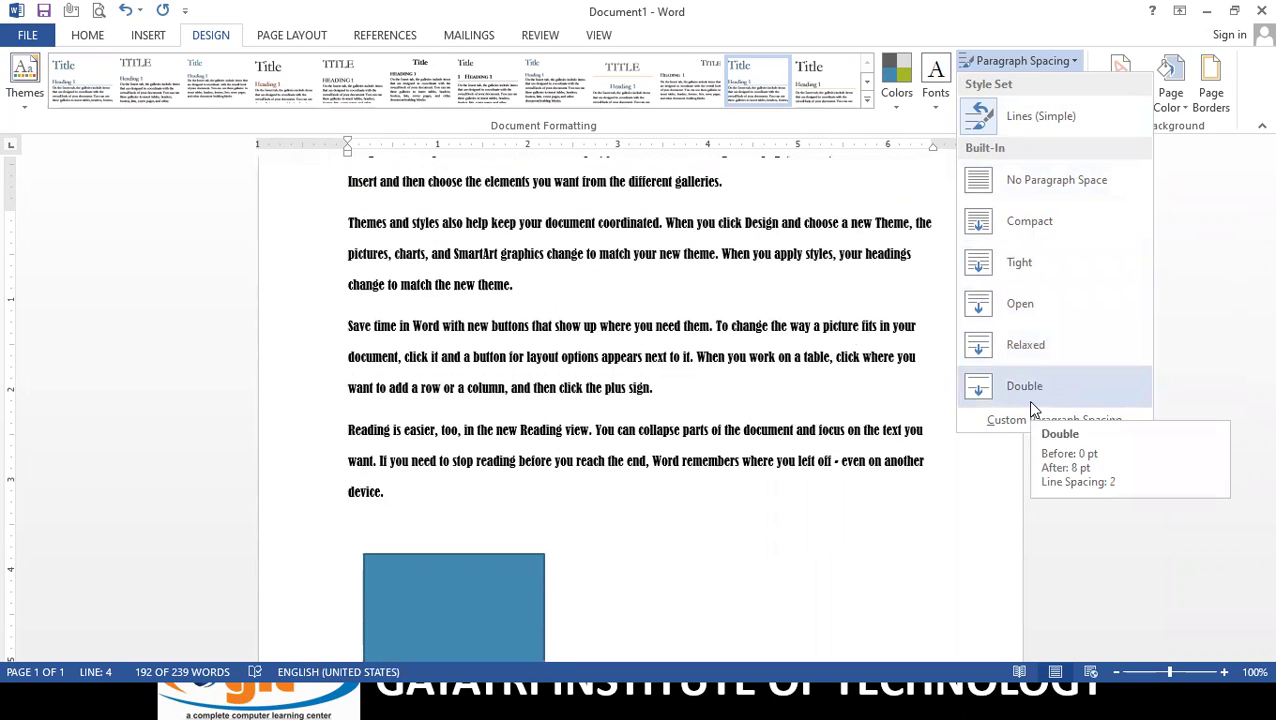
Step: In Custom Paragraph Spacing, set the default line spacing to Double
click(1028, 420)
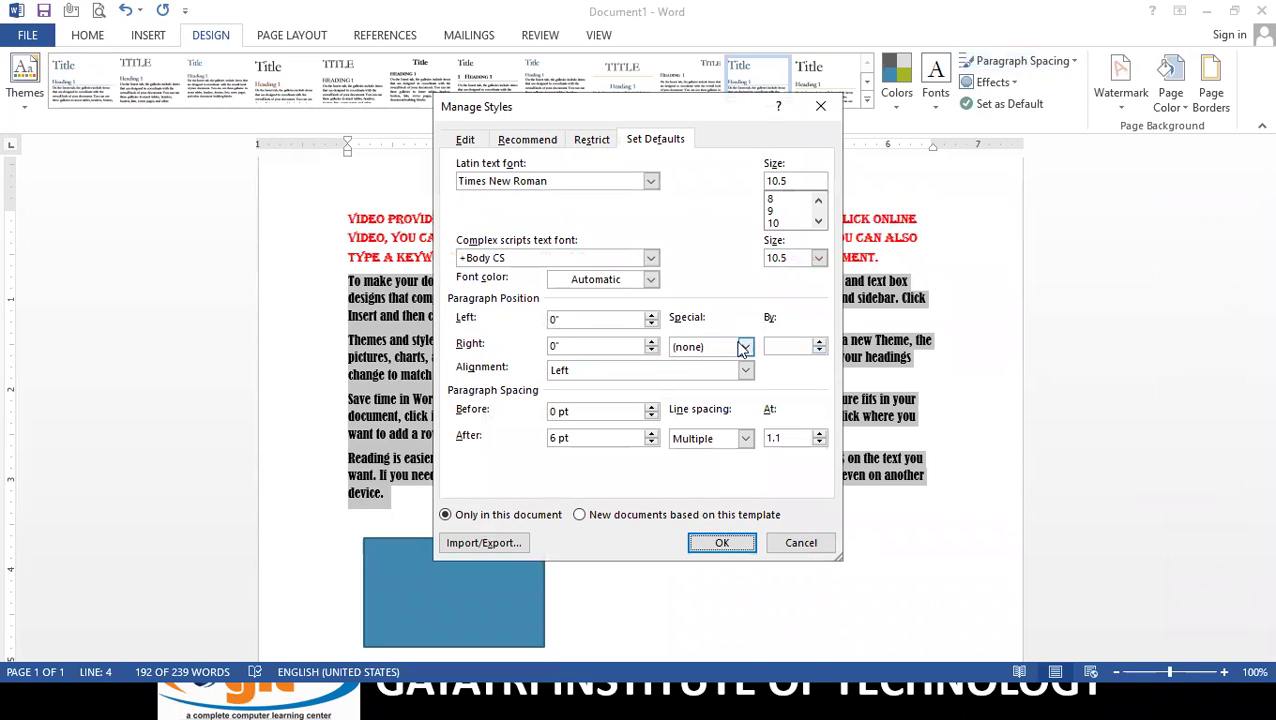
click(745, 441)
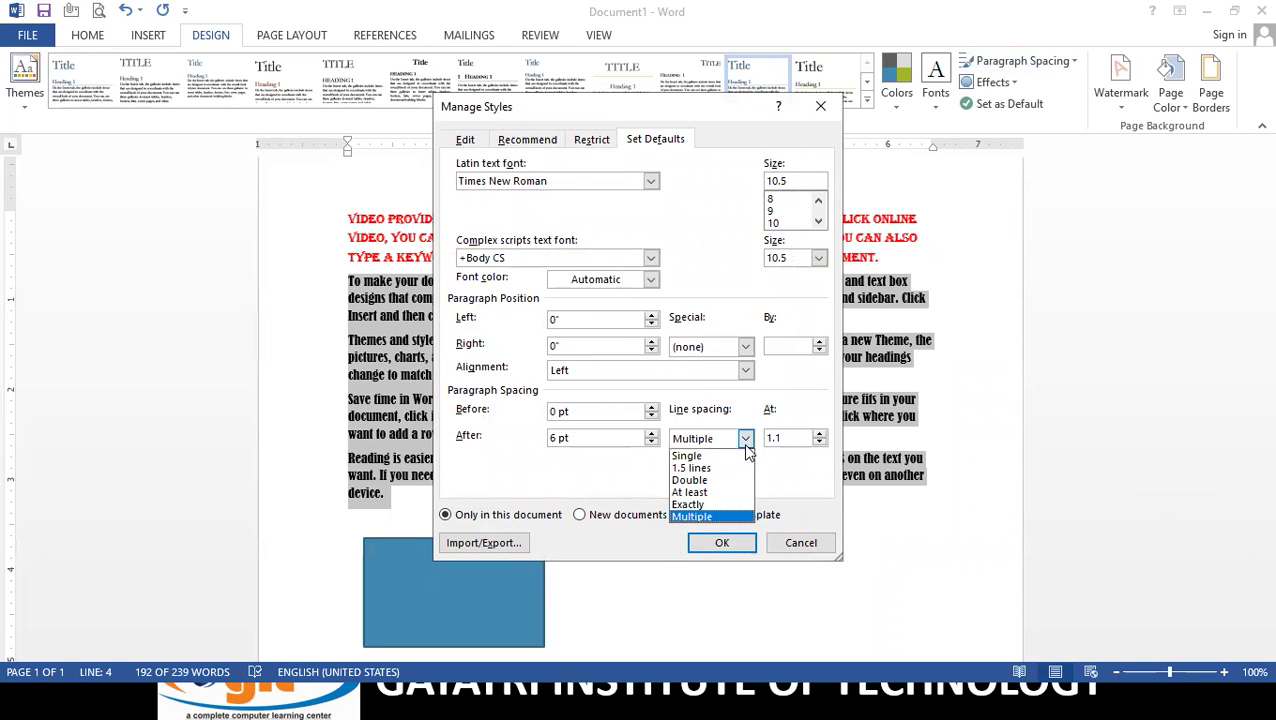
click(688, 481)
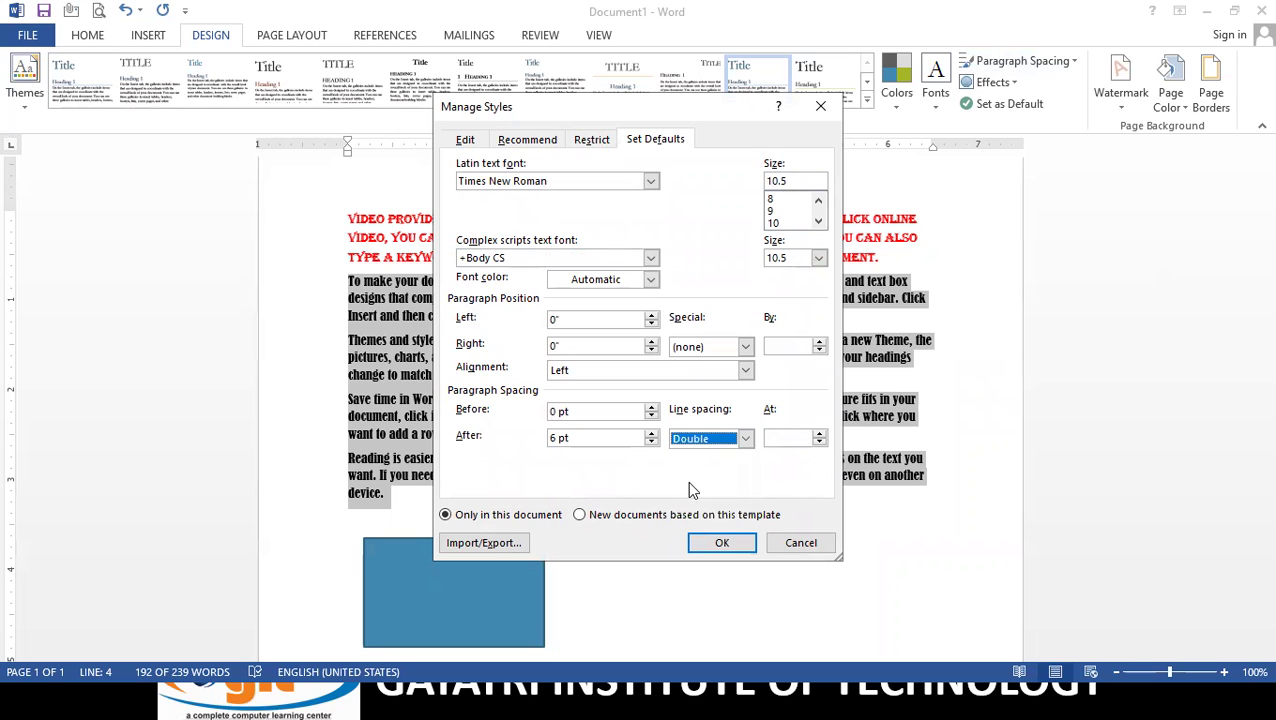
click(722, 543)
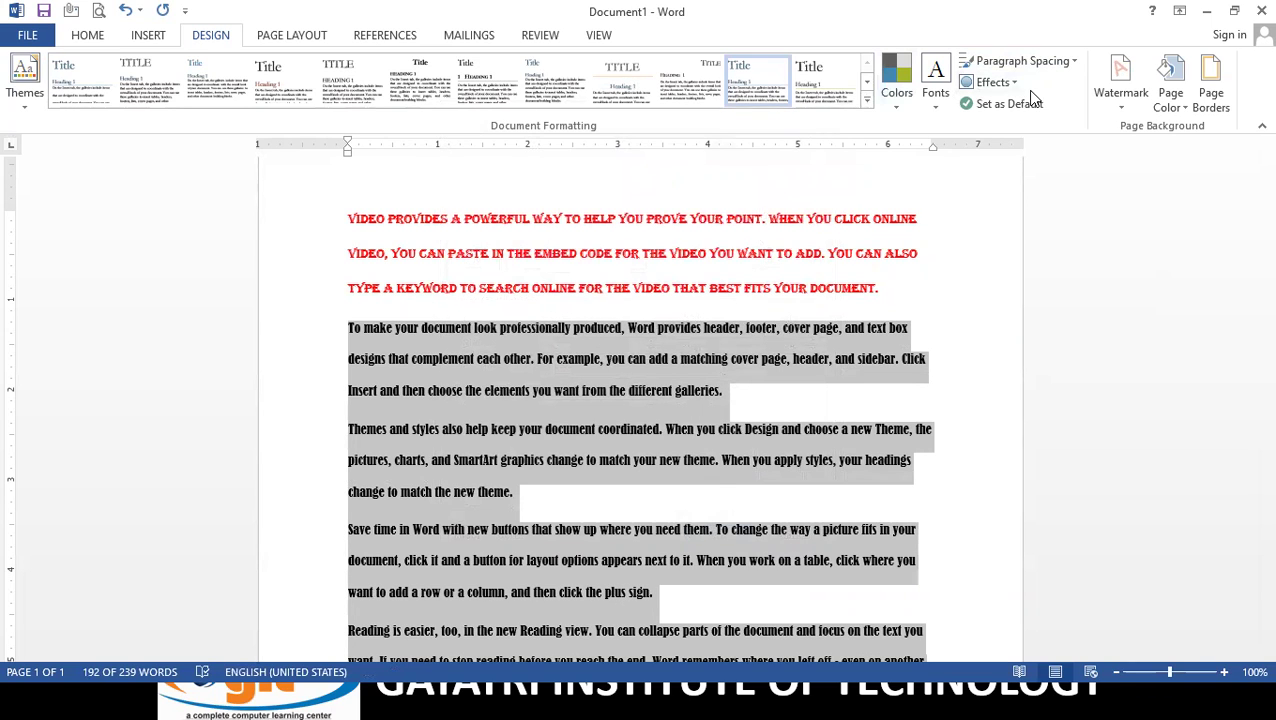
Step: Apply the Lines (Simple) paragraph spacing from the Design tab, reapplying it once more
click(1050, 66)
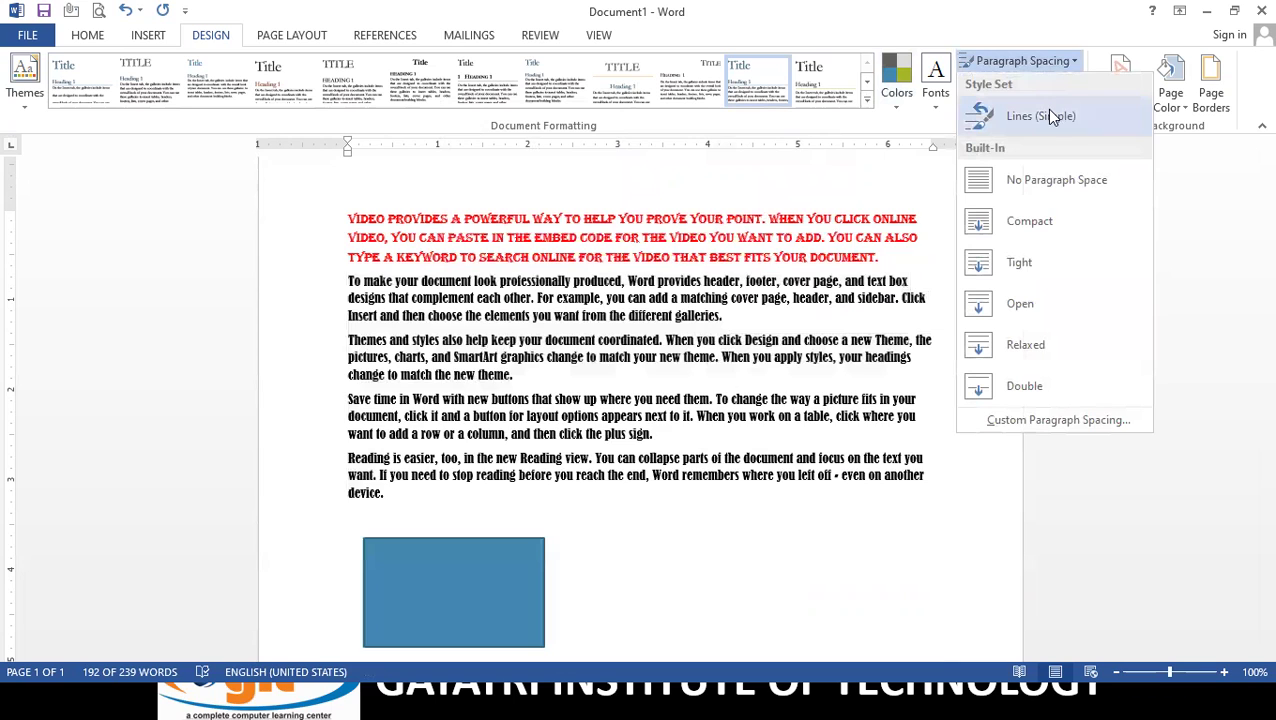
click(1046, 115)
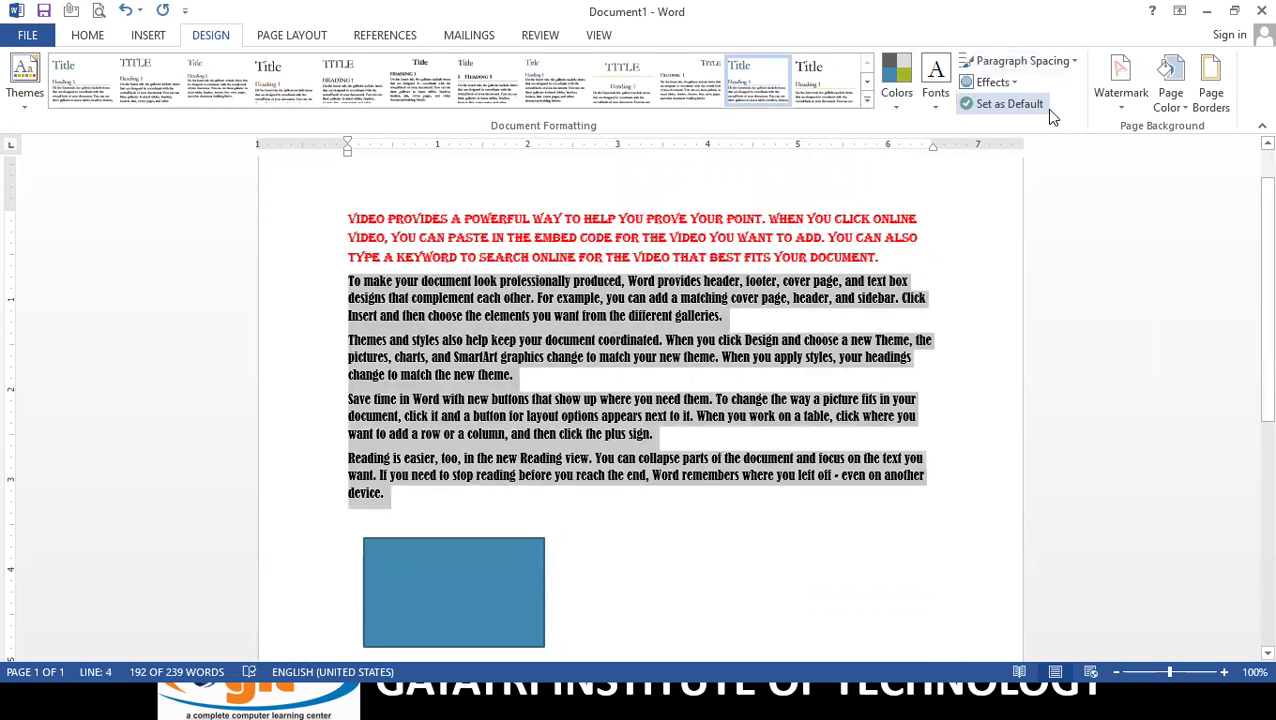
click(1048, 62)
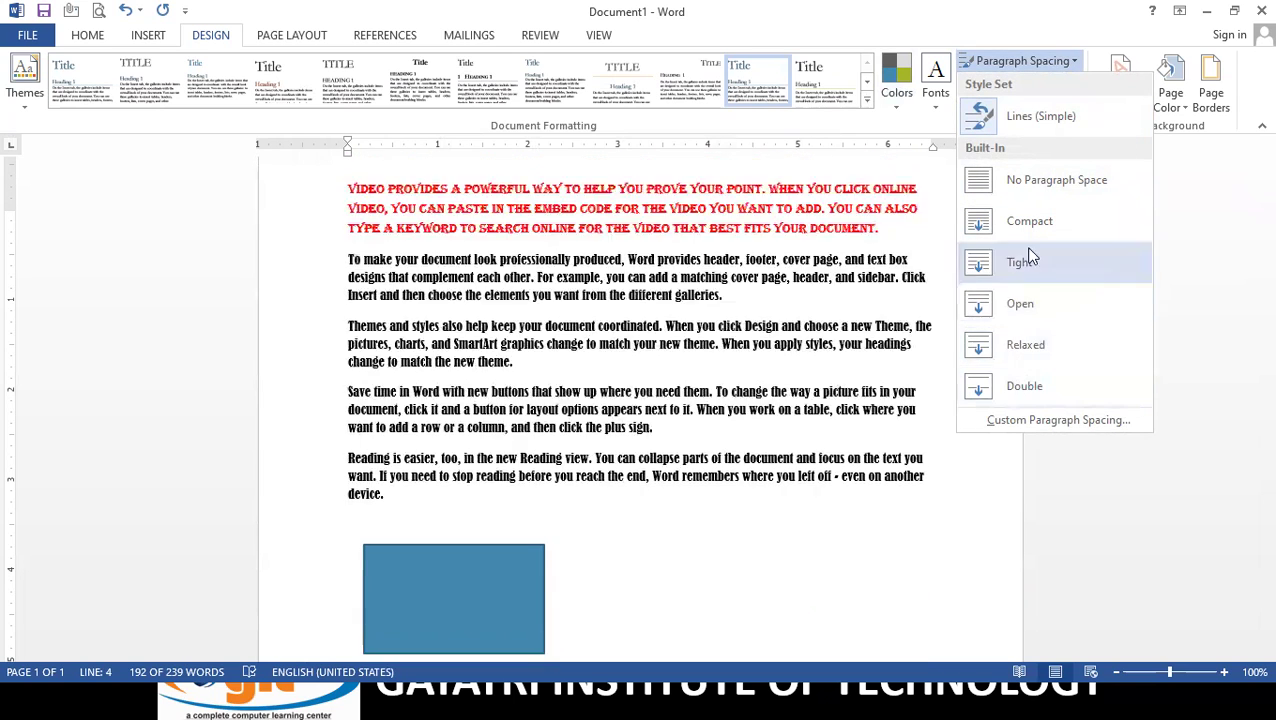
click(1046, 115)
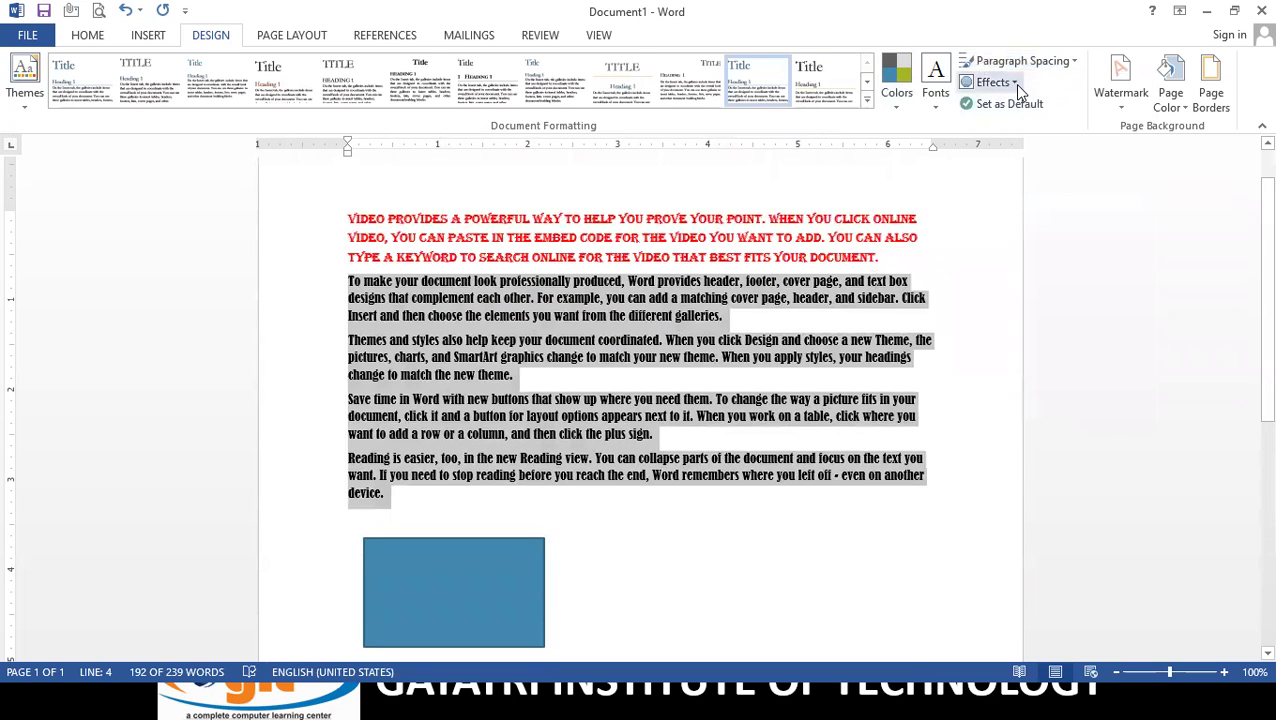
Step: Scroll down and select the blue rectangle below the text
click(1014, 84)
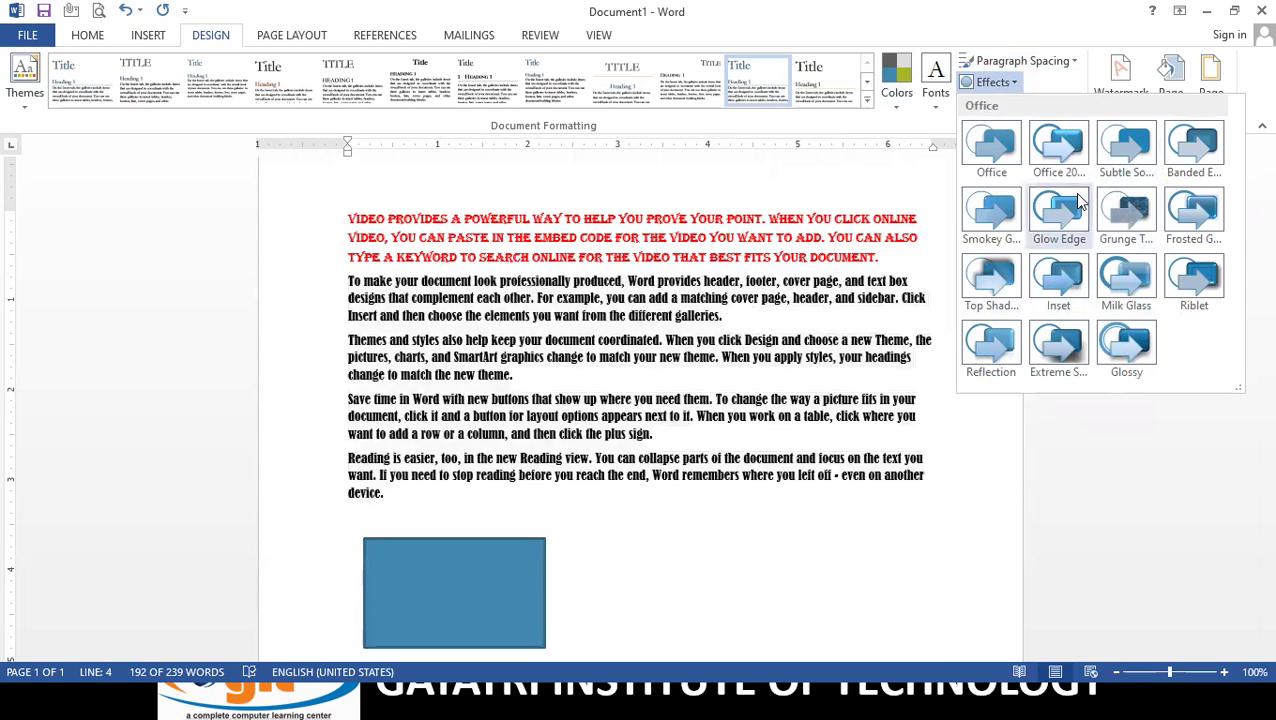
scroll(741, 330, down, 2)
scroll(741, 330, down, 2)
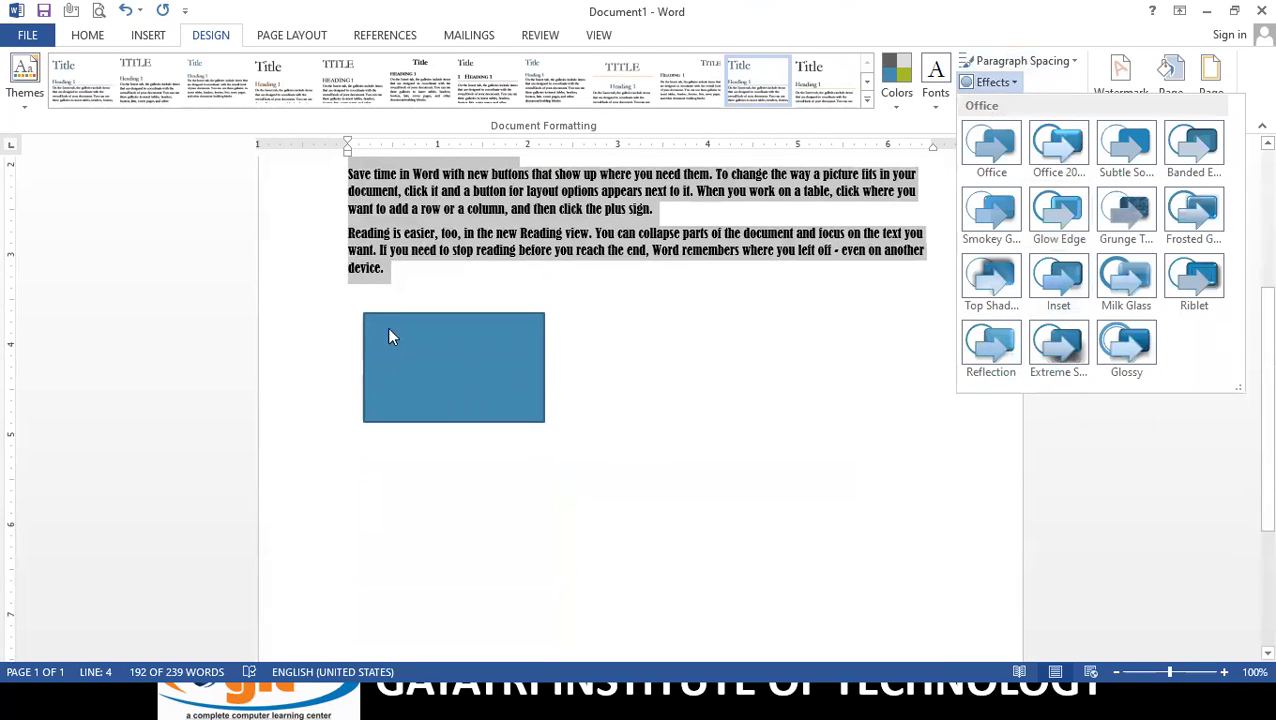
click(396, 321)
click(453, 359)
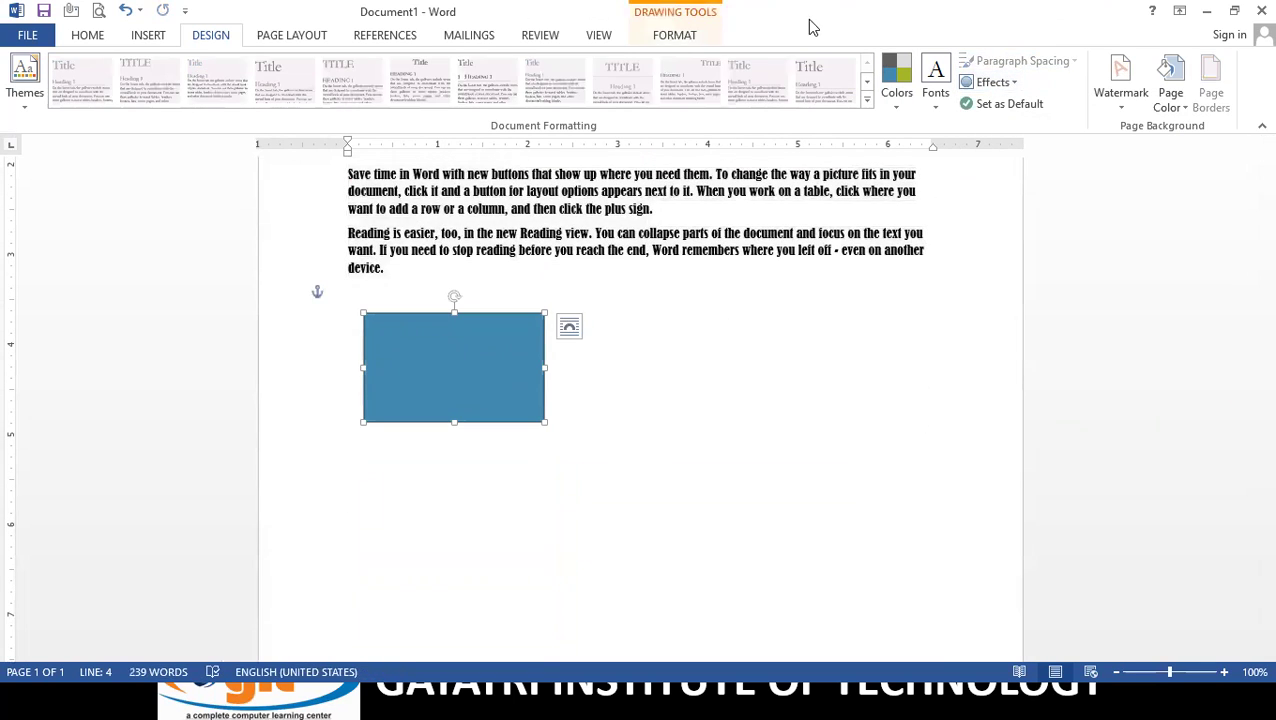
Step: Set the rectangle's shape outline to standard red, keeping its blue fill
click(660, 36)
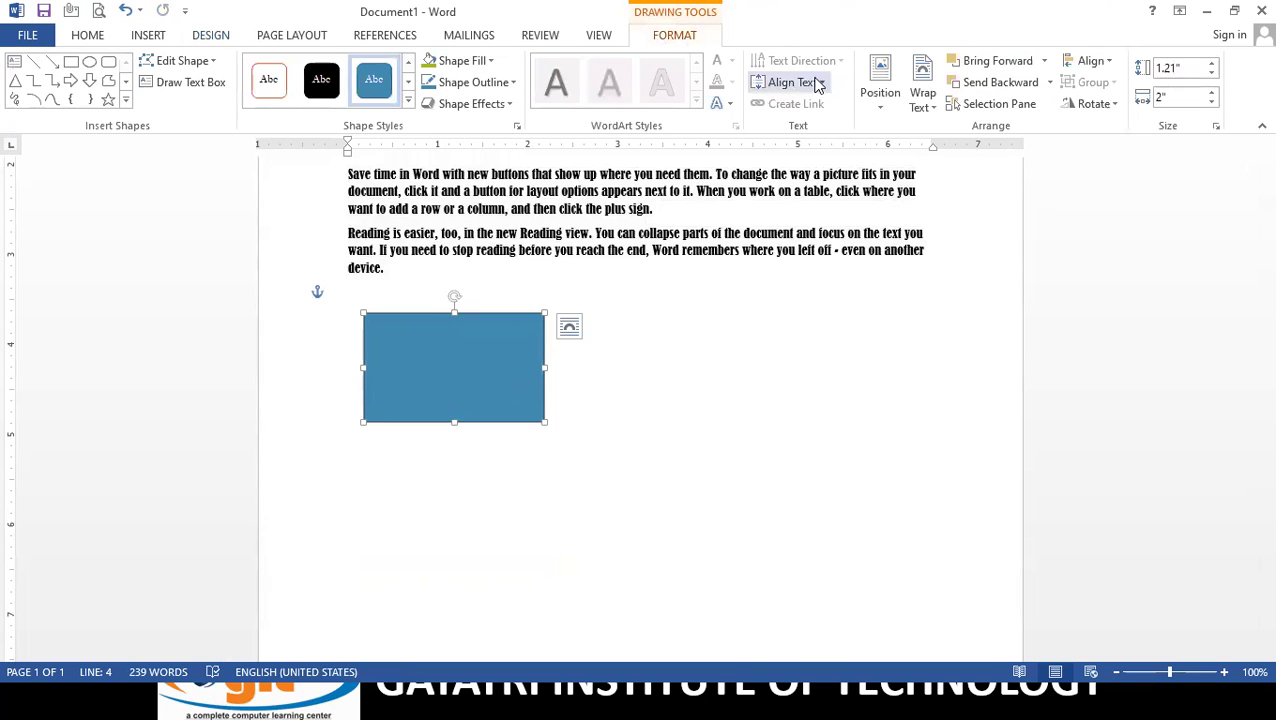
click(488, 60)
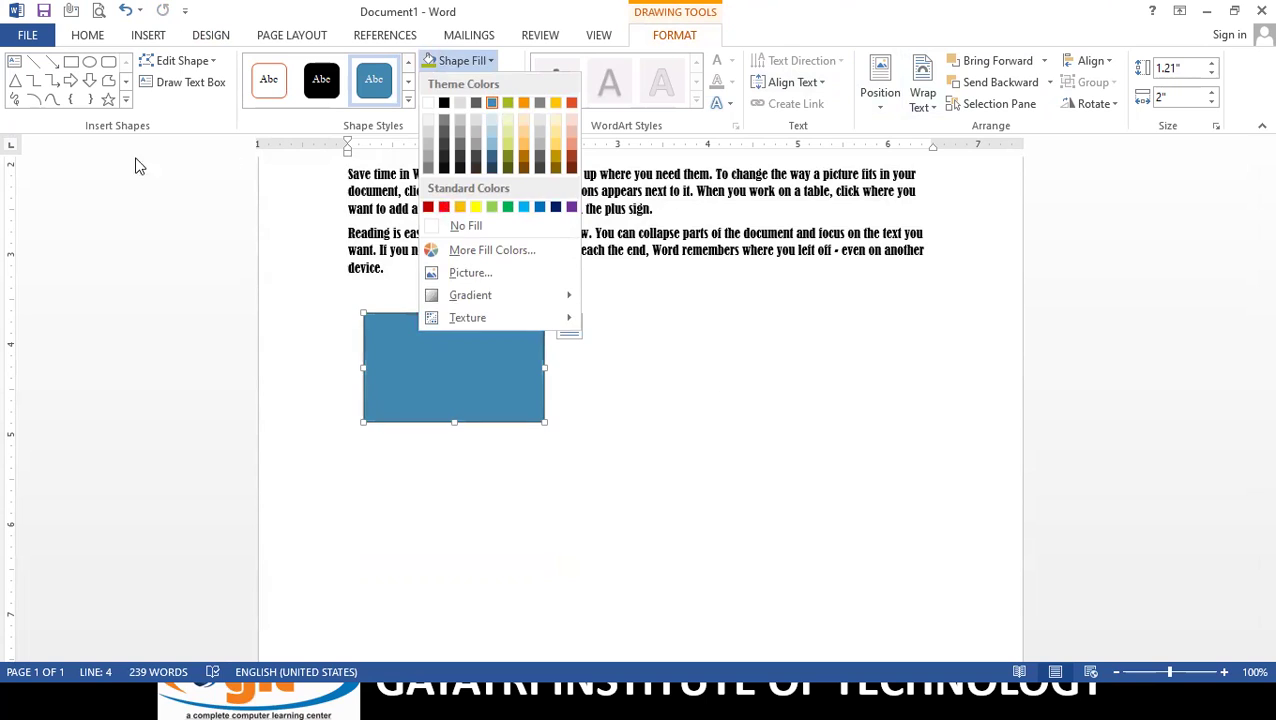
click(83, 190)
click(513, 83)
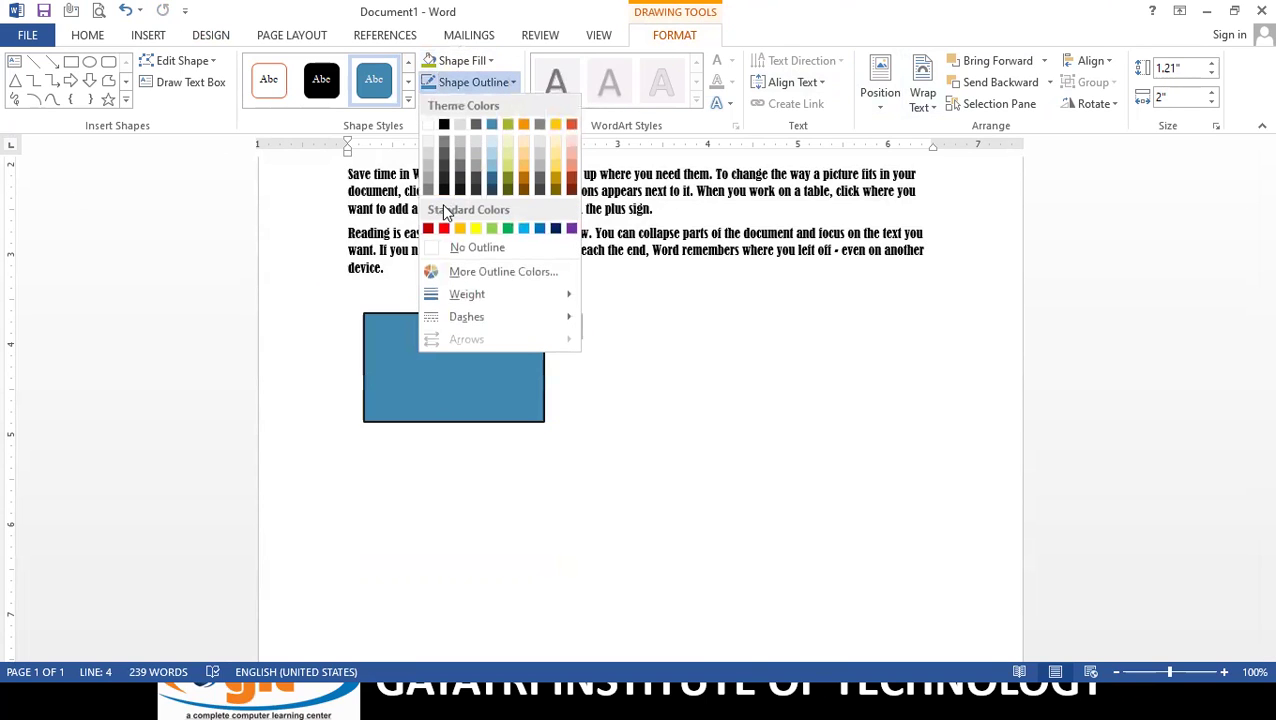
click(444, 230)
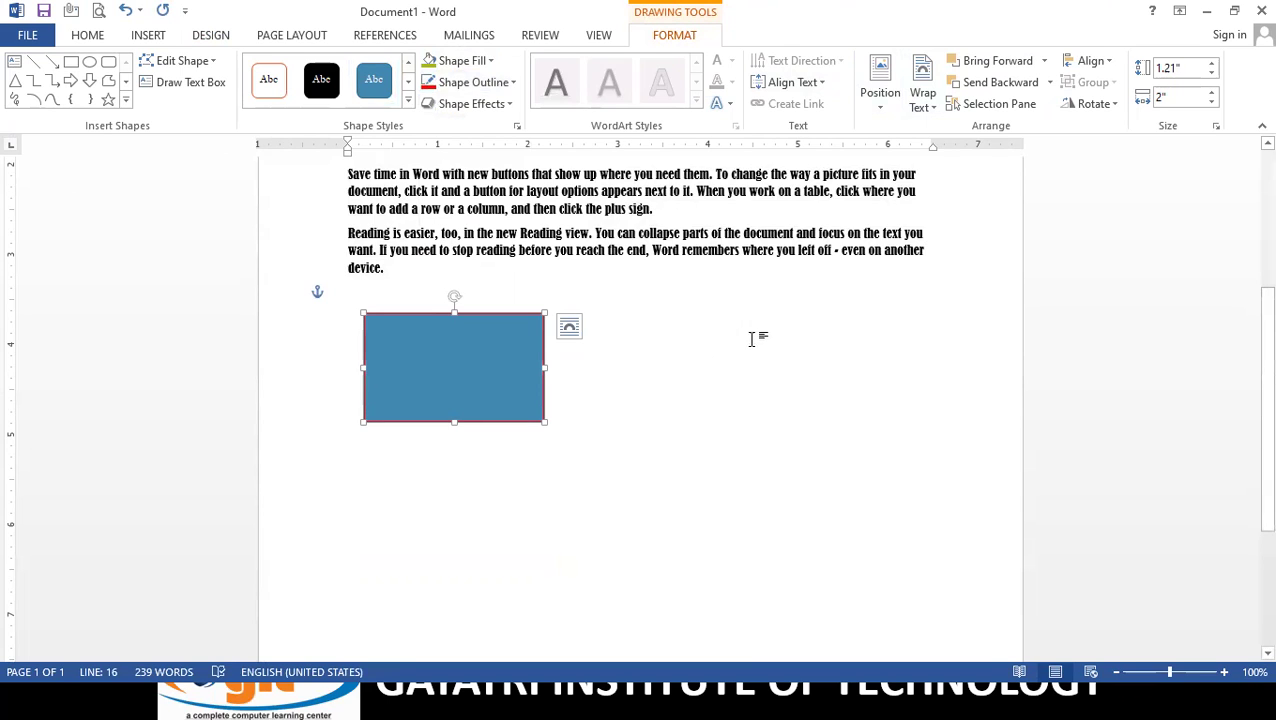
Step: Apply the Glossy theme effects from the Design tab
click(199, 41)
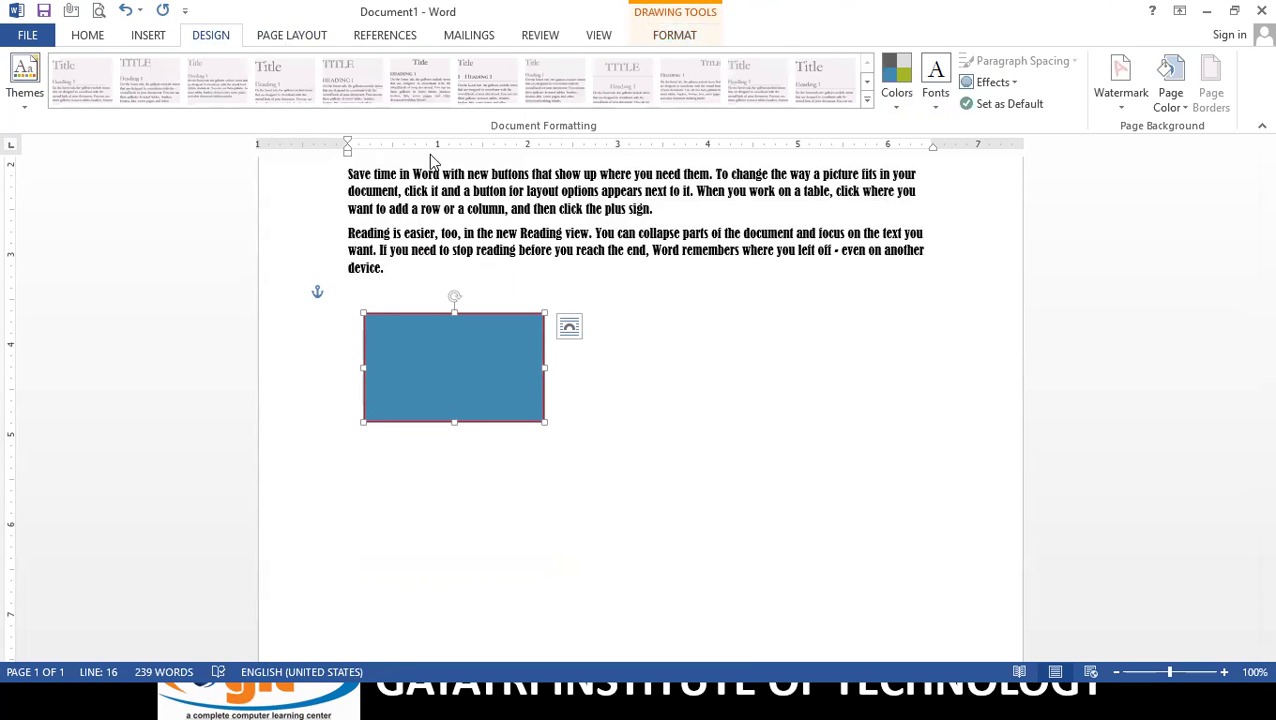
click(1012, 84)
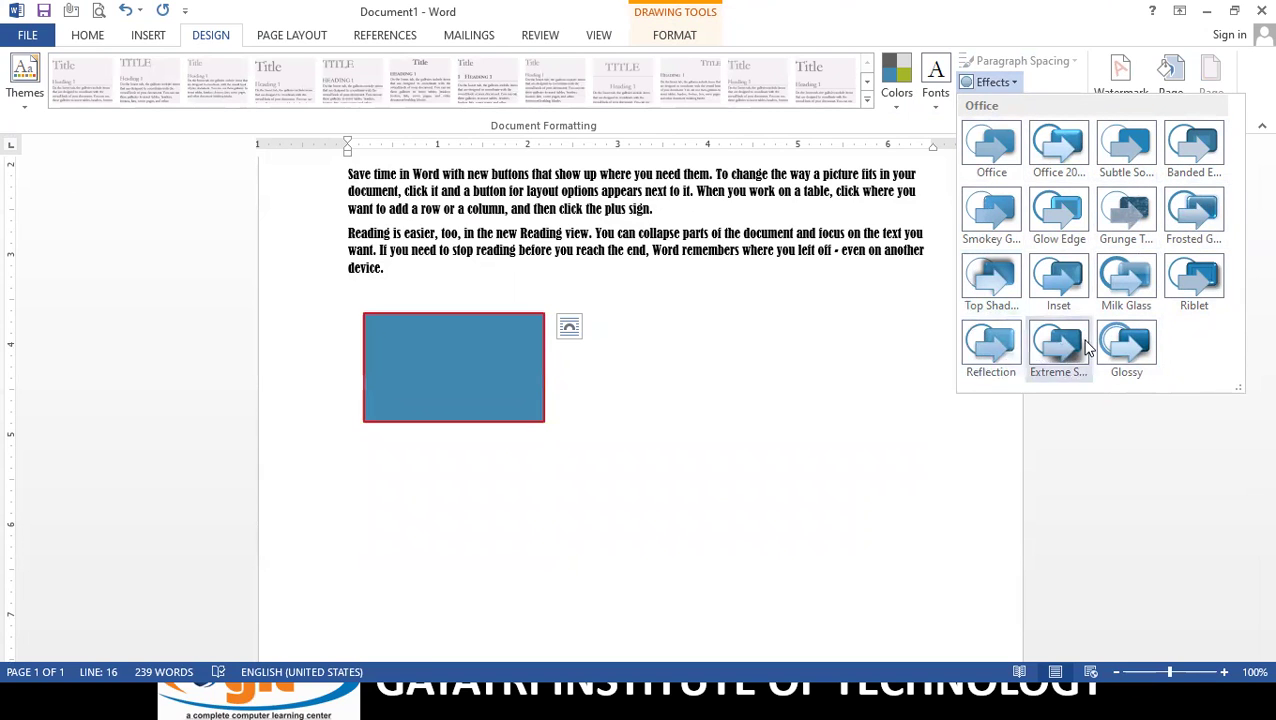
click(1115, 344)
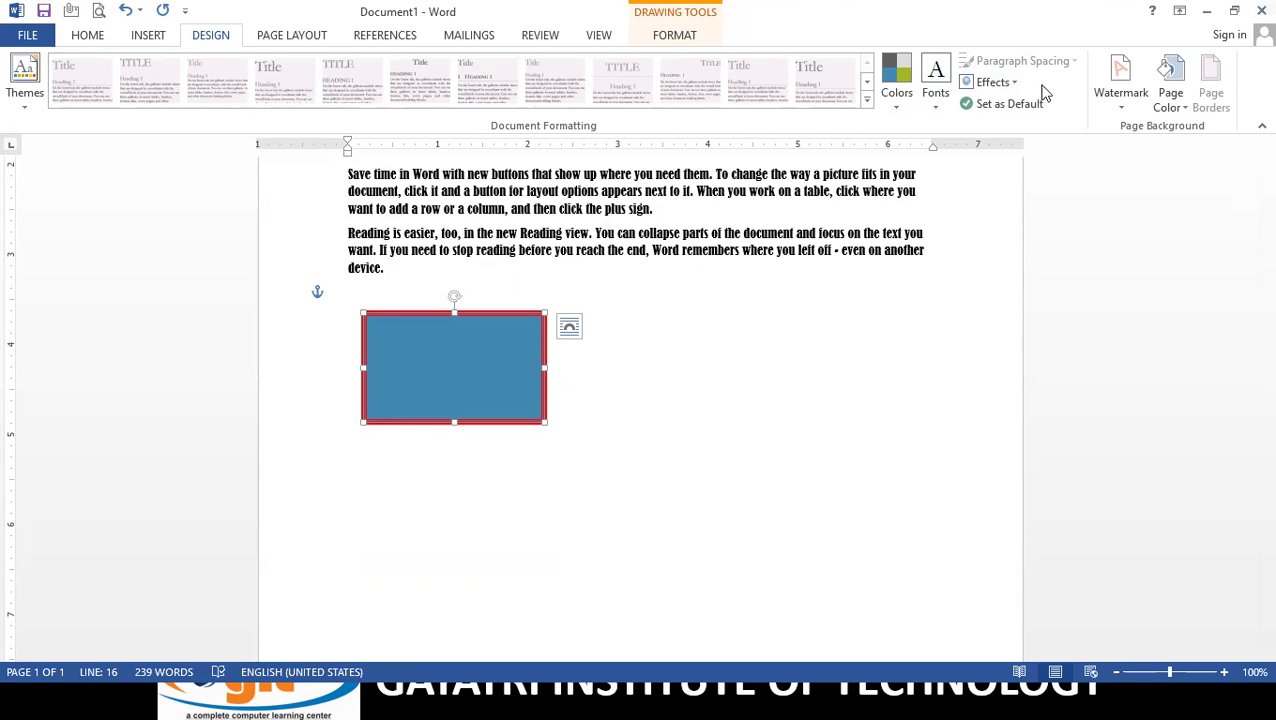
Step: Select all the paragraphs from the red one to the end of the text
scroll(760, 300, up, 2)
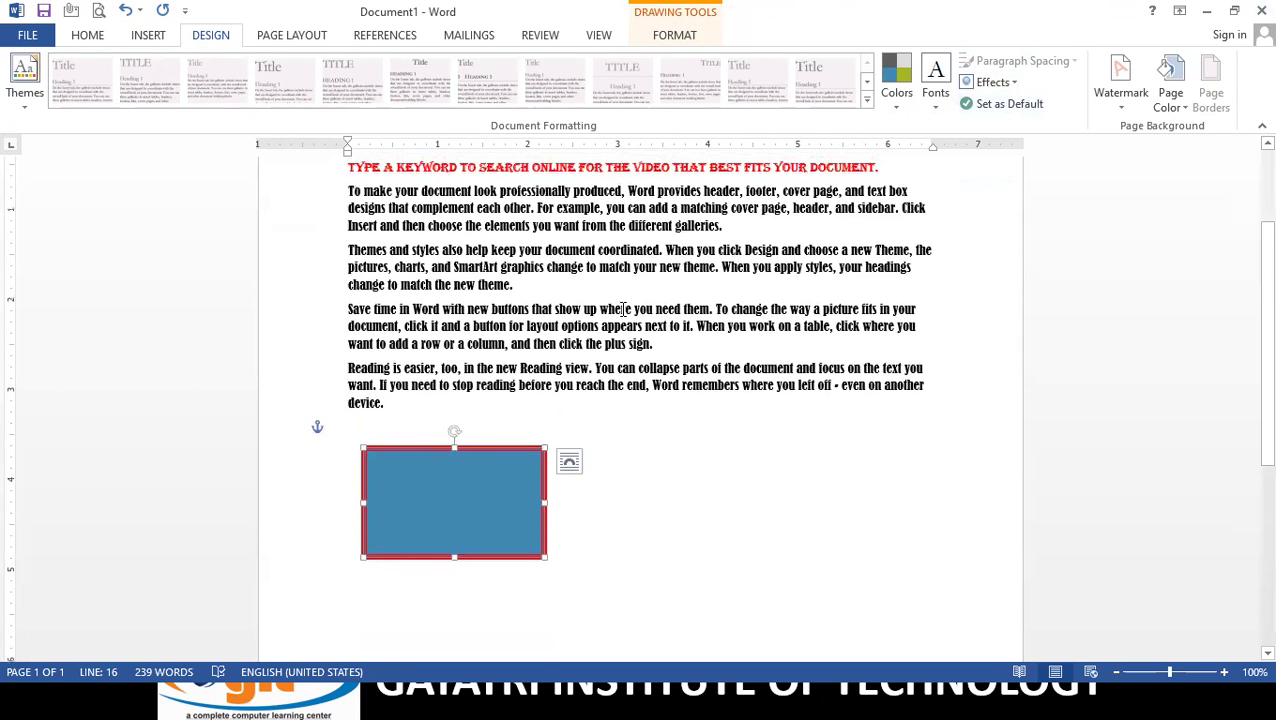
scroll(560, 300, up, 2)
drag(344, 212, 518, 493)
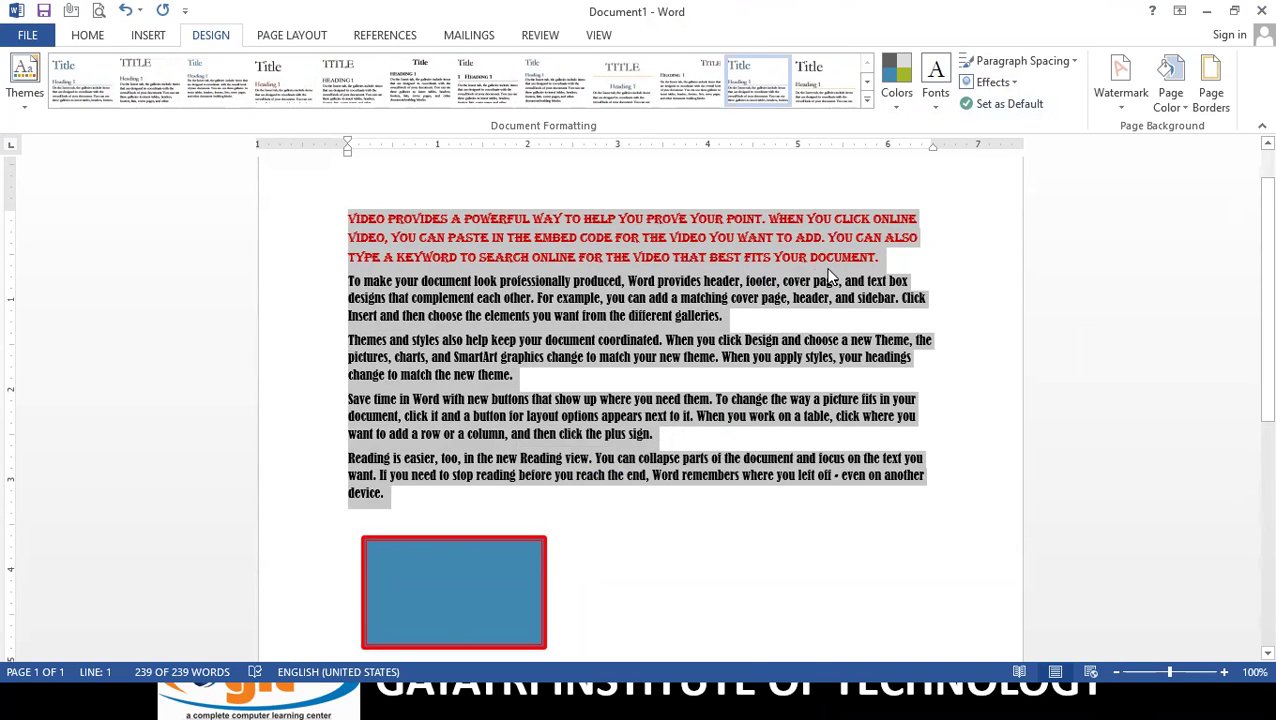
Step: Apply No Paragraph Space, then make it the default for new blank documents with Yes
click(1036, 68)
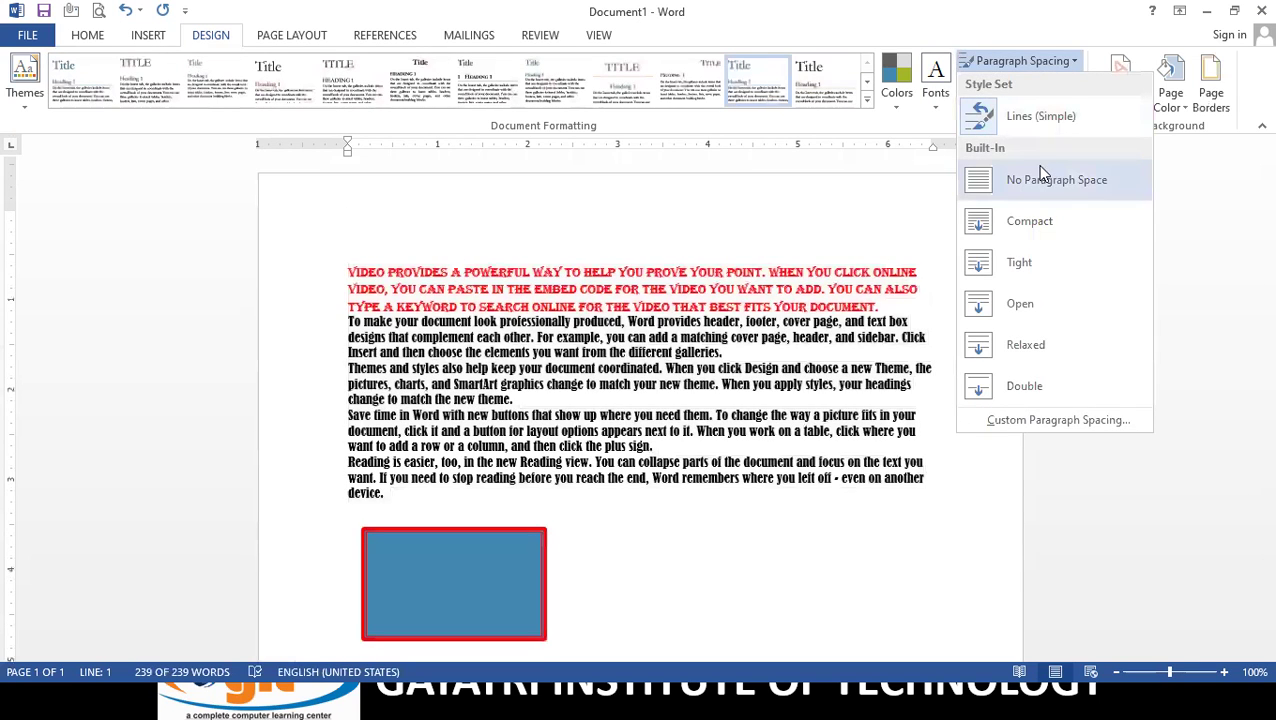
click(1041, 173)
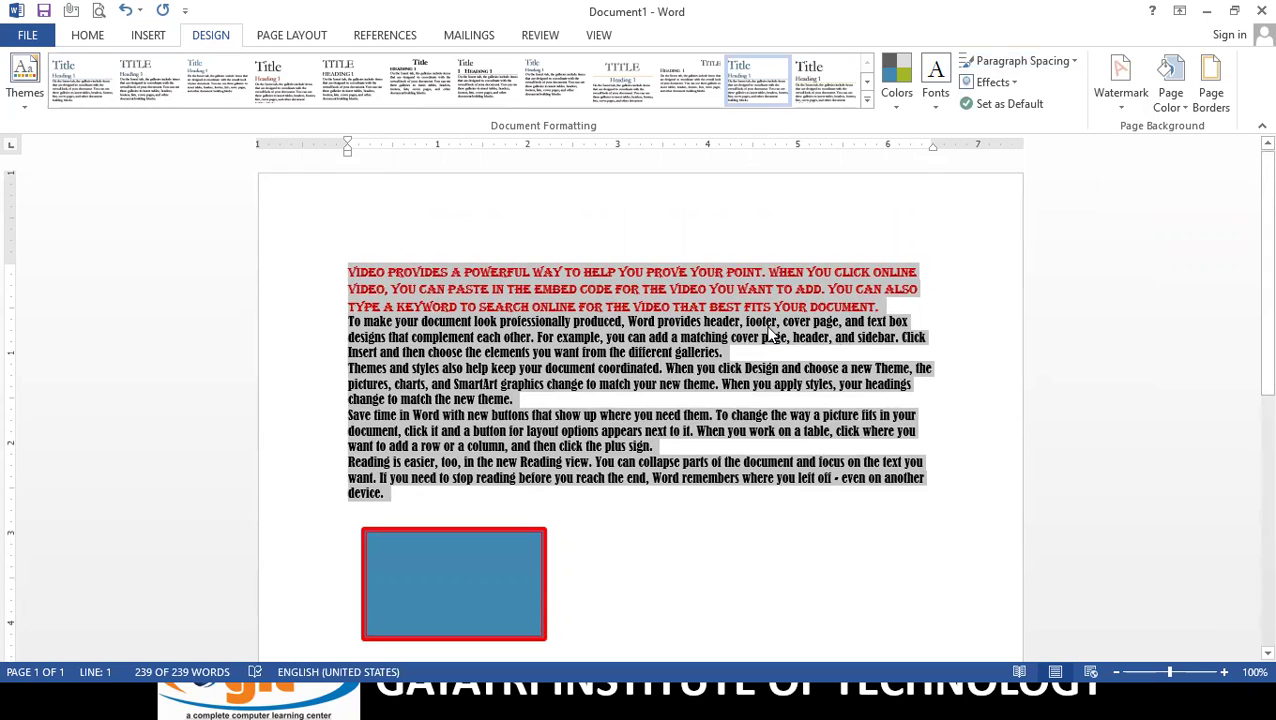
click(1026, 106)
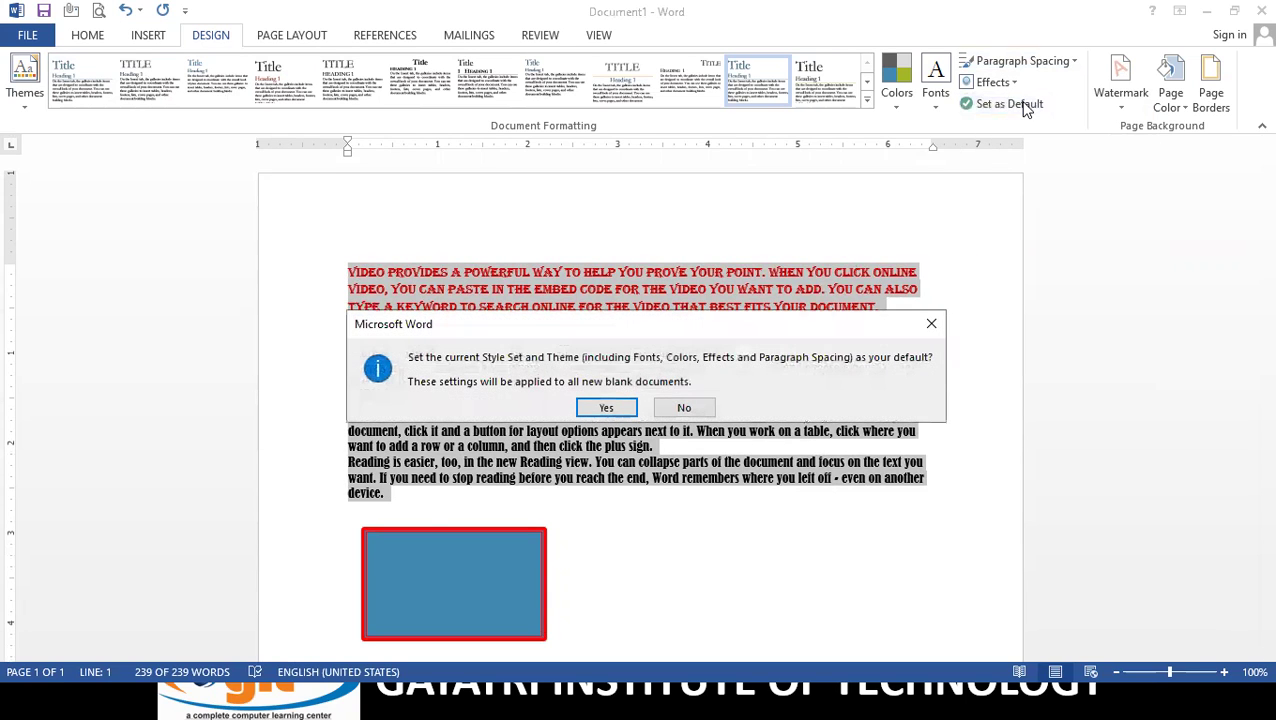
click(608, 408)
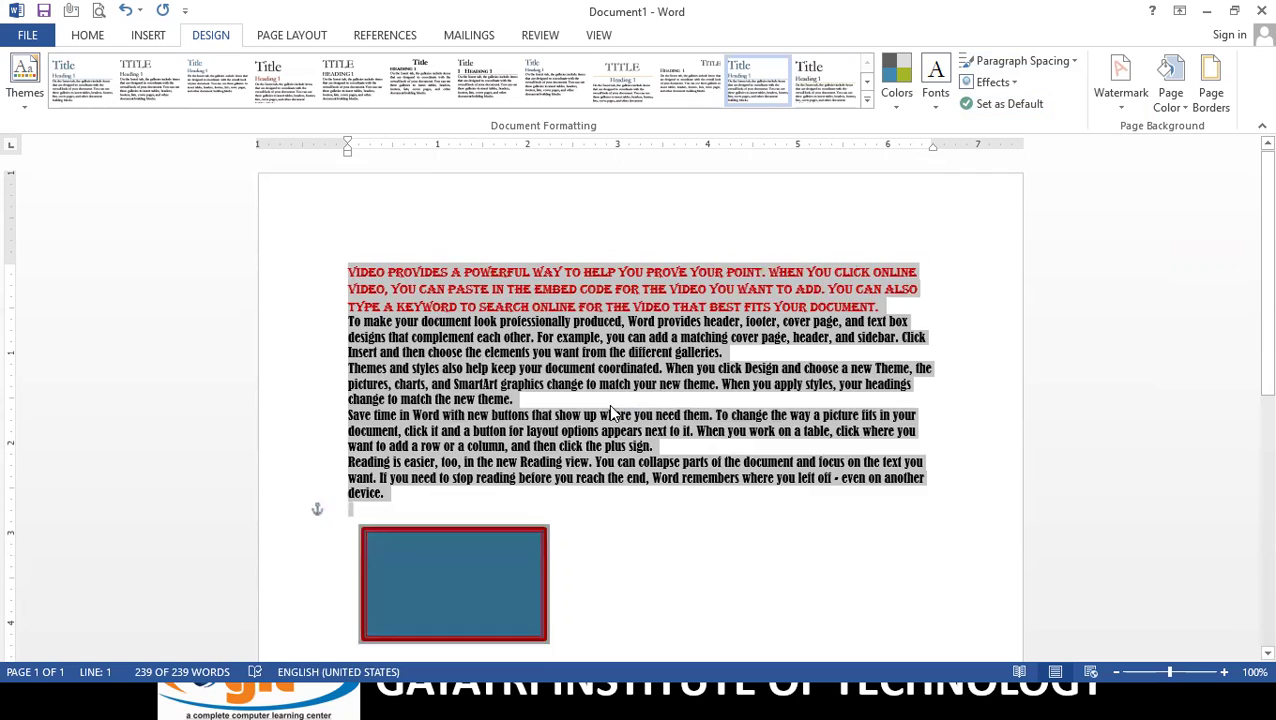
Step: Delete the selected text and rectangle, then enter =rand() to generate sample paragraphs
key(Delete)
text(re)
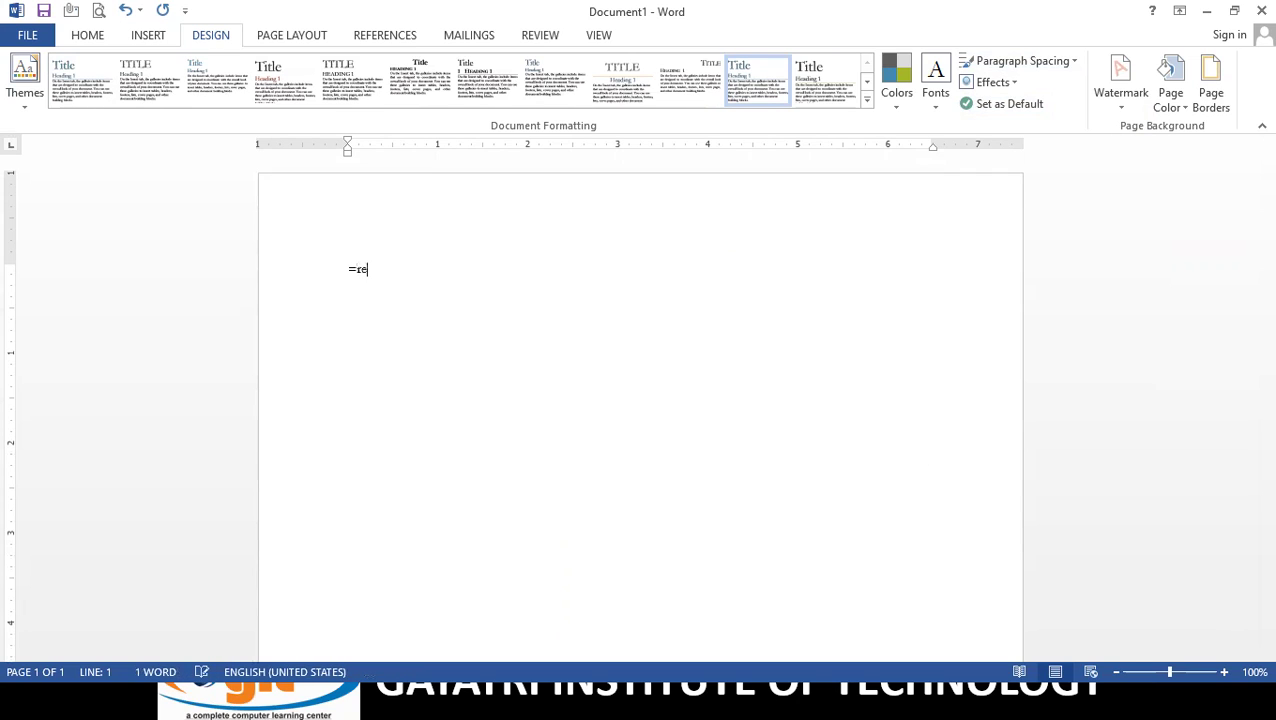
key(BackSpace)
text(am)
key(BackSpace)
text(nd())
key(Return)
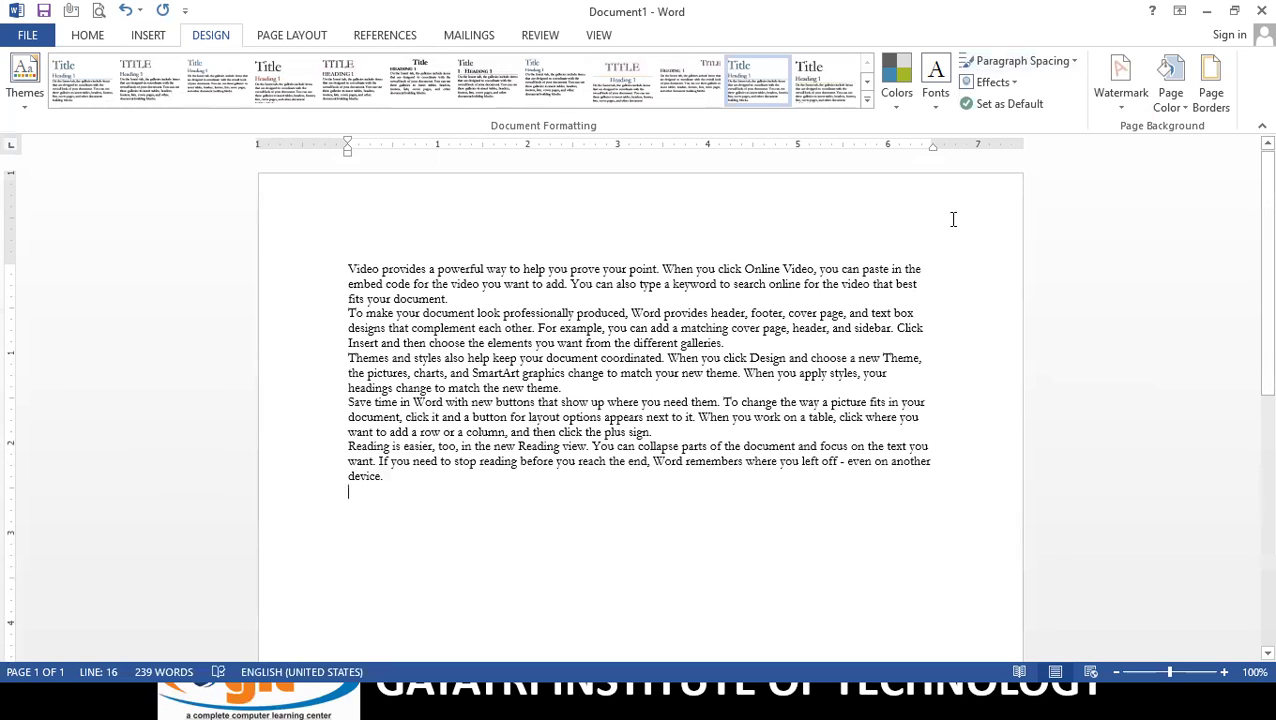
Step: Apply Relaxed paragraph spacing and confirm making it the default
click(1022, 61)
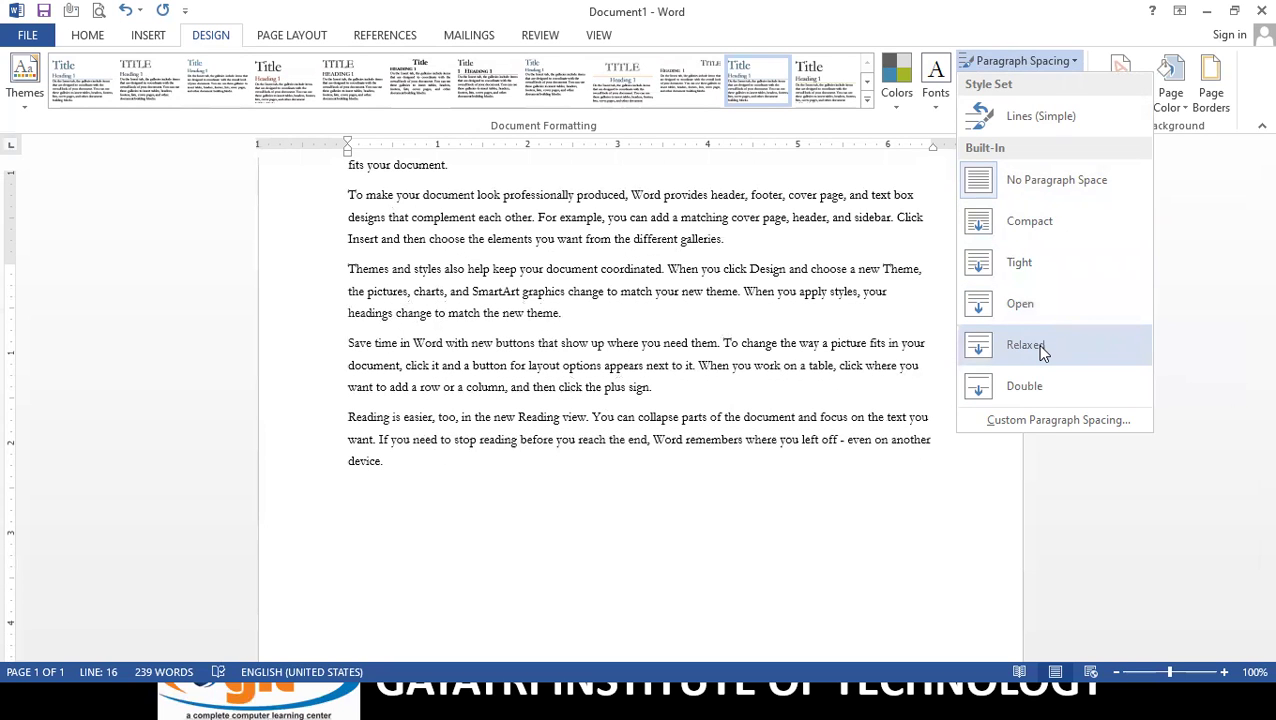
click(1037, 344)
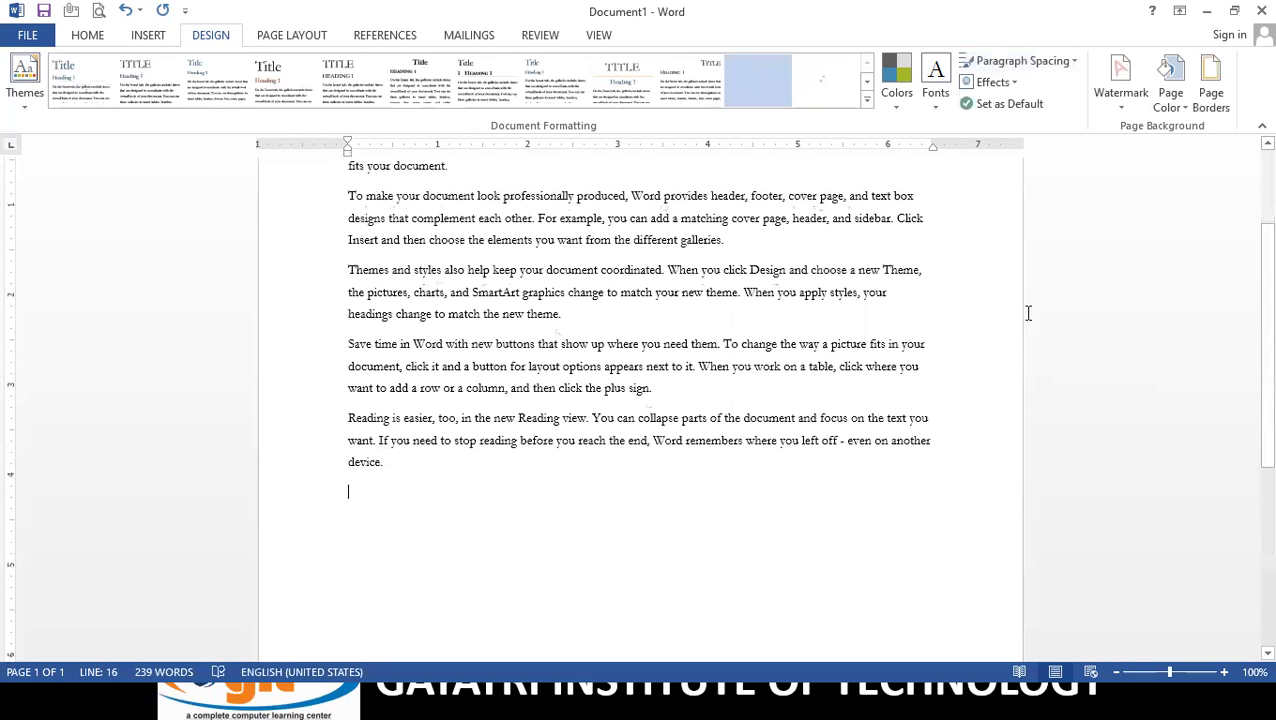
click(1005, 105)
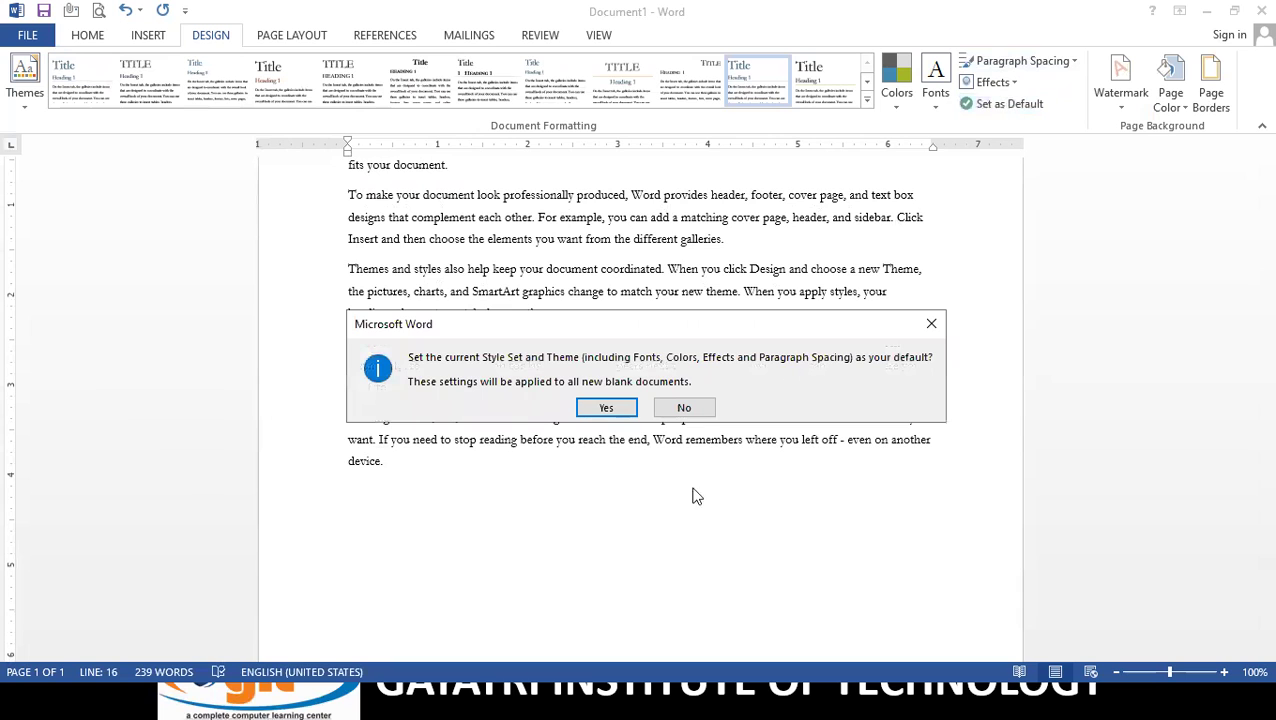
click(606, 408)
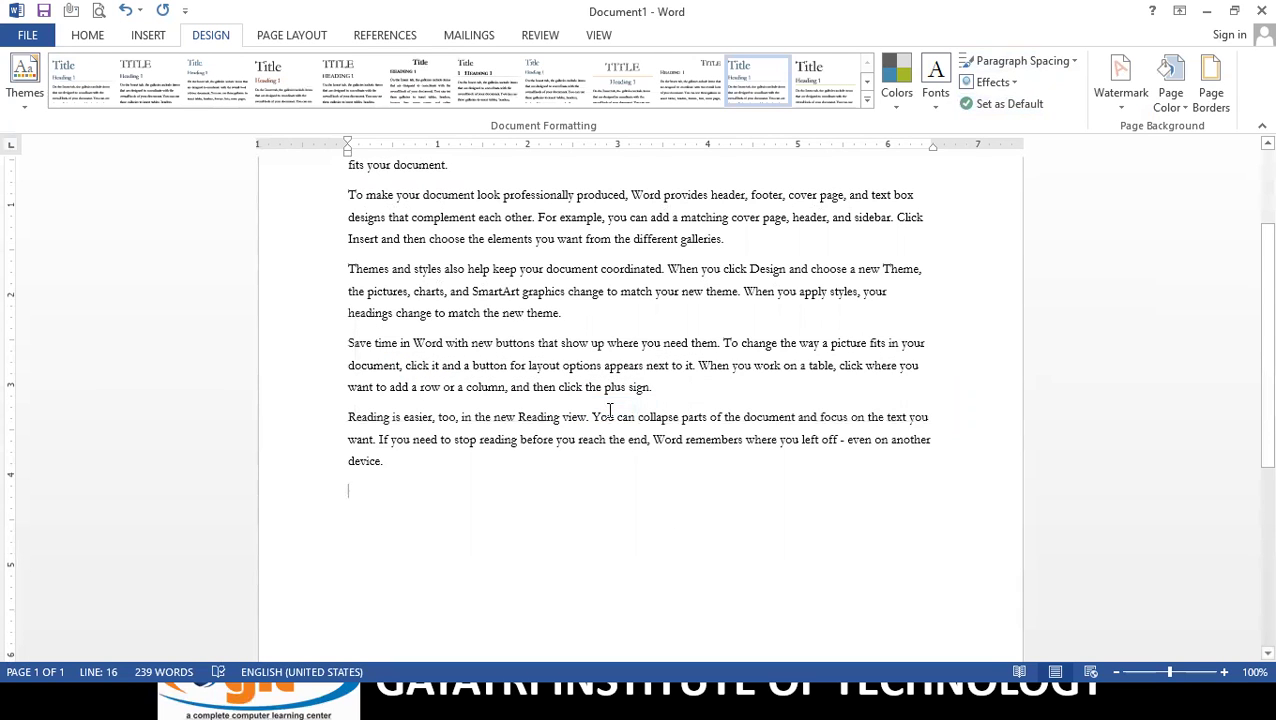
Step: Clear everything with Ctrl+A and Delete, then enter =rand() for five new paragraphs
scroll(610, 410, up, 3)
key(ctrl+a)
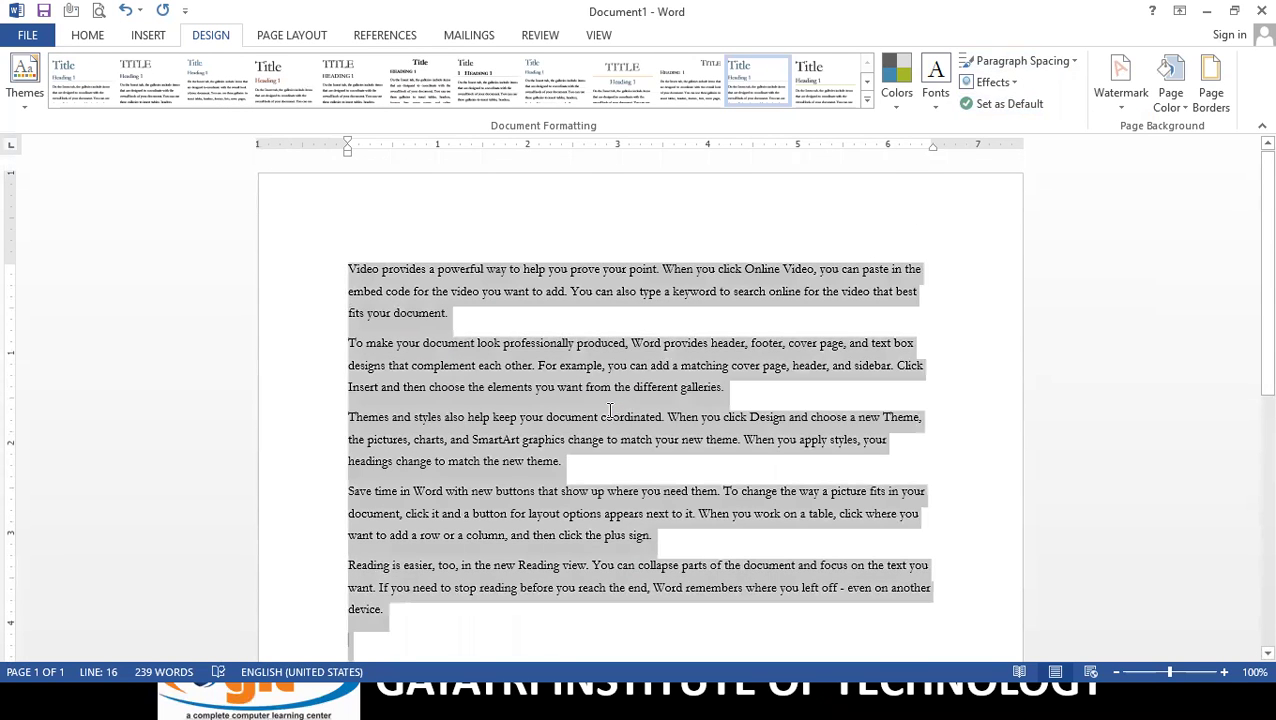
key(Delete)
text(=rand)
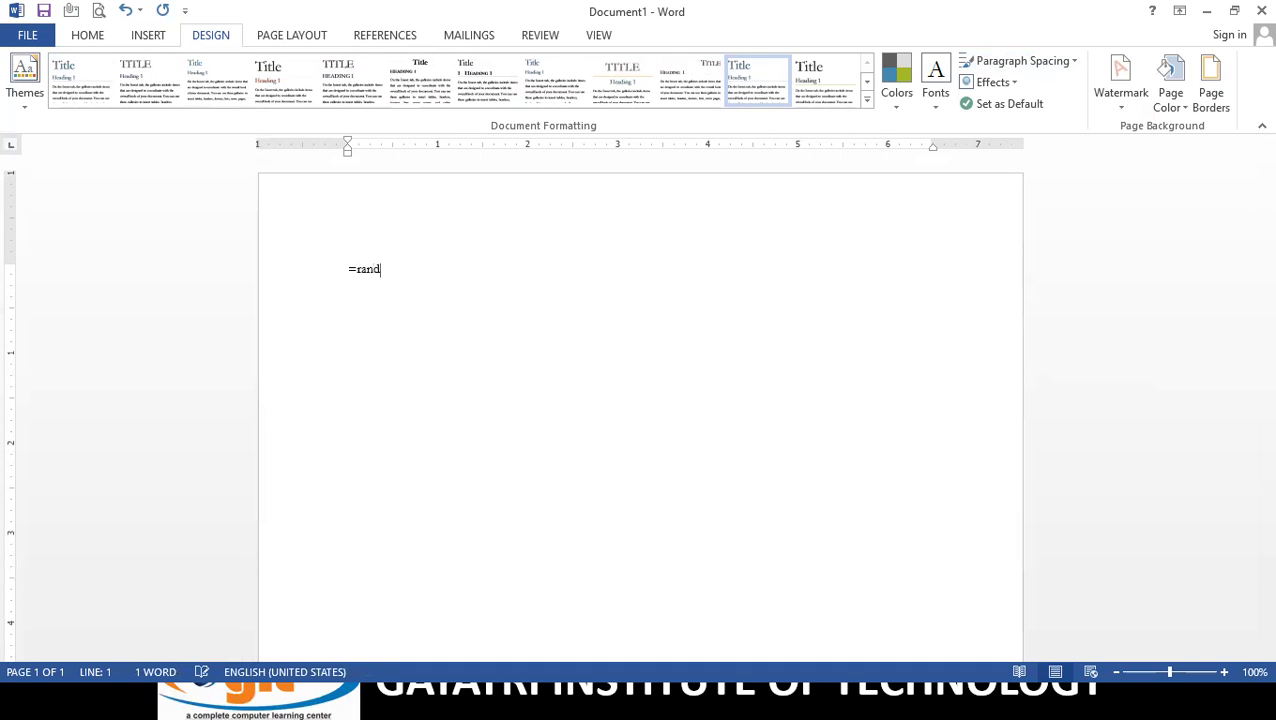
text(())
key(Return)
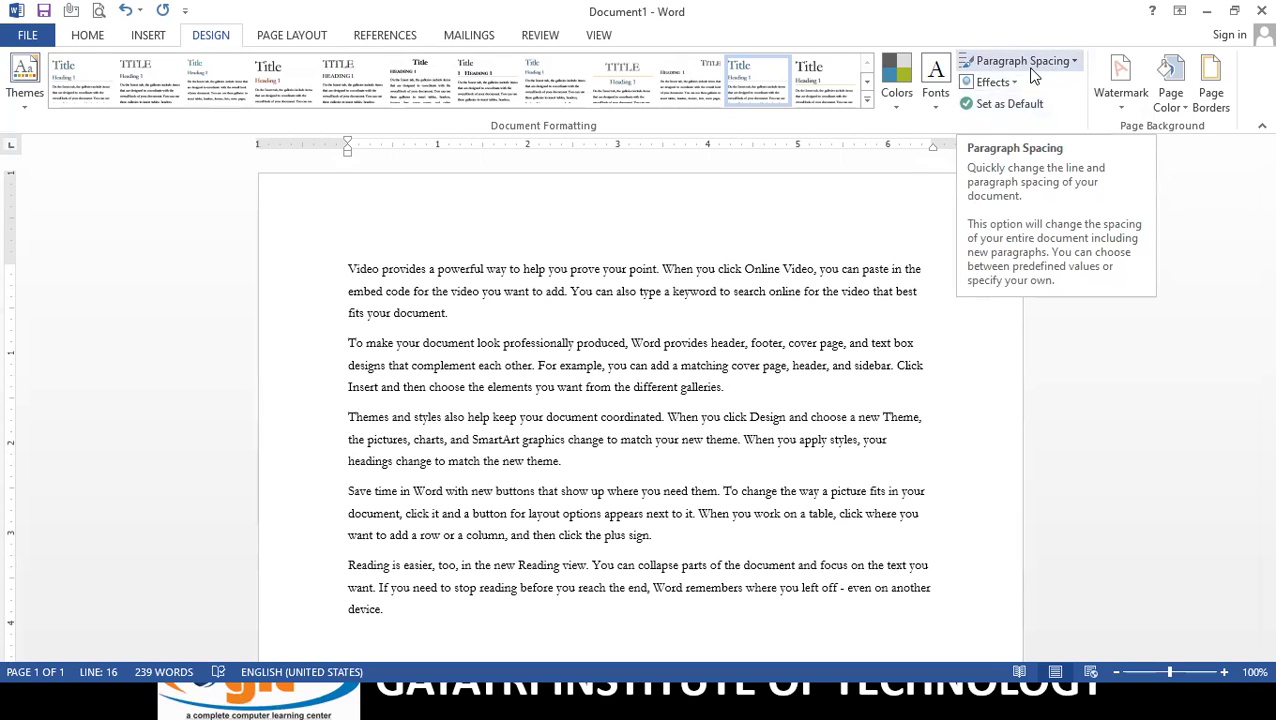
Step: Apply Lines (Simple) paragraph spacing and confirm it as the default for new documents
click(1072, 70)
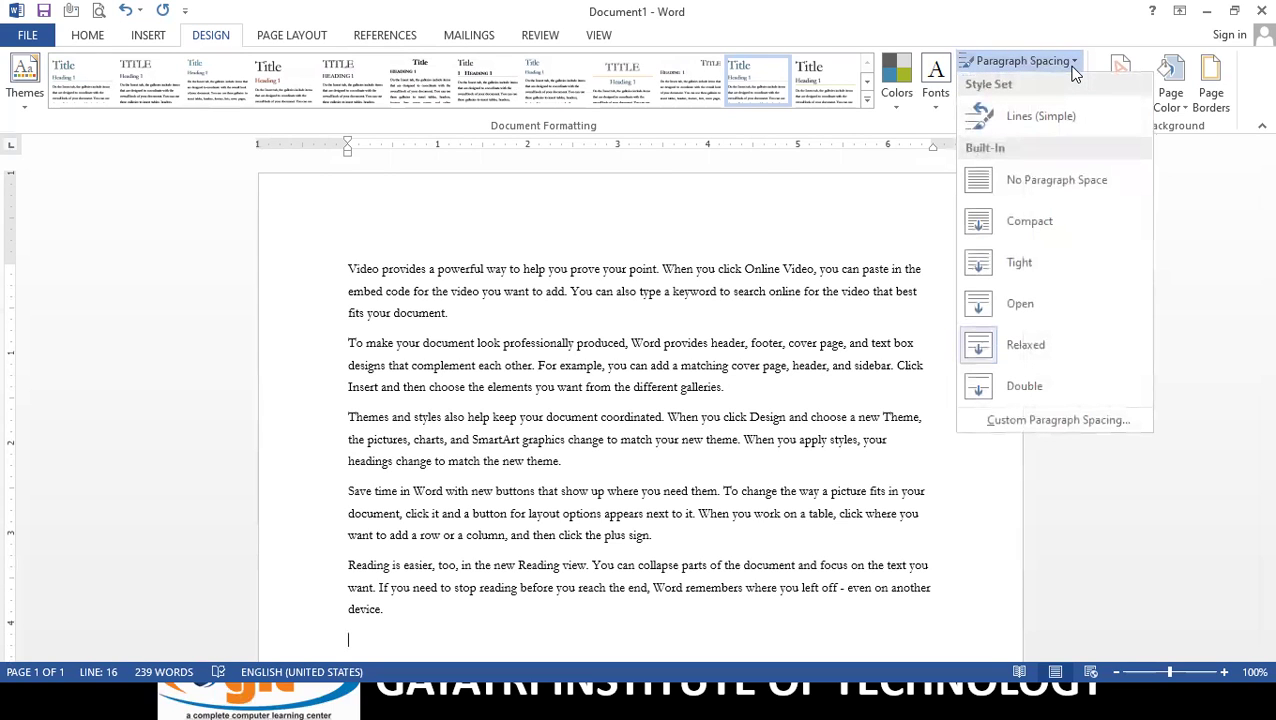
click(1062, 118)
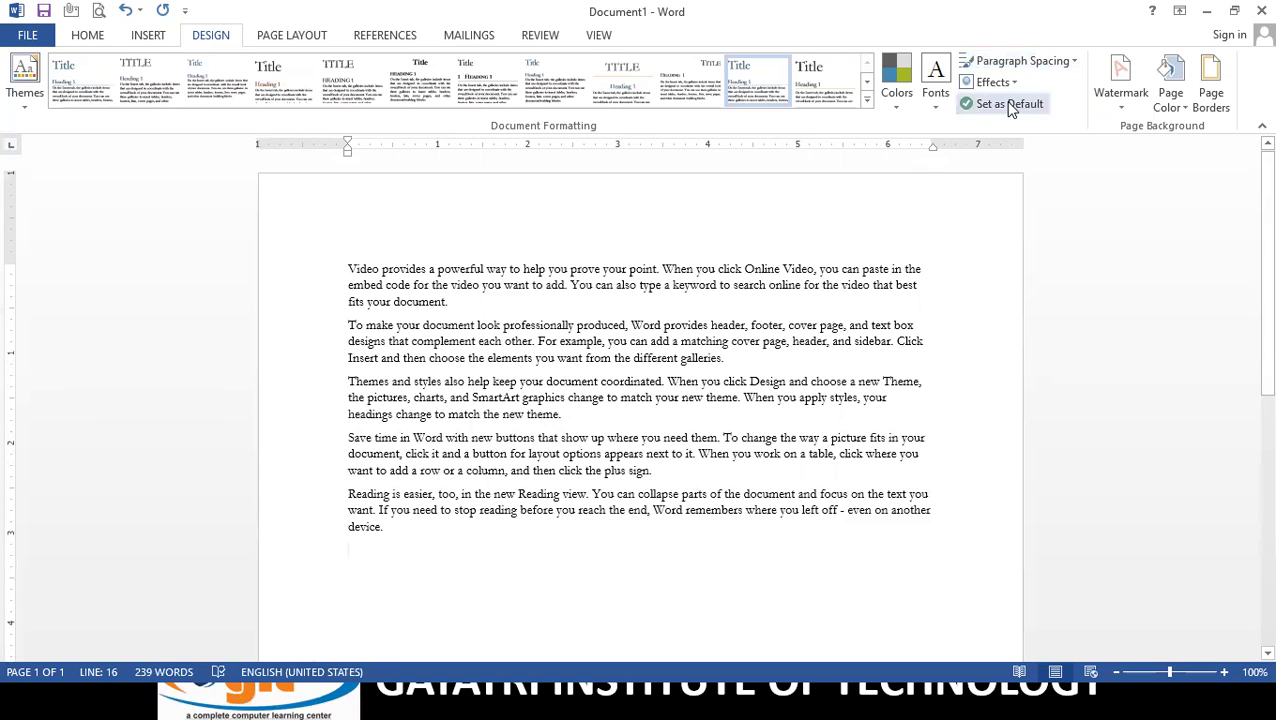
click(1010, 105)
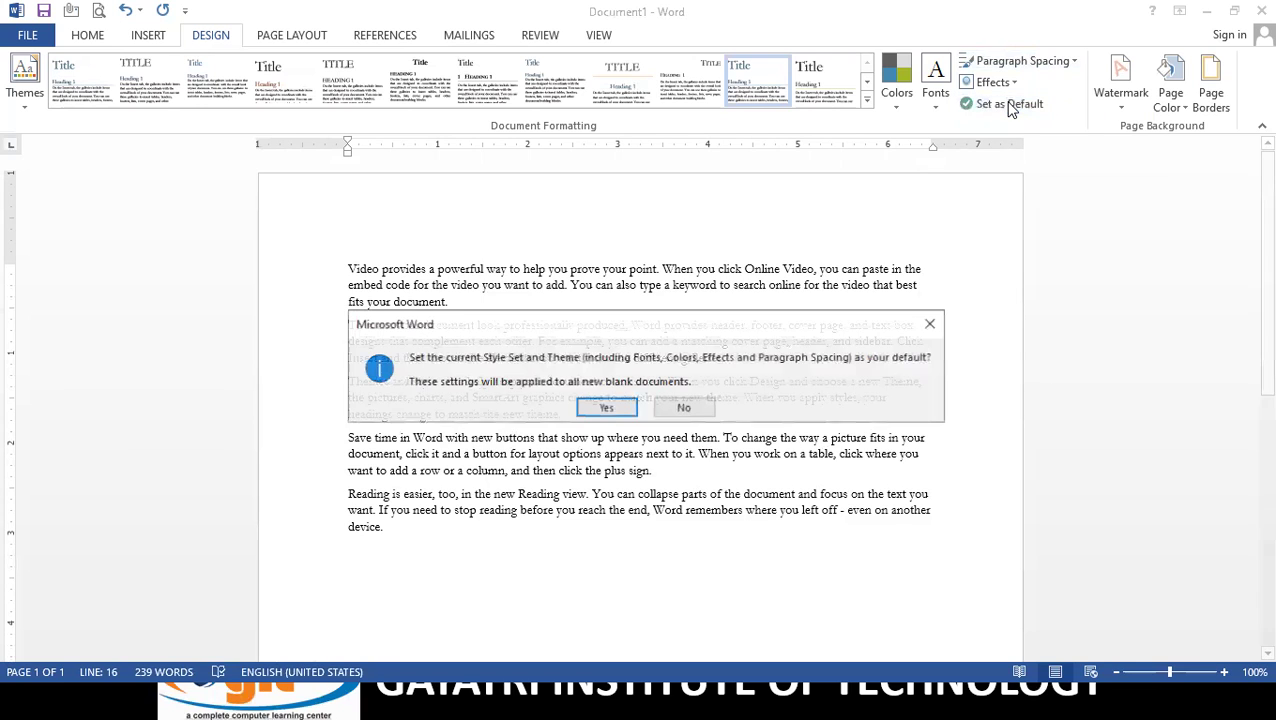
click(607, 410)
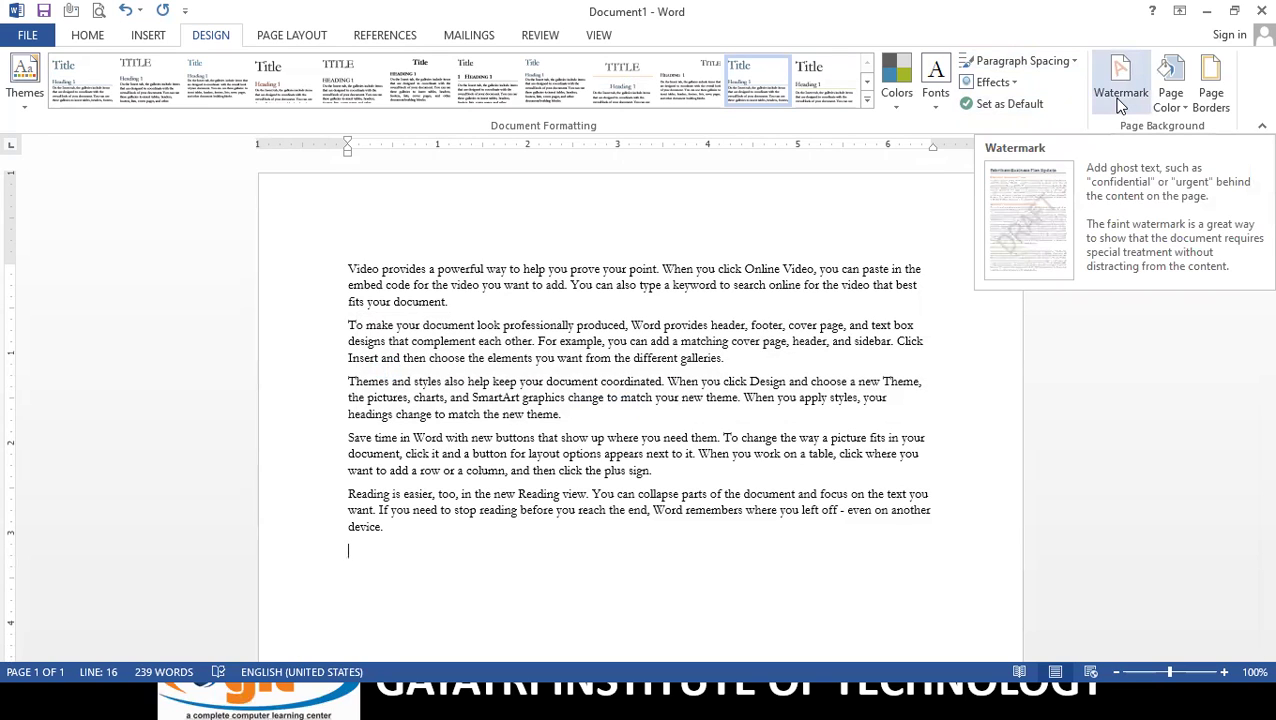
Step: Add the built-in CONFIDENTIAL 1 diagonal watermark and scroll through the page to check it
click(1121, 100)
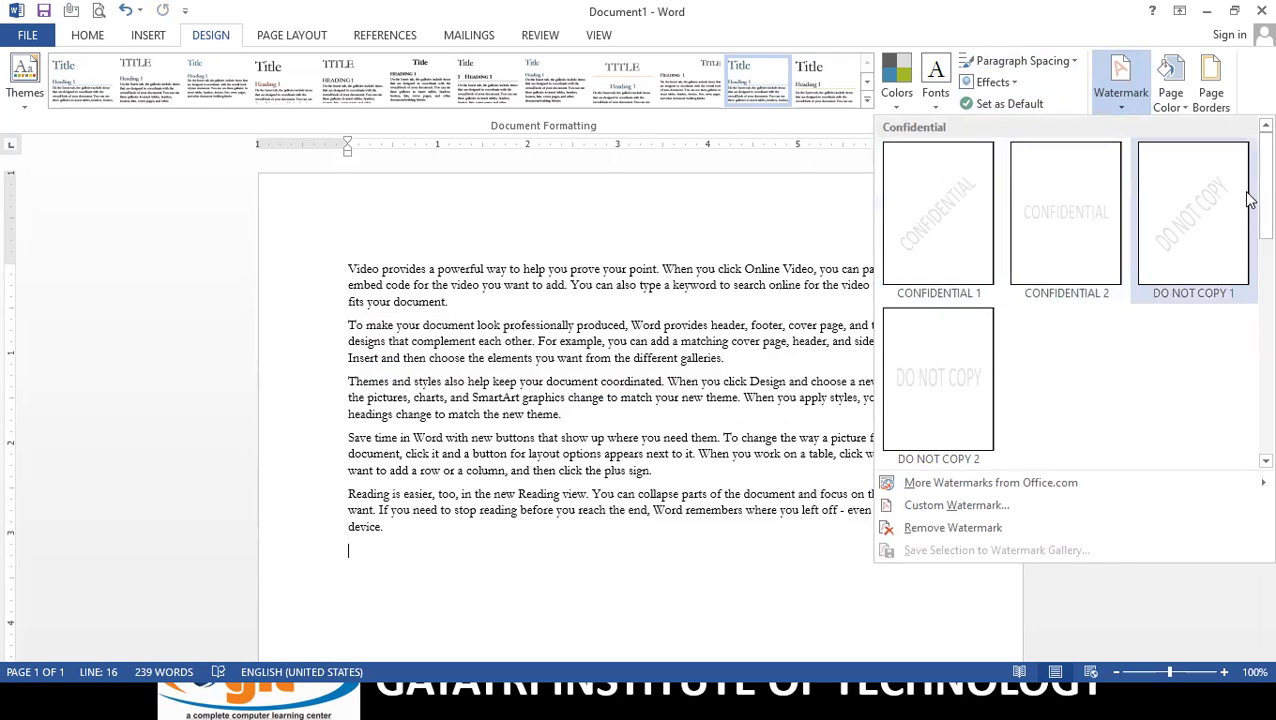
click(925, 219)
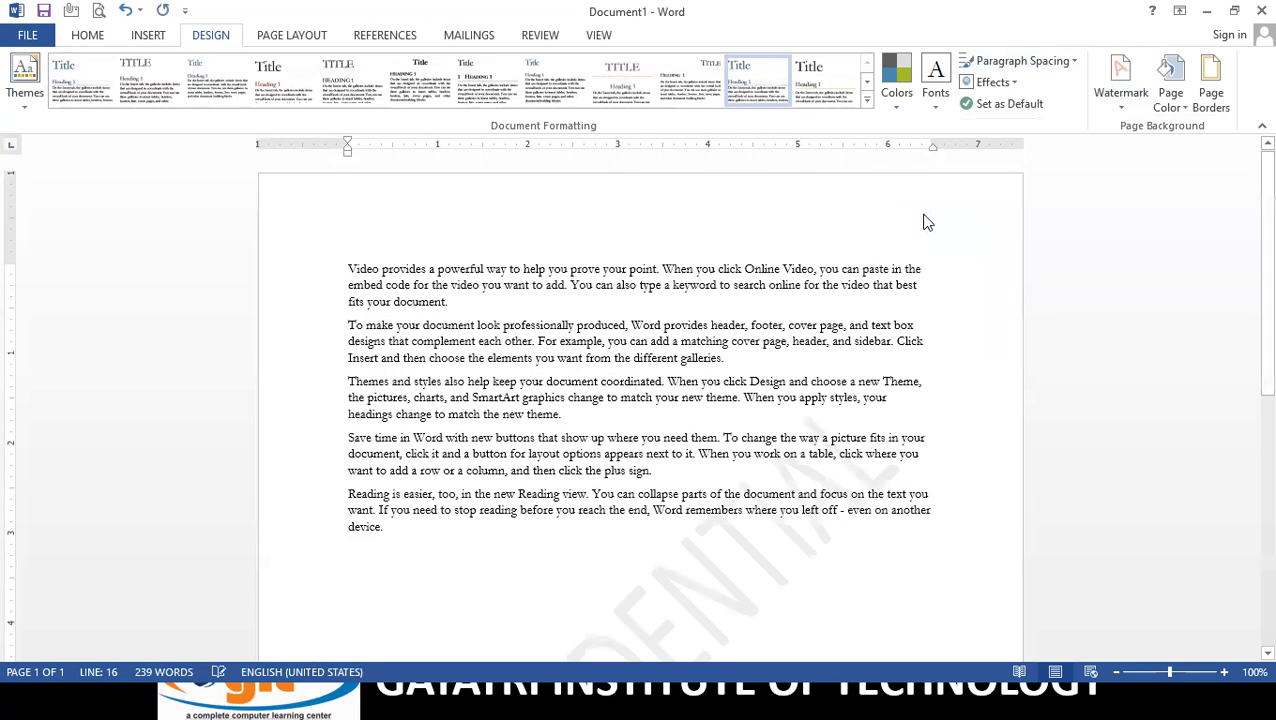
scroll(701, 392, down, 2)
scroll(652, 475, down, 2)
scroll(362, 464, down, 3)
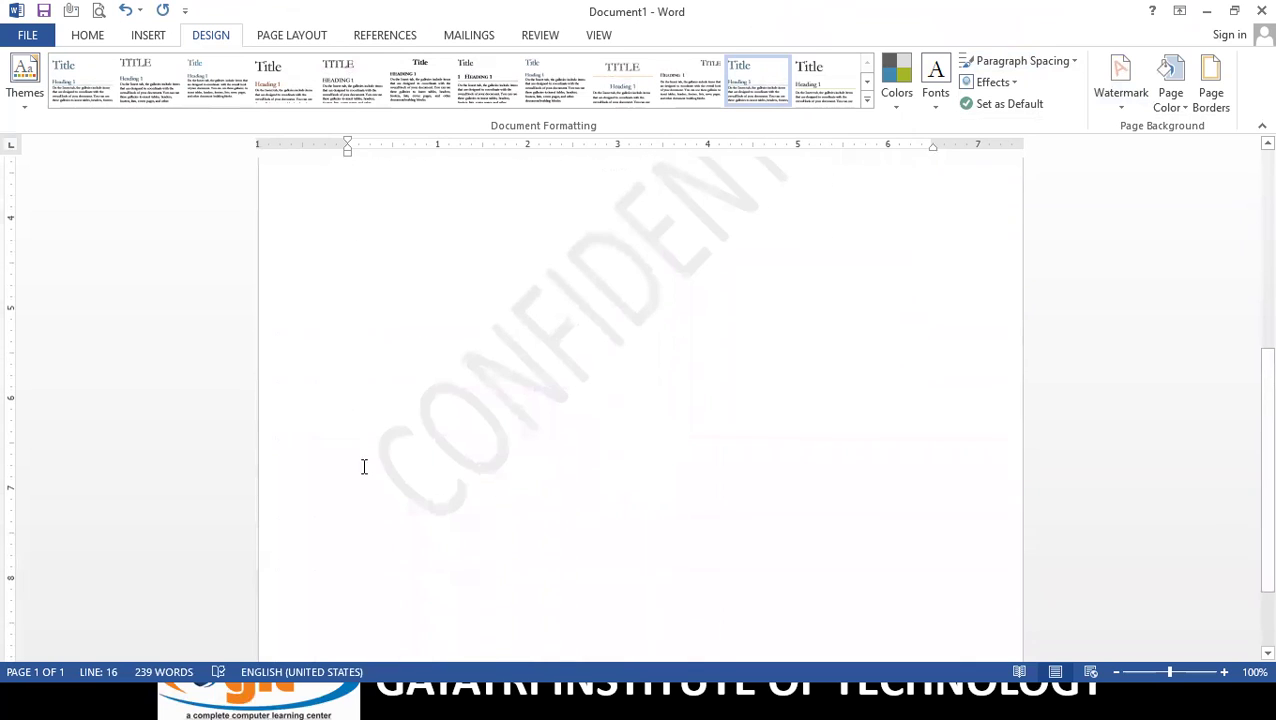
scroll(600, 330, up, 2)
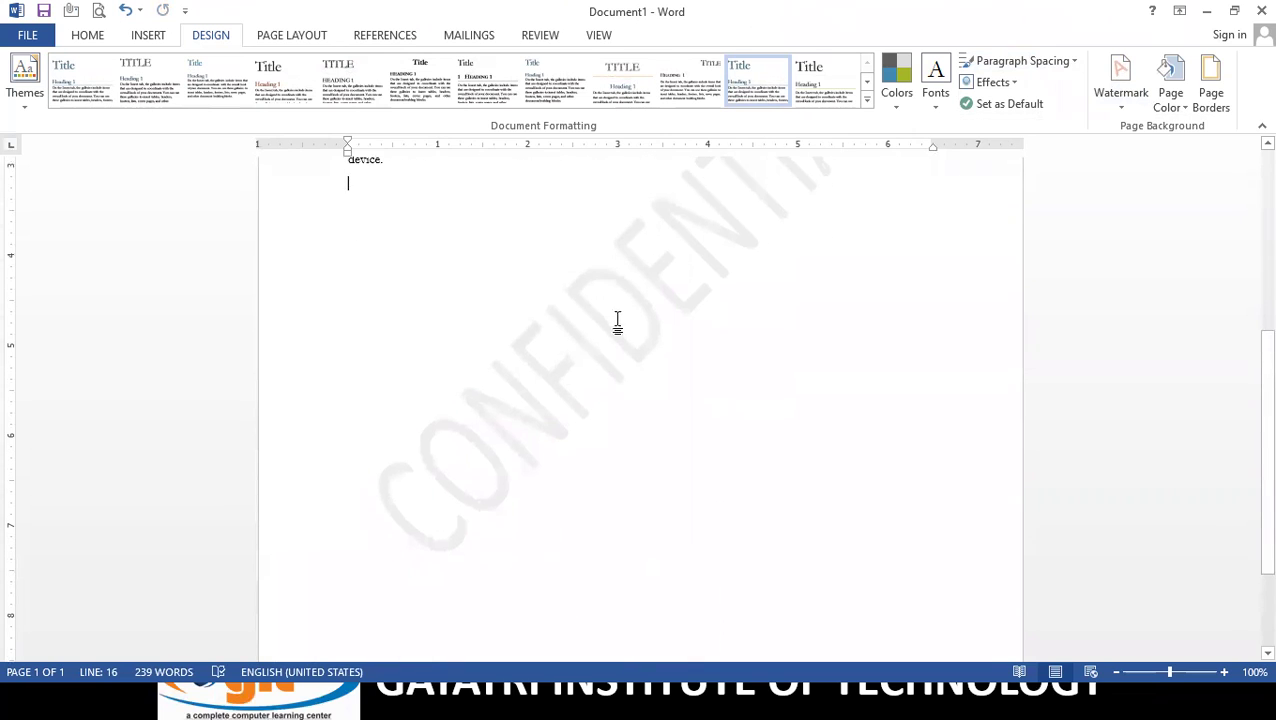
scroll(640, 340, up, 1)
scroll(722, 352, up, 1)
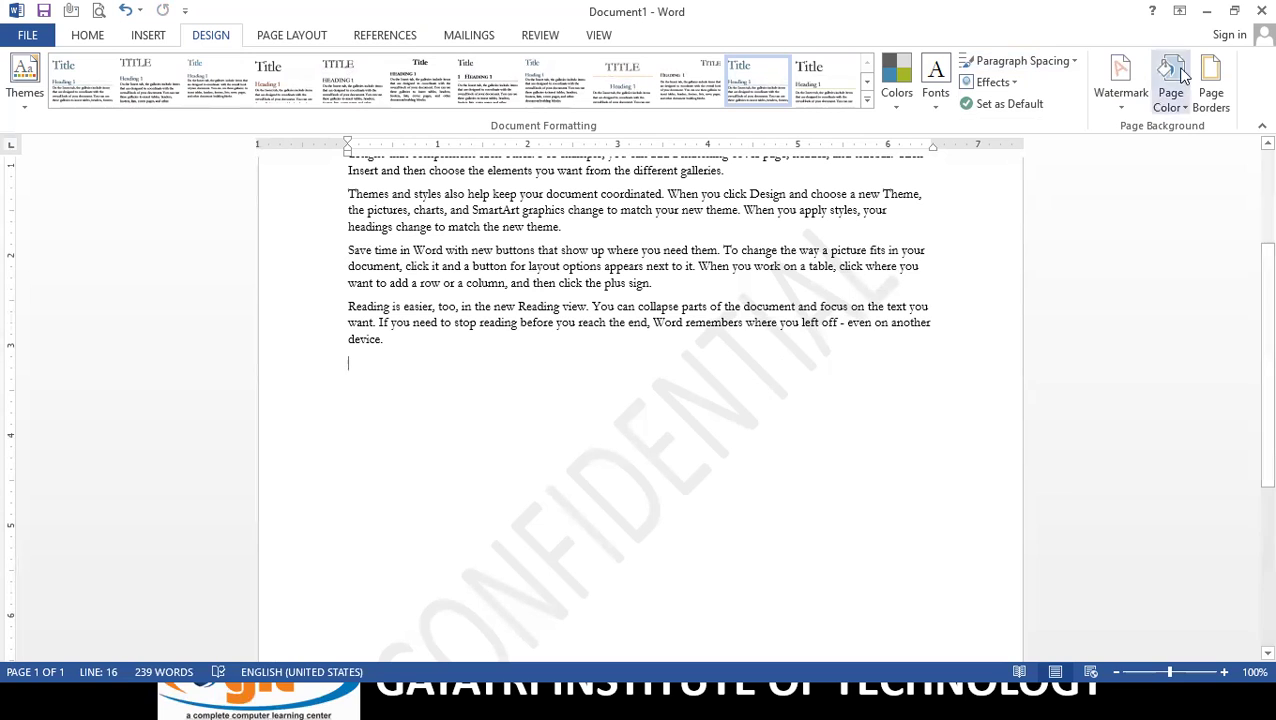
Step: Try the CONFIDENTIAL 2, DO NOT COPY 1 and DO NOT COPY 2 watermarks, ending on horizontal DO NOT COPY
click(1111, 112)
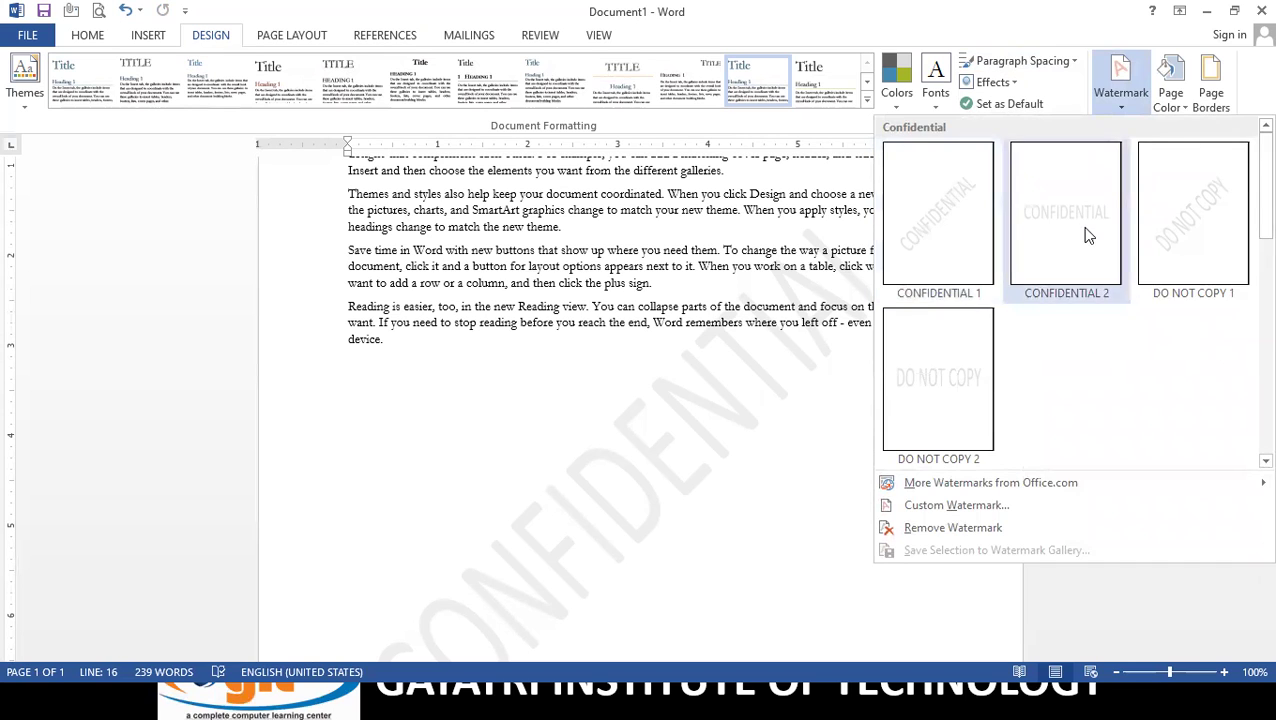
click(1028, 226)
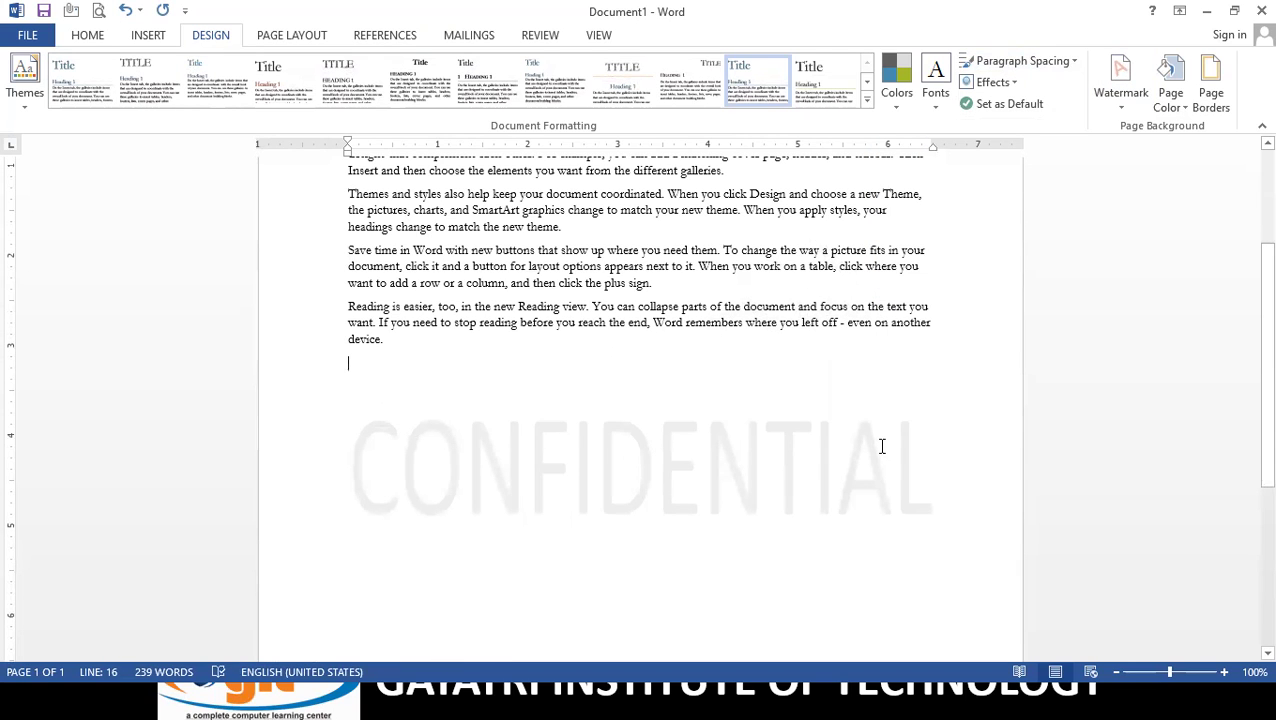
click(1121, 100)
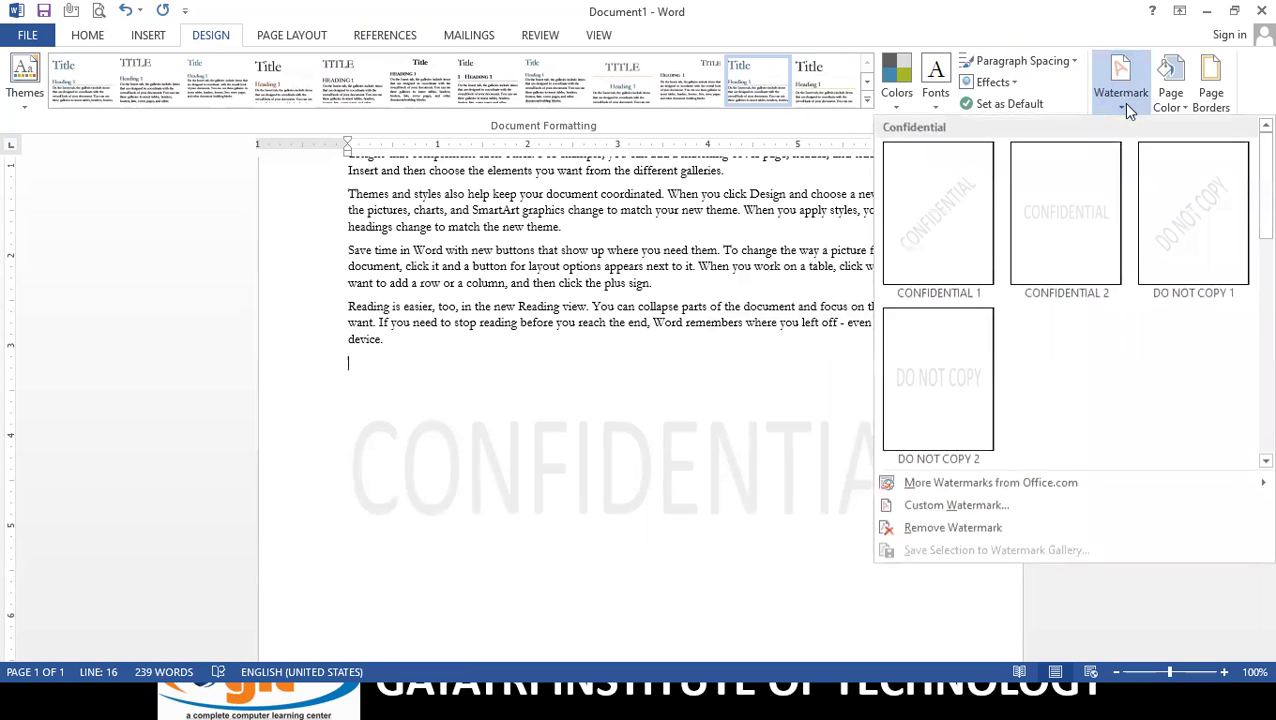
click(1158, 182)
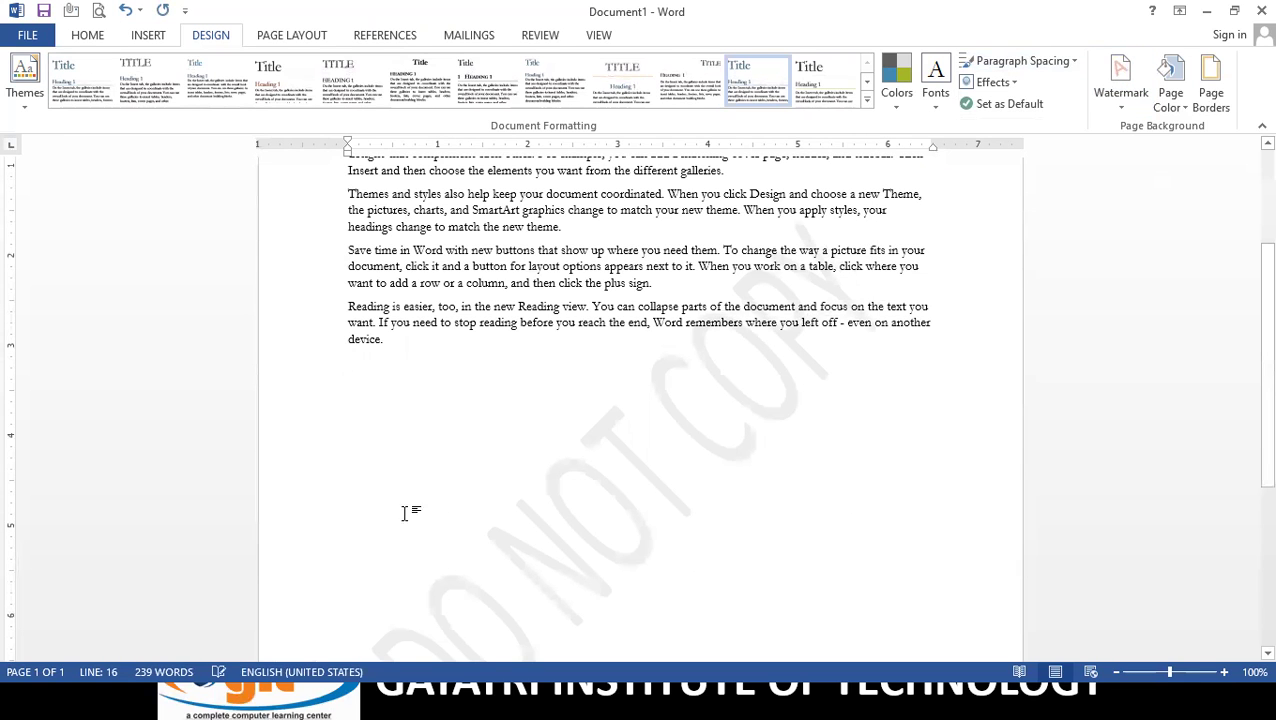
click(1115, 85)
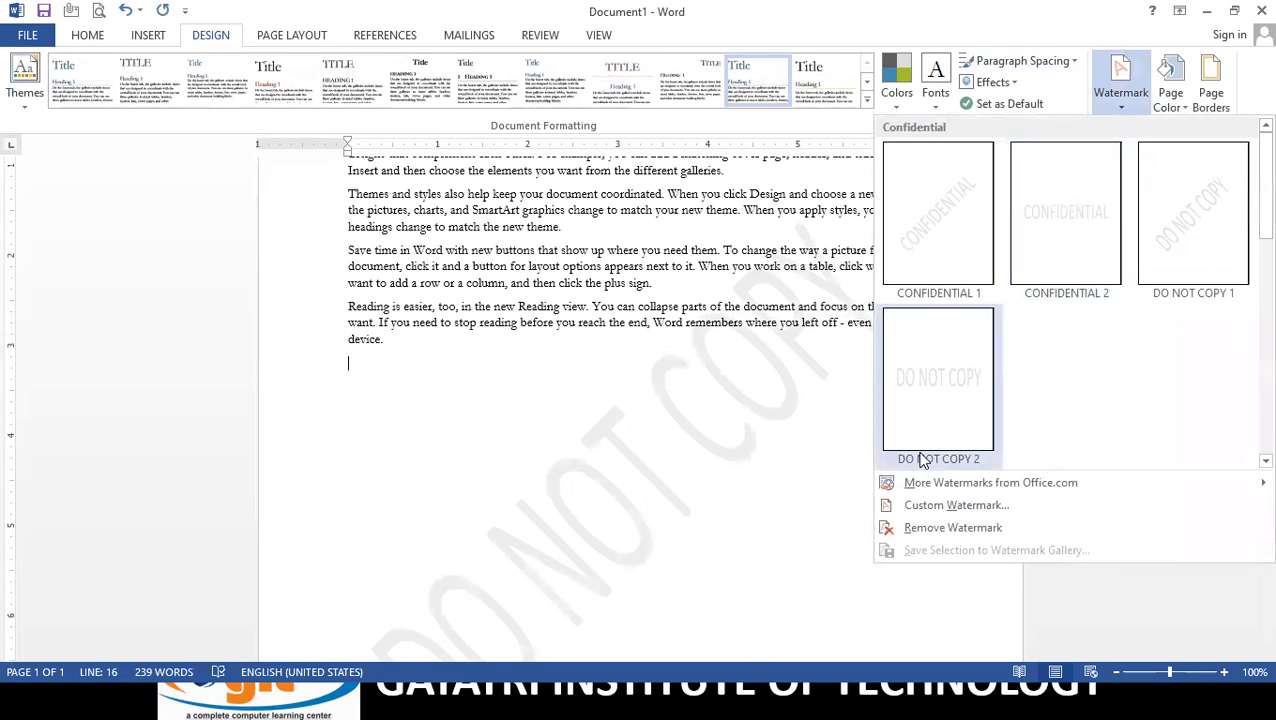
click(905, 440)
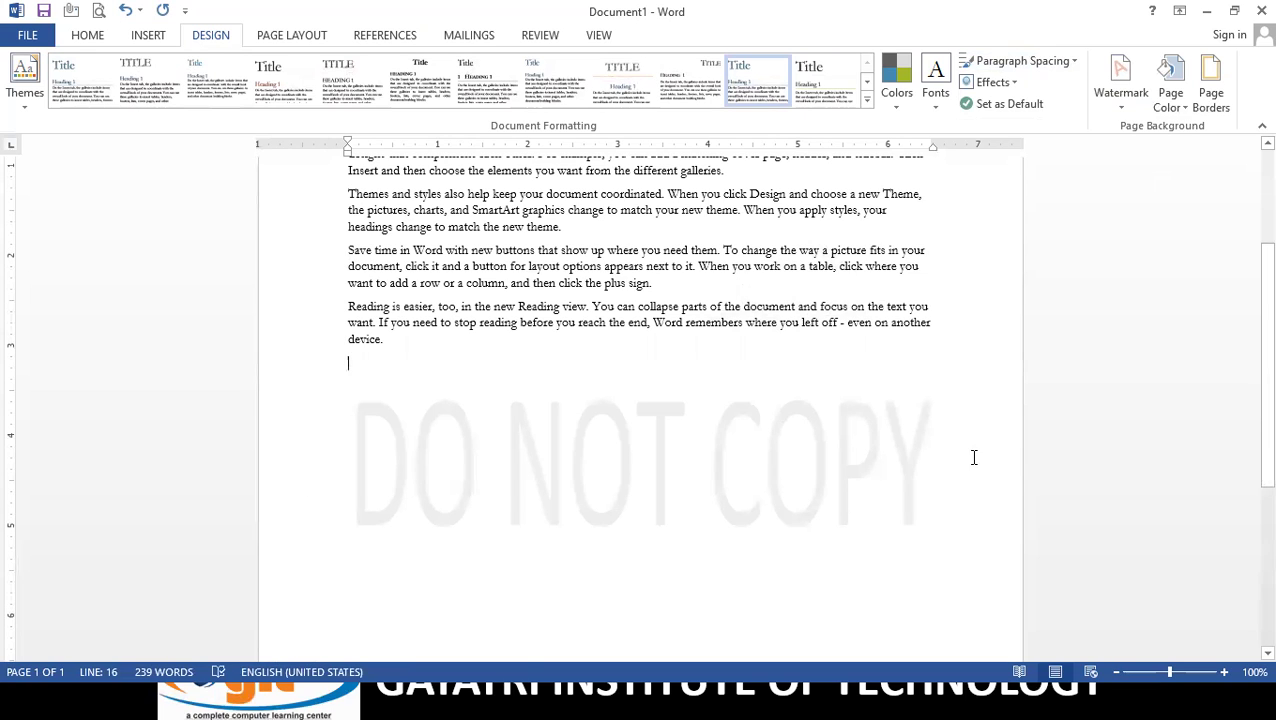
click(1118, 103)
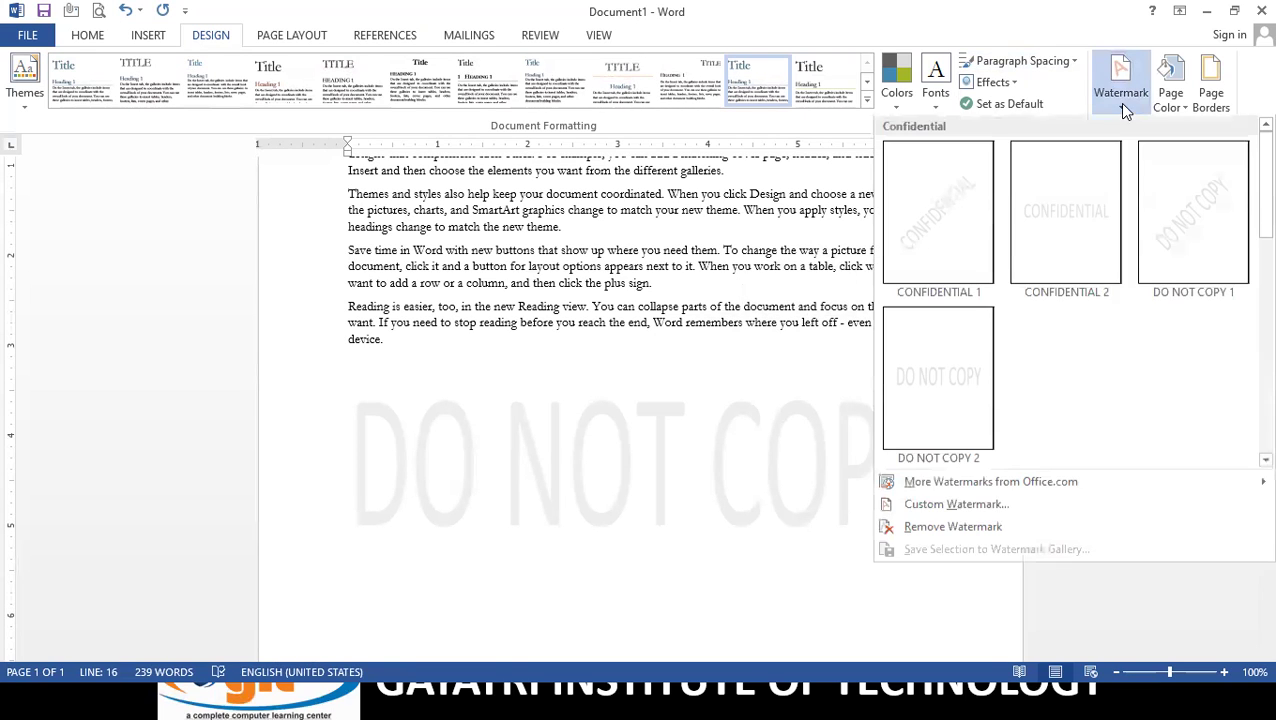
Step: In Custom Watermark, replace the DO NOT COPY text with a person's name in capitals
click(967, 508)
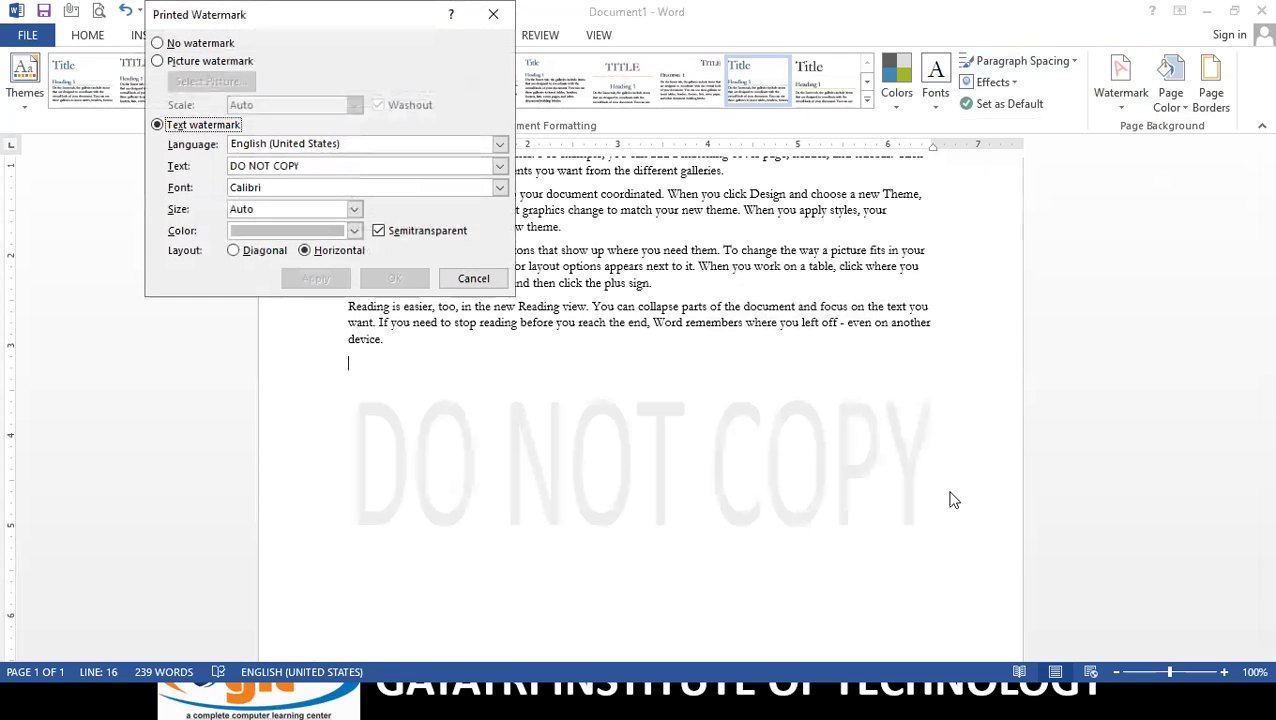
drag(313, 165, 178, 168)
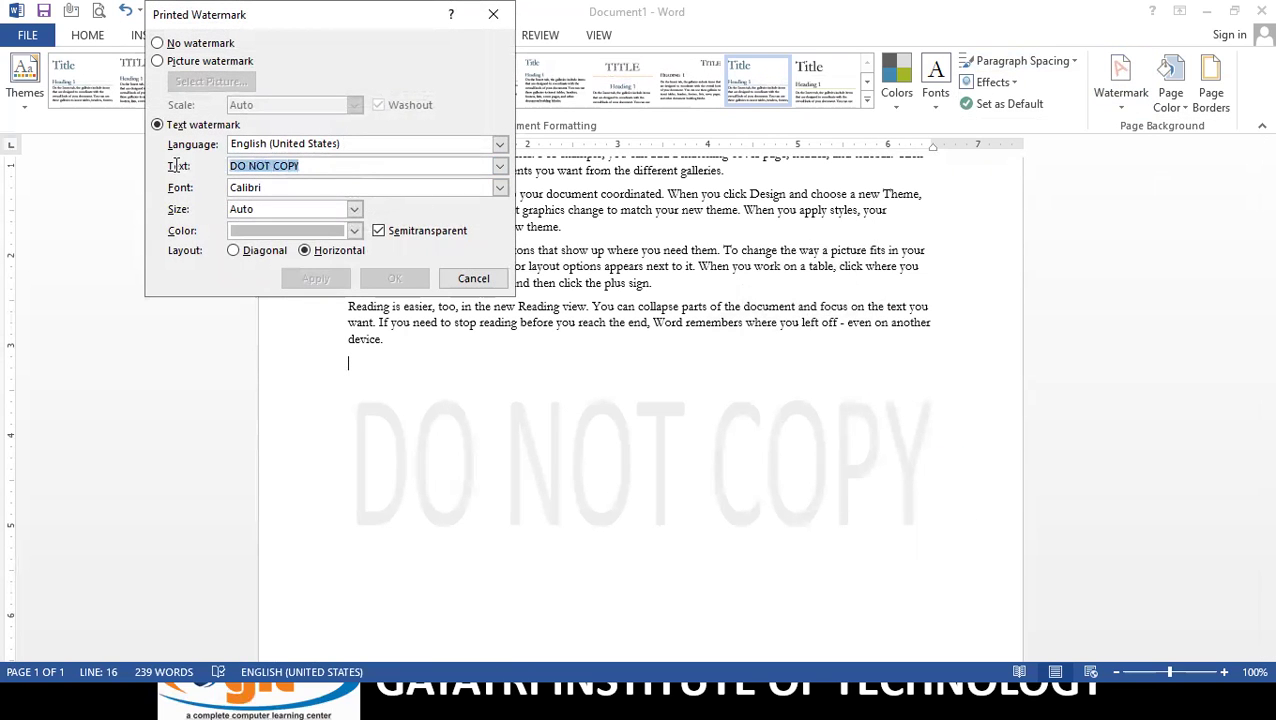
key(BackSpace)
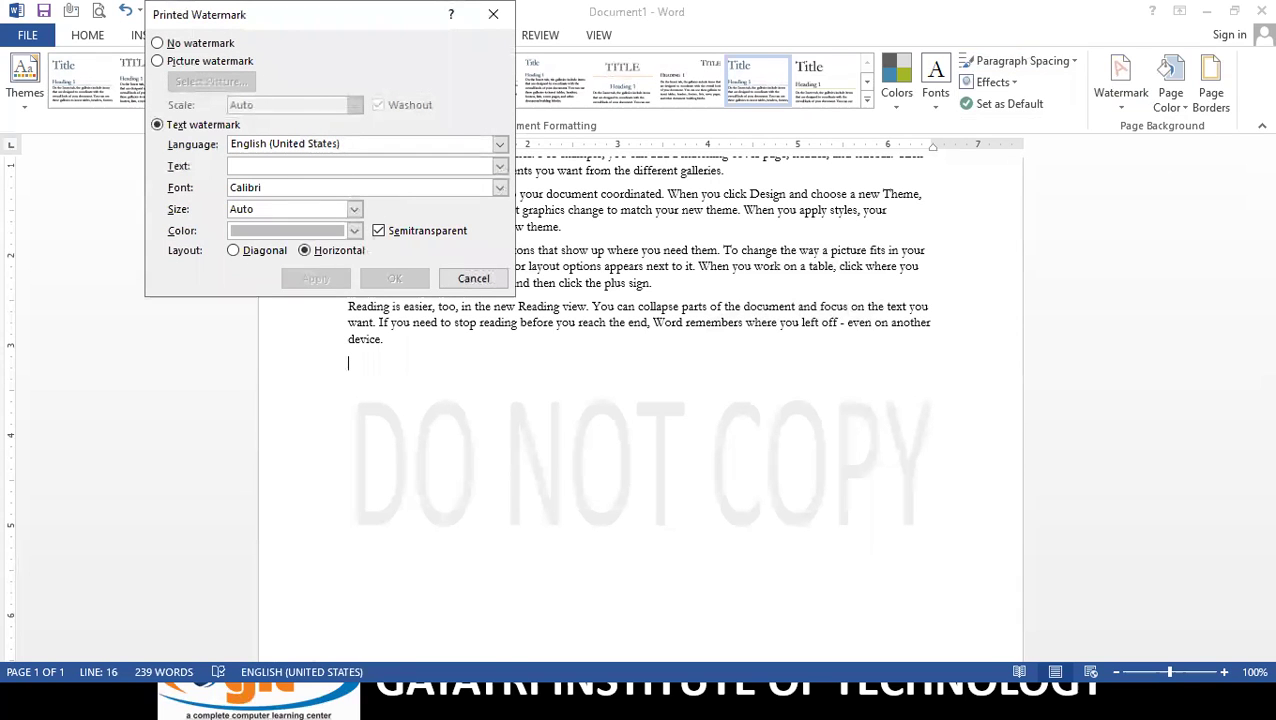
text(r)
key(BackSpace)
key(Caps_Lock)
text(AMAR)
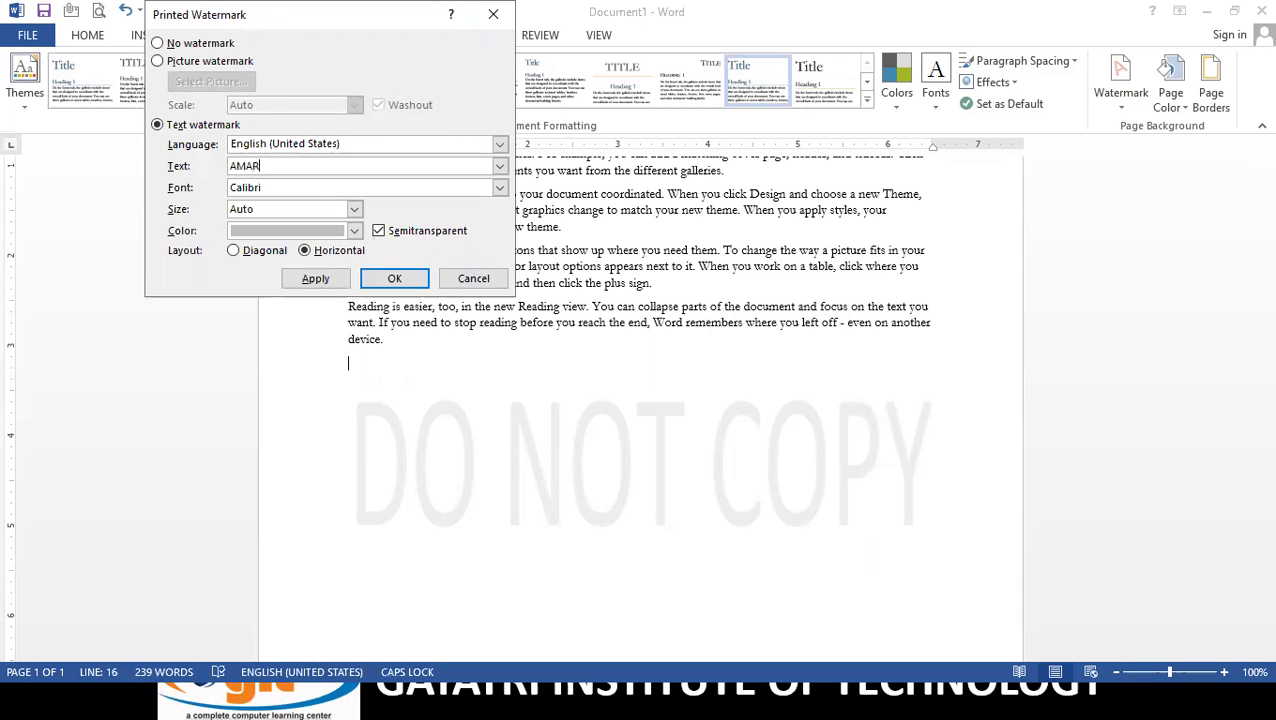
text(NATH)
Step: Make the text watermark red, diagonal and not semitransparent, and apply it
click(355, 231)
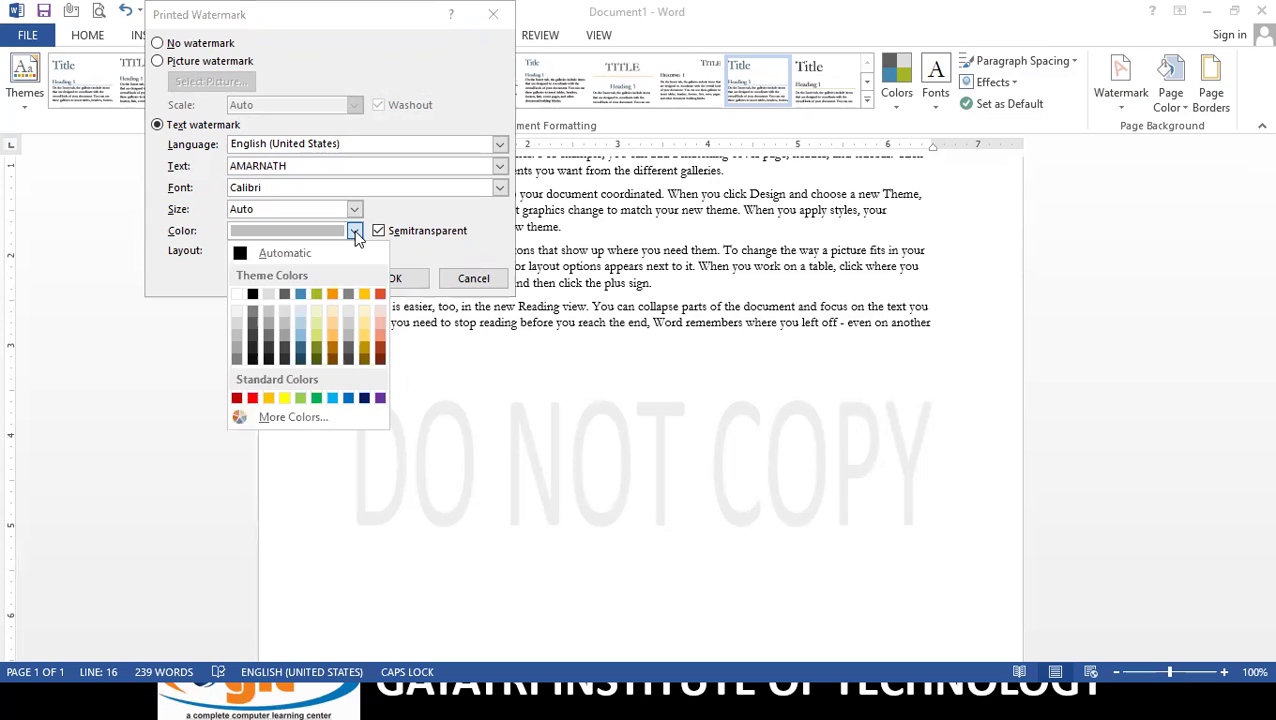
click(252, 400)
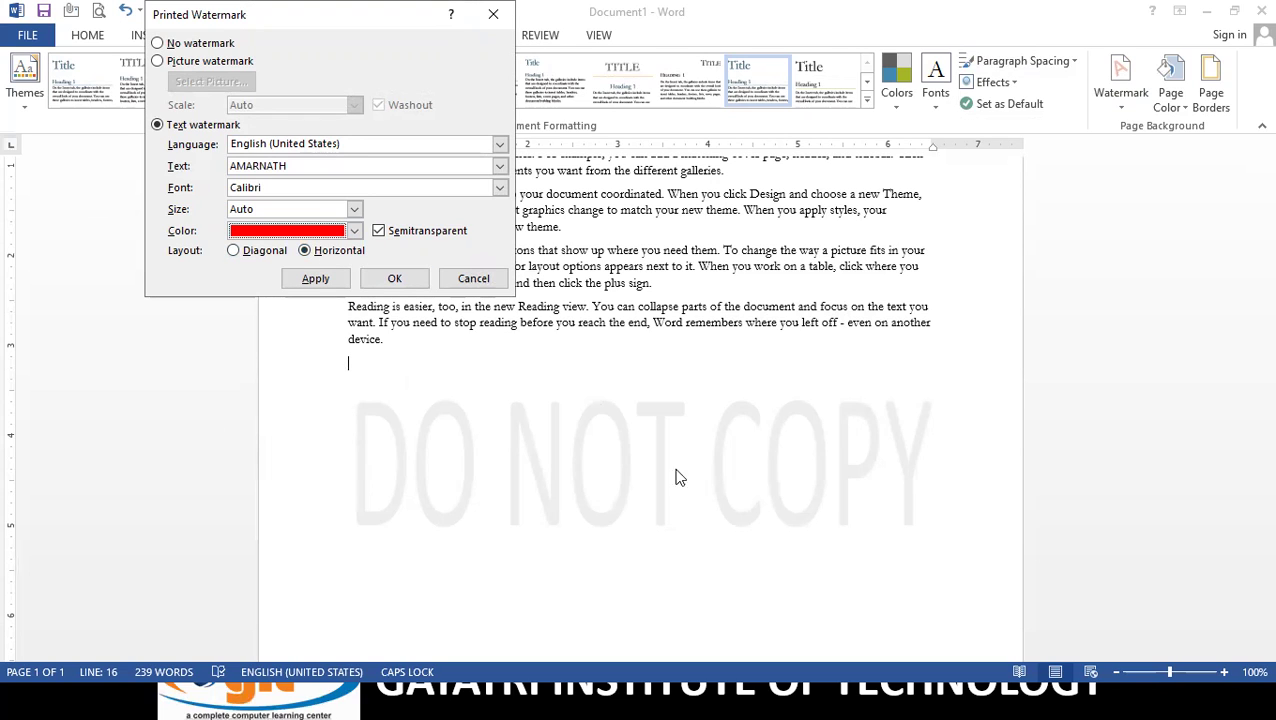
click(258, 256)
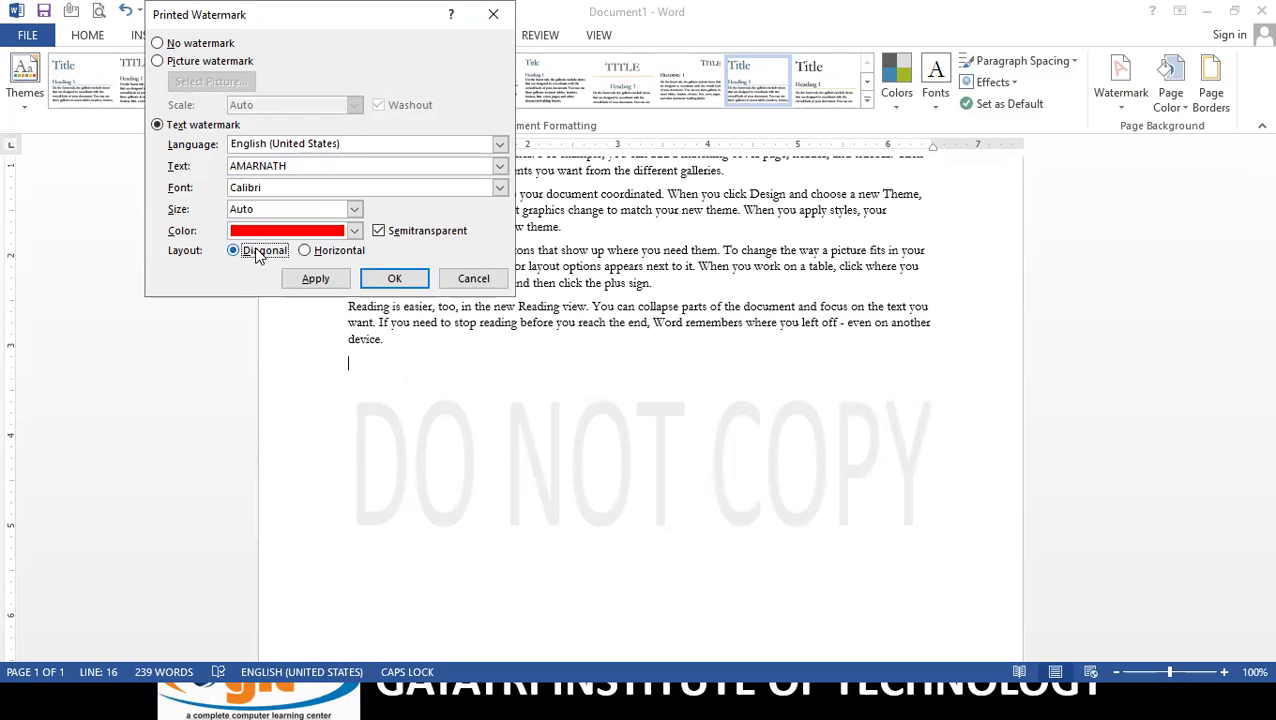
click(380, 236)
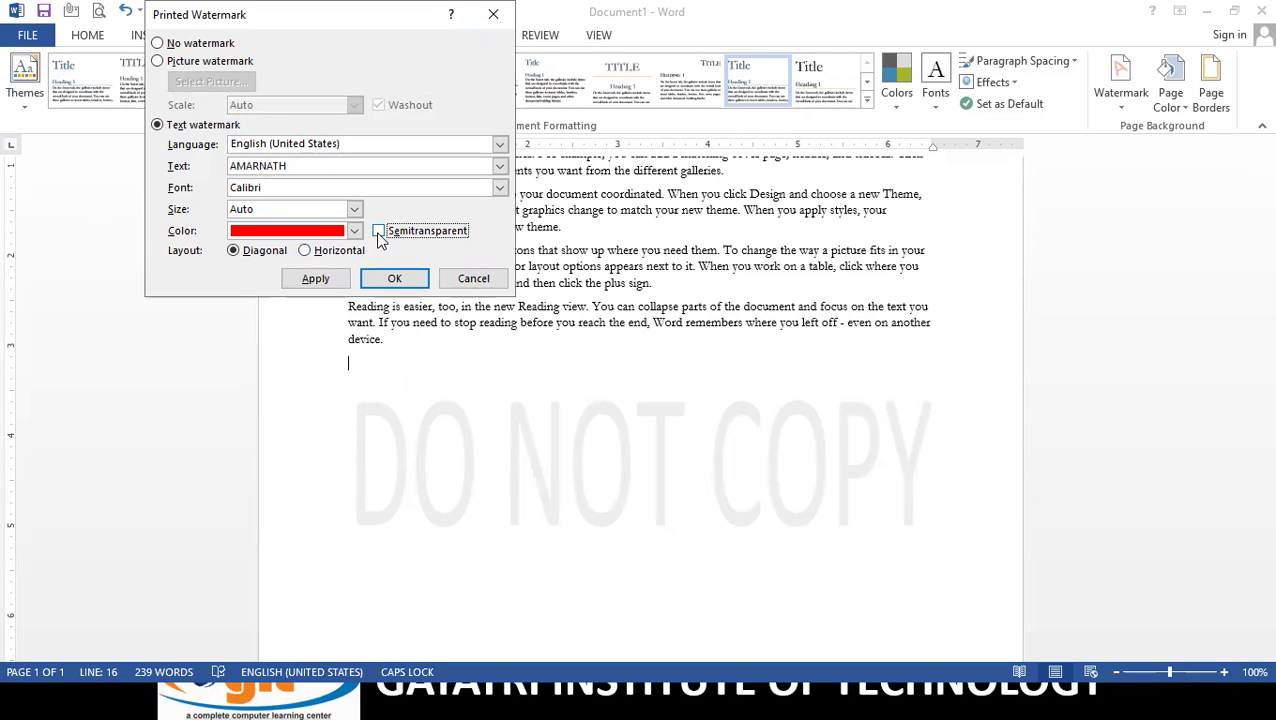
click(397, 279)
Step: Remove the red name watermark with Remove Watermark, then reopen the watermark gallery
scroll(498, 365, down, 5)
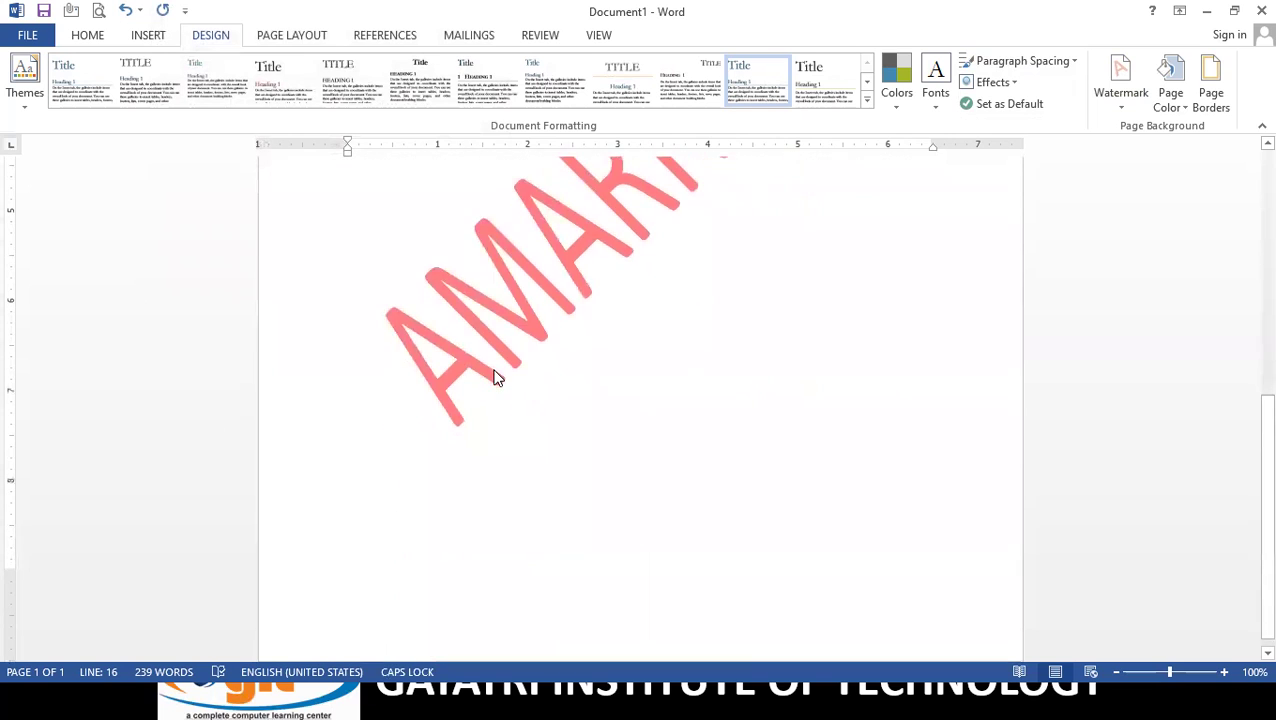
scroll(494, 369, up, 3)
scroll(494, 369, up, 3)
scroll(494, 369, down, 5)
scroll(494, 369, up, 4)
scroll(494, 369, up, 1)
scroll(494, 369, down, 2)
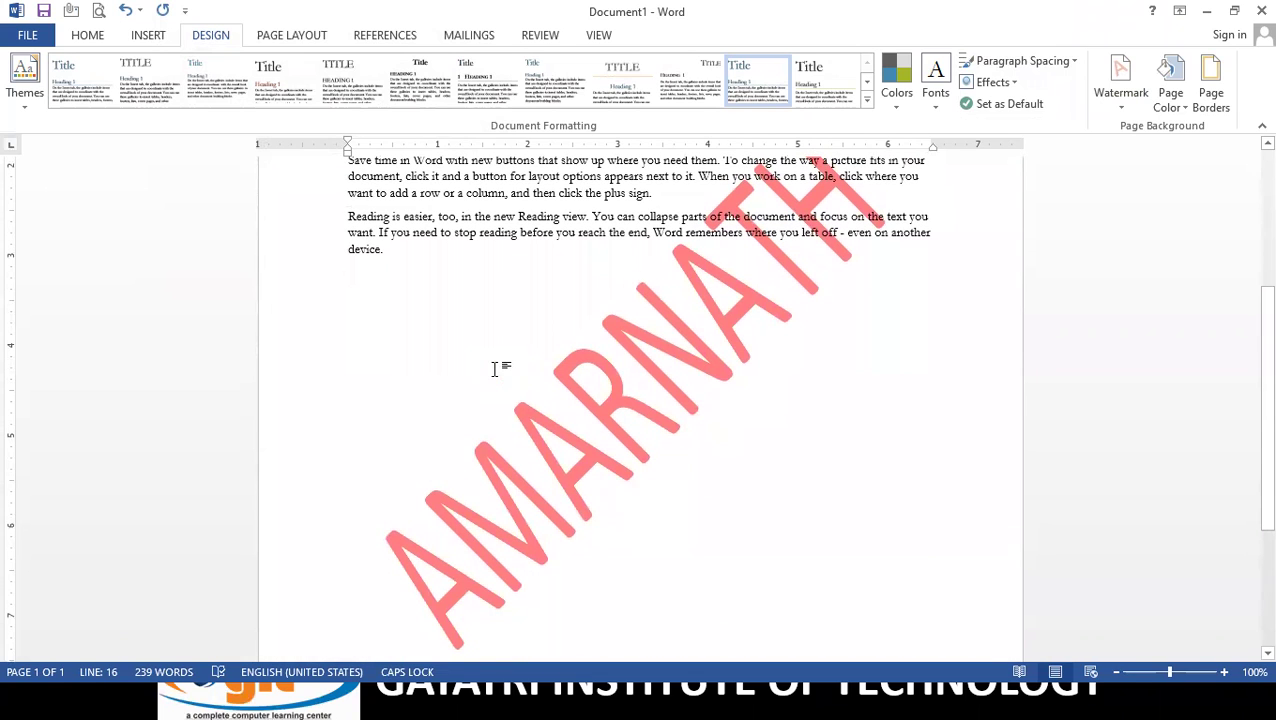
click(1119, 111)
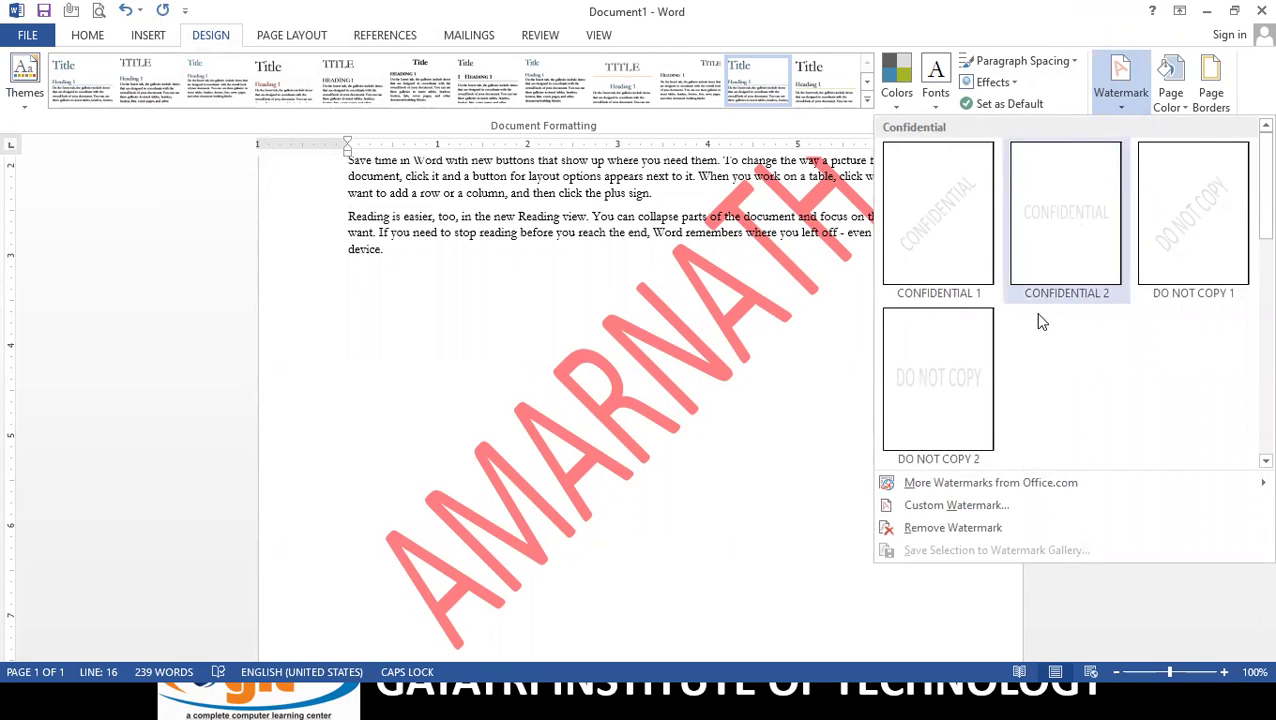
click(952, 528)
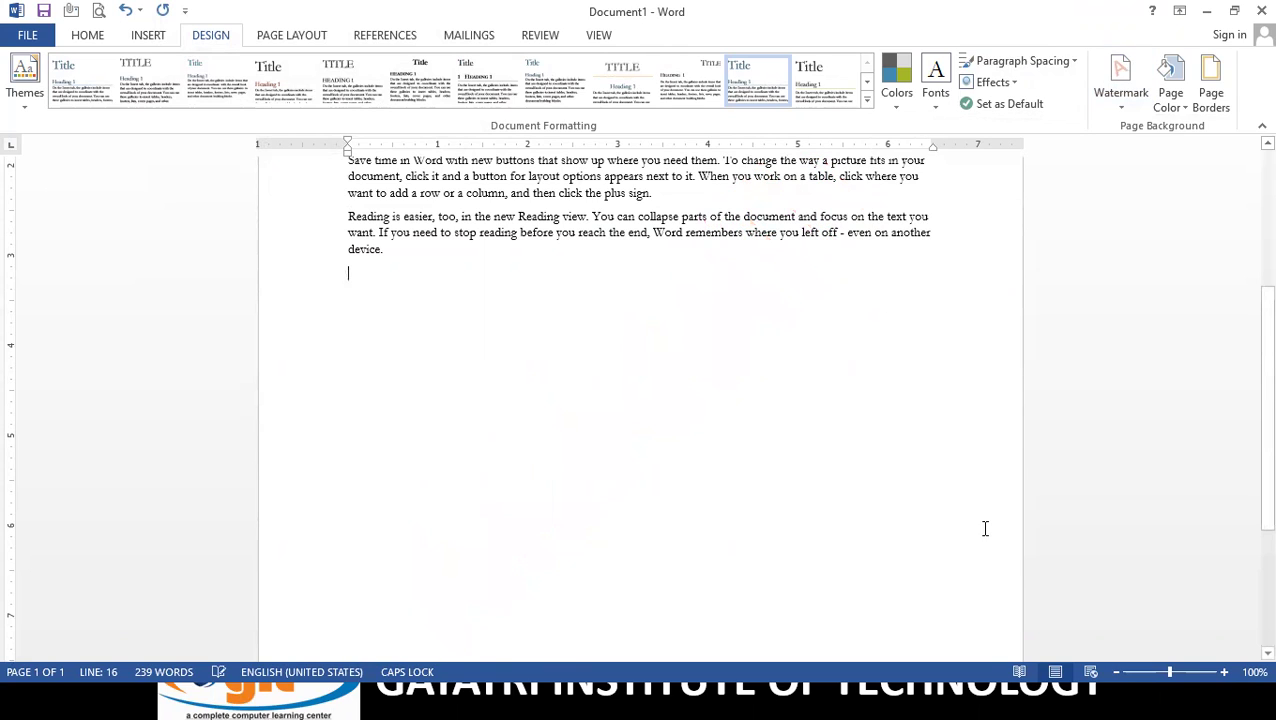
click(1121, 100)
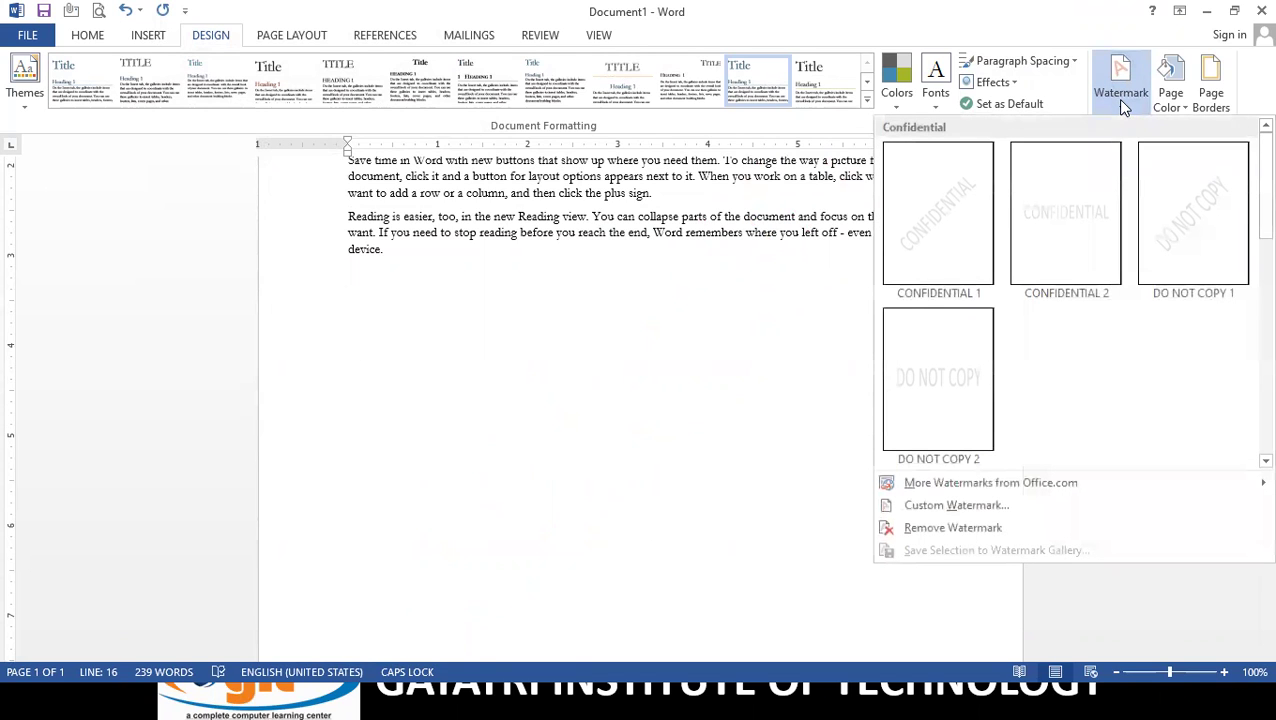
Step: Search Bing images for 'BIRD PIC' from the Custom Watermark picture option
click(975, 503)
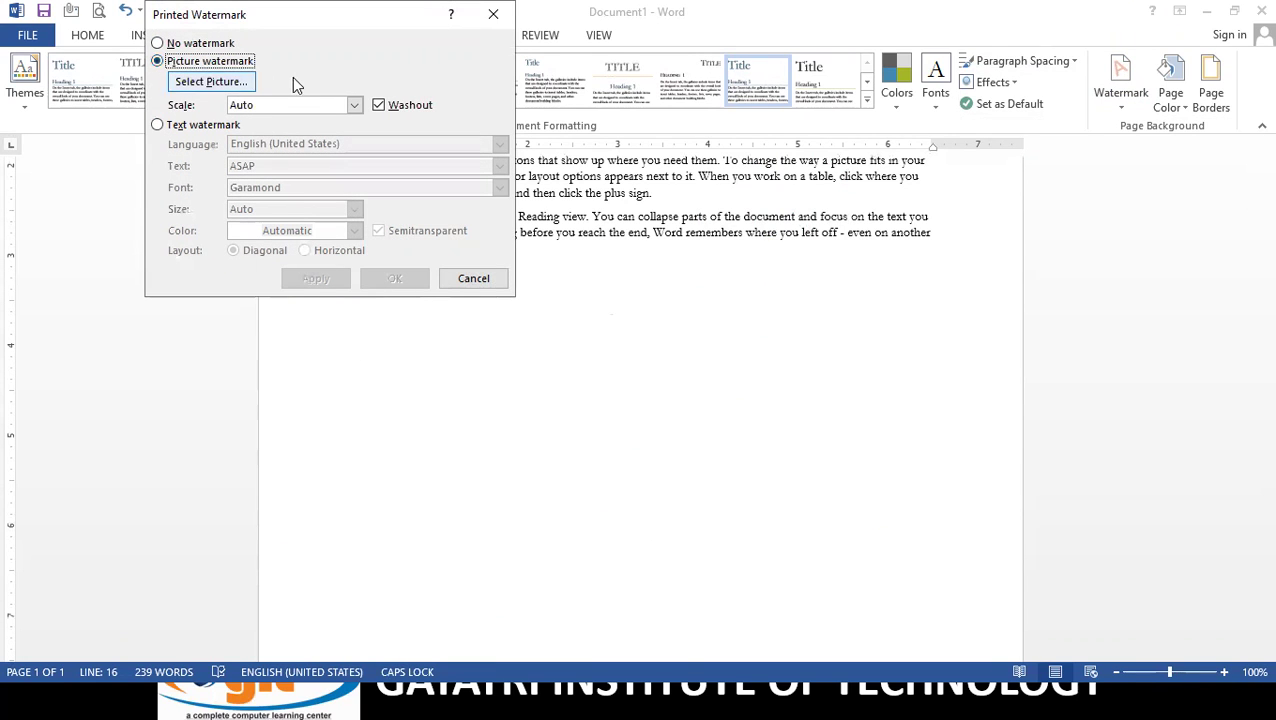
click(230, 92)
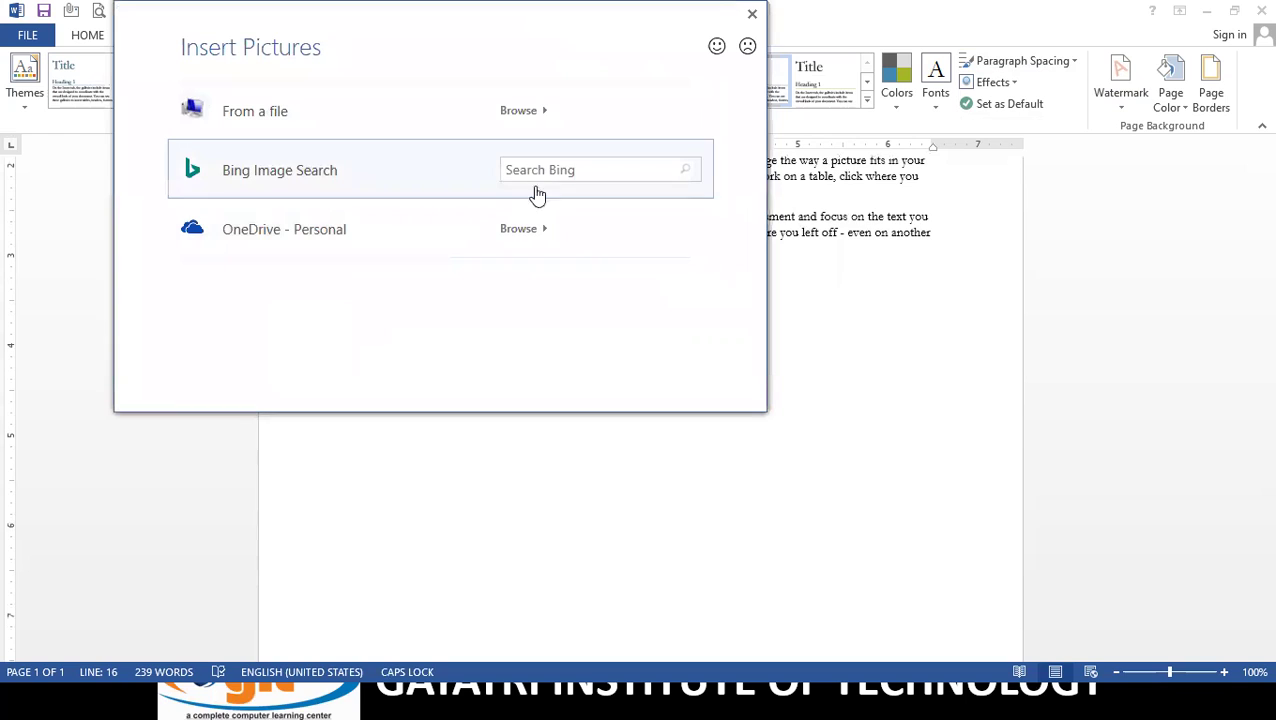
click(564, 169)
text(BIRD)
text( PIC)
key(Return)
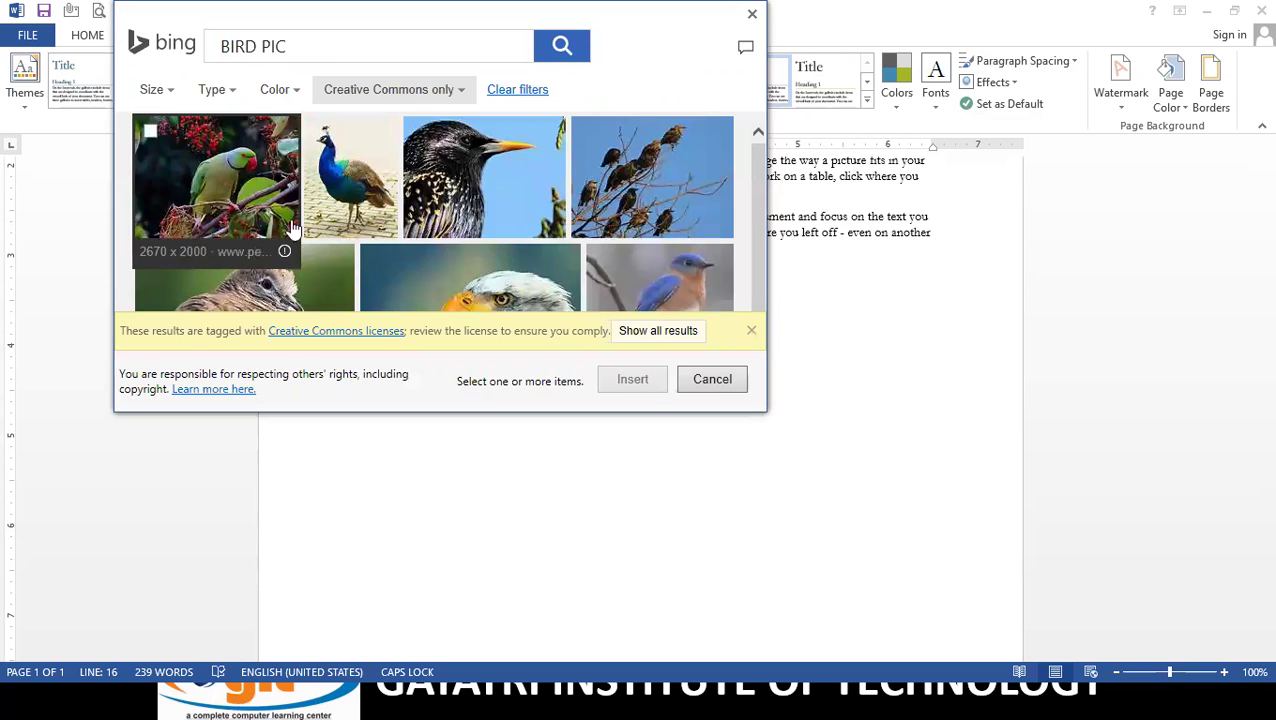
Step: Scroll the bird results and select the robin picture for insertion
scroll(470, 235, down, 2)
scroll(380, 235, down, 2)
scroll(380, 235, down, 2)
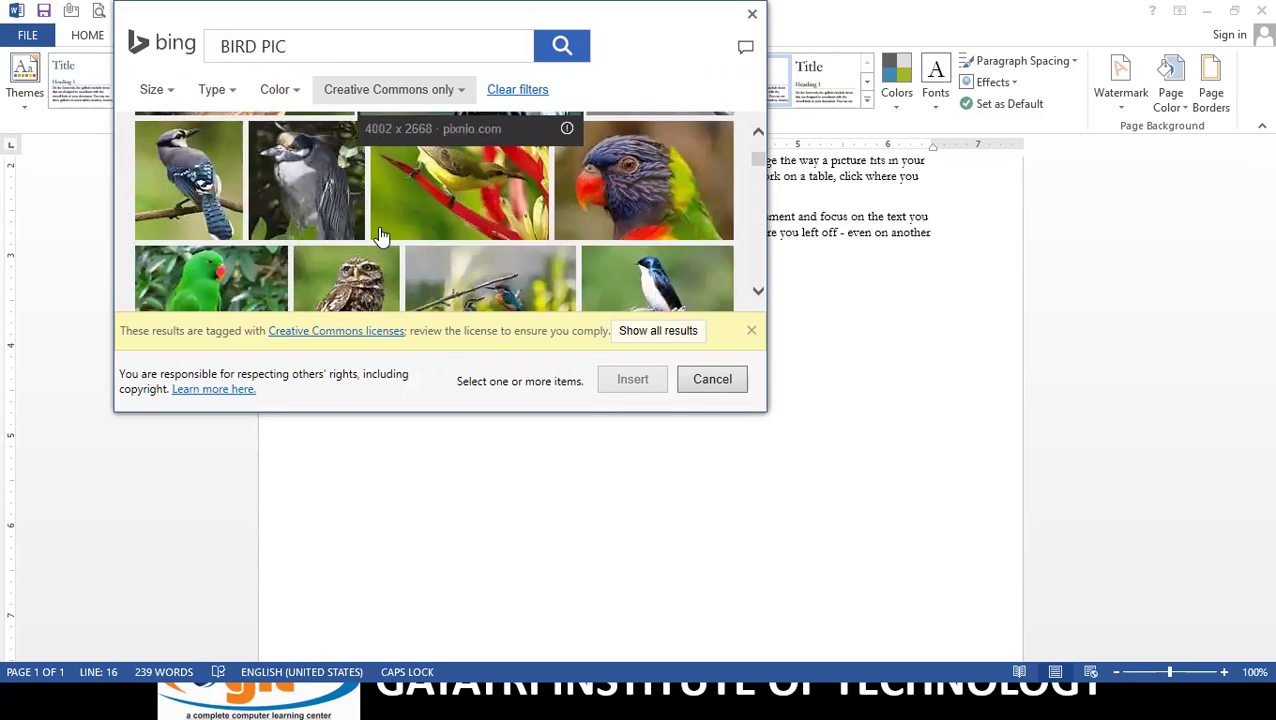
scroll(380, 235, down, 2)
scroll(570, 256, down, 1)
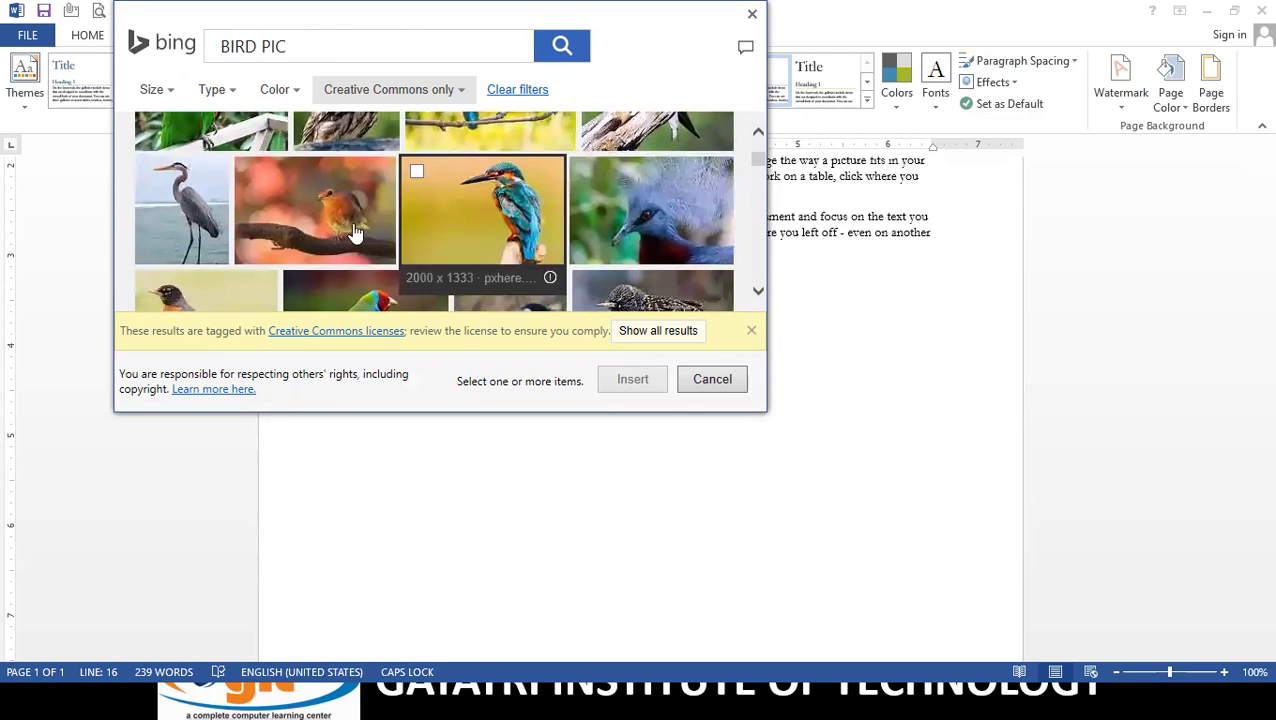
click(331, 190)
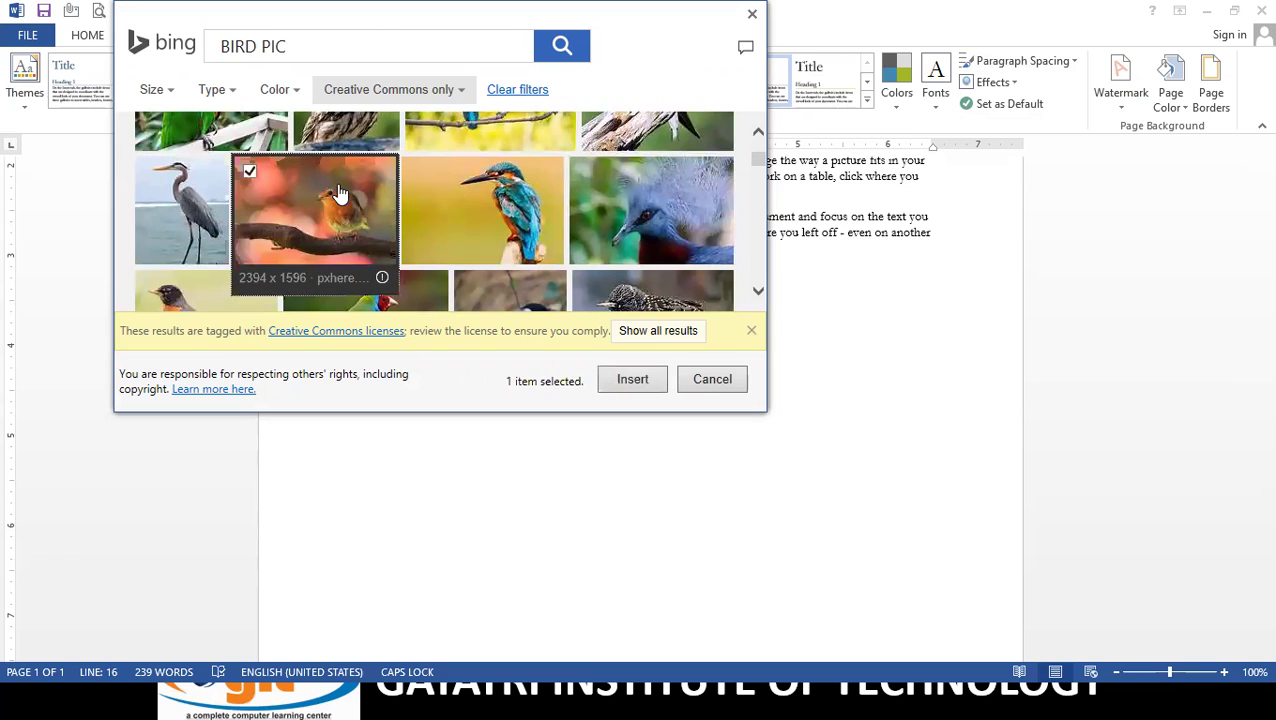
click(636, 379)
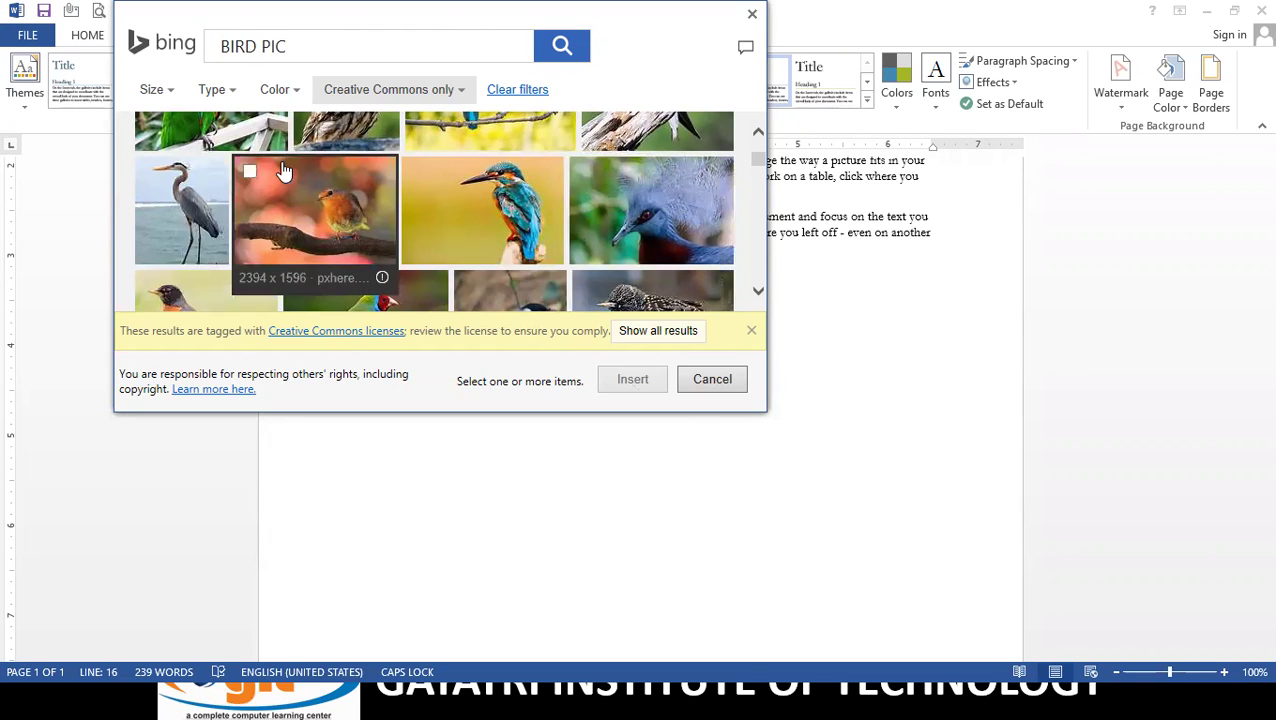
click(249, 172)
click(634, 383)
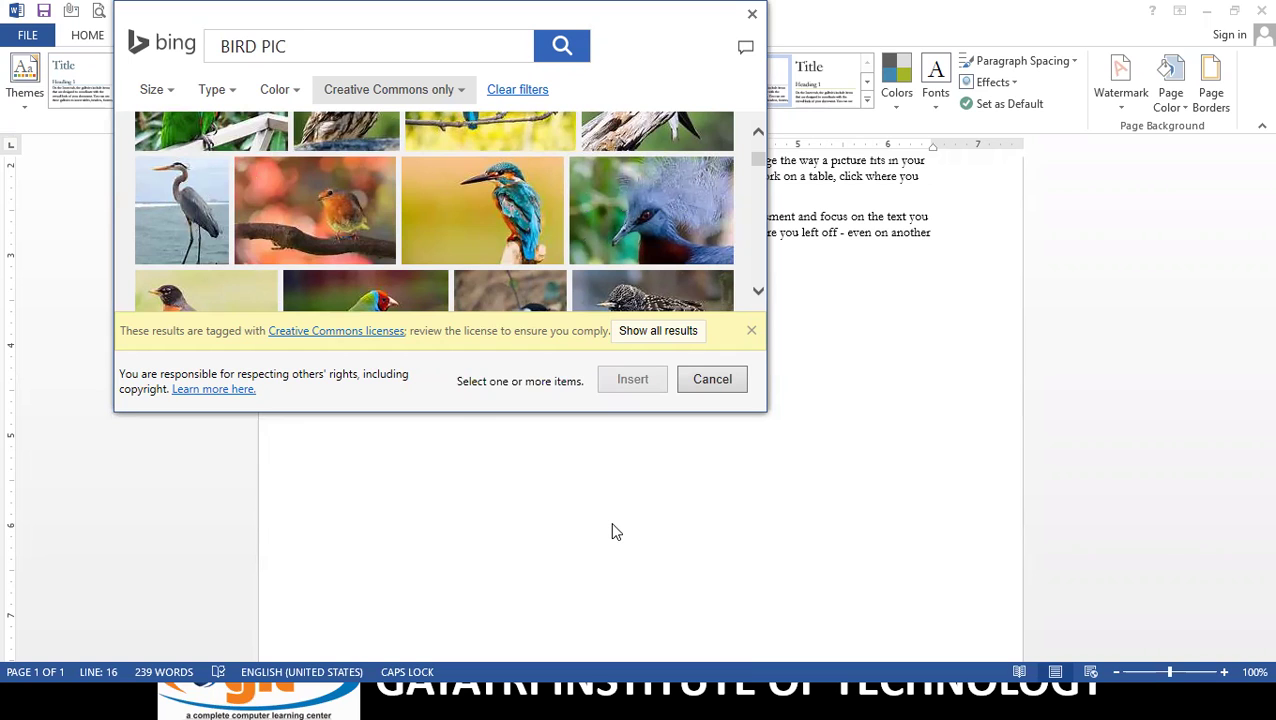
Step: Attempt the robin picture import, dismiss the conversion error, and reopen Custom Watermark settings
click(752, 338)
scroll(300, 285, down, 1)
double_click(494, 280)
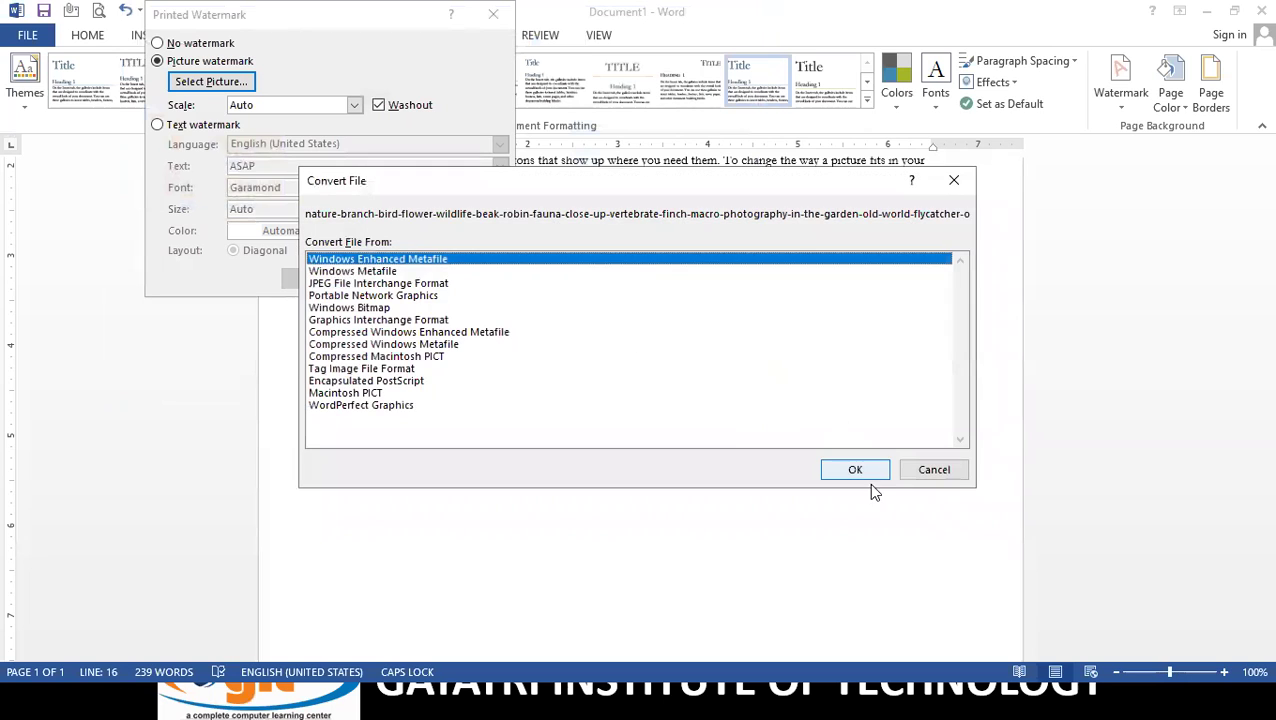
click(853, 471)
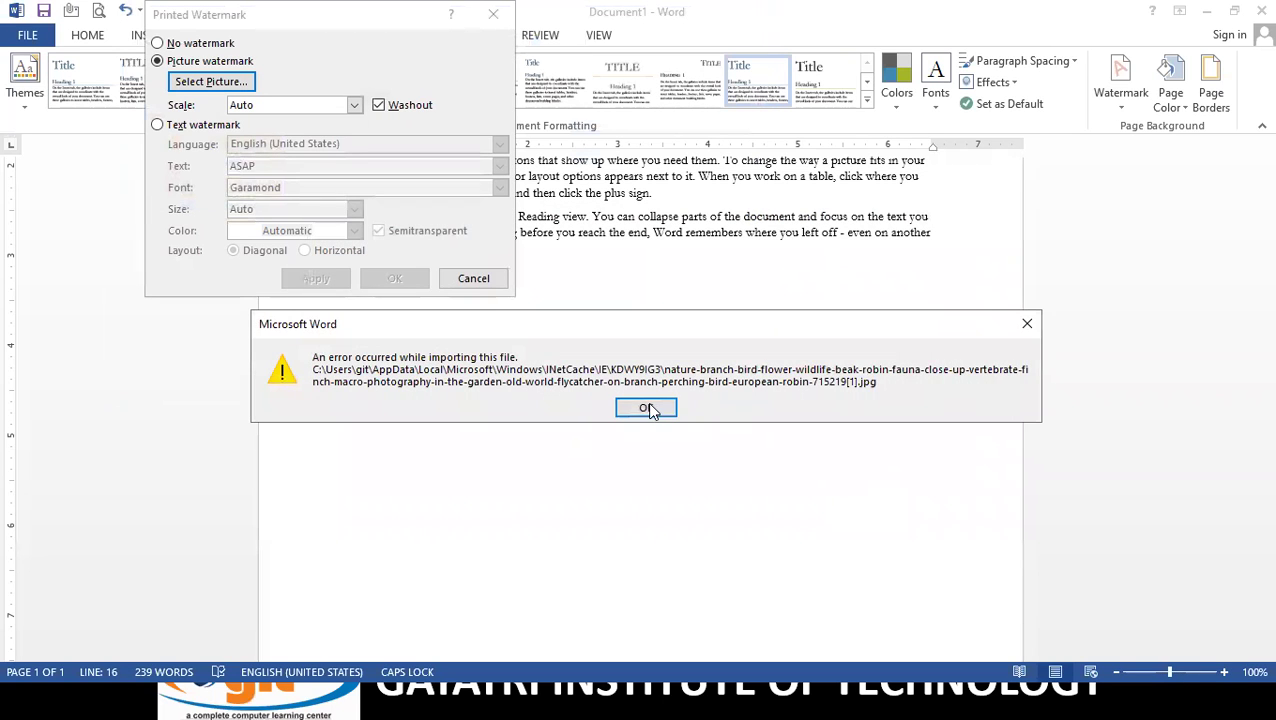
click(648, 410)
click(496, 280)
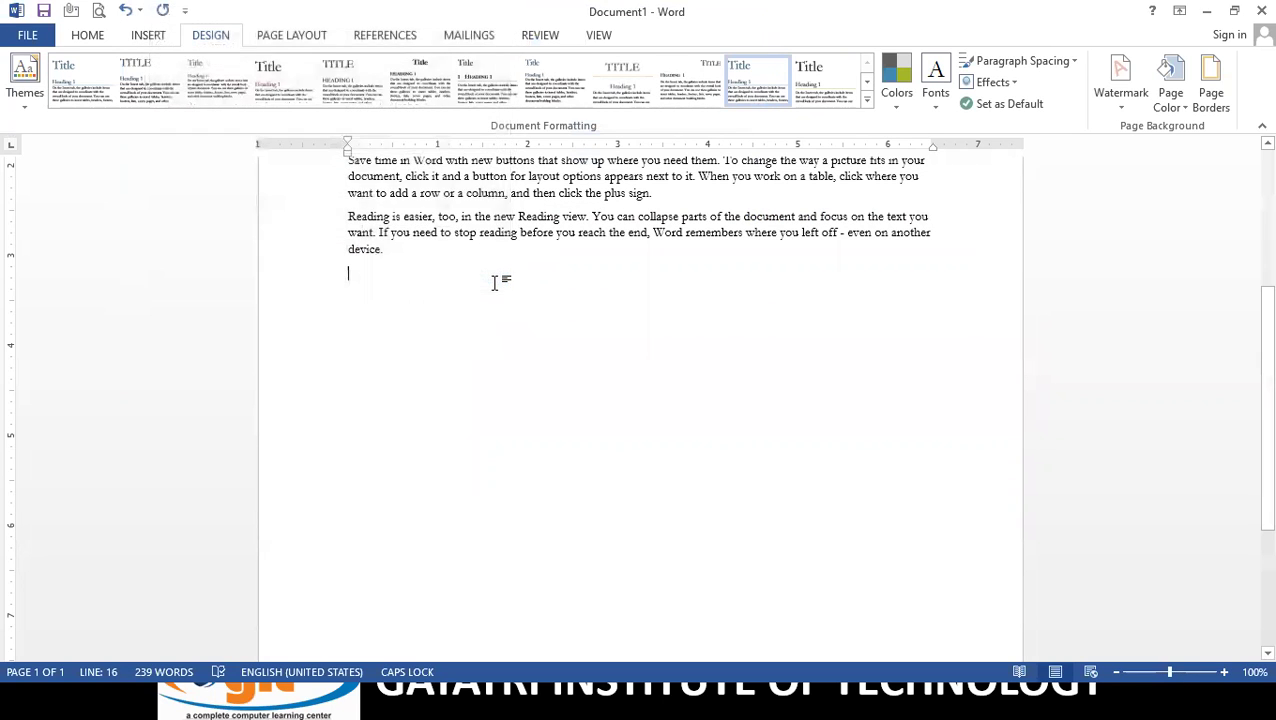
click(1121, 92)
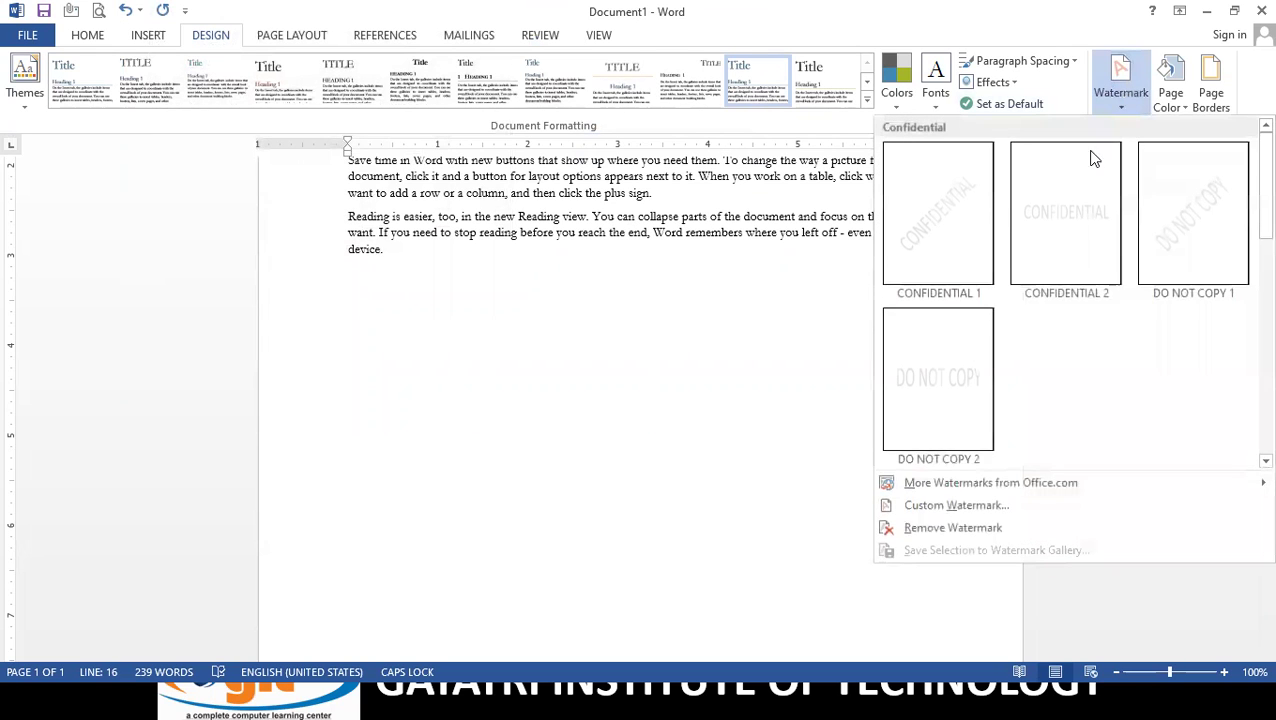
click(941, 508)
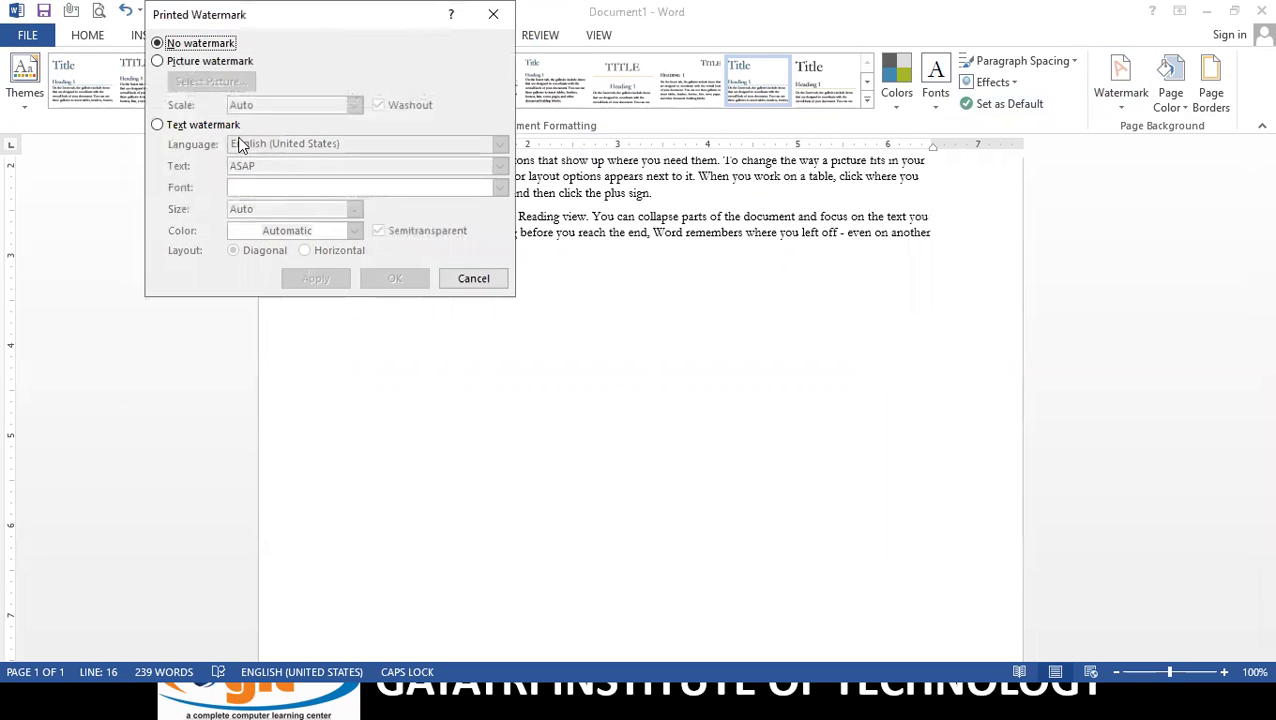
Step: Apply sssssss from the Pictures folder as a Picture watermark with Washout left on
click(172, 61)
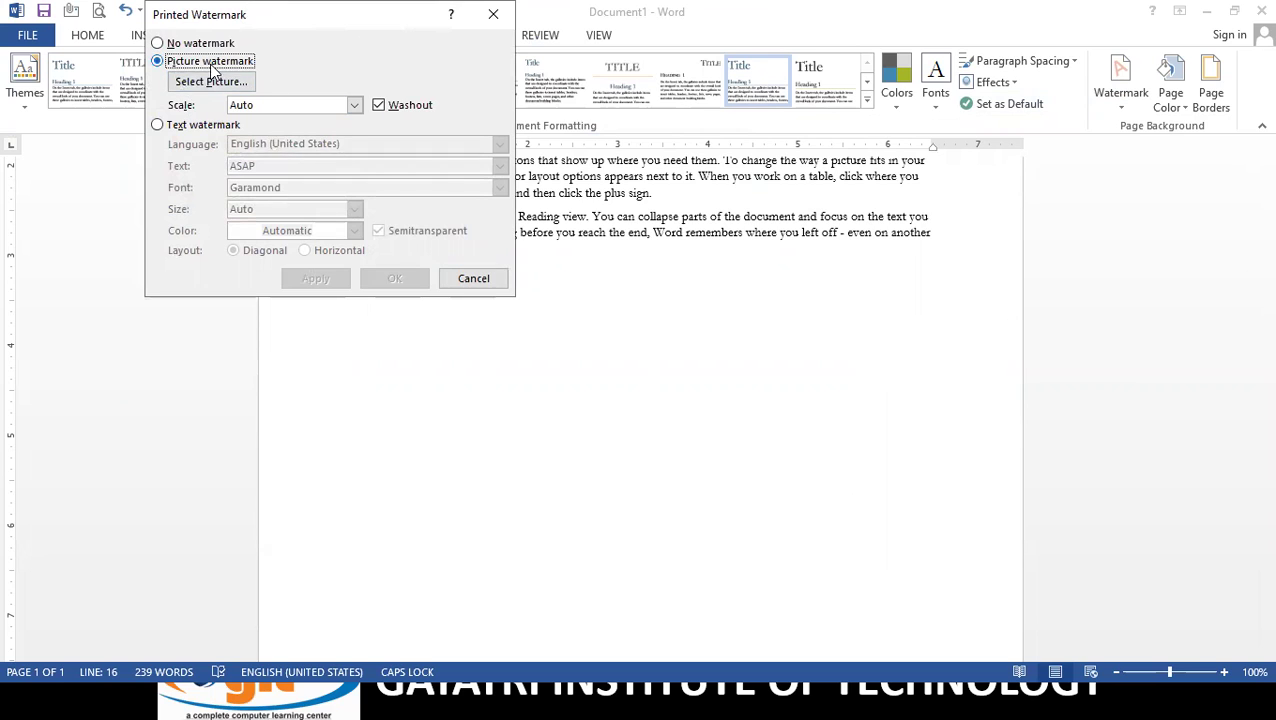
click(210, 82)
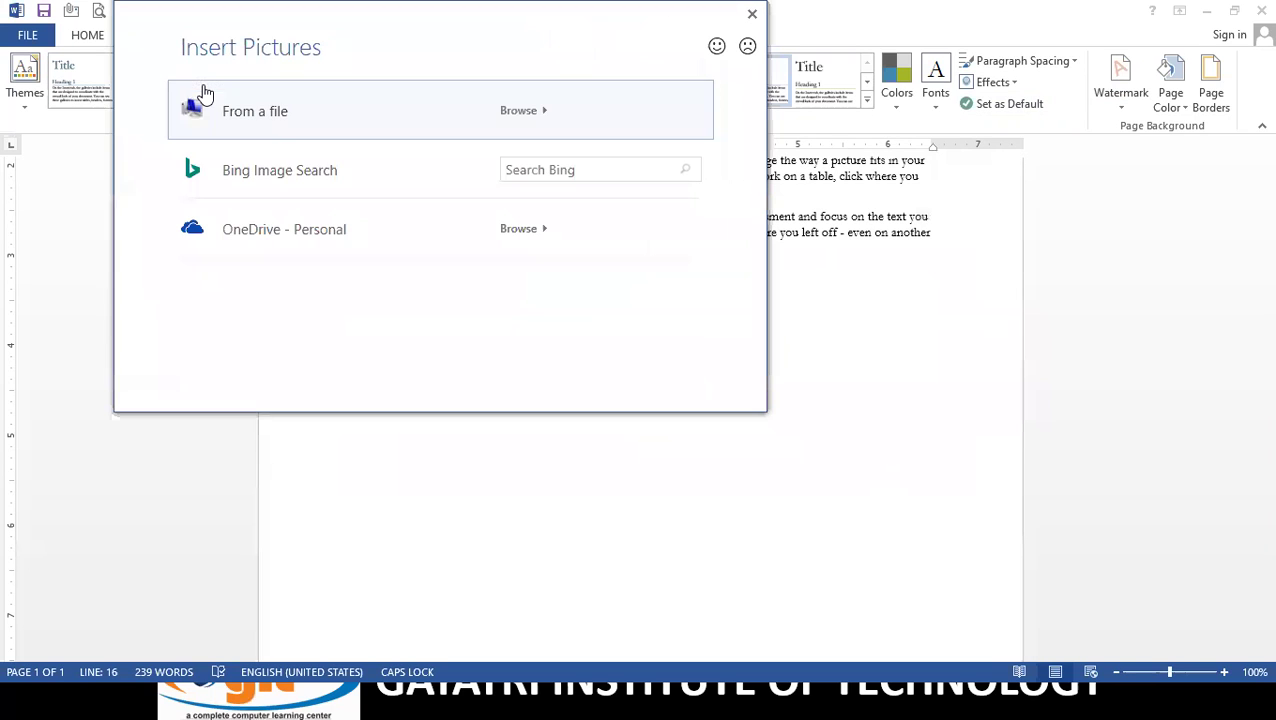
click(466, 116)
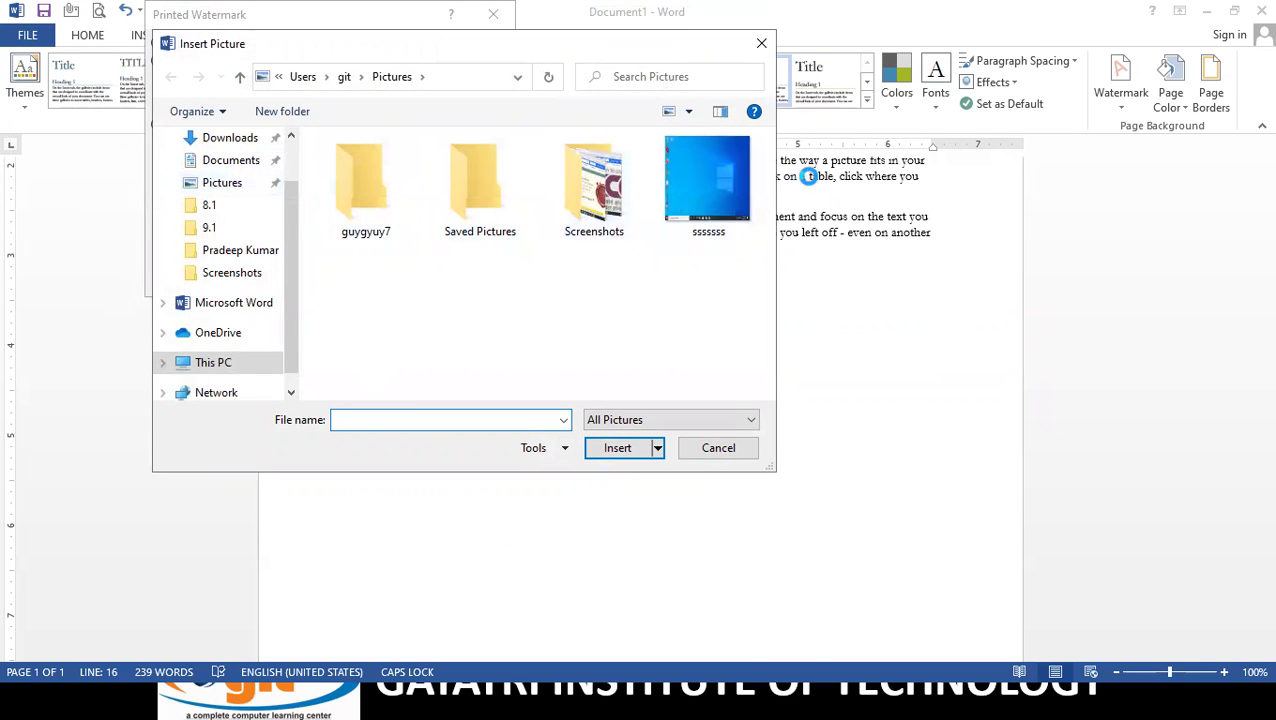
click(737, 175)
click(630, 447)
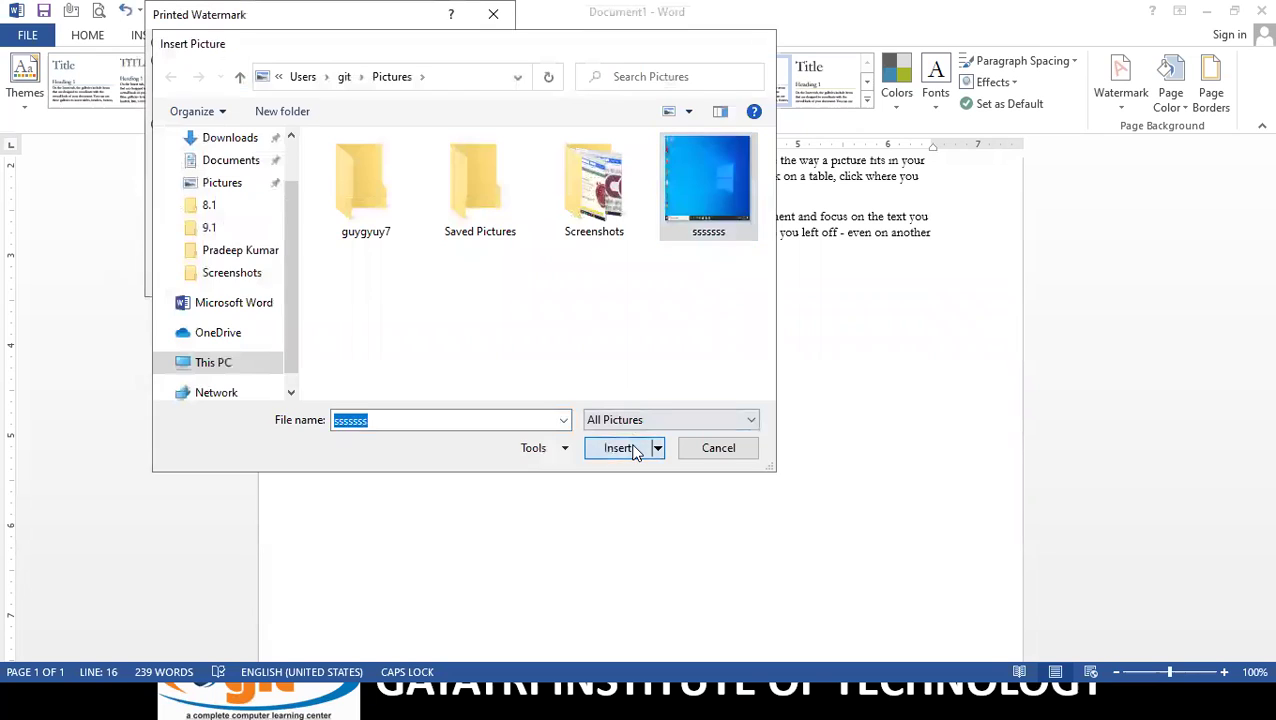
click(404, 282)
Step: Scroll through the page to inspect the pale ssssss.png watermark, then reopen the watermark gallery
scroll(657, 370, up, 3)
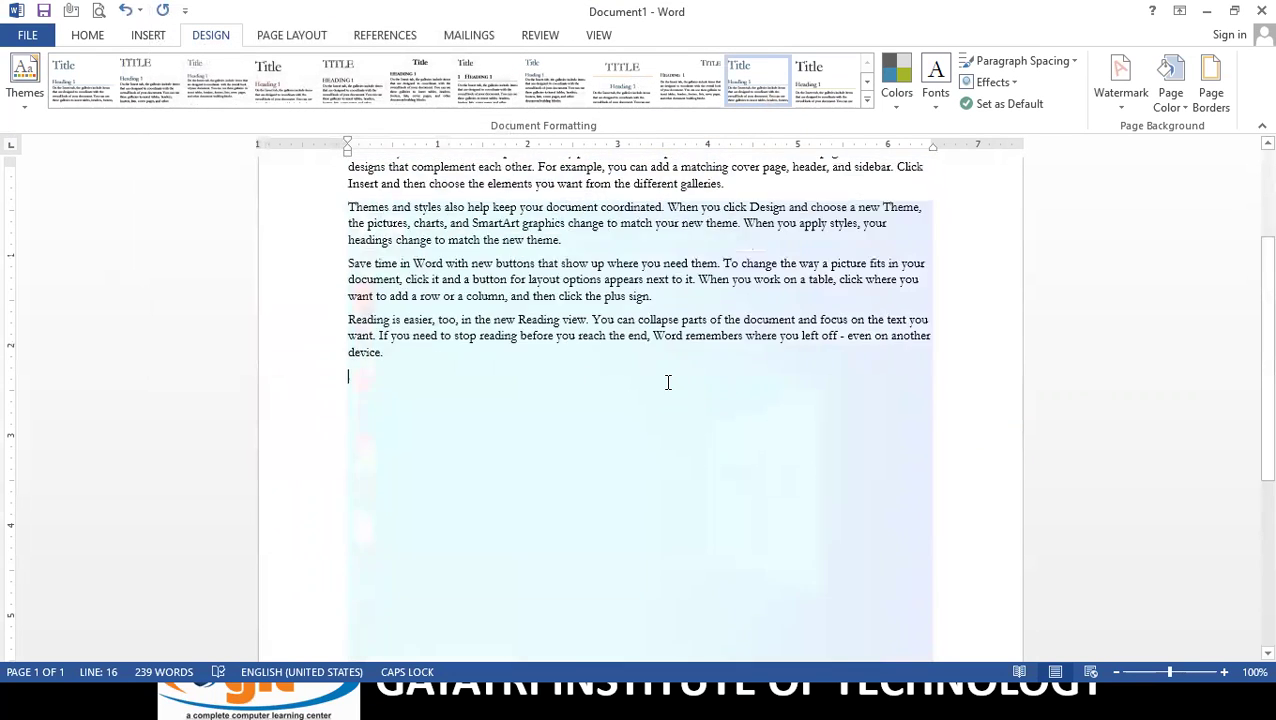
scroll(668, 390, down, 3)
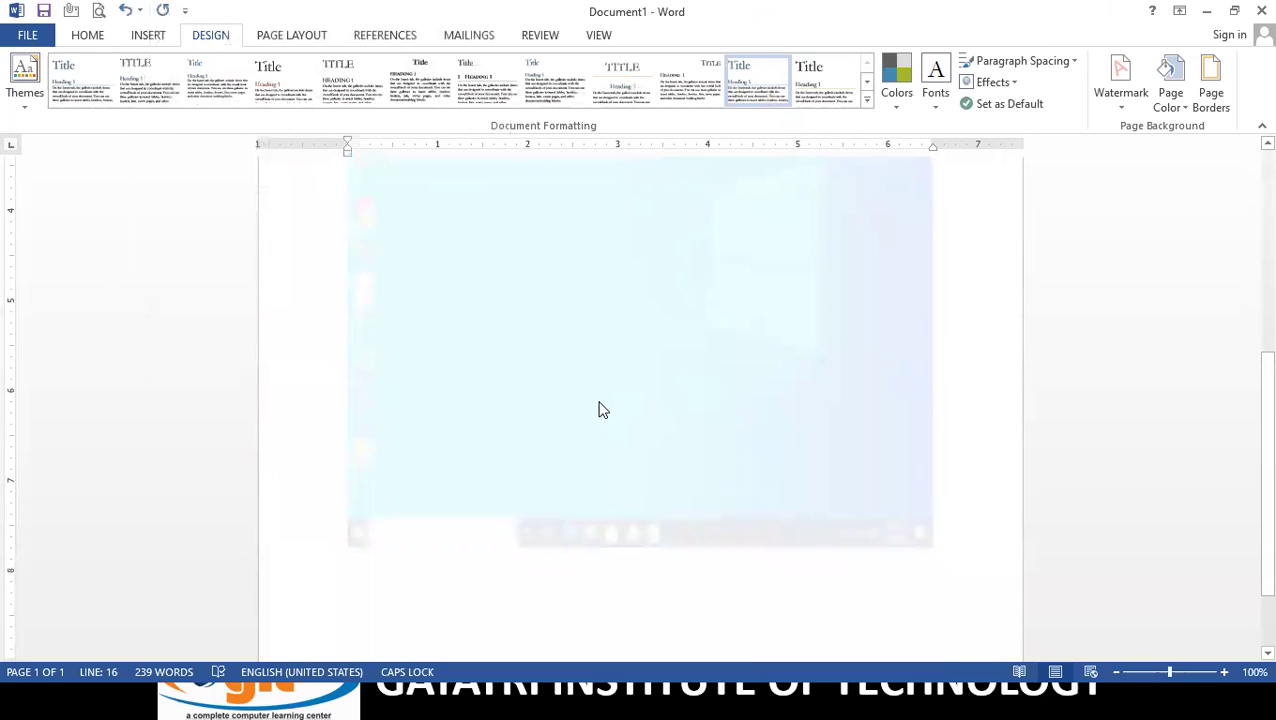
scroll(600, 405, up, 2)
scroll(598, 399, up, 3)
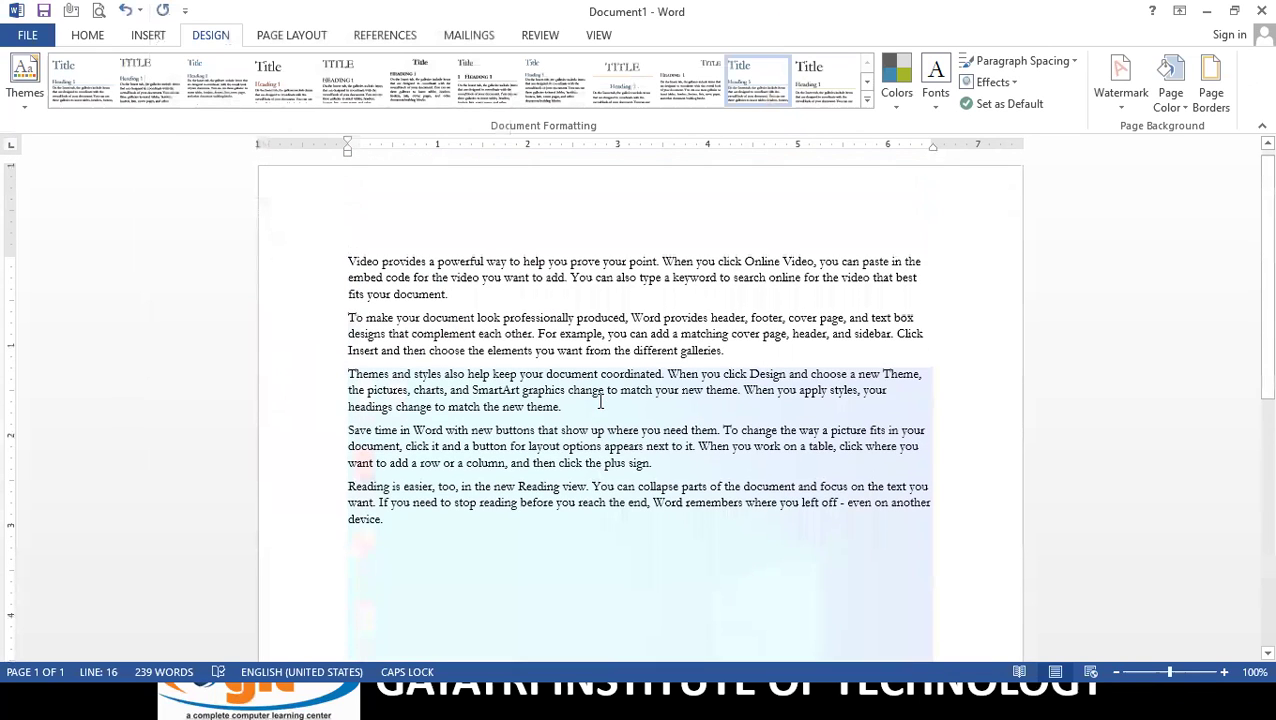
click(1121, 110)
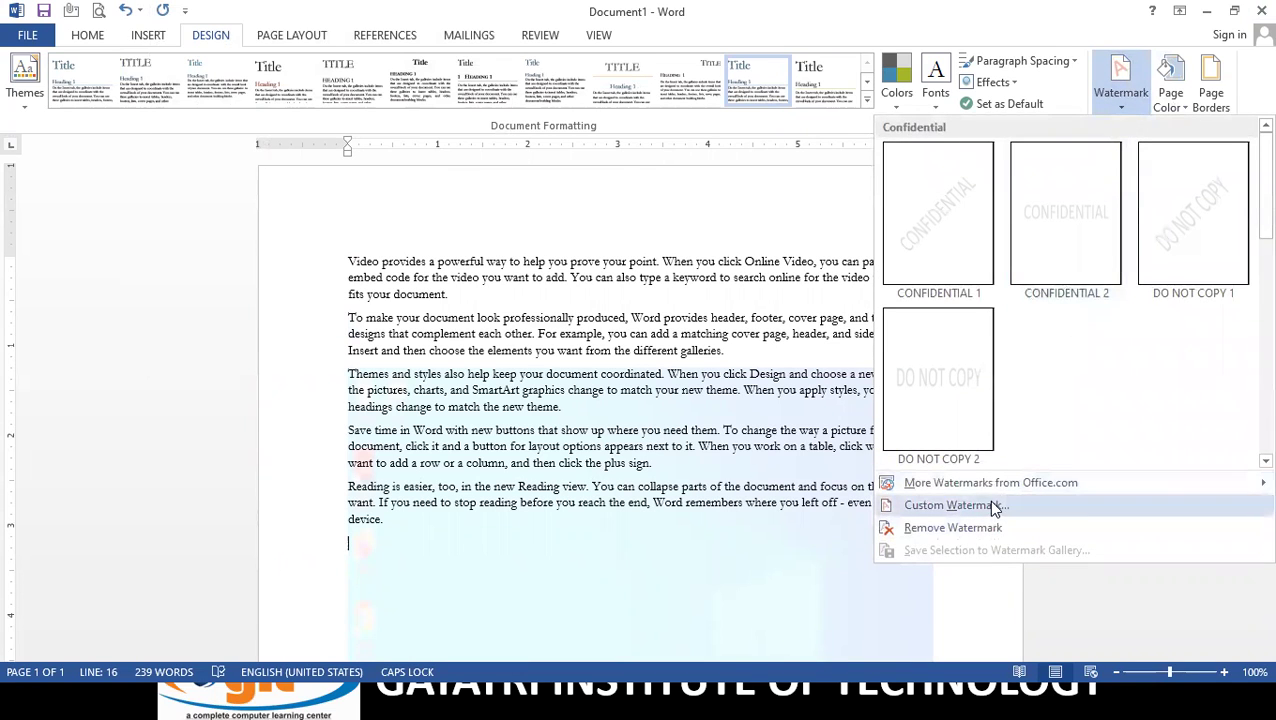
Step: Turn off Washout for the ssssss.png picture watermark and apply it at full colour
click(993, 505)
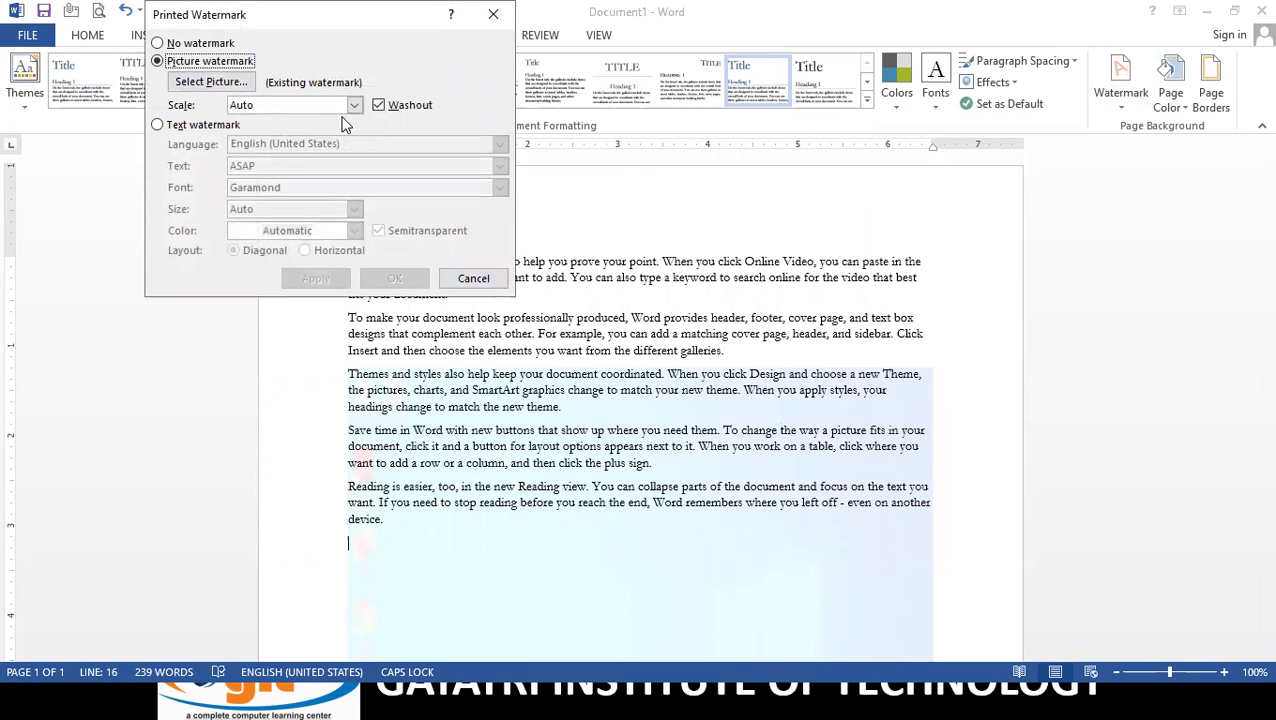
click(380, 105)
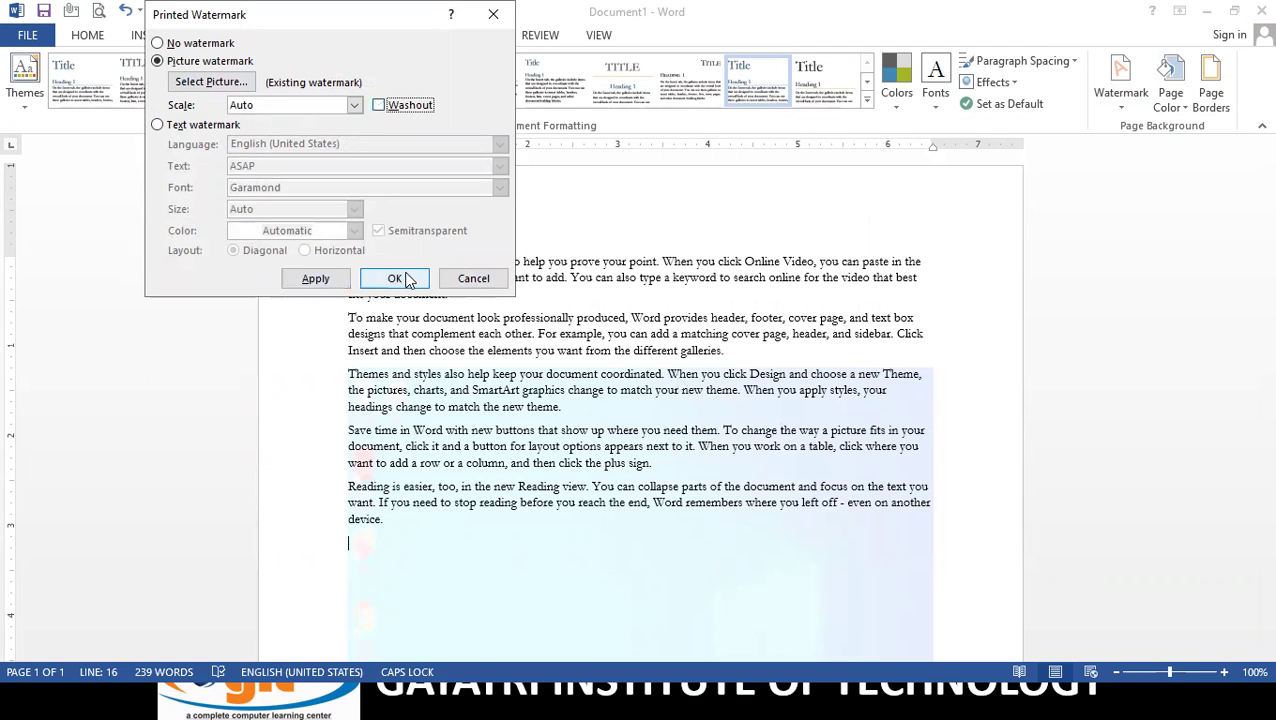
click(315, 282)
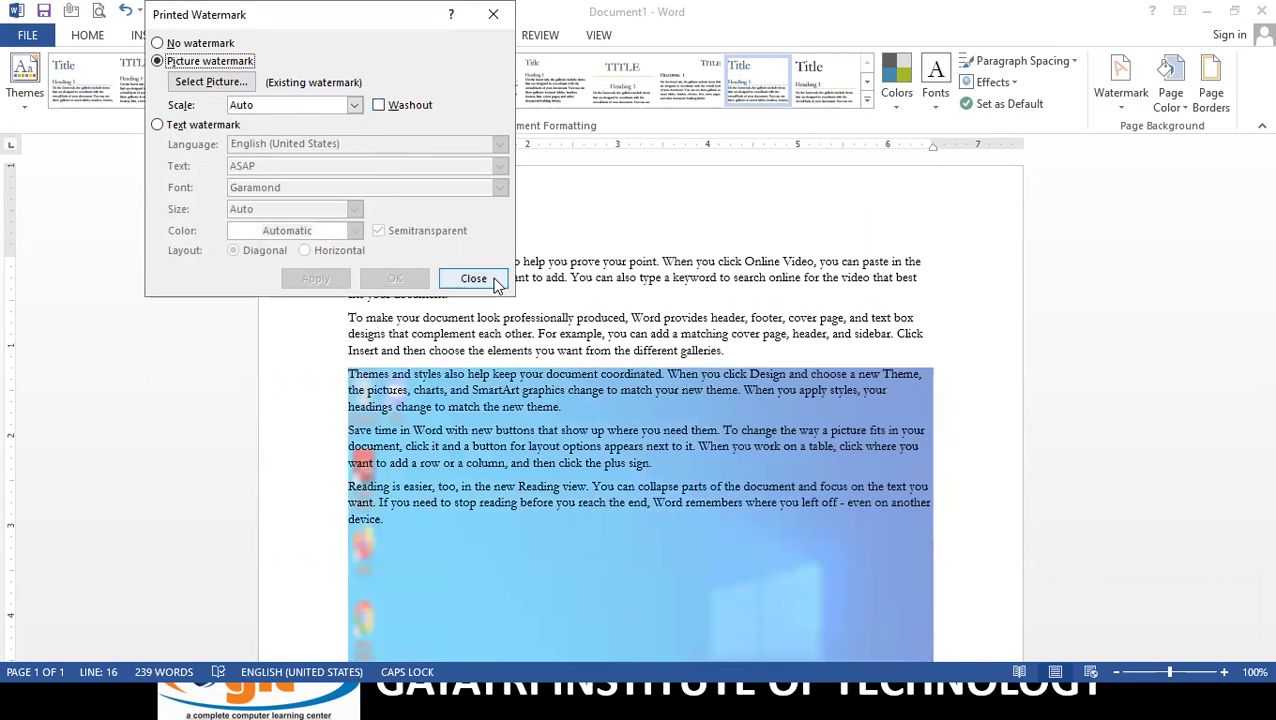
click(492, 278)
scroll(493, 282, down, 8)
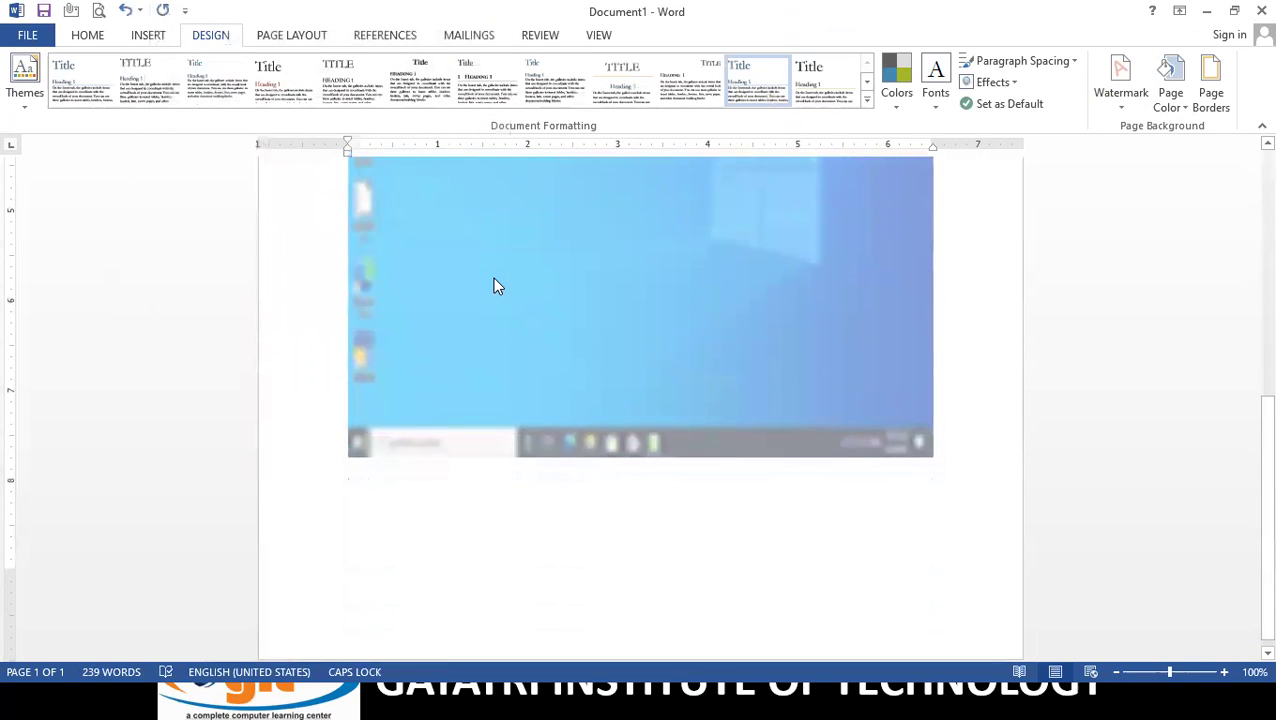
scroll(492, 286, up, 5)
scroll(490, 320, up, 2)
scroll(485, 370, up, 2)
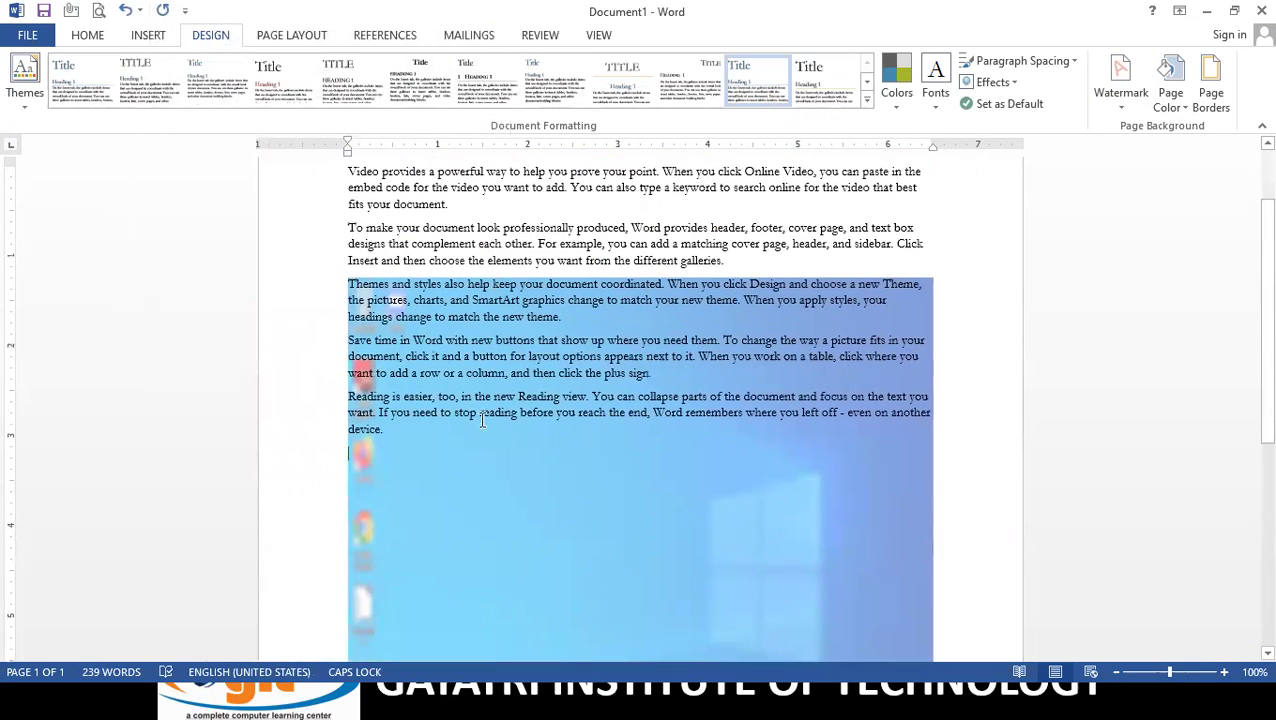
click(478, 413)
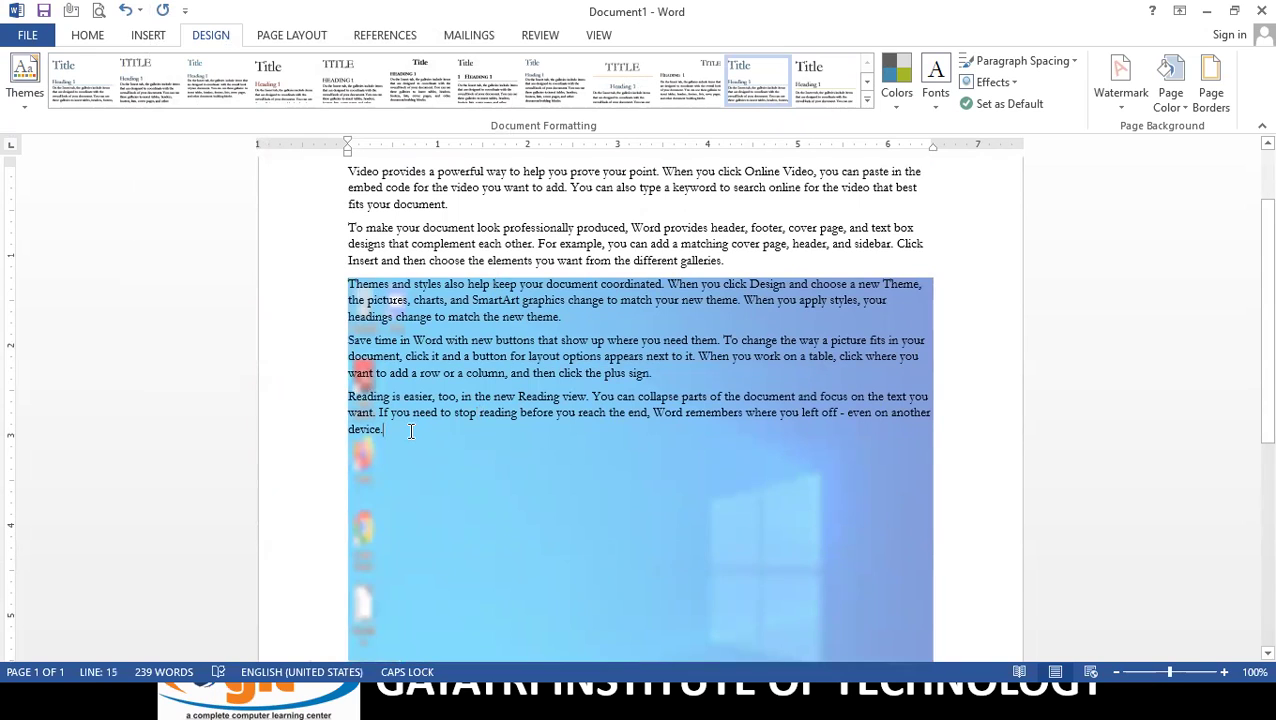
Step: Switch Custom Watermark to a text watermark and replace the ASAP wording with the name
click(1121, 110)
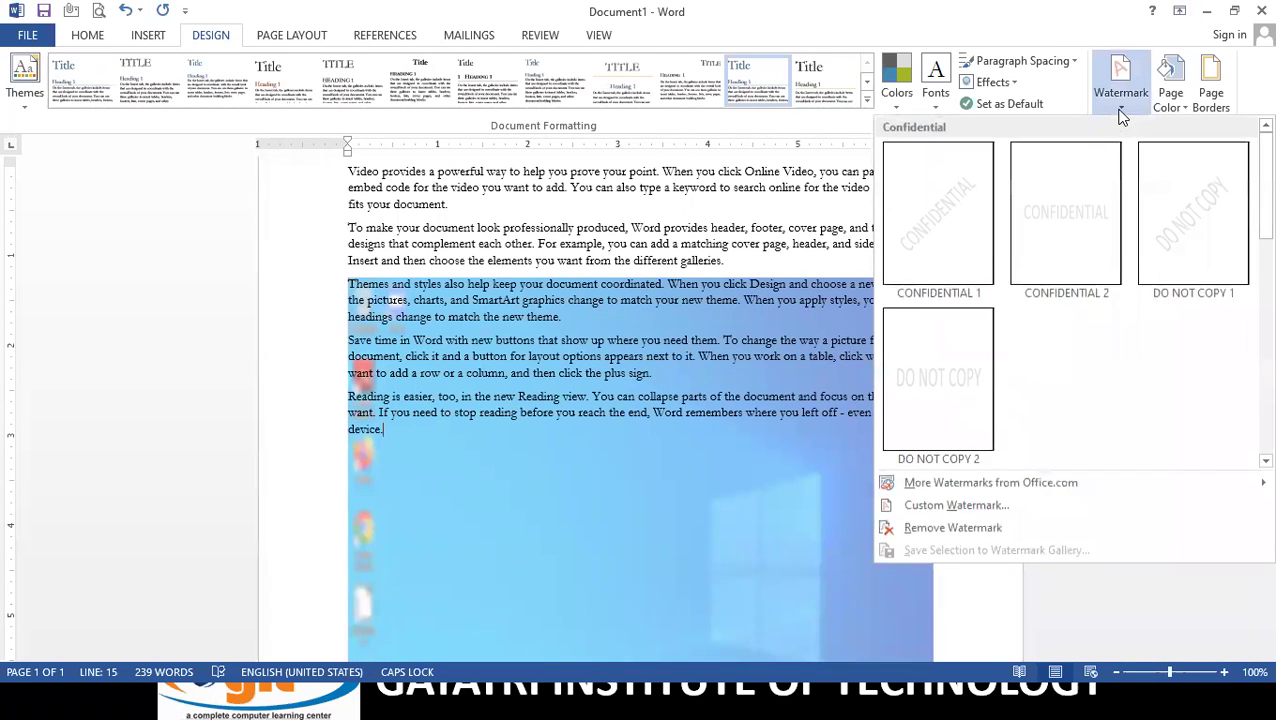
click(958, 510)
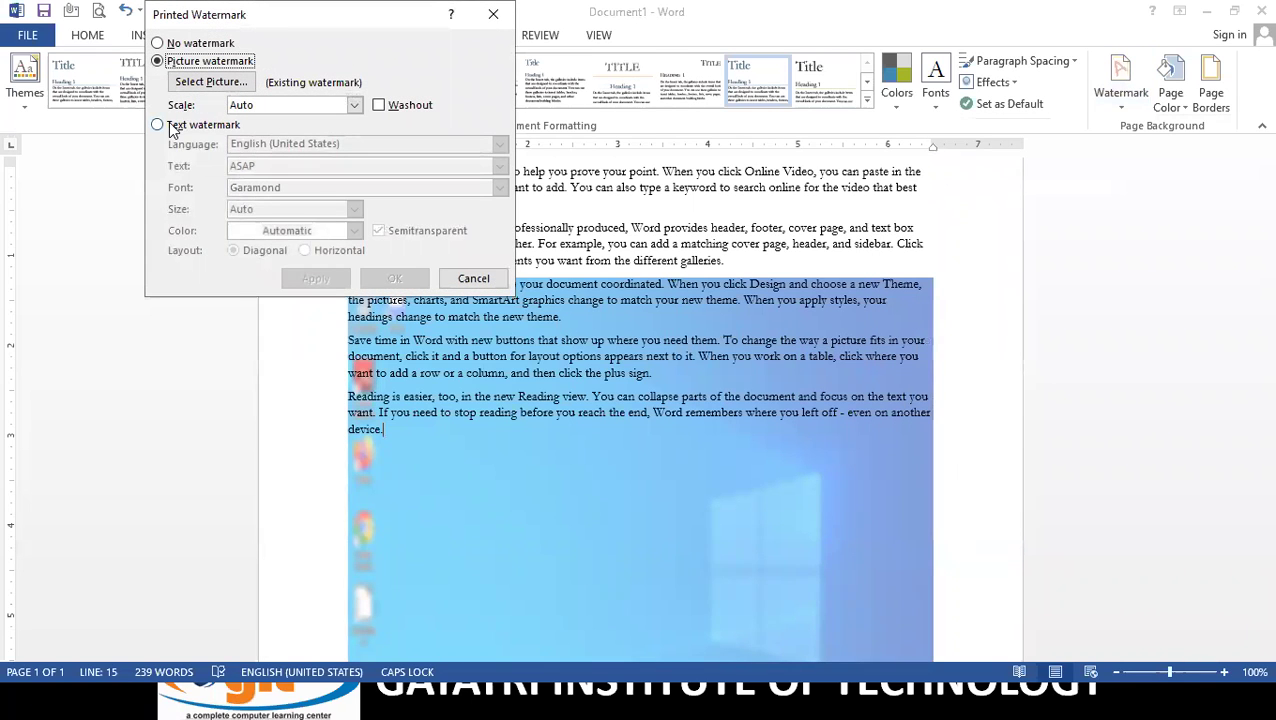
click(170, 125)
click(299, 188)
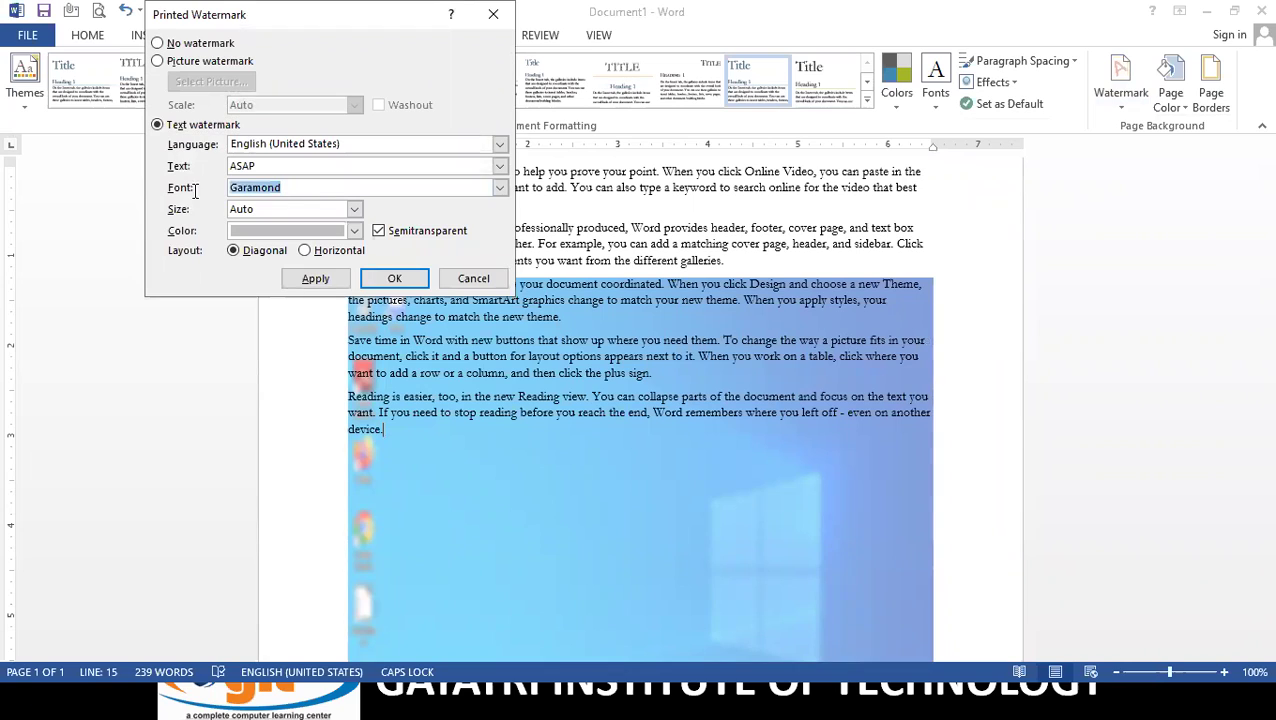
click(313, 166)
click(178, 165)
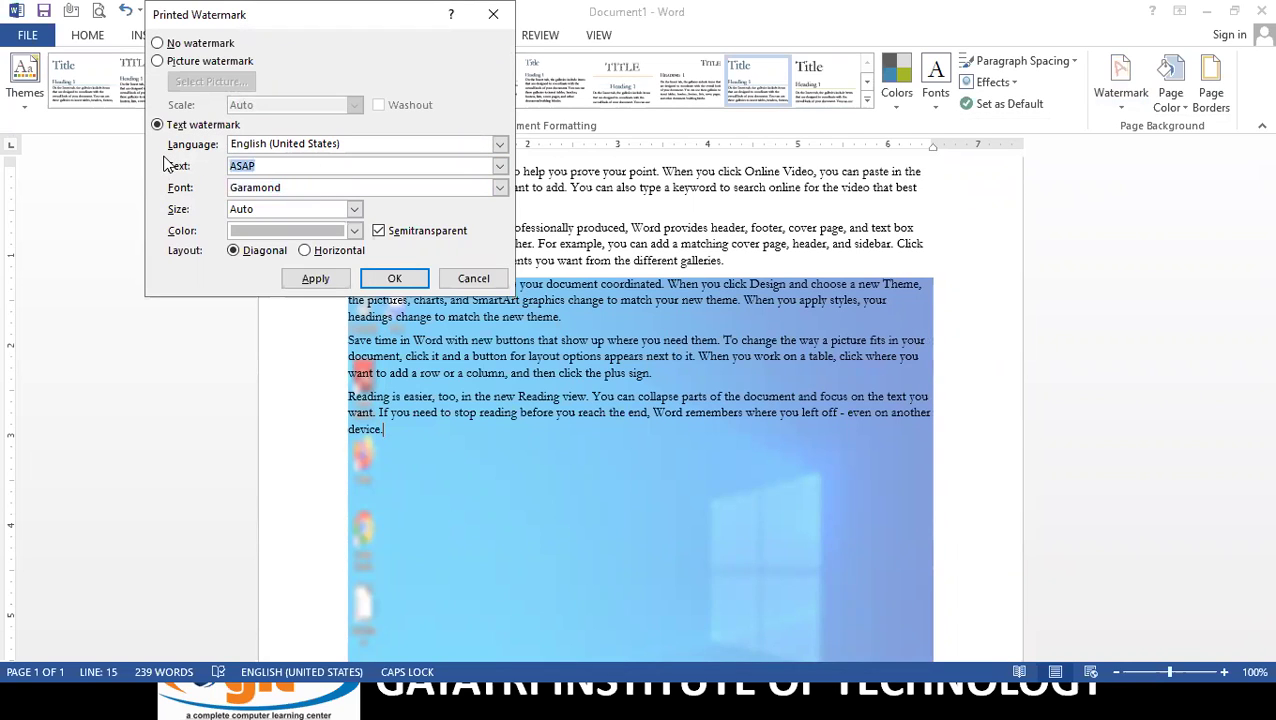
key(BackSpace)
text(SHIV)
Step: Make the text watermark dark blue and not semitransparent, then apply it
click(354, 230)
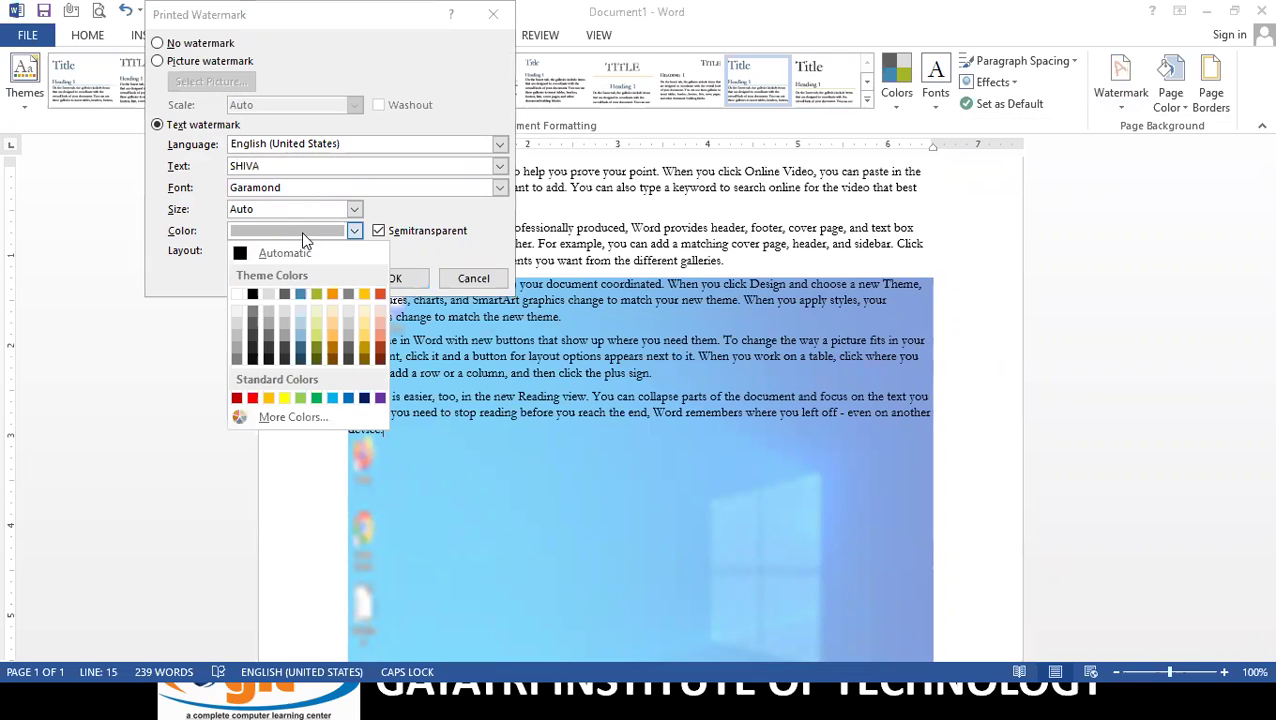
click(364, 398)
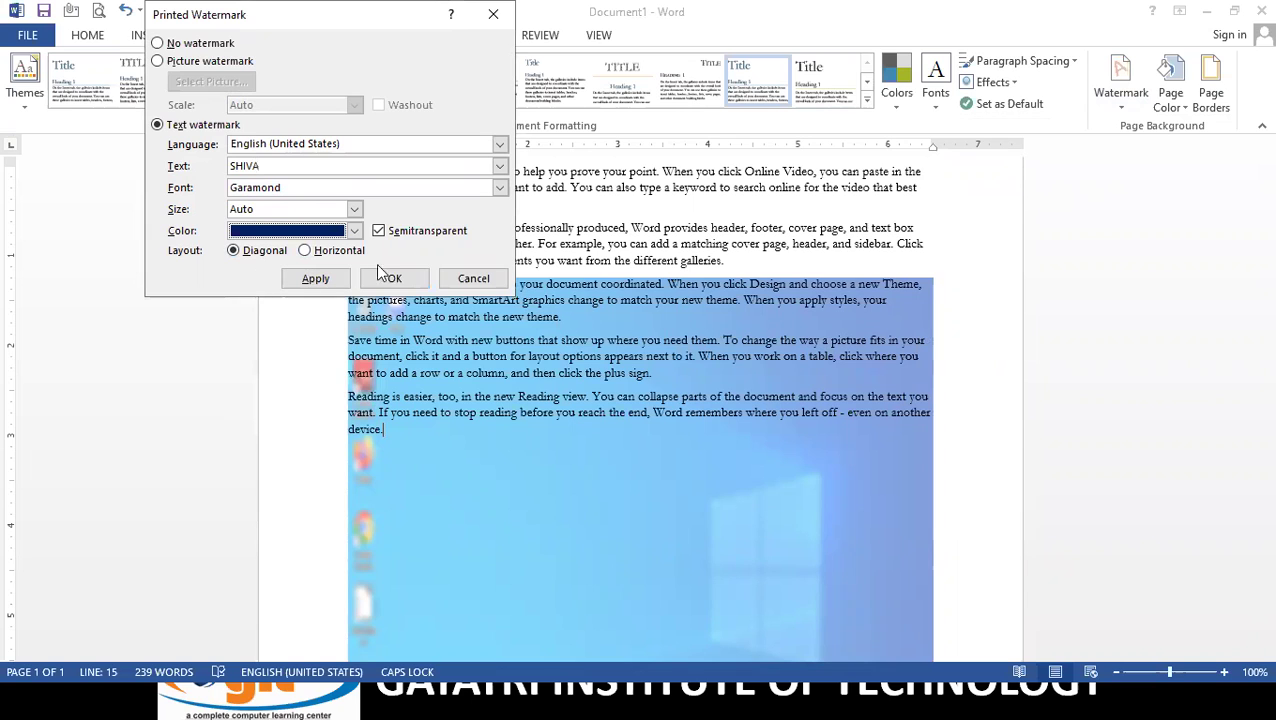
click(378, 230)
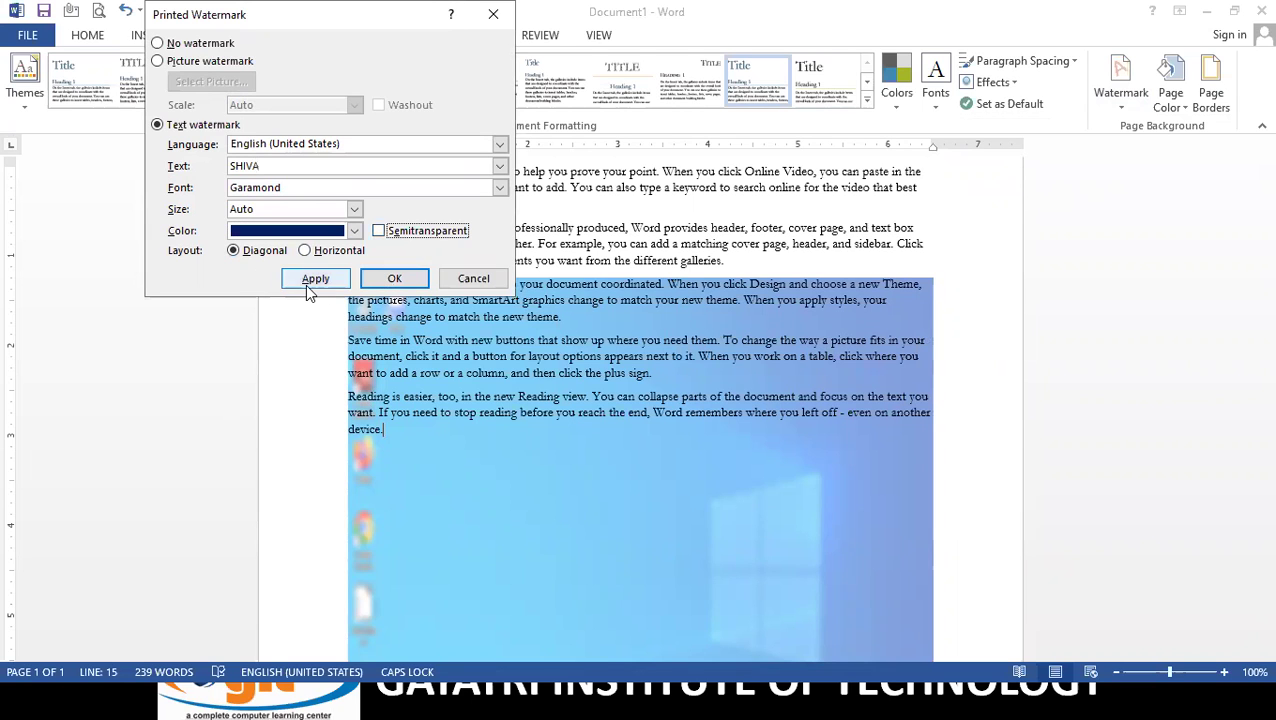
click(308, 282)
click(471, 281)
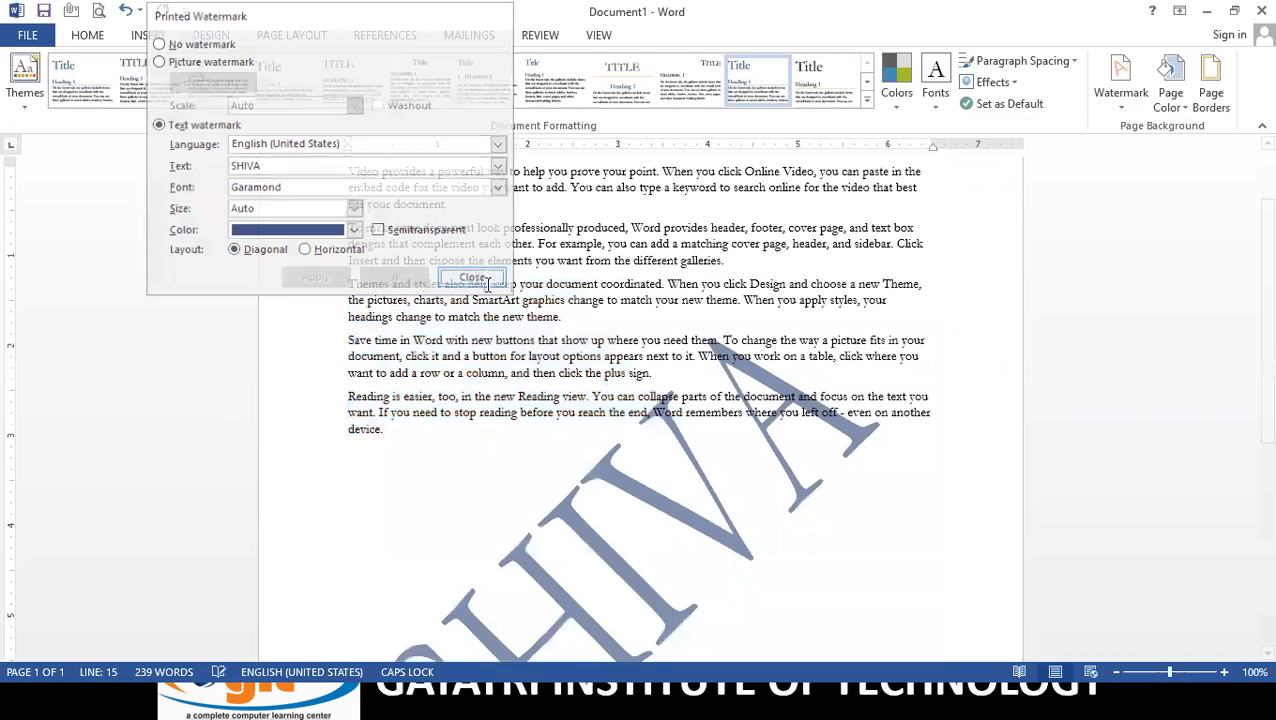
scroll(499, 300, down, 3)
Step: Scroll the page to check the dark-blue diagonal watermark, then bring up Page Color choices
scroll(499, 300, down, 2)
scroll(499, 304, up, 3)
scroll(499, 304, up, 5)
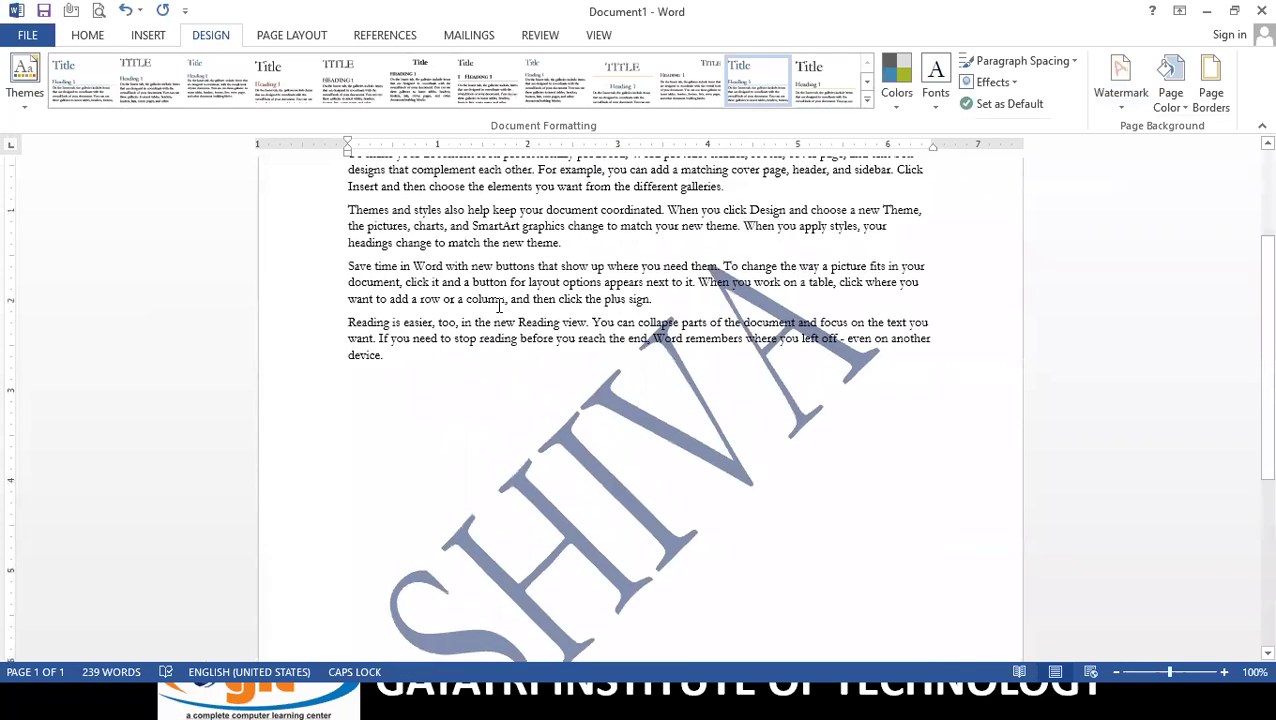
scroll(499, 305, down, 6)
scroll(499, 305, up, 2)
scroll(499, 305, up, 4)
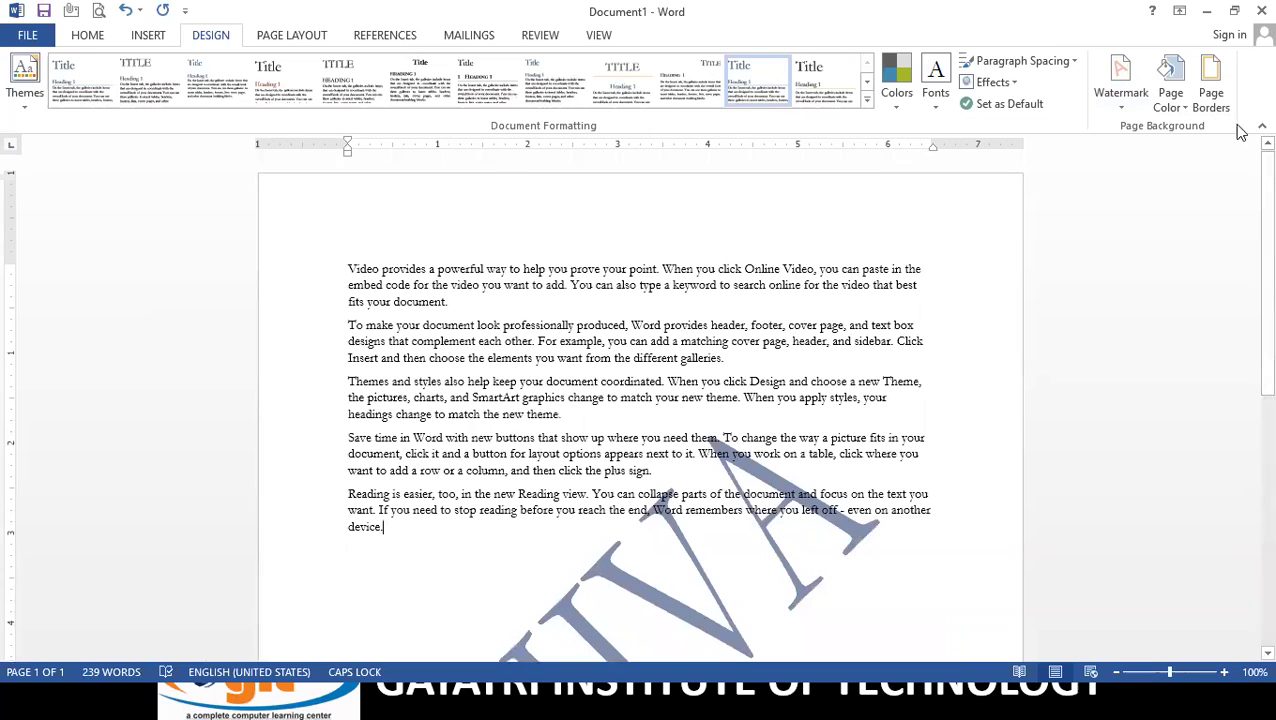
click(1181, 106)
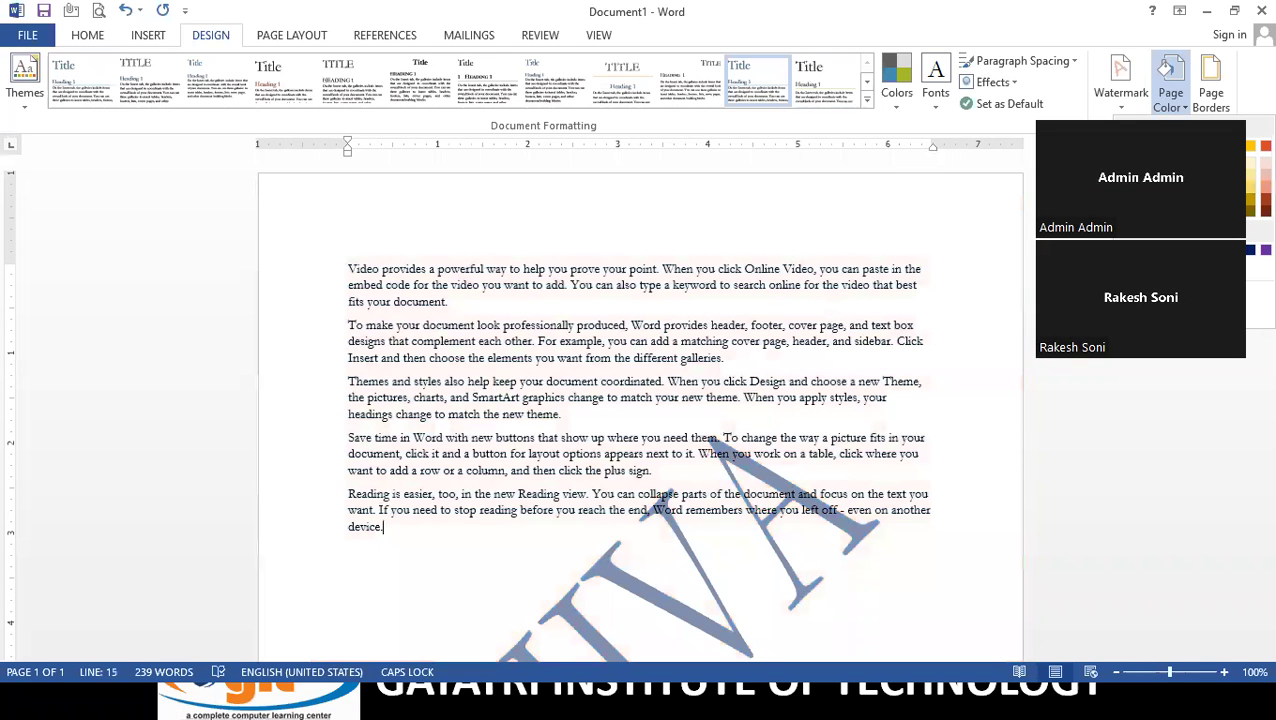
Step: Set the page colour to a custom red of RGB 196, 42, 57 via More Colors
click(1170, 295)
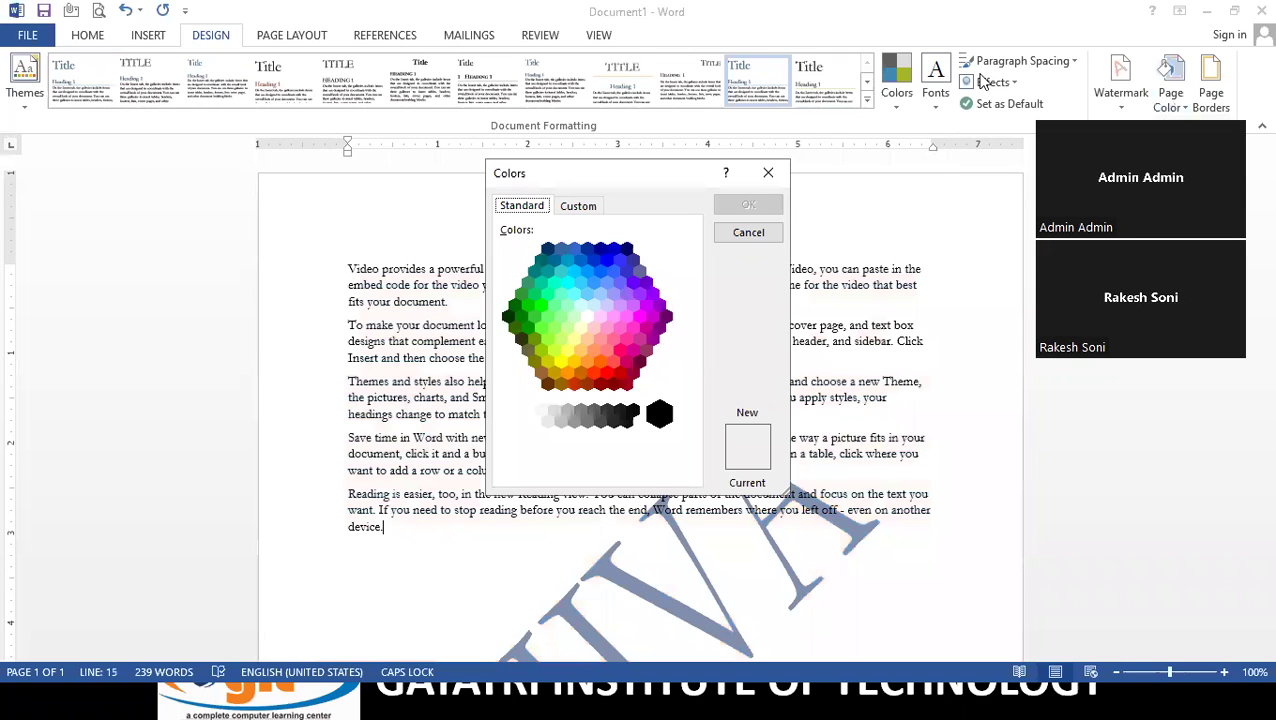
click(931, 208)
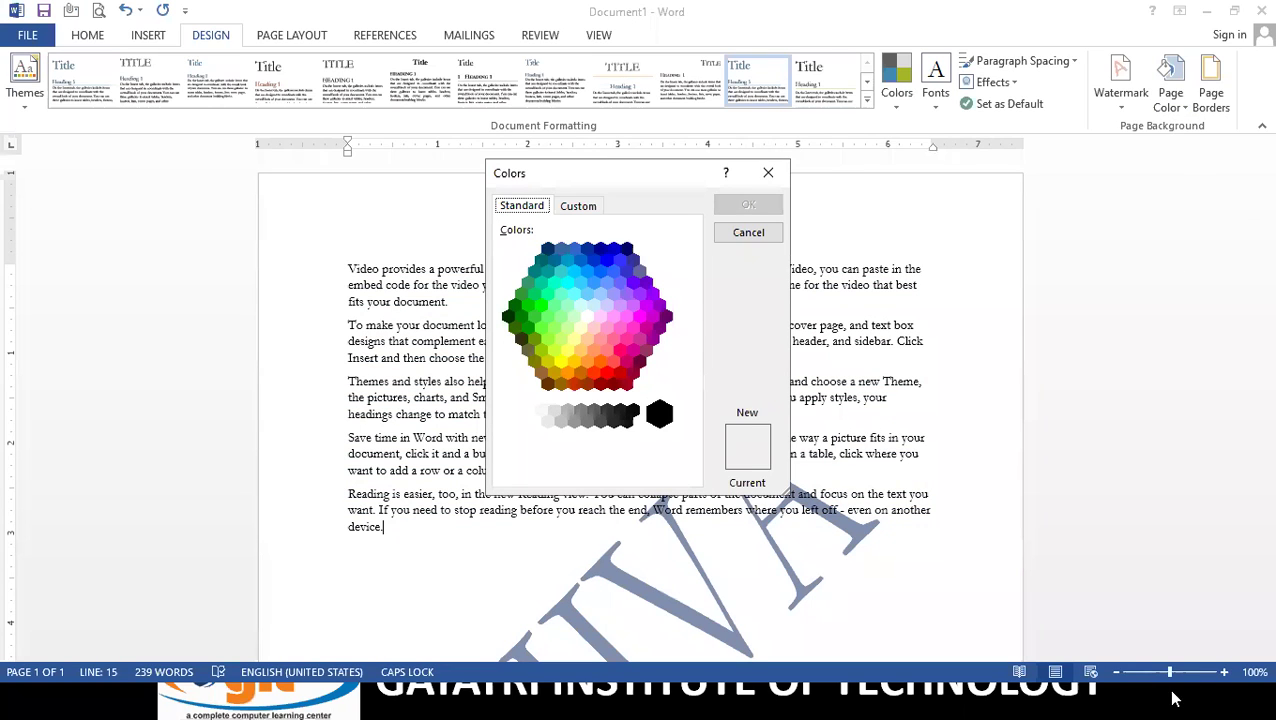
click(578, 206)
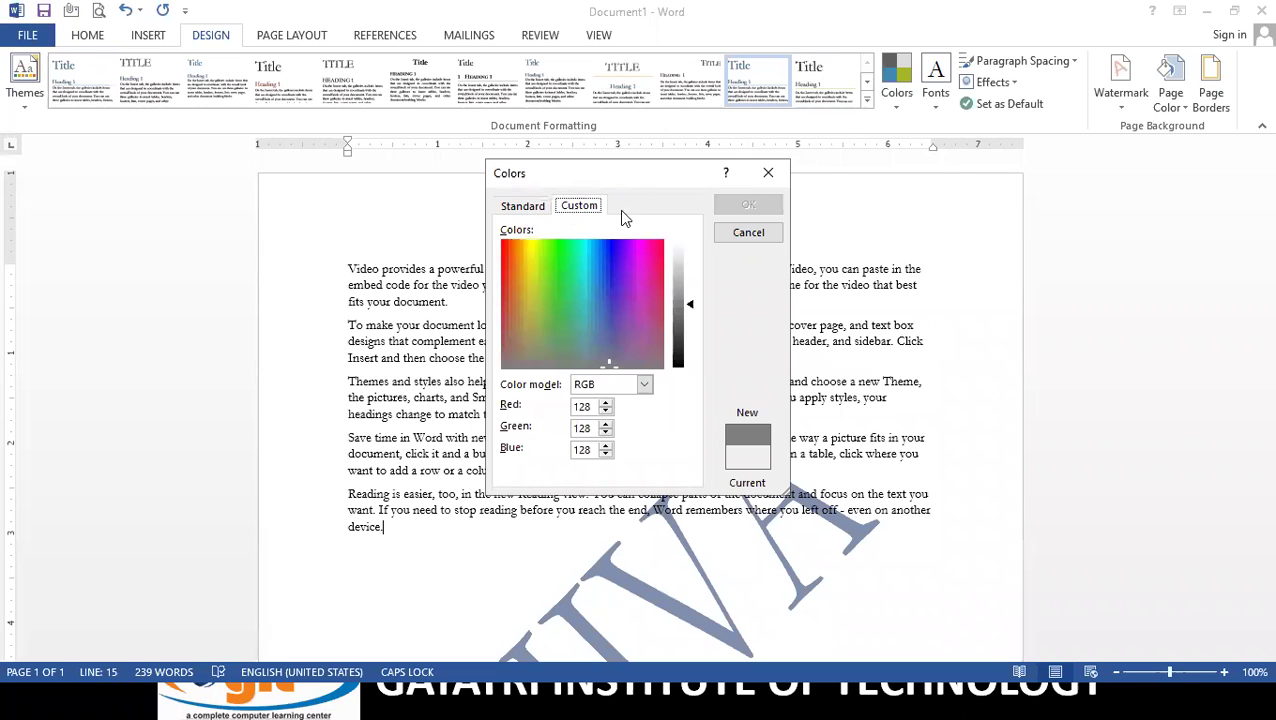
click(552, 276)
click(578, 257)
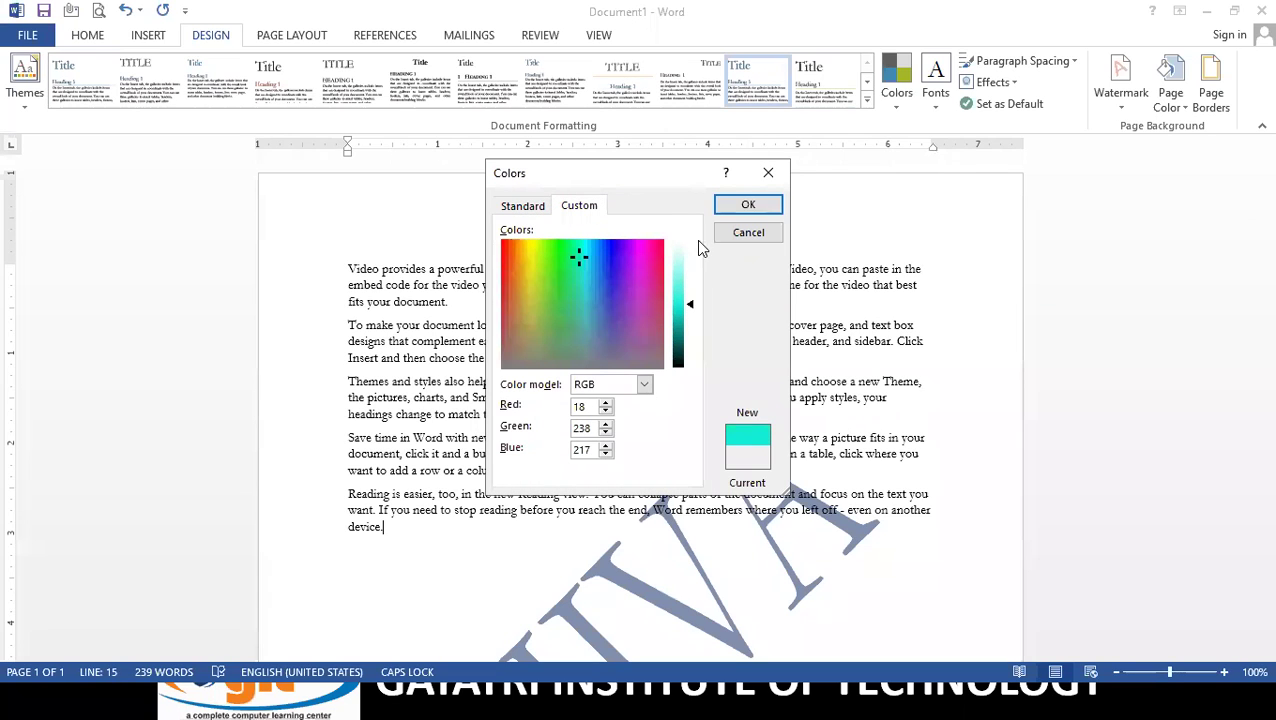
drag(697, 305, 690, 325)
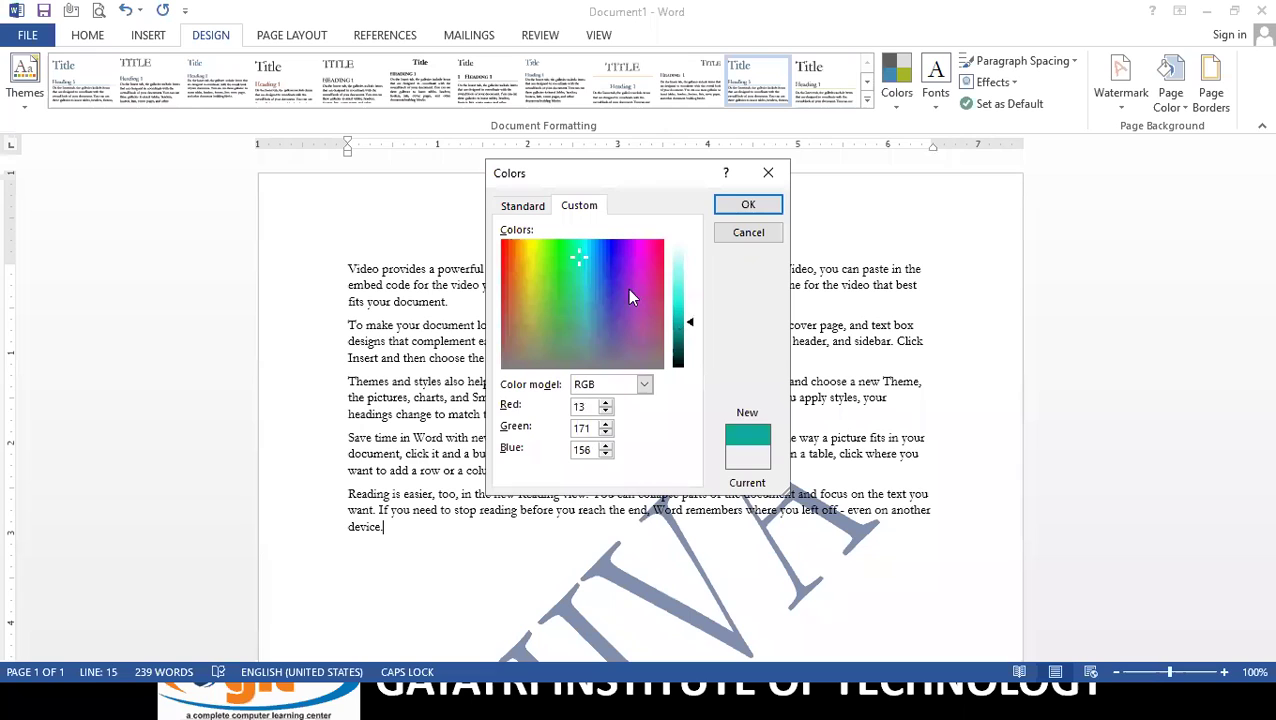
click(657, 284)
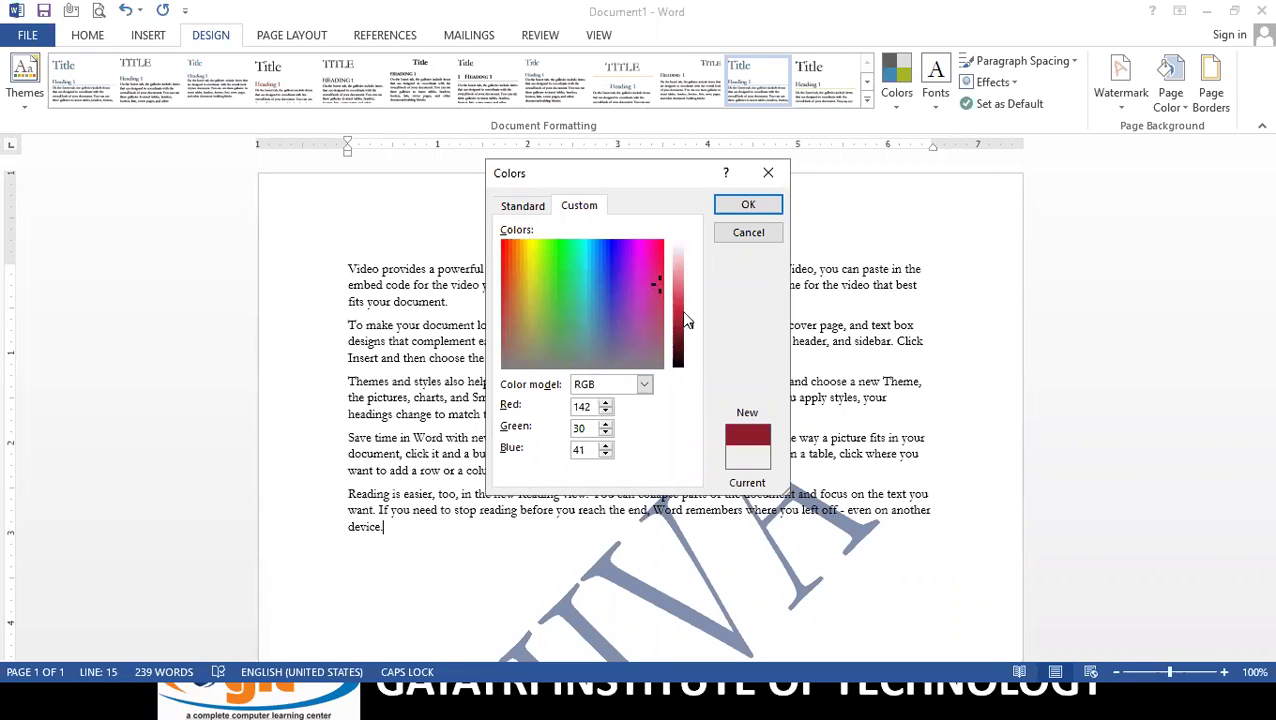
click(688, 309)
click(752, 206)
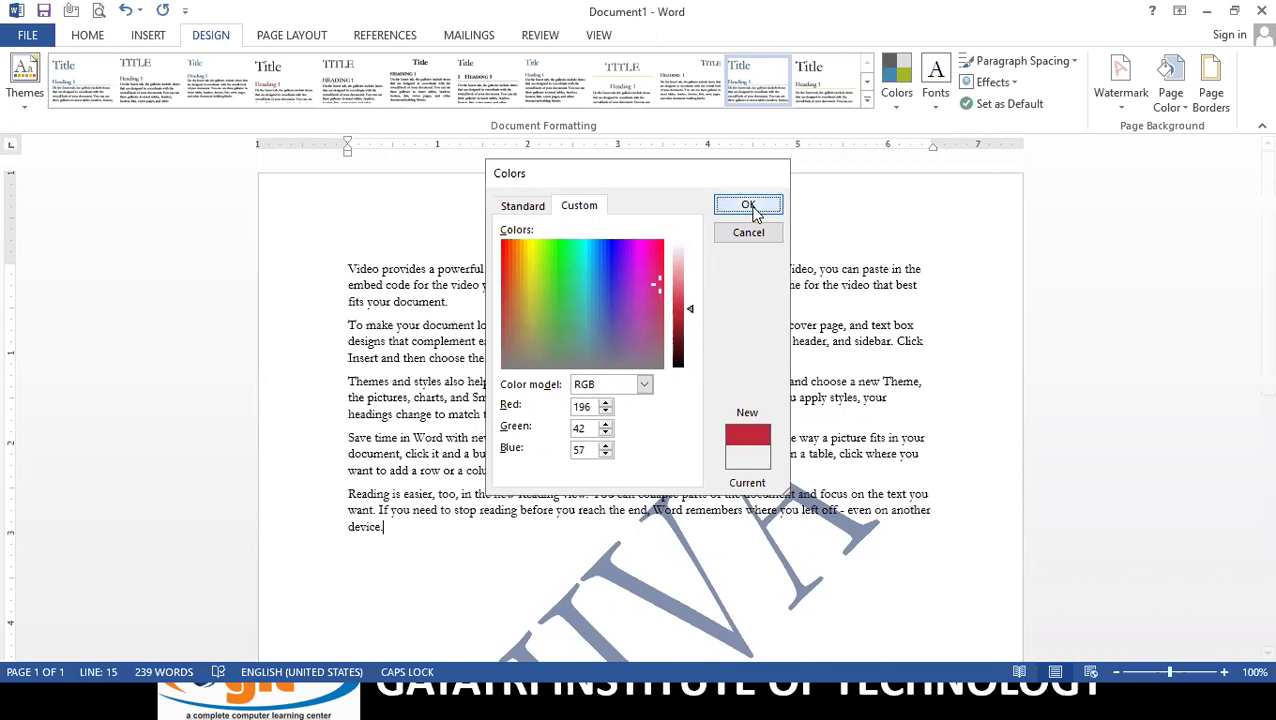
Step: Change the page background to a one-colour red-to-white gradient with horizontal shading
click(1176, 108)
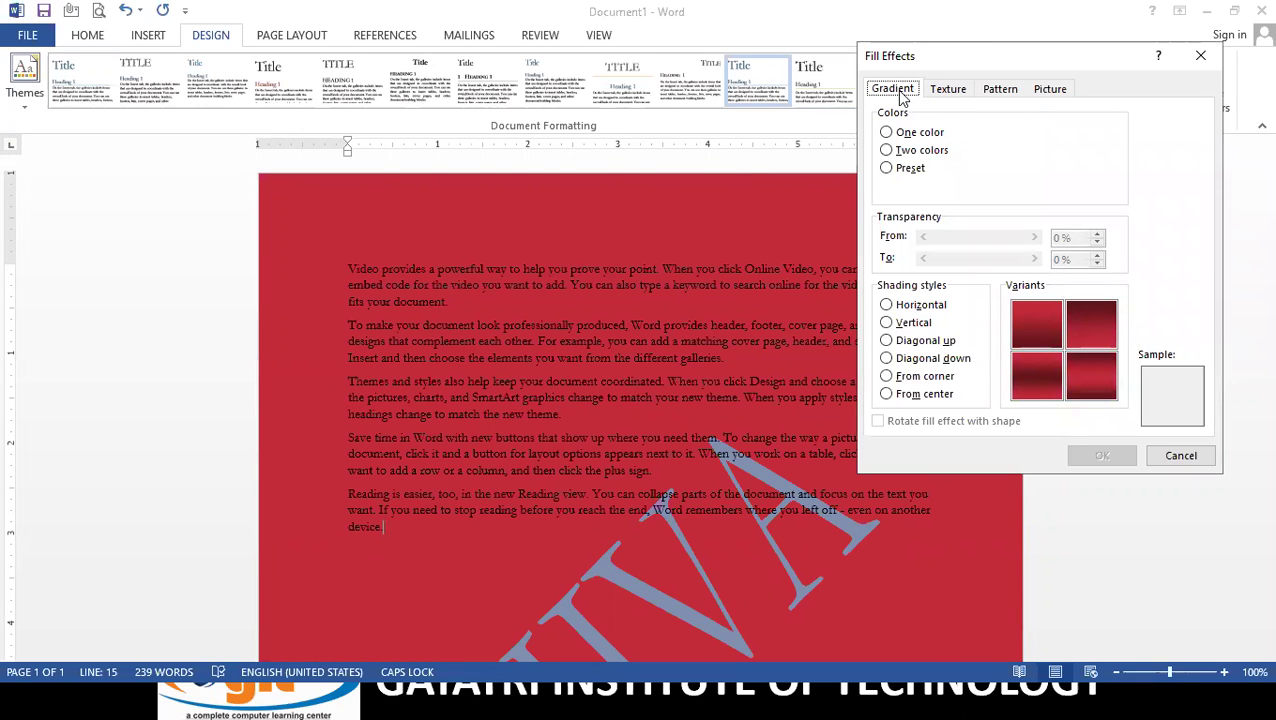
click(906, 134)
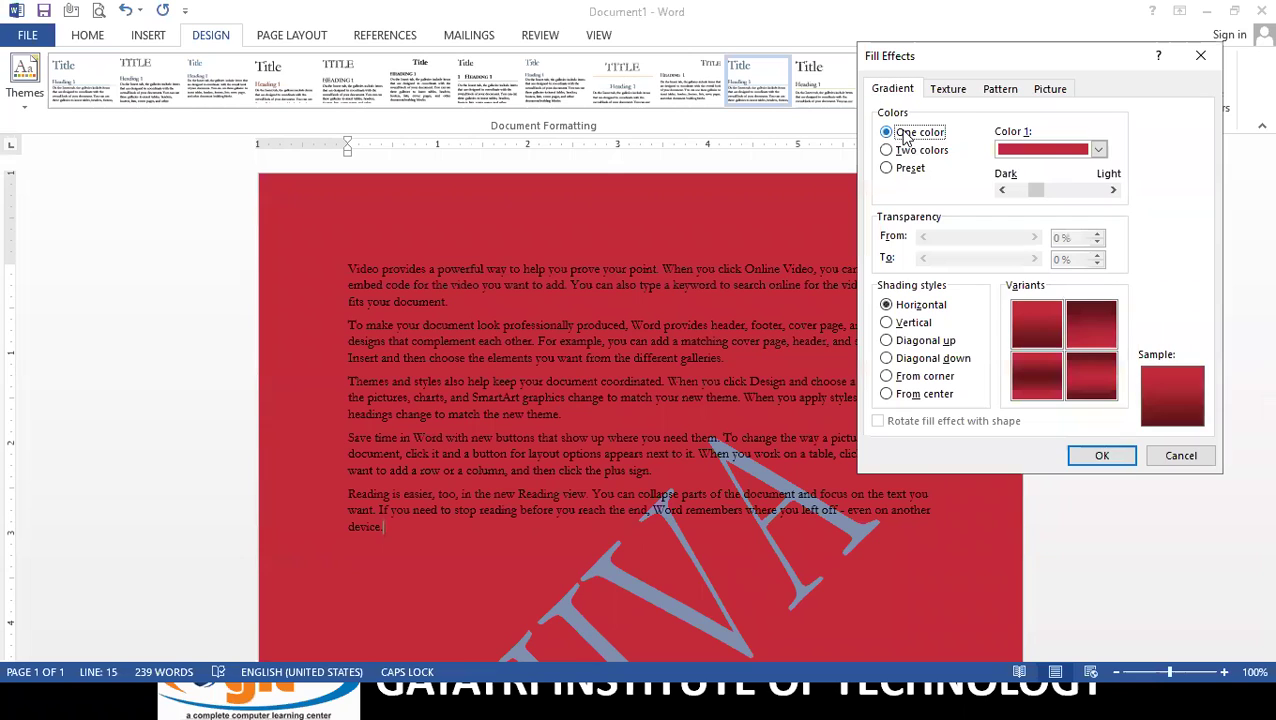
drag(1036, 190, 1067, 190)
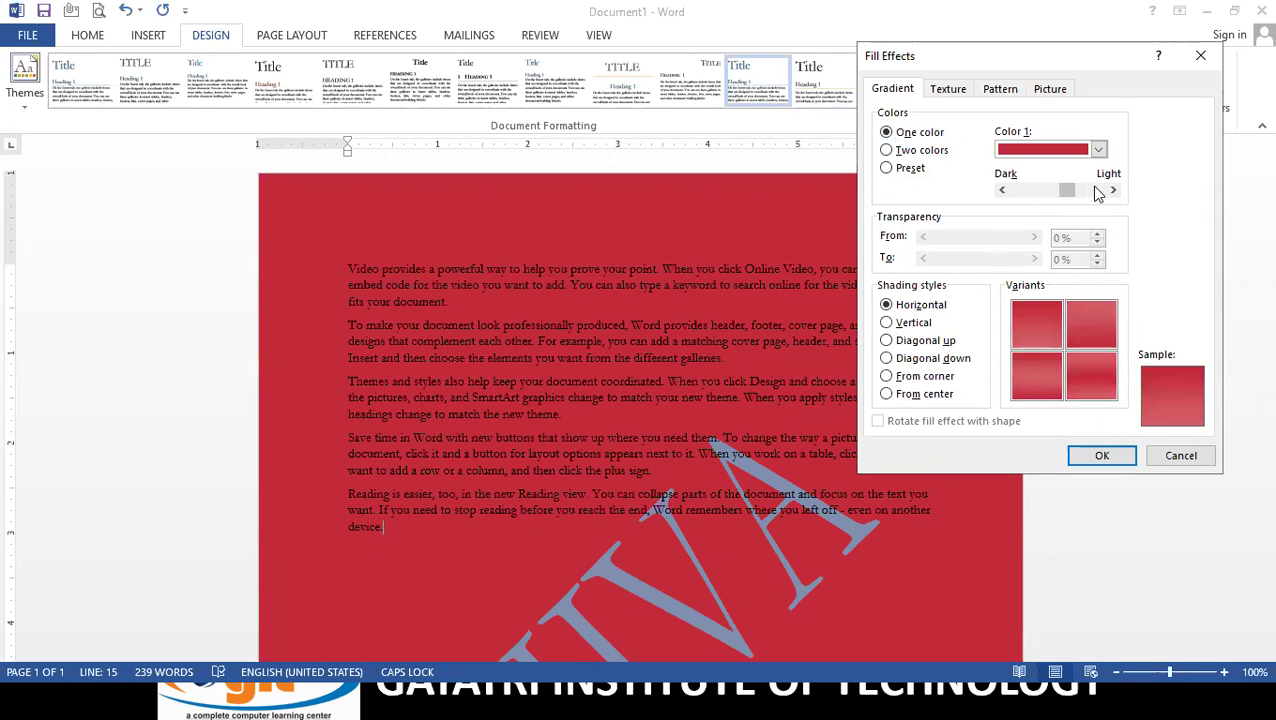
mouse_move(1068, 191)
mouse_down()
mouse_move(1054, 190)
mouse_move(1095, 190)
mouse_up()
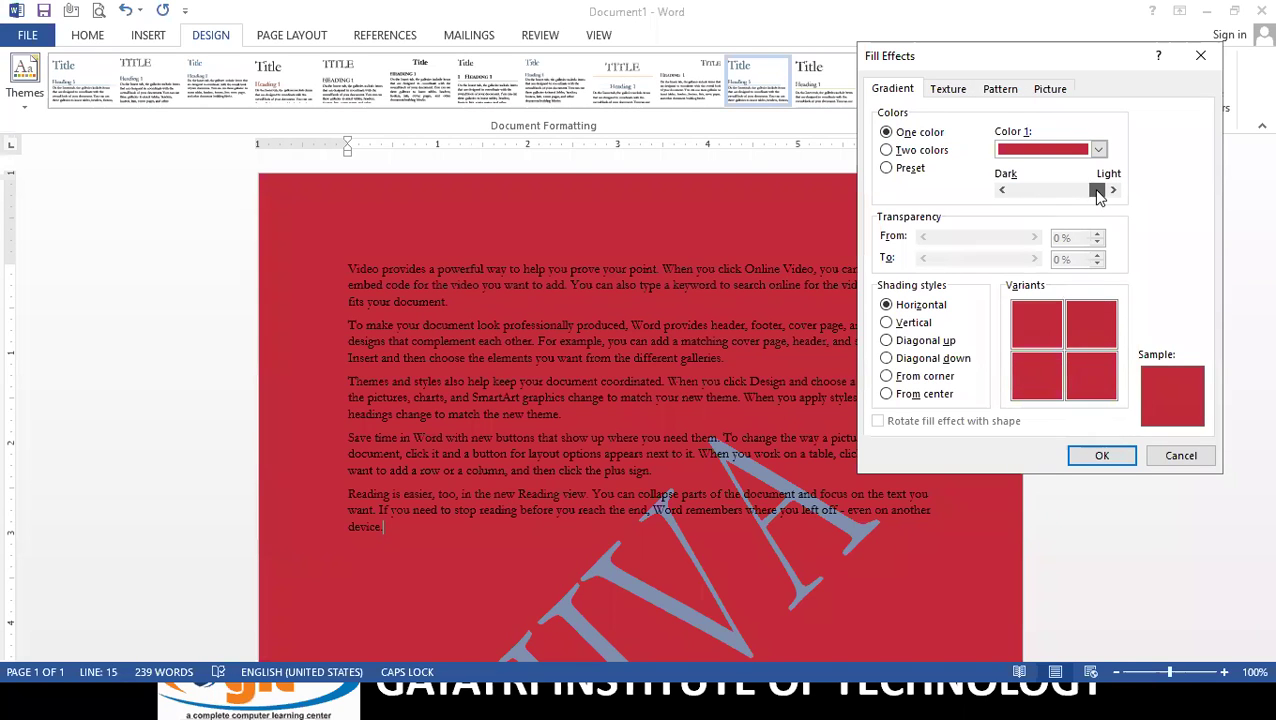
click(1102, 456)
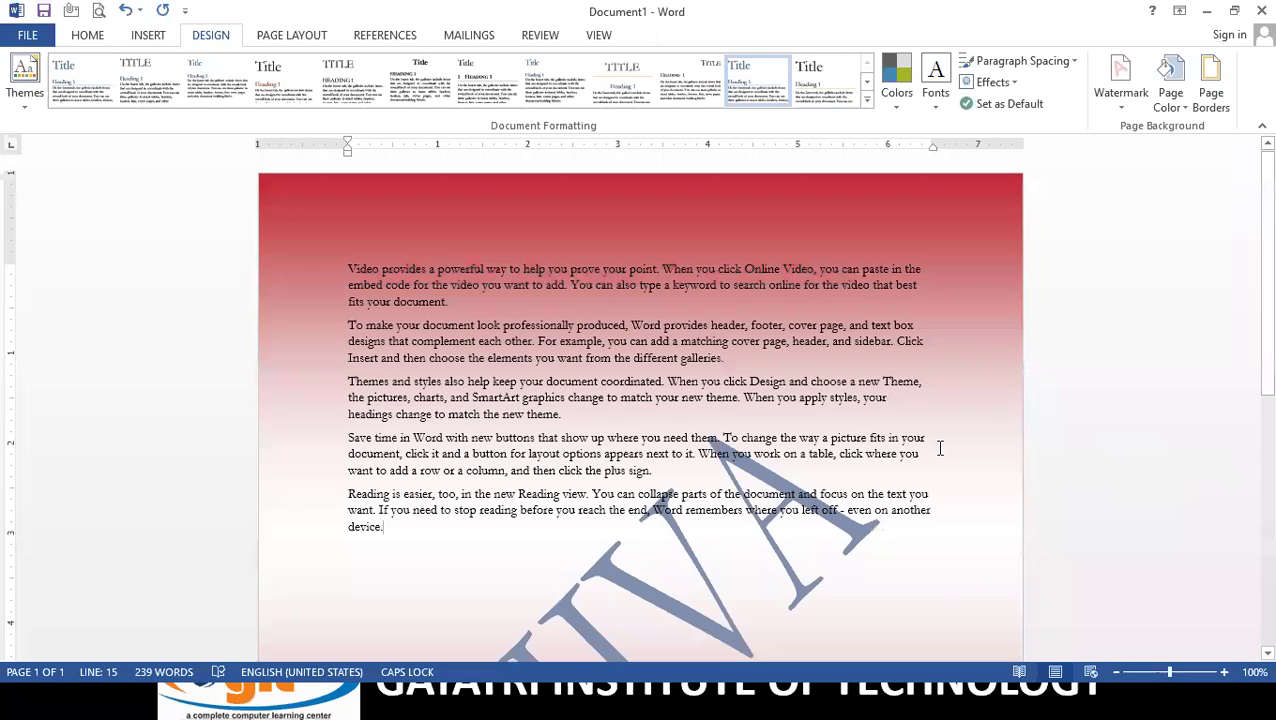
scroll(797, 404, down, 4)
scroll(797, 404, down, 3)
scroll(797, 404, down, 3)
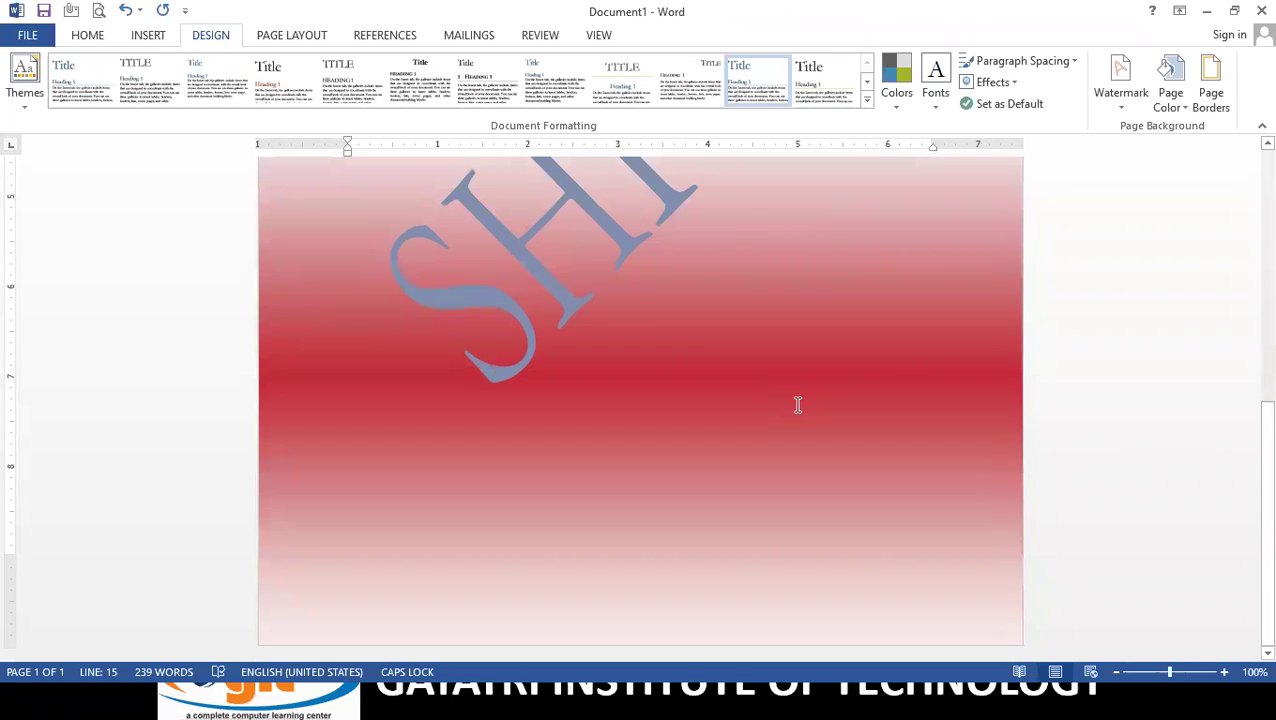
scroll(797, 404, up, 5)
scroll(797, 402, up, 4)
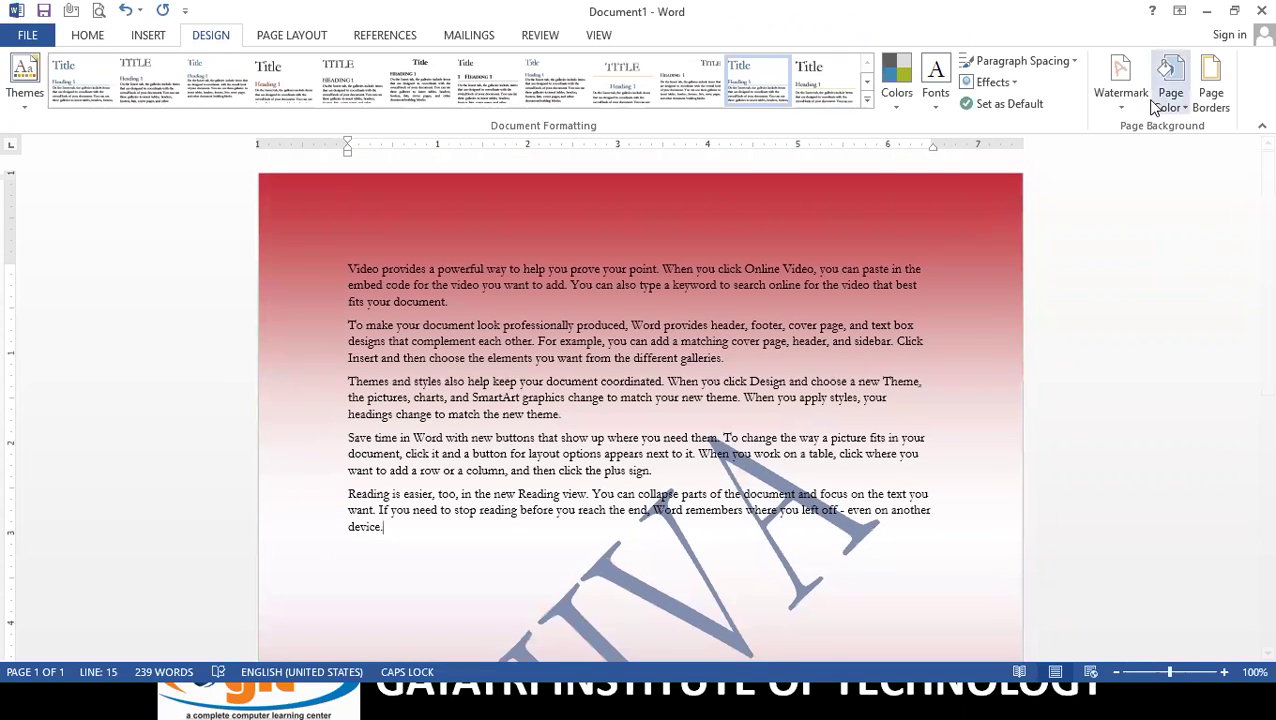
click(1160, 98)
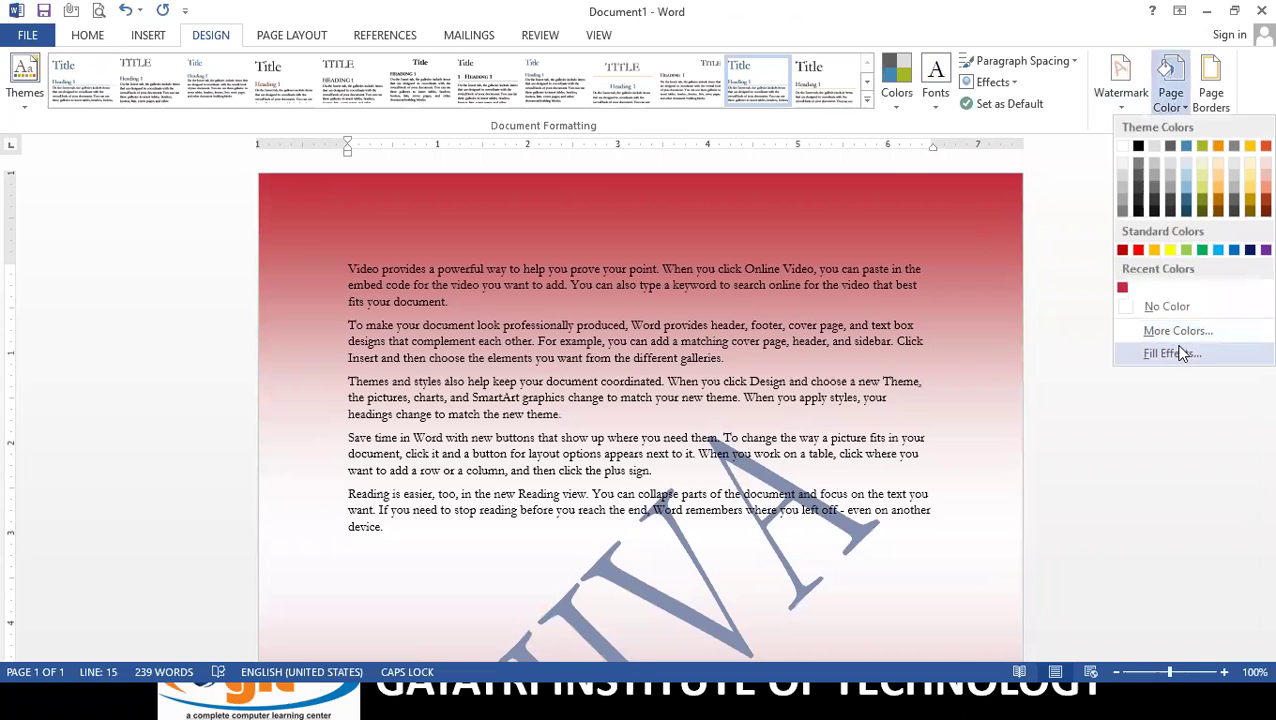
Step: Switch the fill gradient to two colours, with dark gold as the second colour
click(1170, 353)
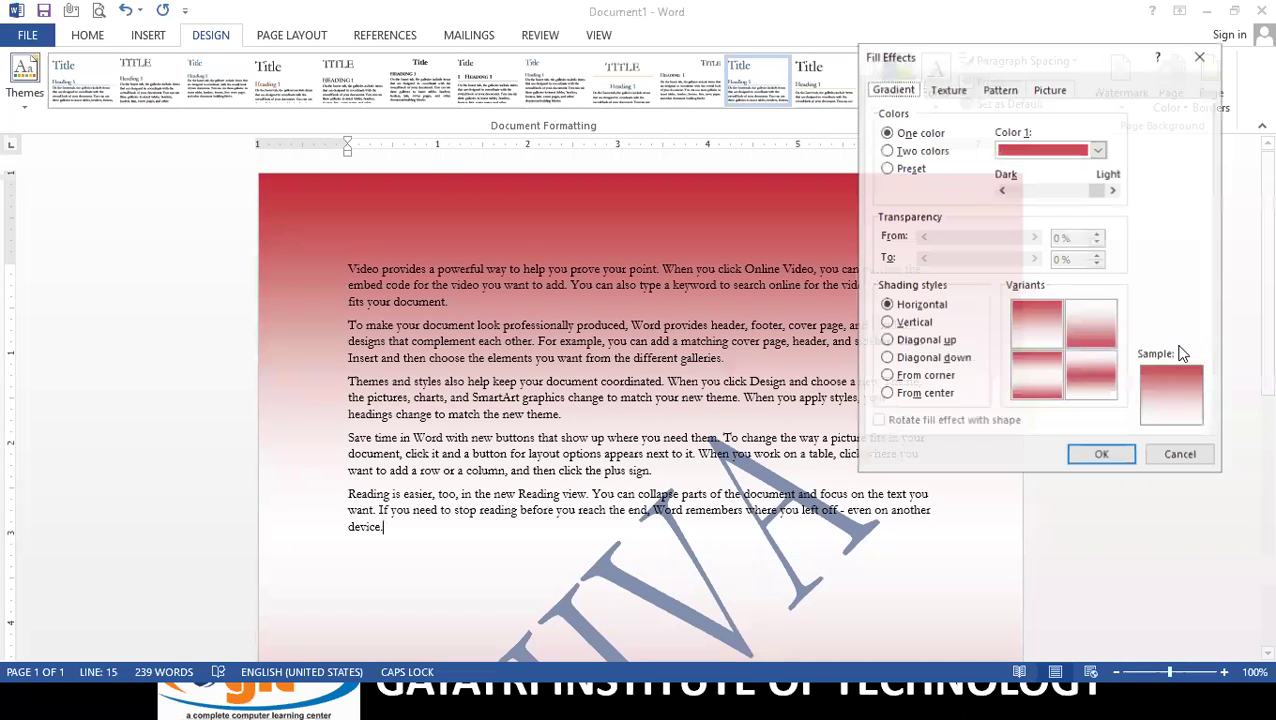
click(918, 152)
click(1099, 191)
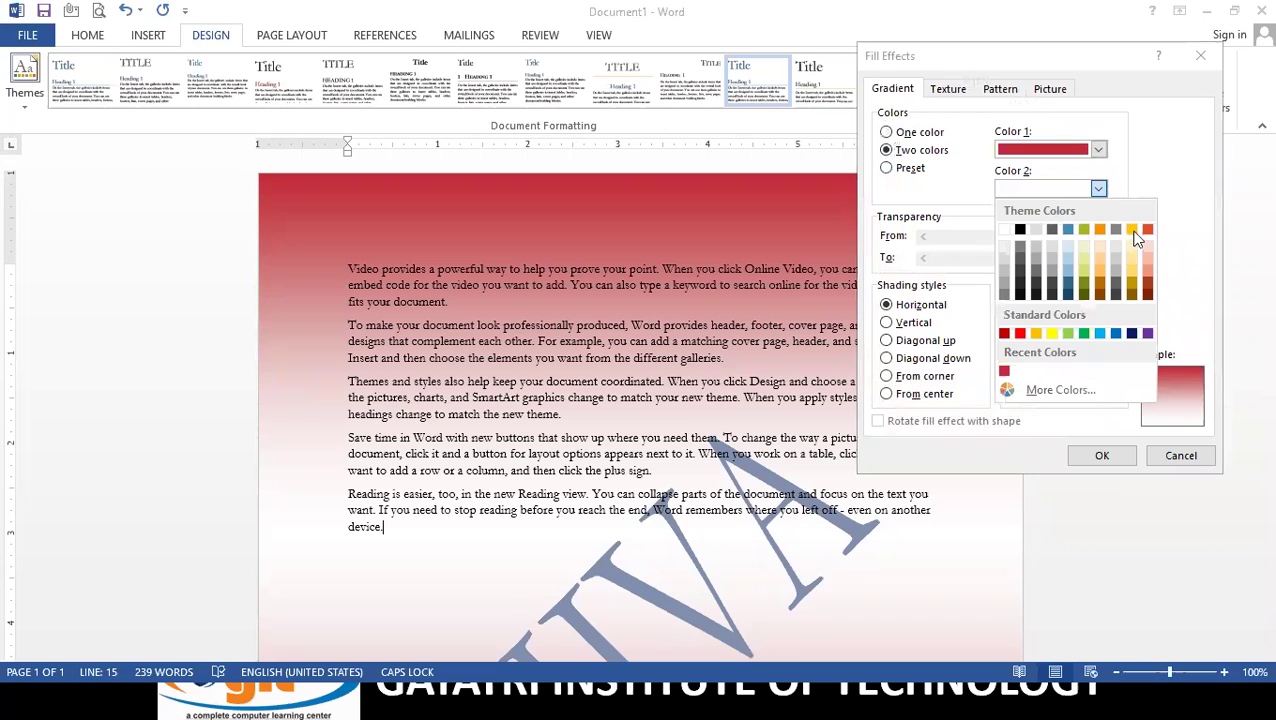
click(1132, 282)
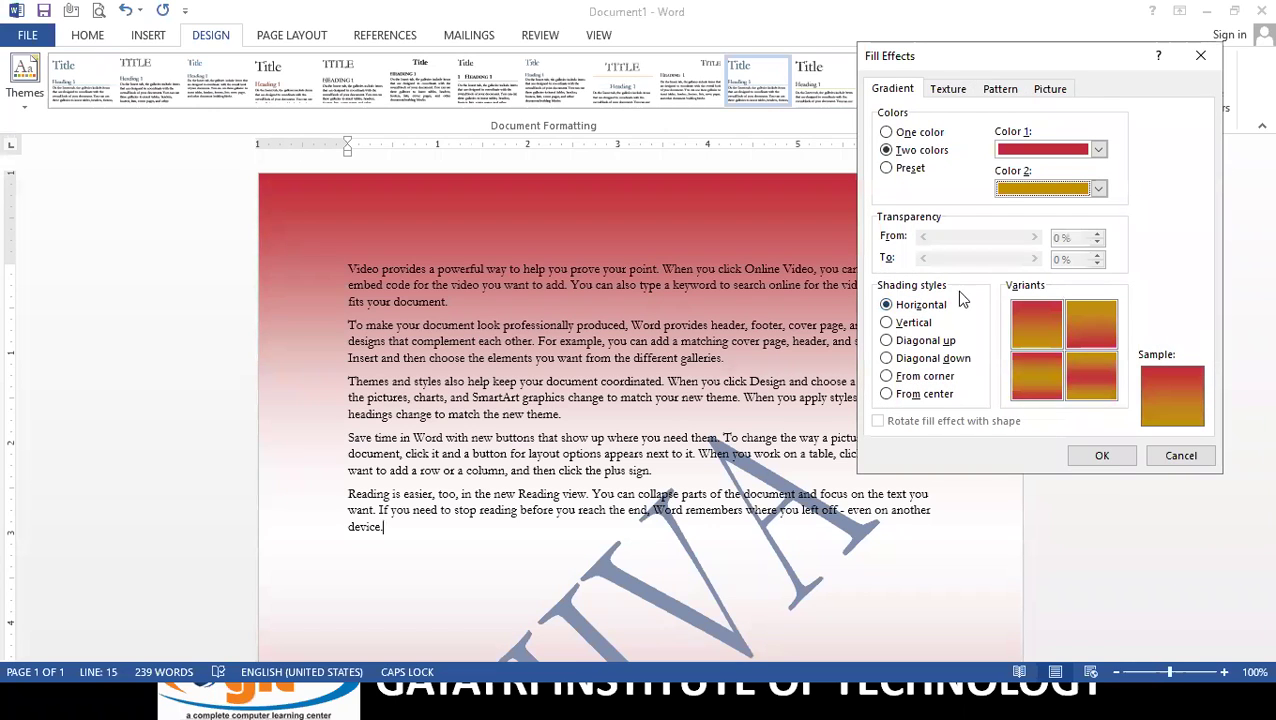
Step: Use the From center shading style and apply the gradient to the page
click(913, 326)
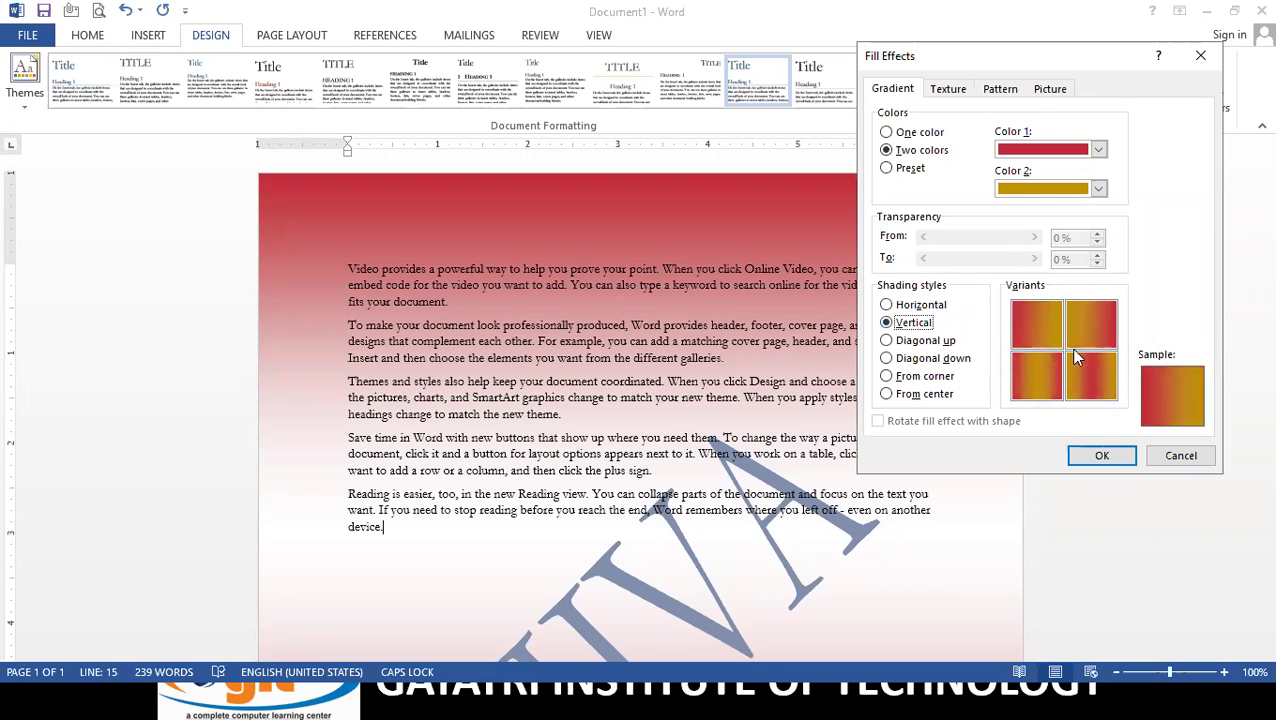
click(920, 341)
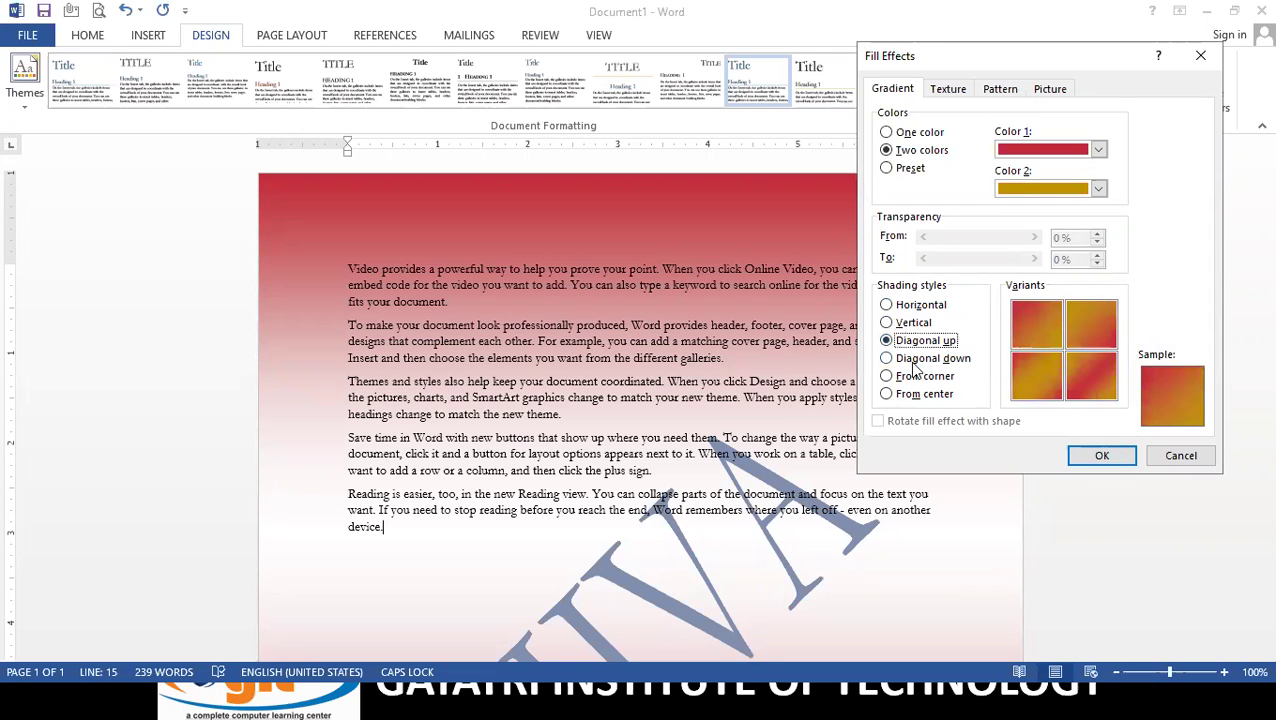
click(915, 358)
click(915, 376)
click(910, 395)
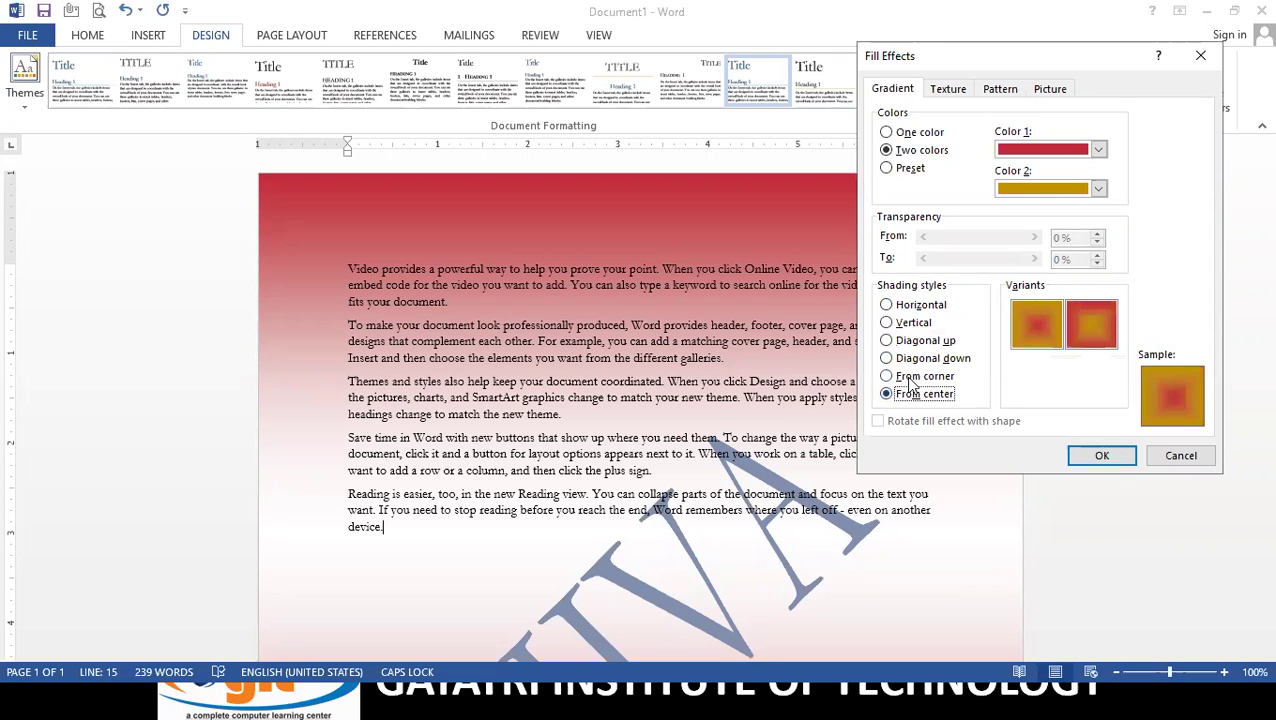
click(1100, 456)
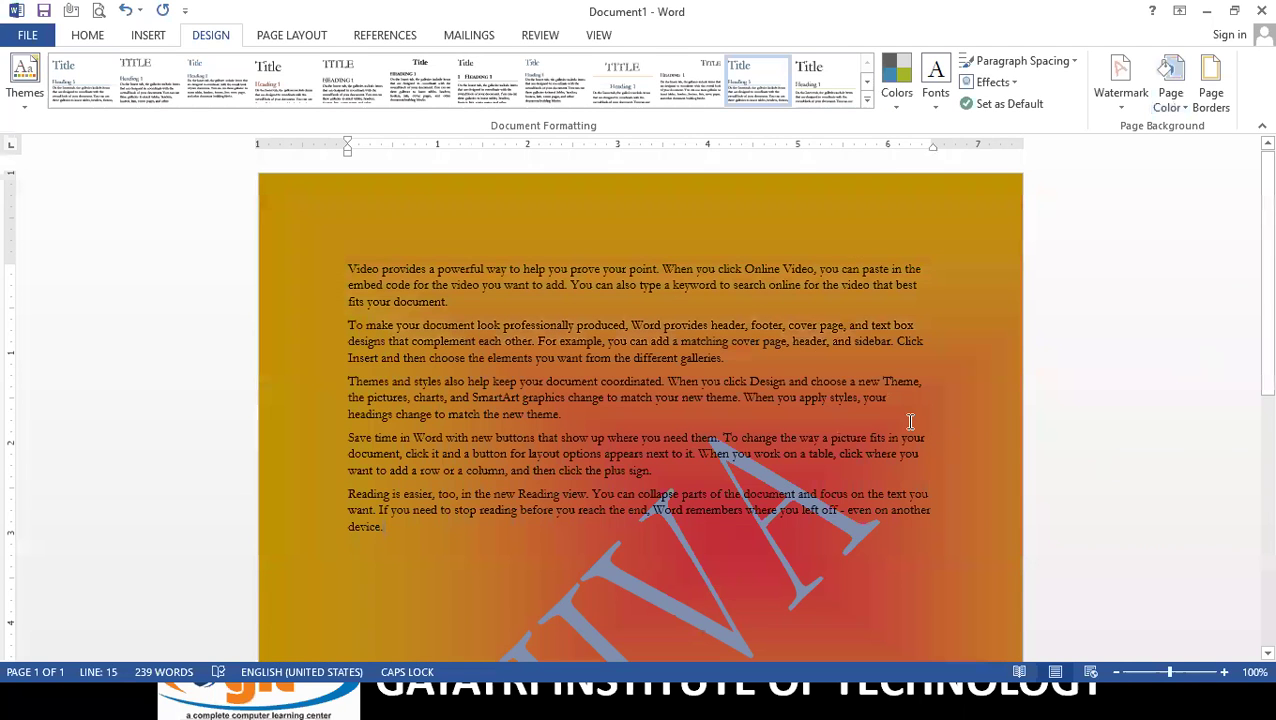
scroll(910, 421, down, 5)
scroll(910, 421, down, 4)
scroll(910, 419, down, 1)
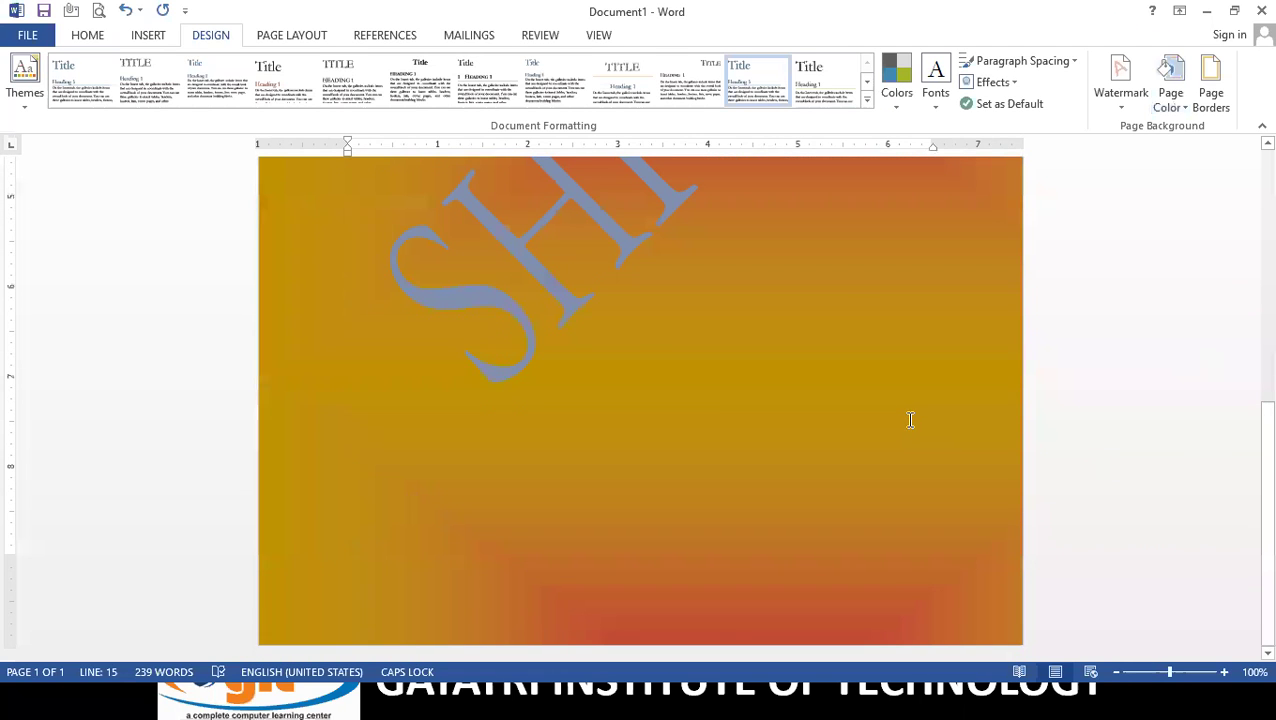
scroll(910, 420, up, 4)
scroll(910, 420, up, 3)
scroll(910, 420, up, 3)
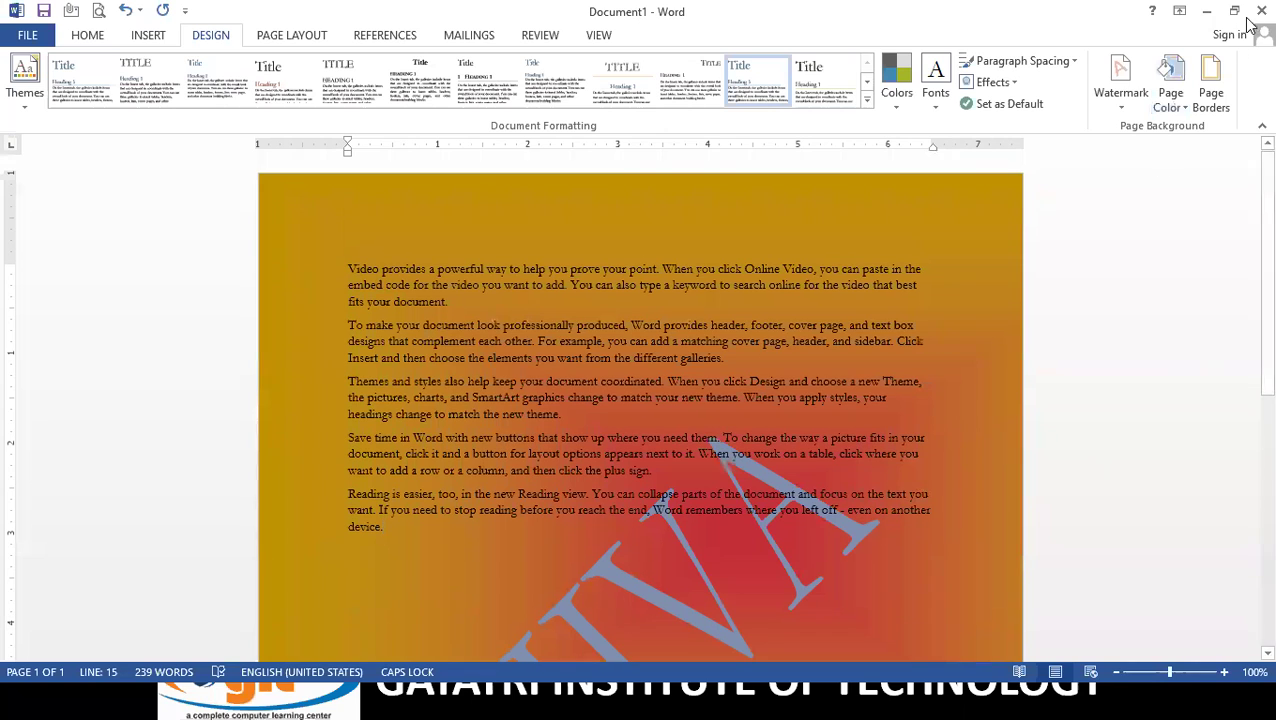
Step: Apply the Fish fossil texture as the page background
click(1165, 100)
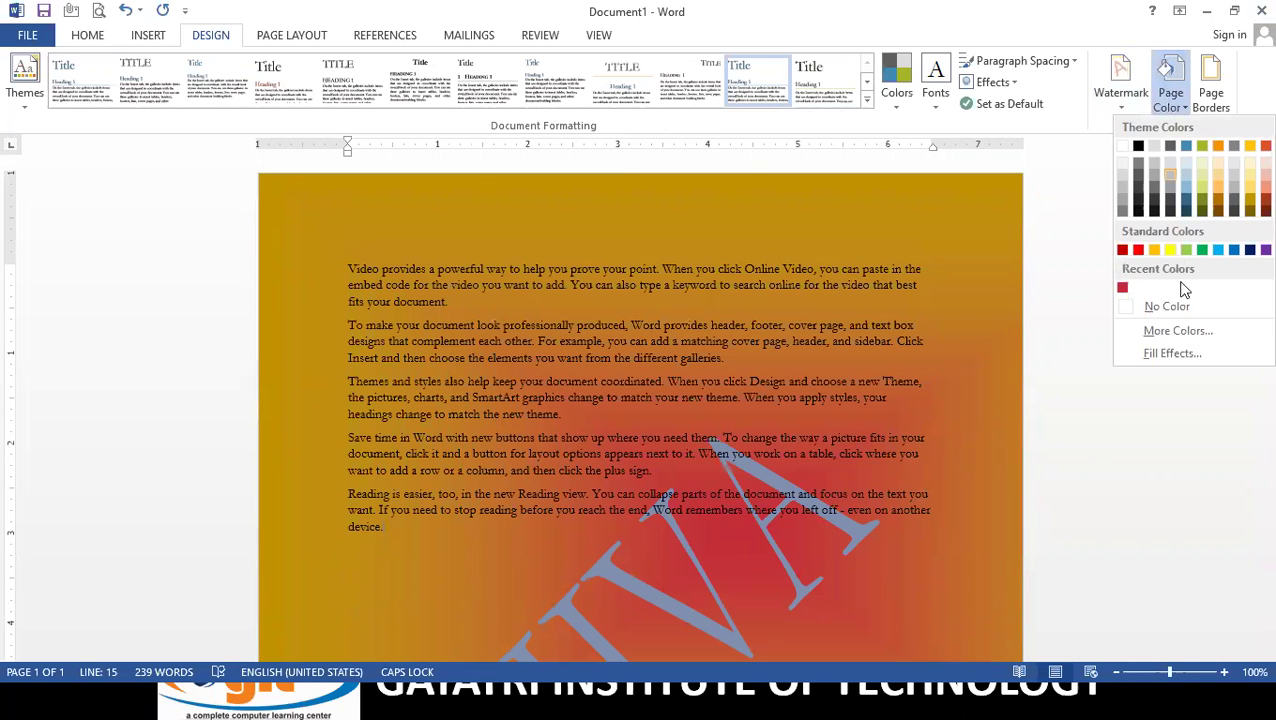
click(1182, 353)
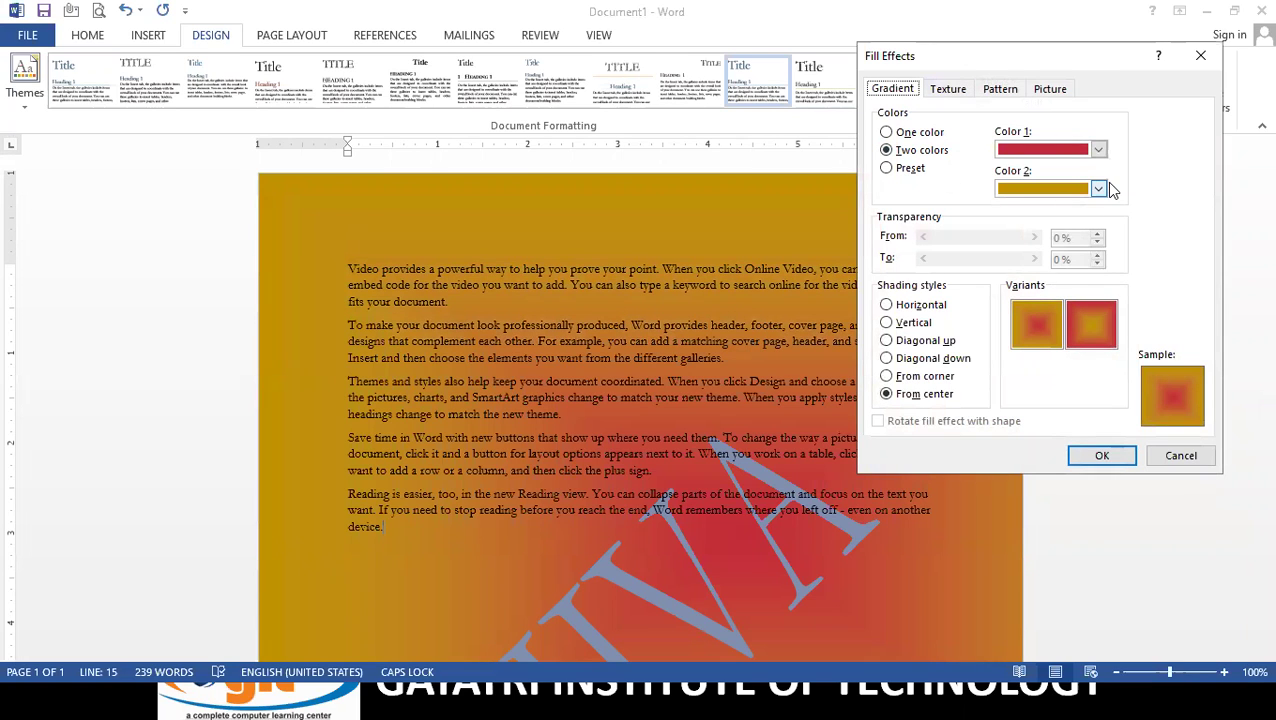
click(950, 90)
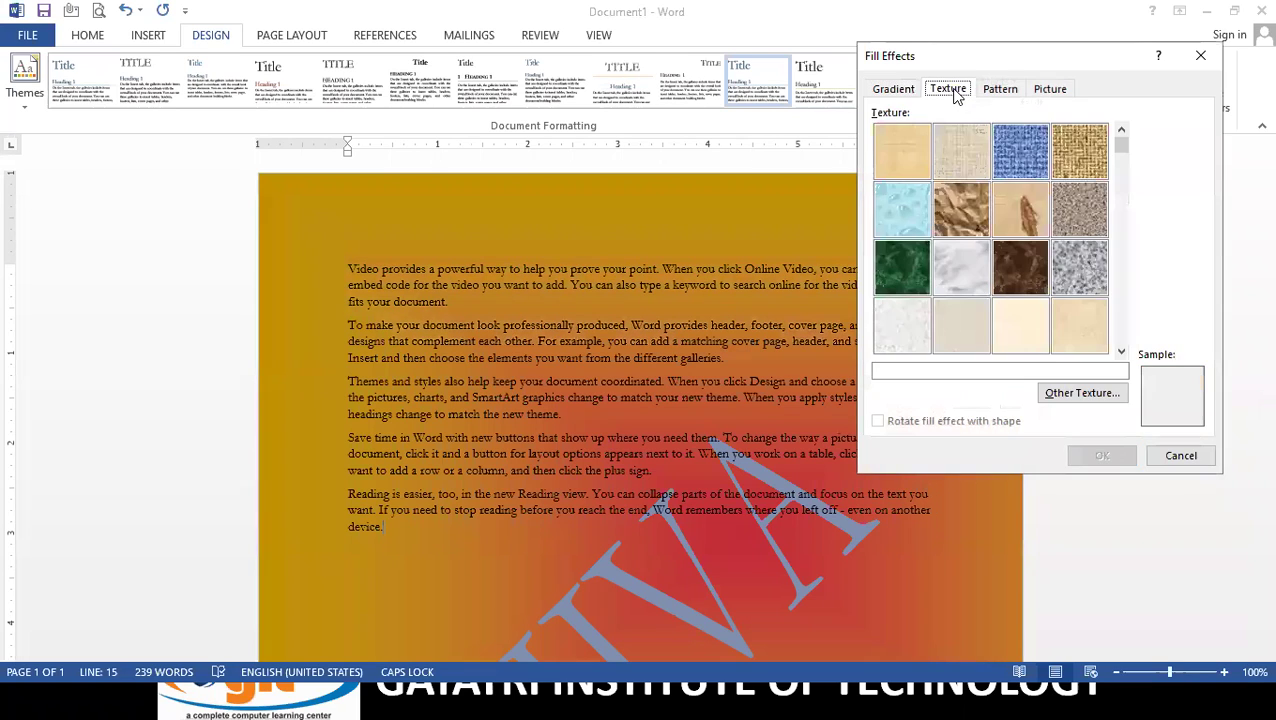
click(897, 267)
click(1012, 208)
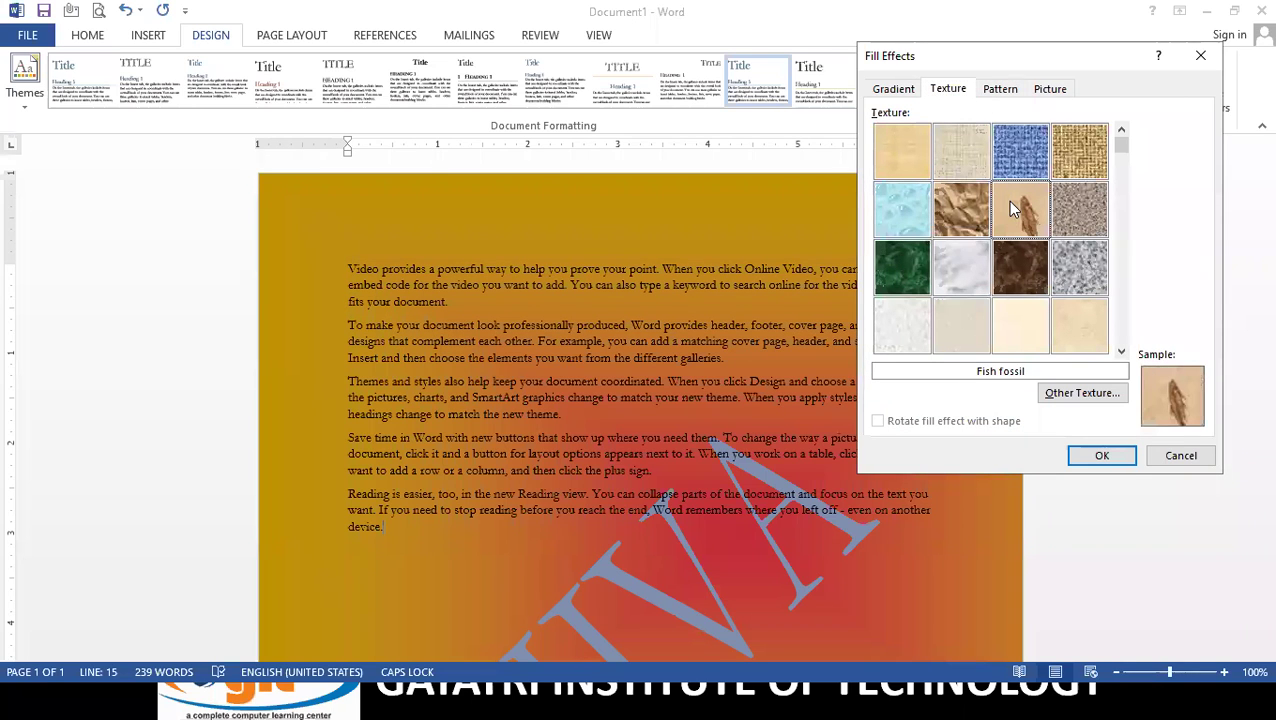
click(1102, 456)
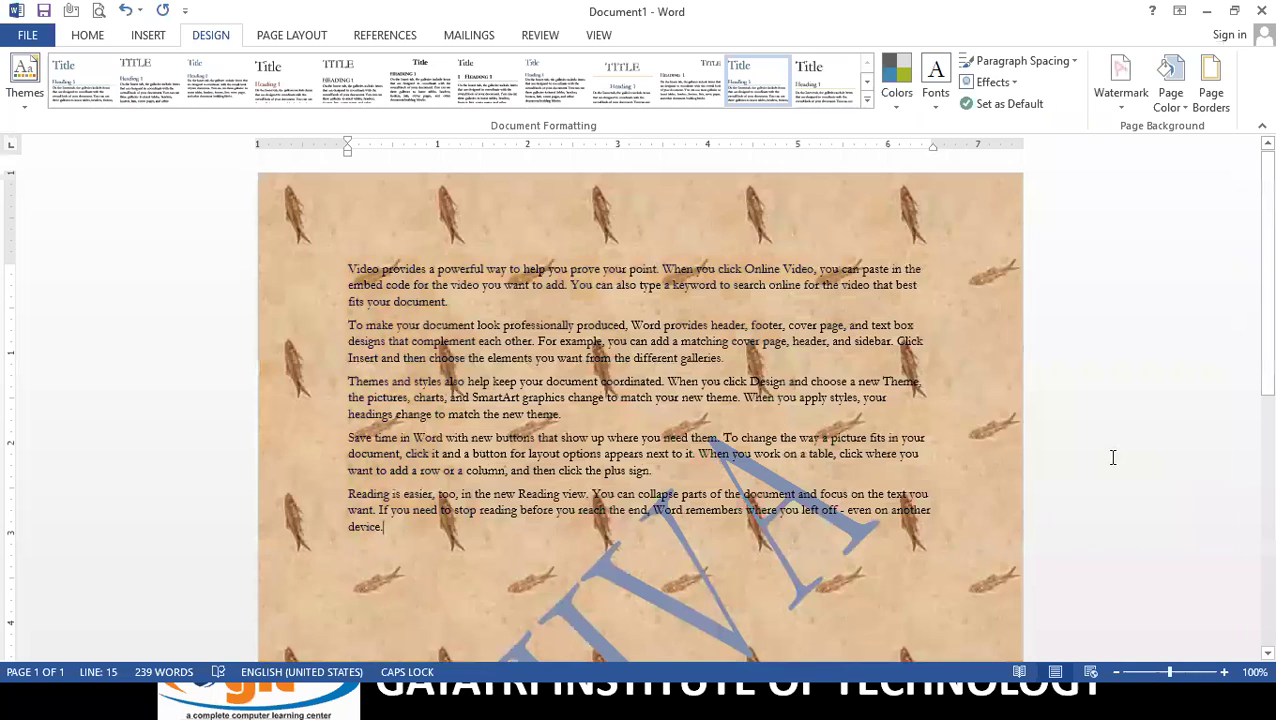
scroll(673, 399, down, 5)
scroll(673, 399, down, 2)
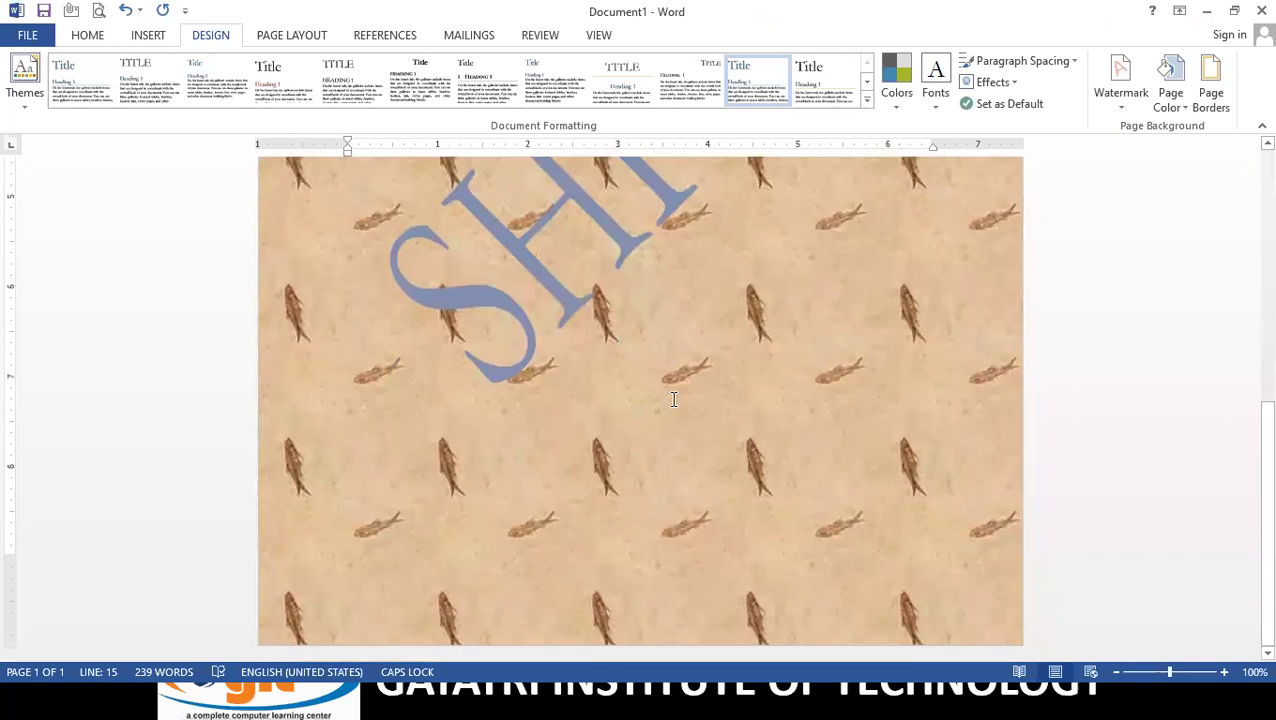
scroll(672, 402, up, 4)
scroll(672, 405, up, 4)
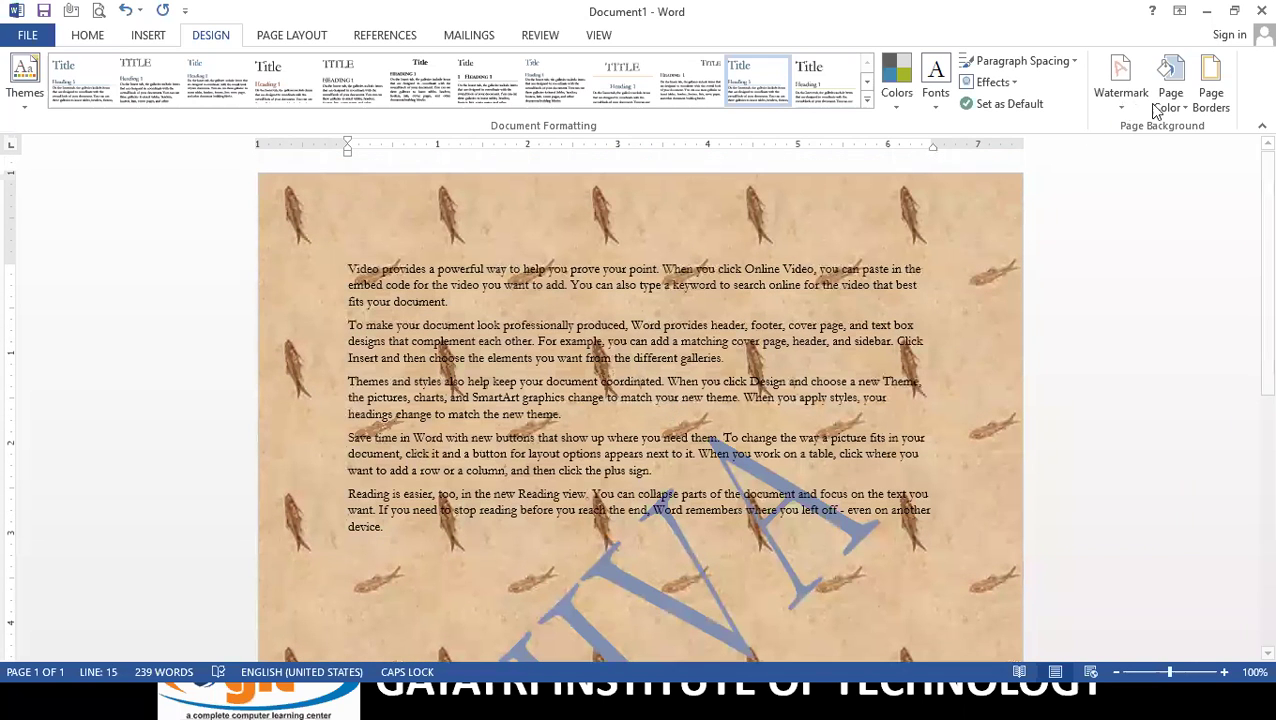
Step: Replace the Fish fossil texture with the Oak wood texture
click(1173, 107)
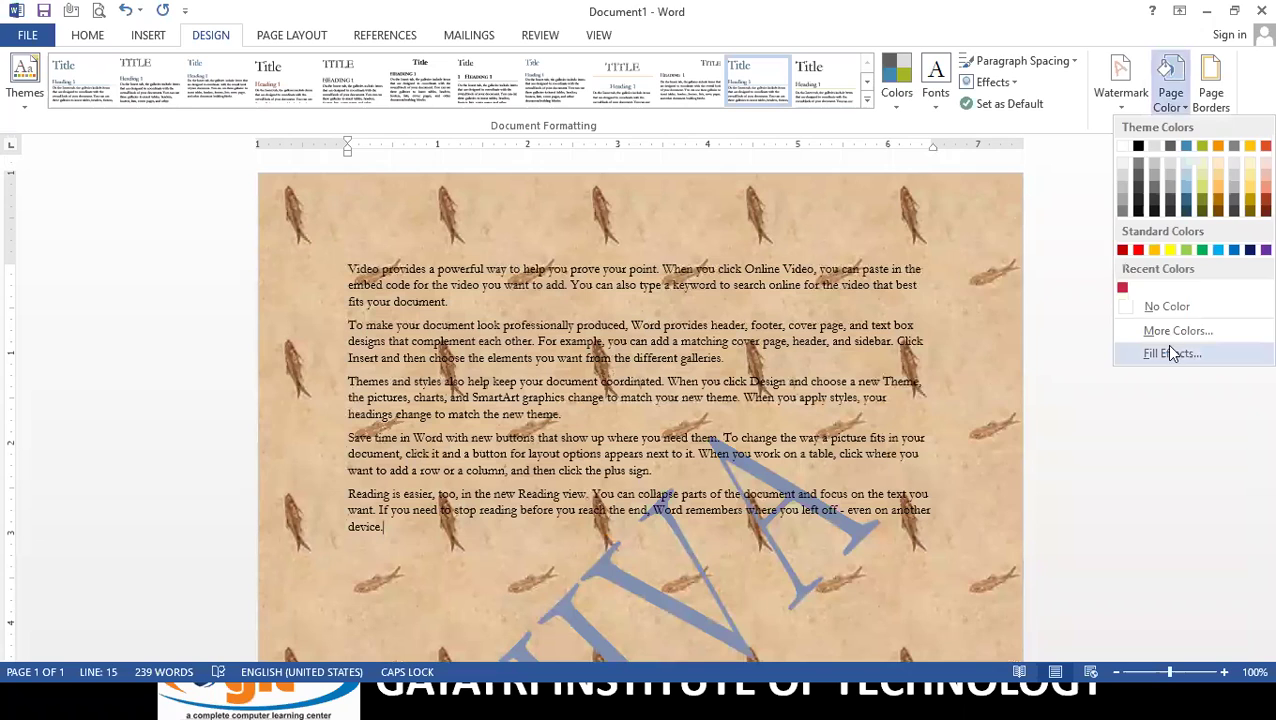
click(1172, 354)
drag(1121, 147, 1122, 314)
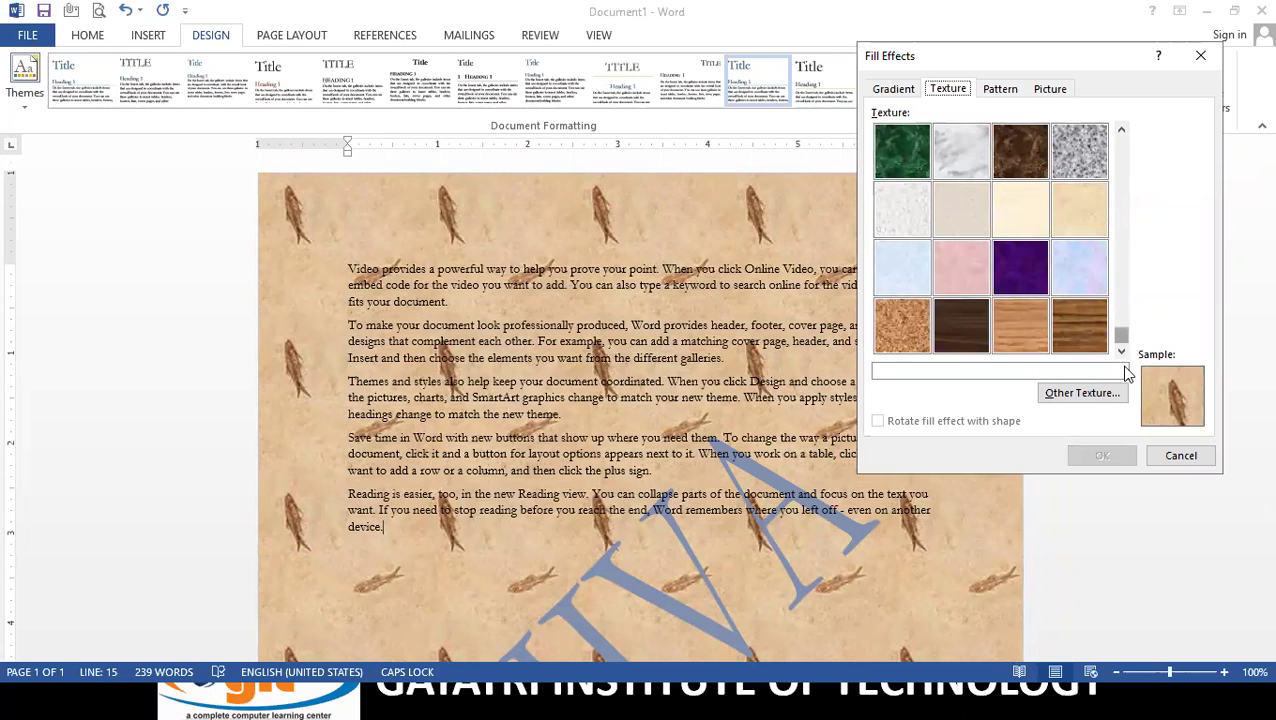
click(1017, 257)
click(1066, 142)
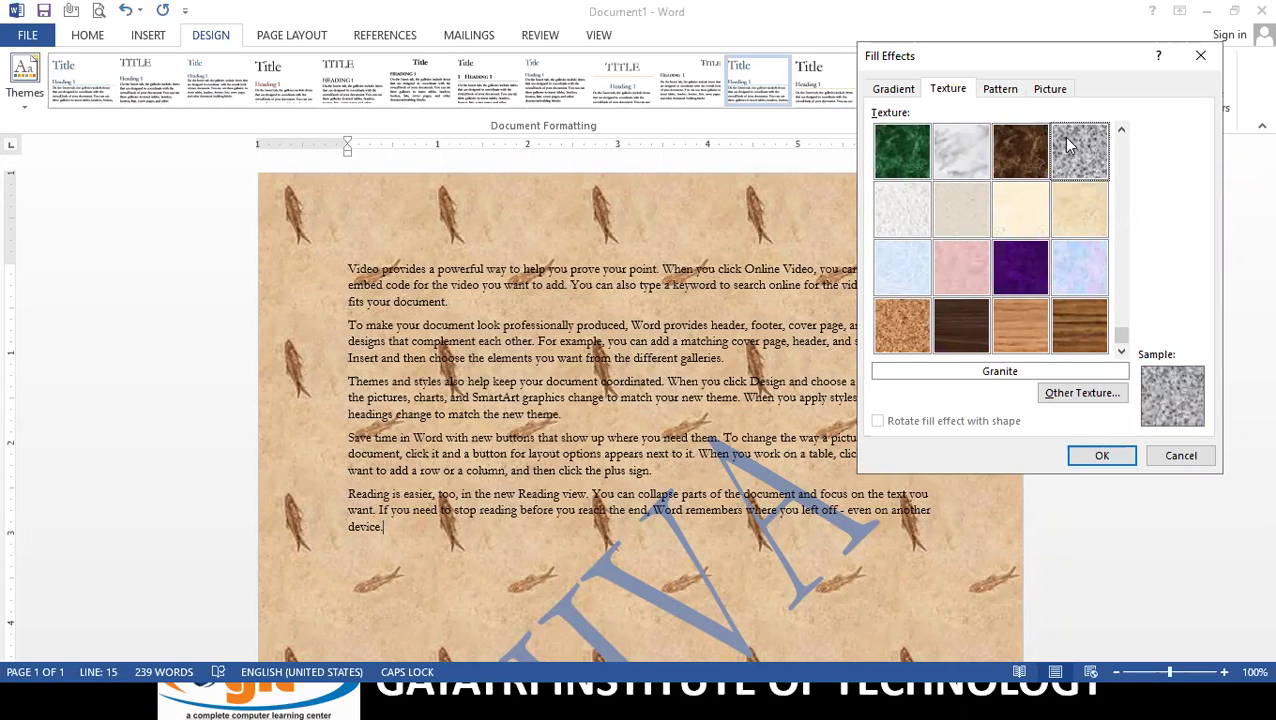
click(1012, 326)
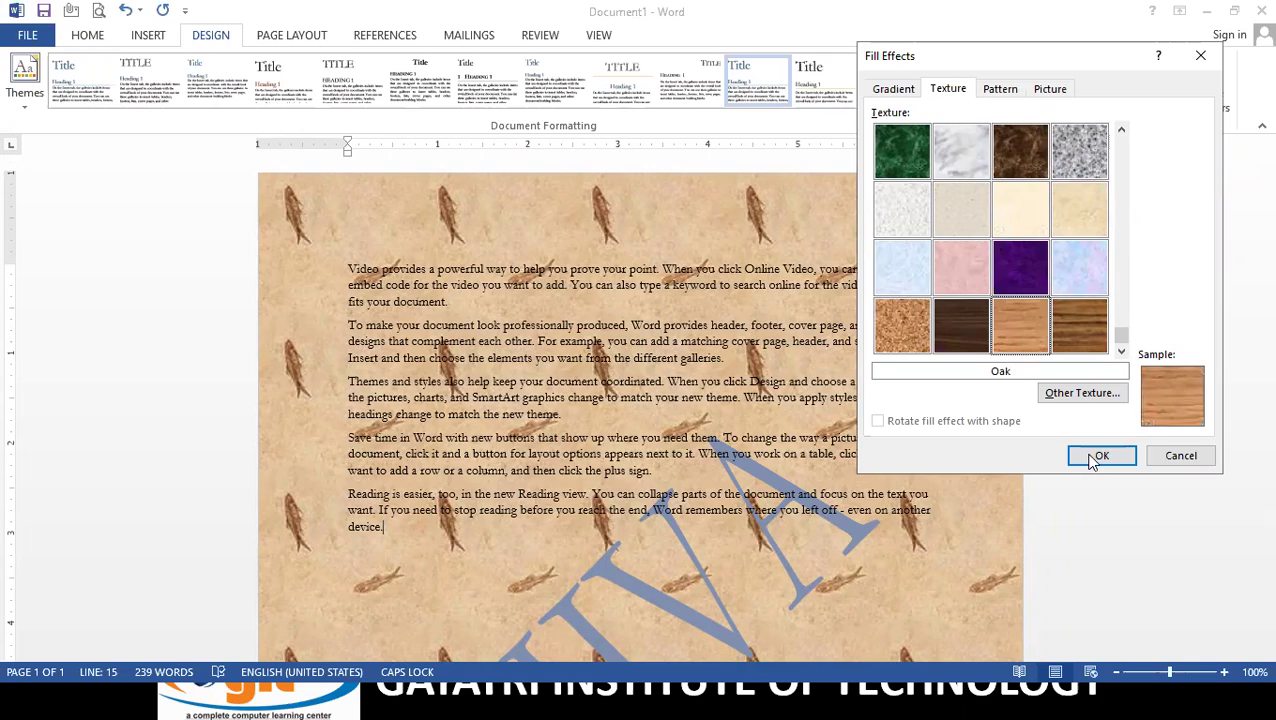
click(1092, 456)
scroll(641, 400, down, 5)
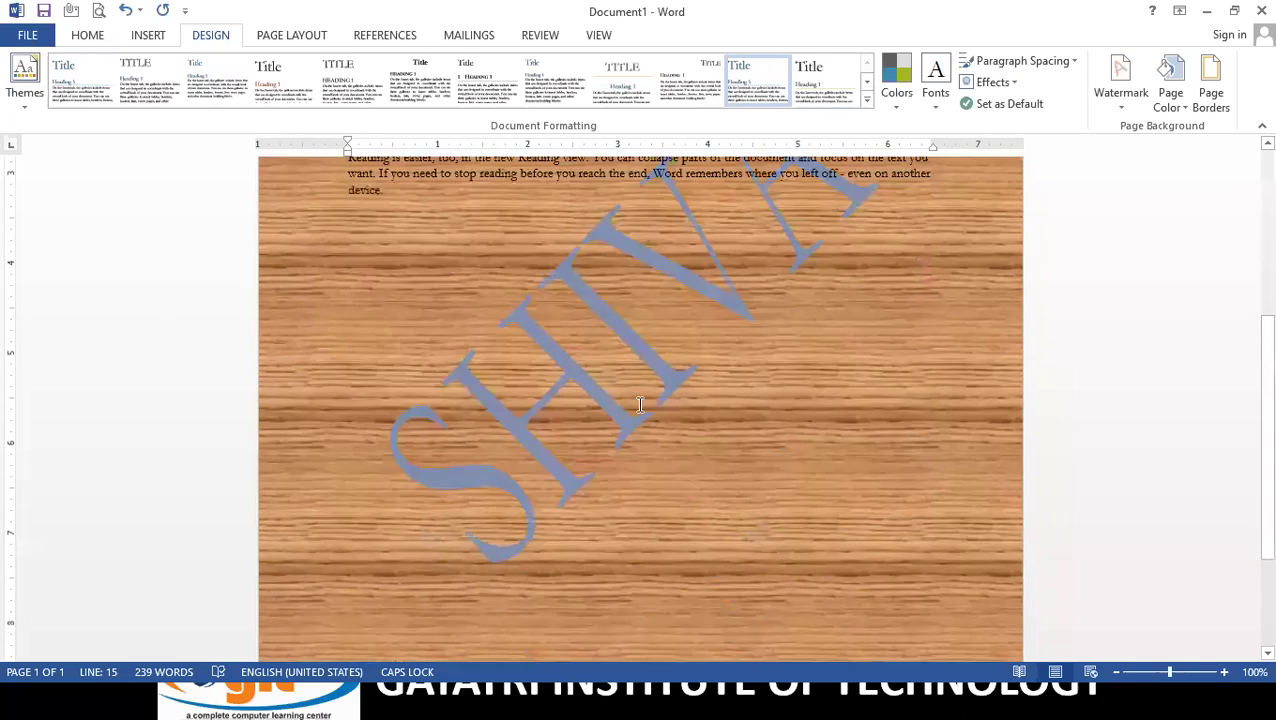
scroll(645, 400, up, 5)
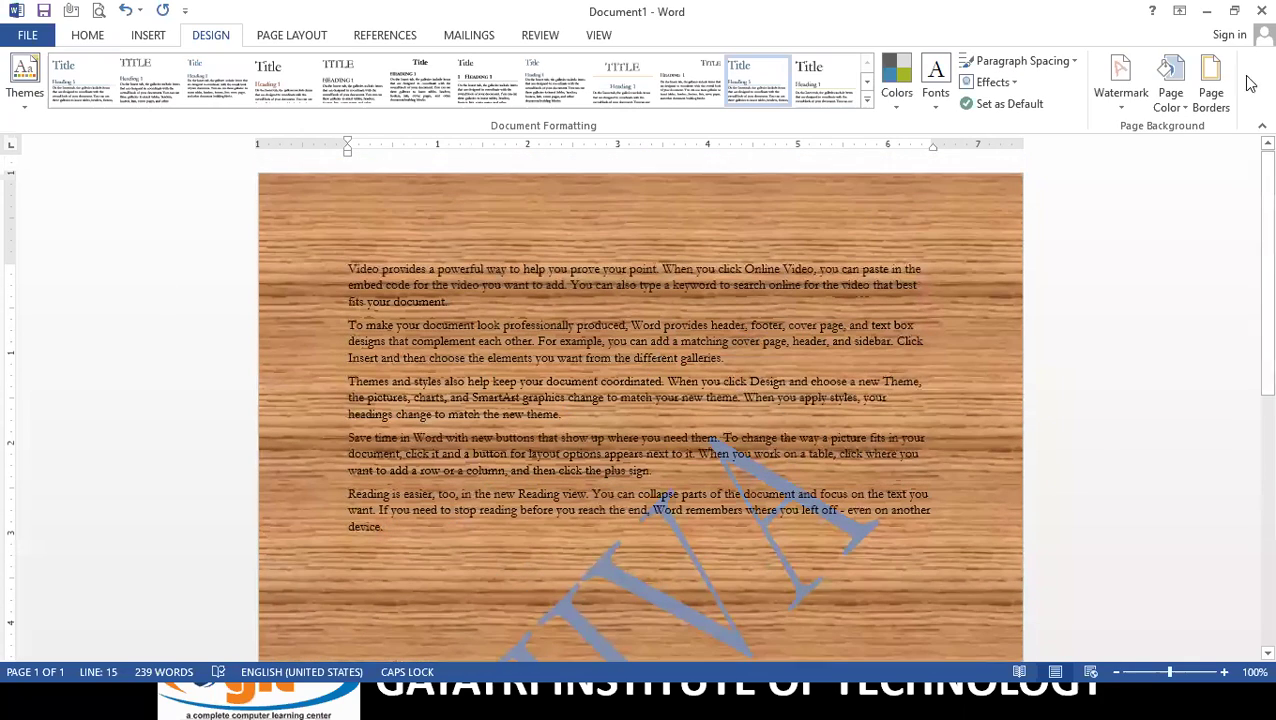
Step: Apply the 90% dotted pattern fill as the page background
click(1184, 106)
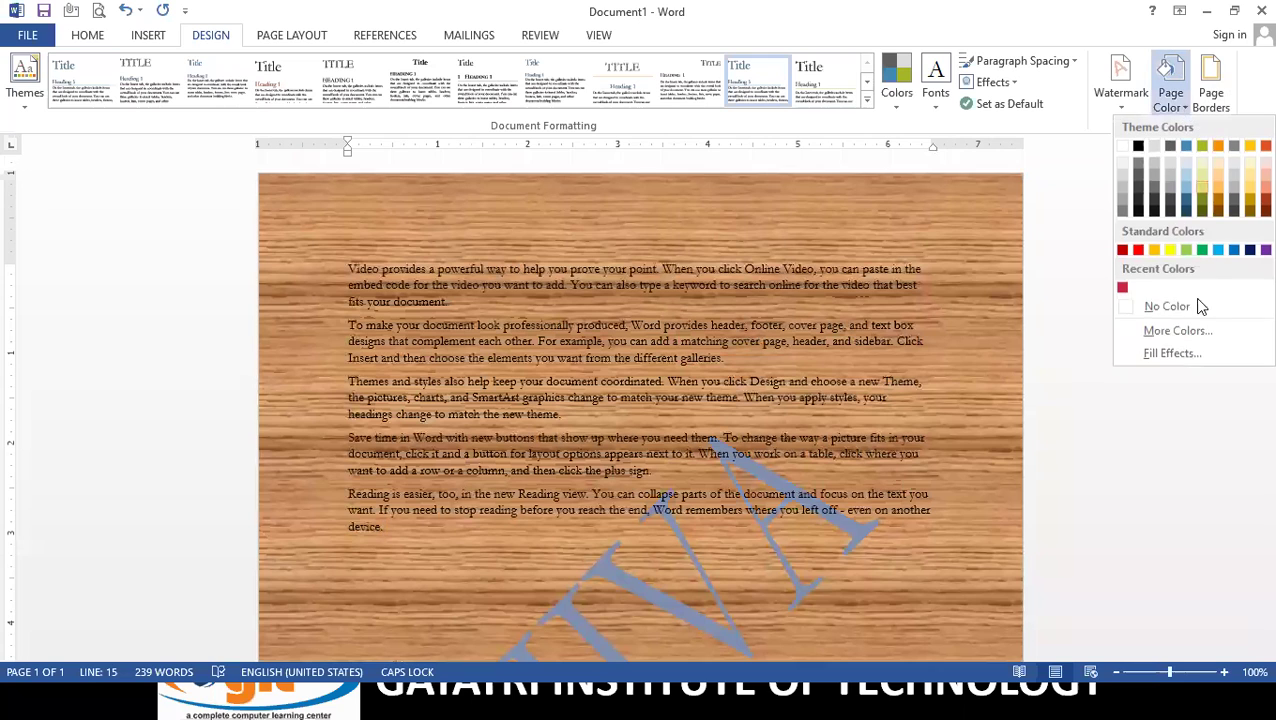
click(1176, 353)
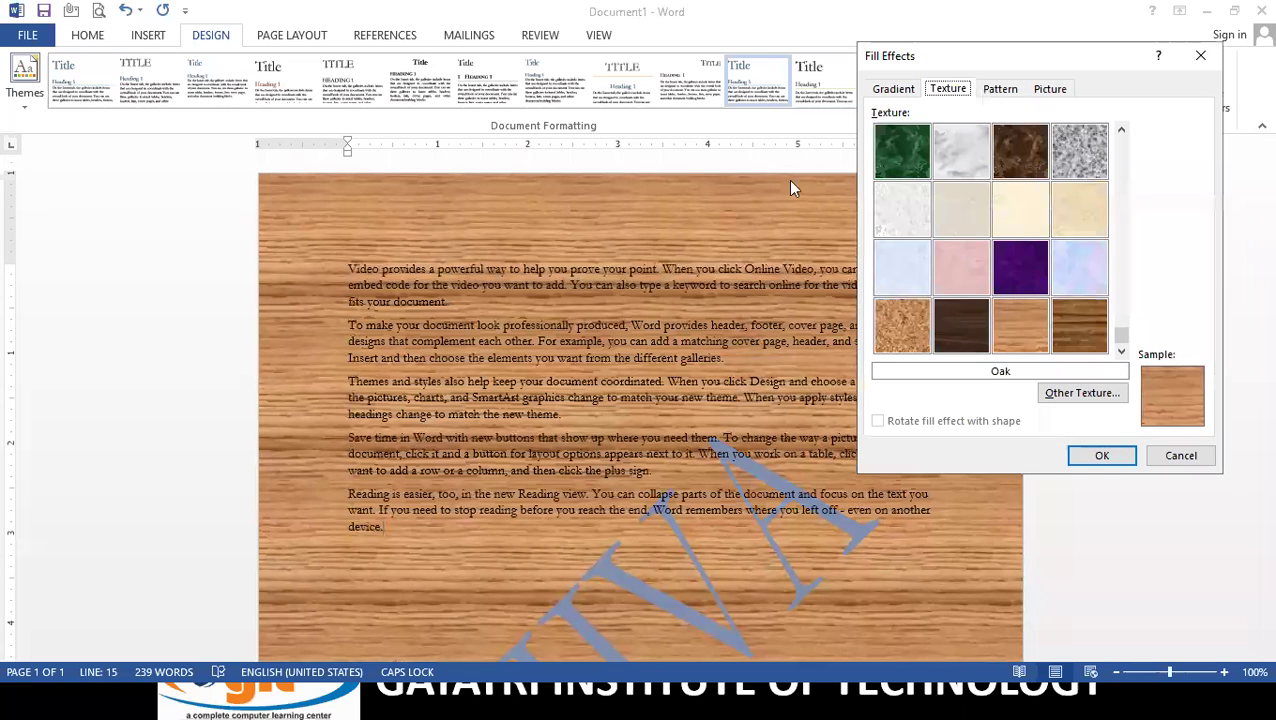
click(1000, 89)
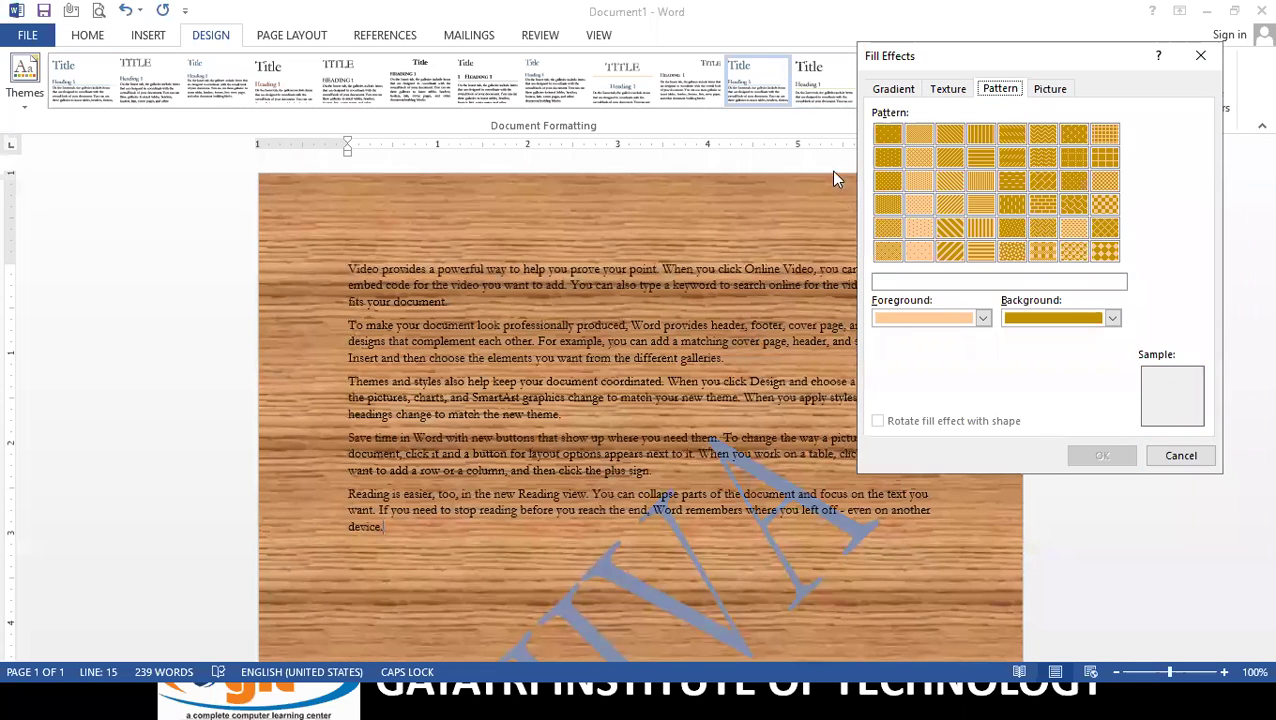
click(950, 250)
click(919, 250)
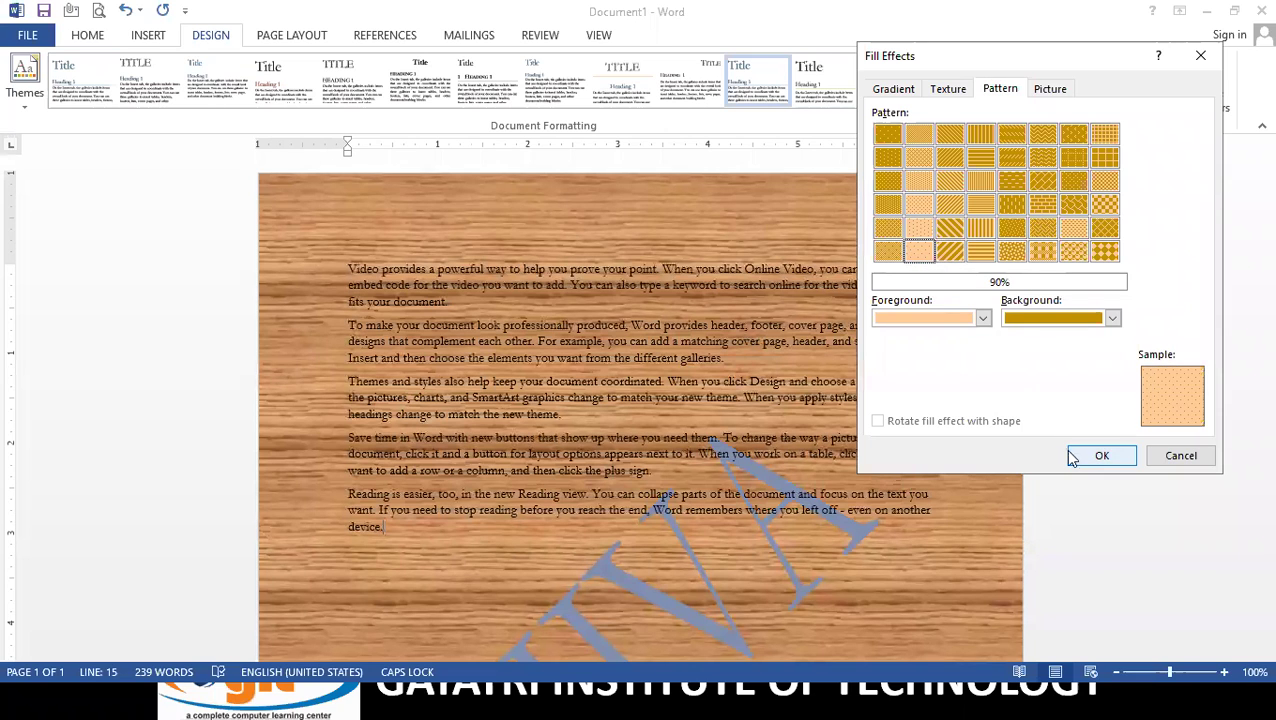
click(1077, 453)
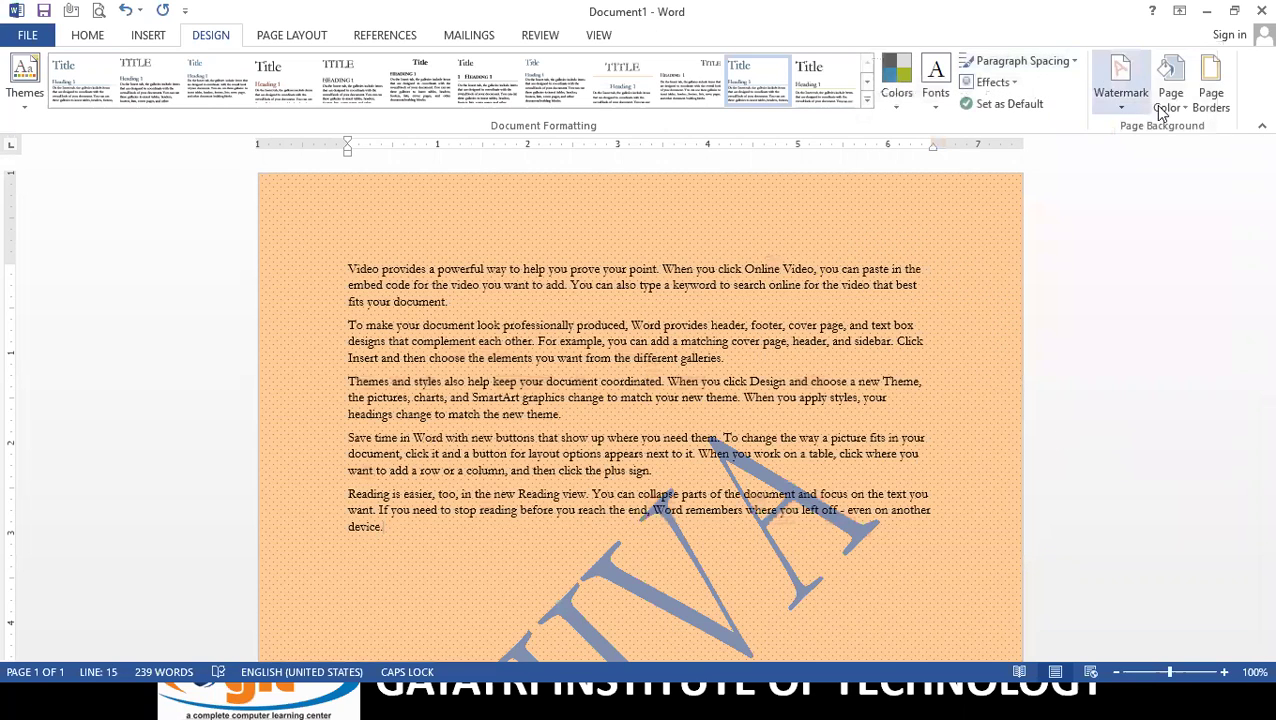
click(1170, 98)
click(1160, 353)
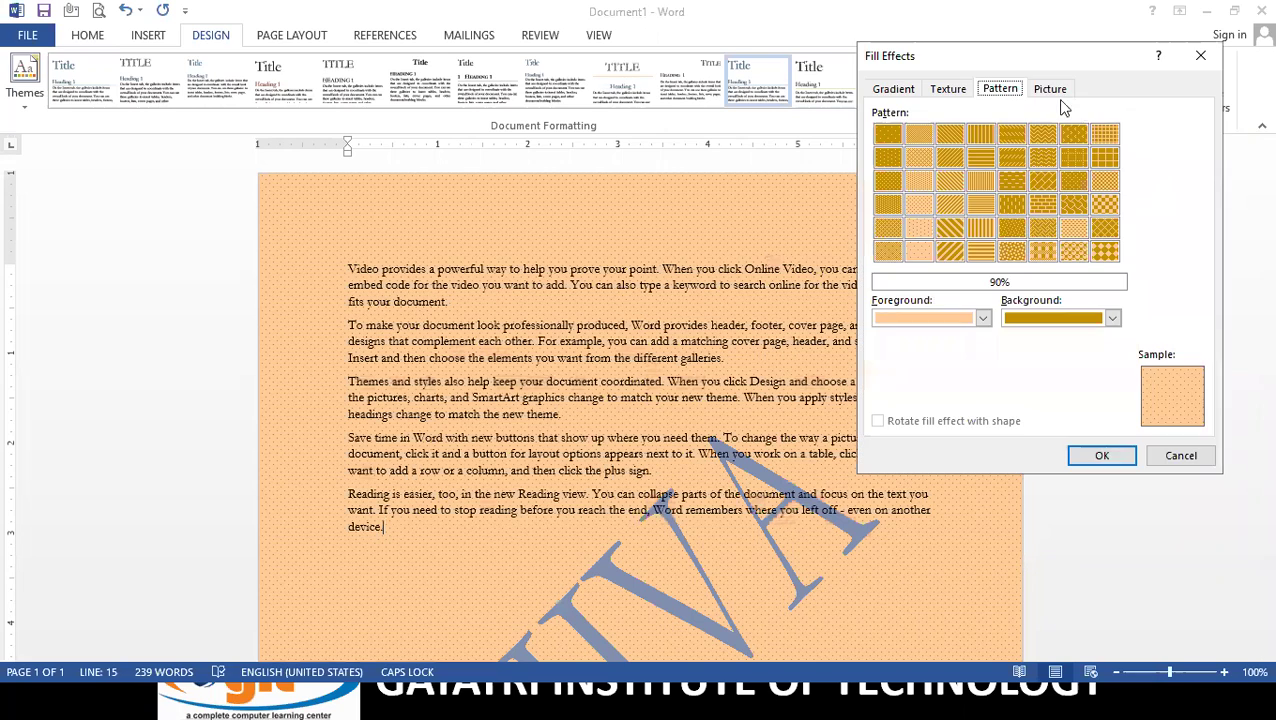
Step: Search online images for bird pictures to use as a picture fill
click(1051, 89)
click(1060, 313)
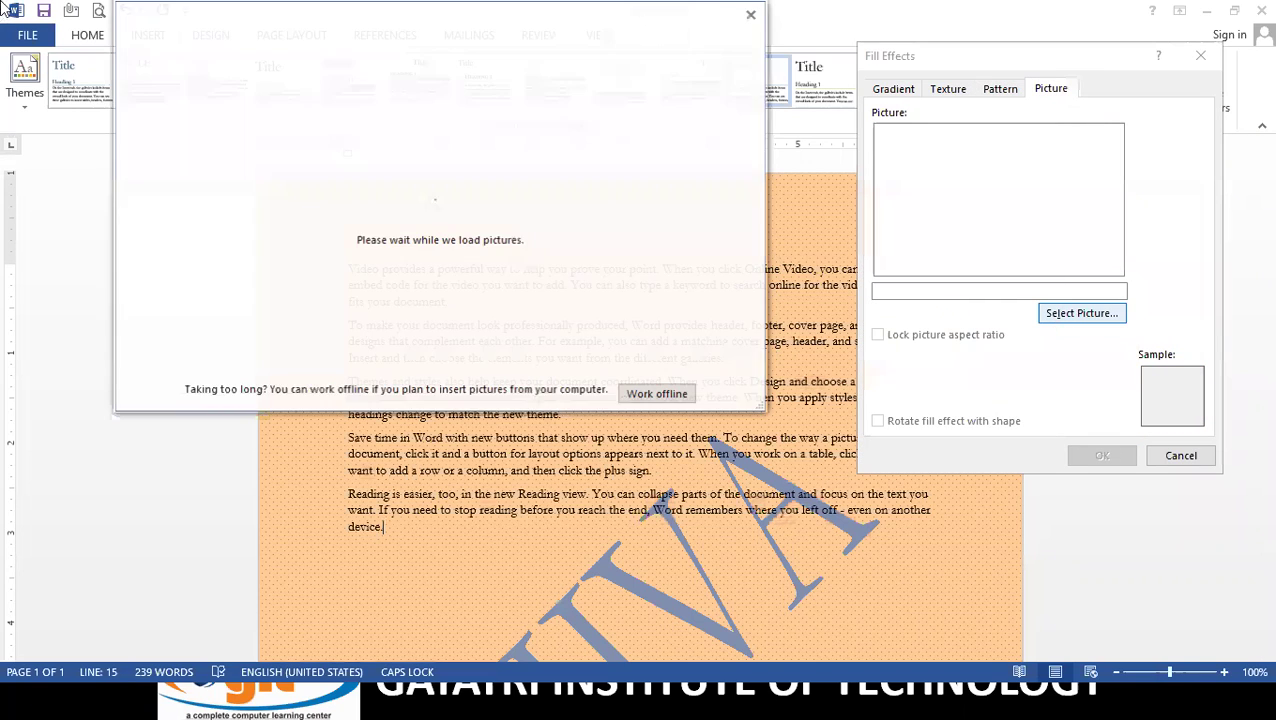
click(652, 169)
text(BIRD PIC)
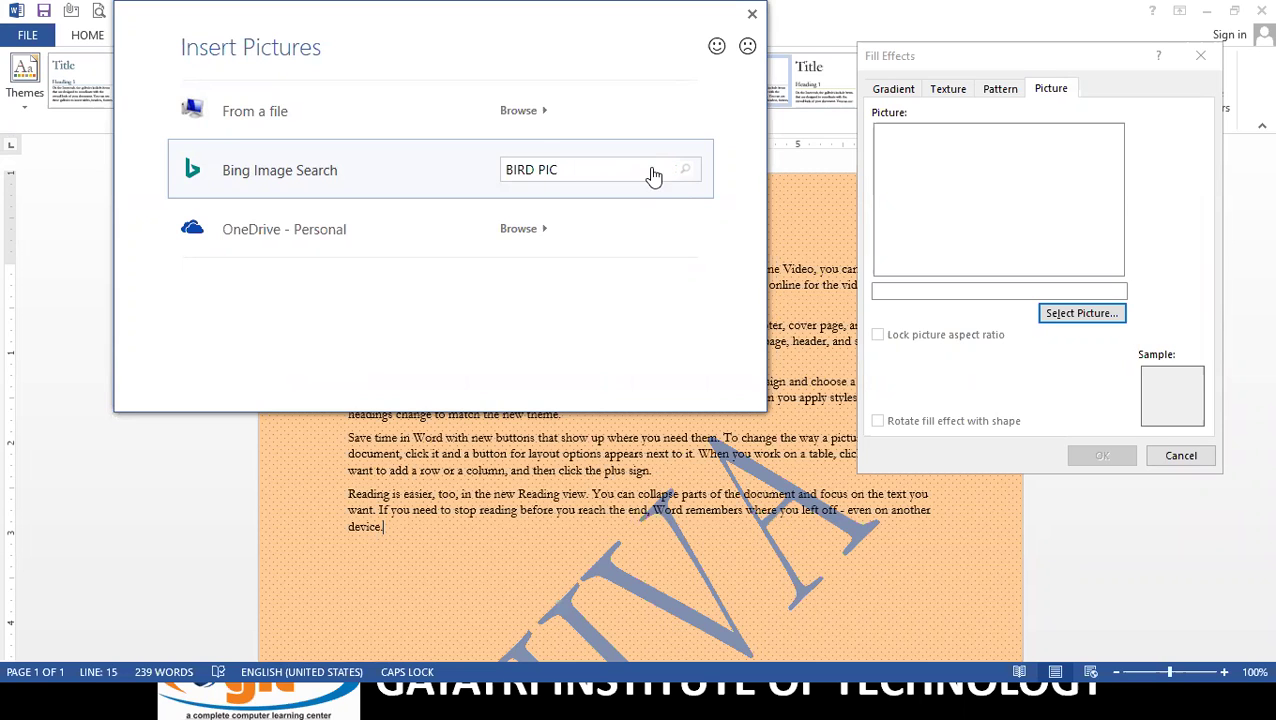
key(Return)
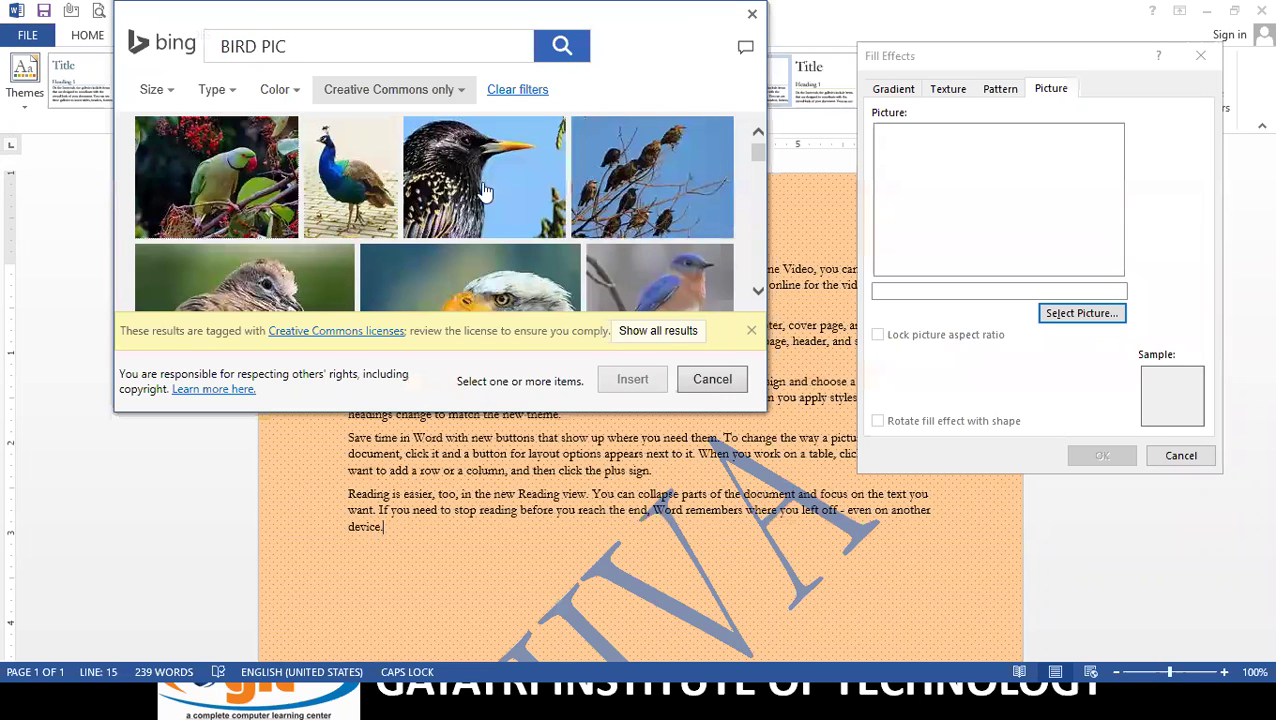
scroll(598, 205, down, 3)
scroll(598, 211, down, 2)
scroll(550, 208, down, 3)
scroll(470, 225, down, 3)
Step: Insert the kingfisher image and apply it as the page background
click(359, 189)
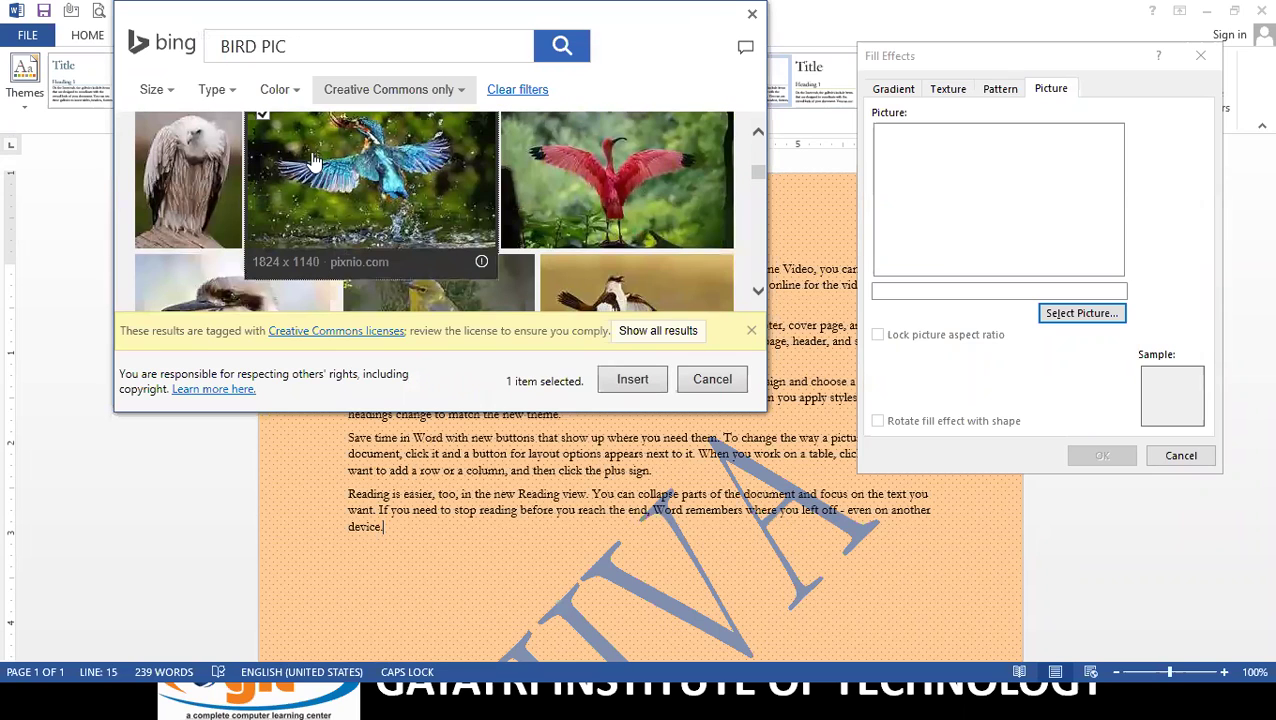
click(637, 381)
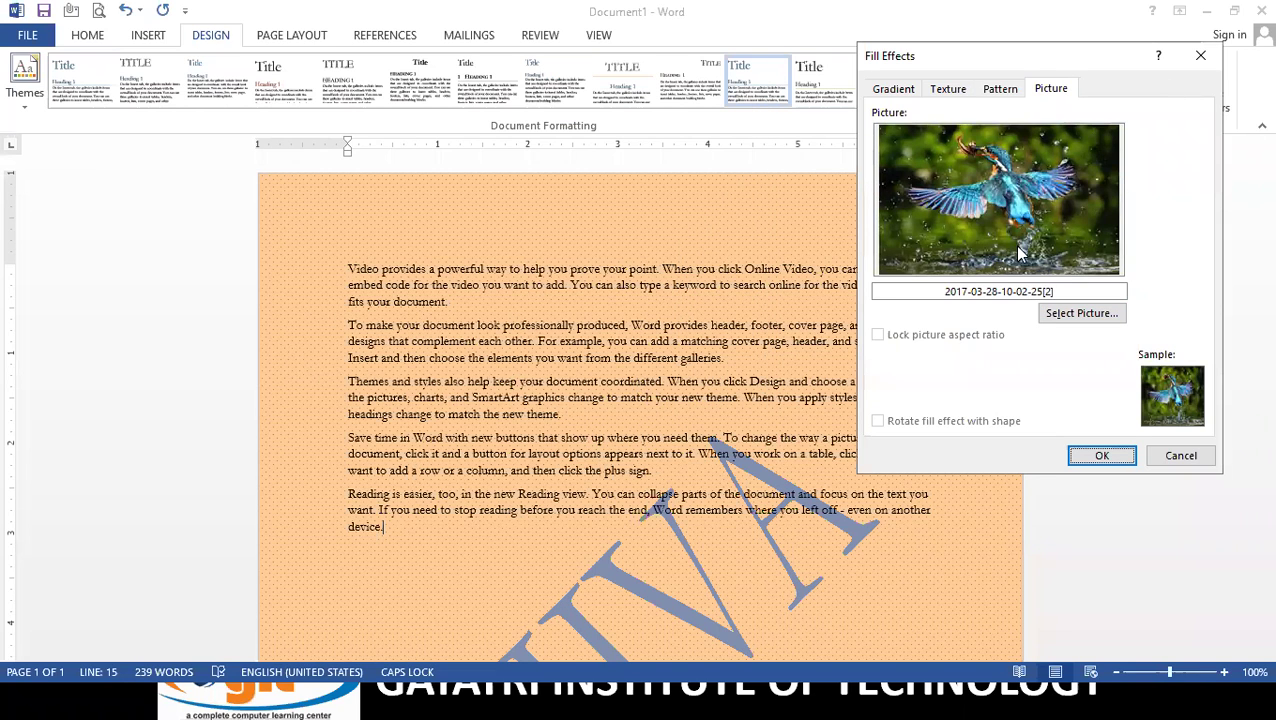
click(1102, 456)
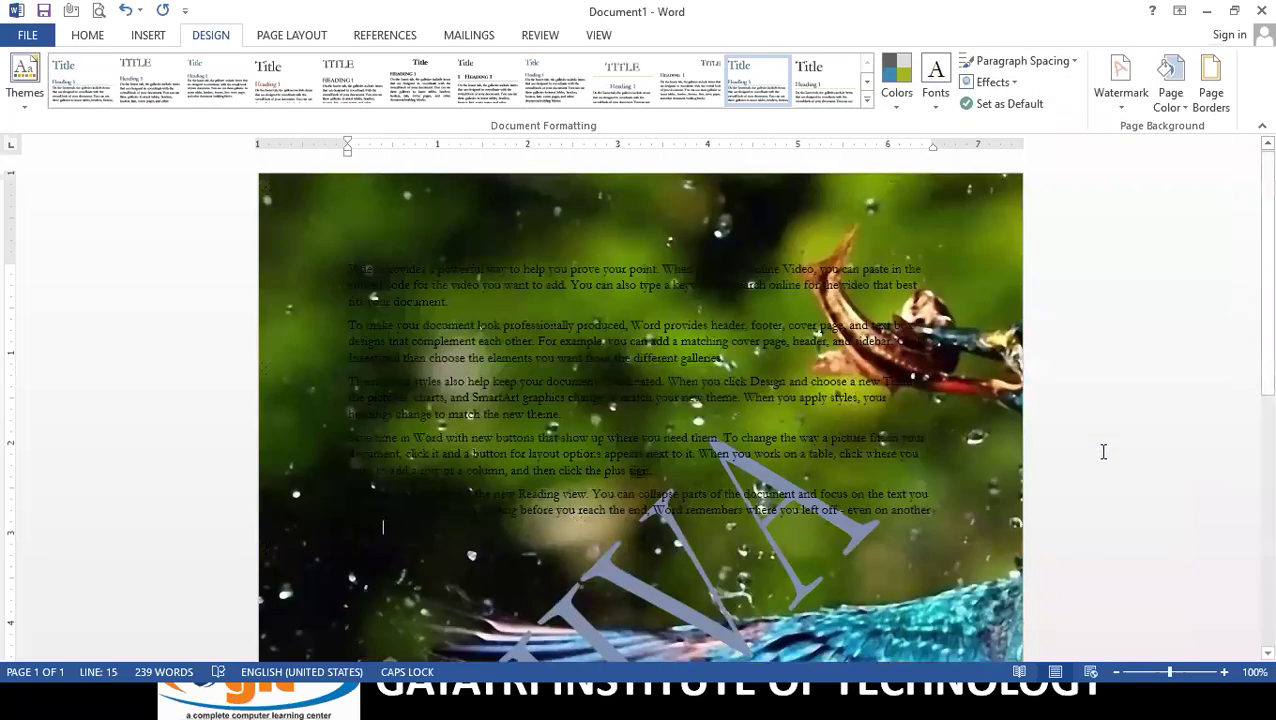
scroll(722, 452, down, 5)
scroll(722, 452, down, 4)
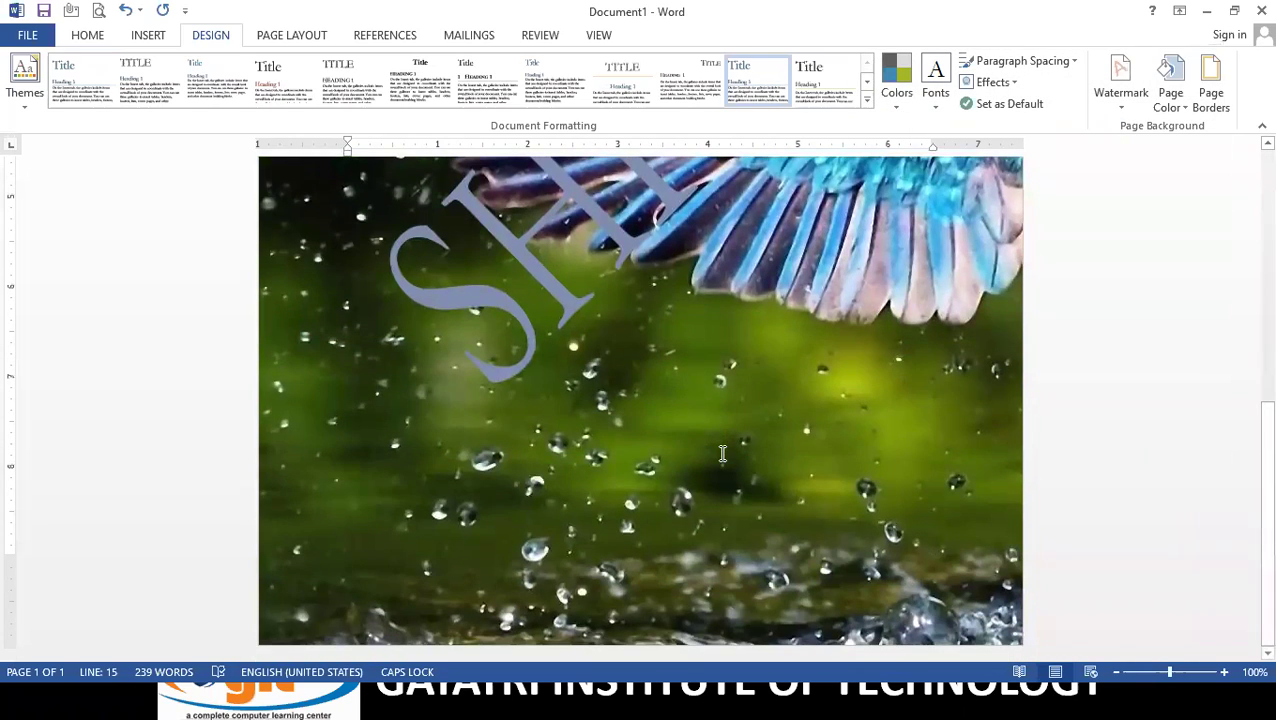
scroll(722, 453, up, 5)
scroll(722, 452, up, 4)
scroll(722, 452, up, 1)
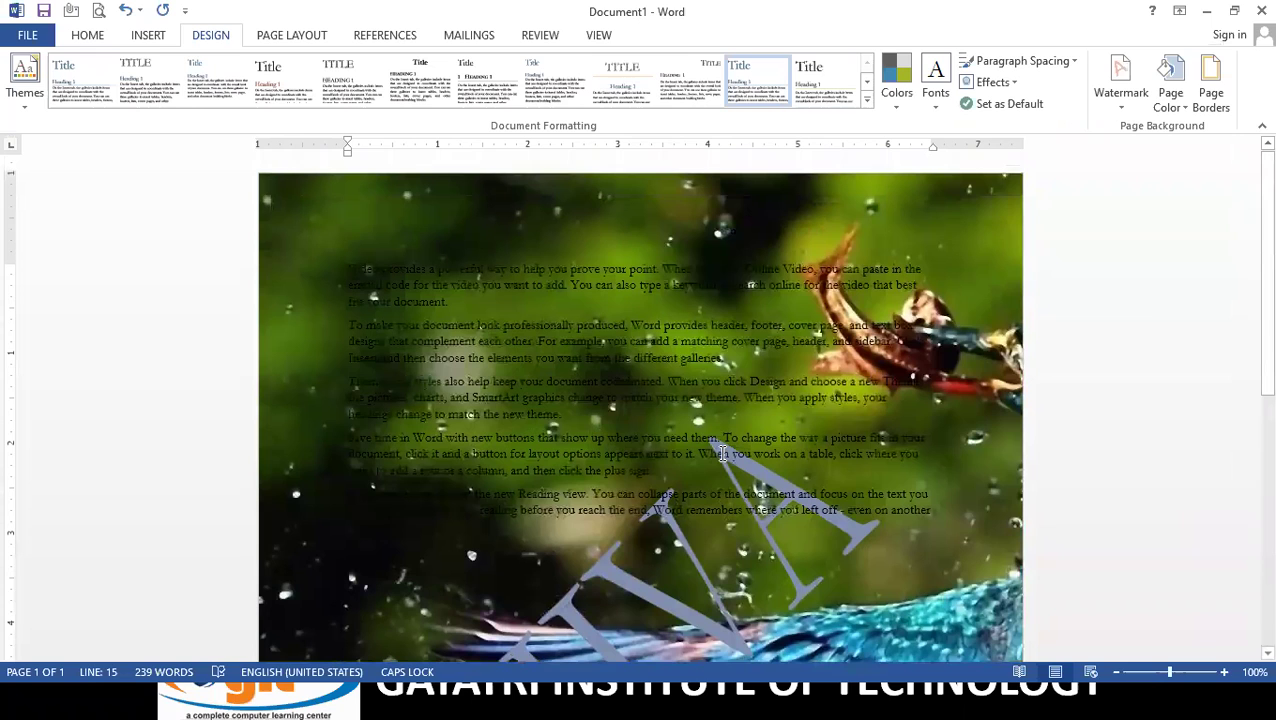
Step: Set Page Color to No Color, clearing the kingfisher picture fill
click(1175, 112)
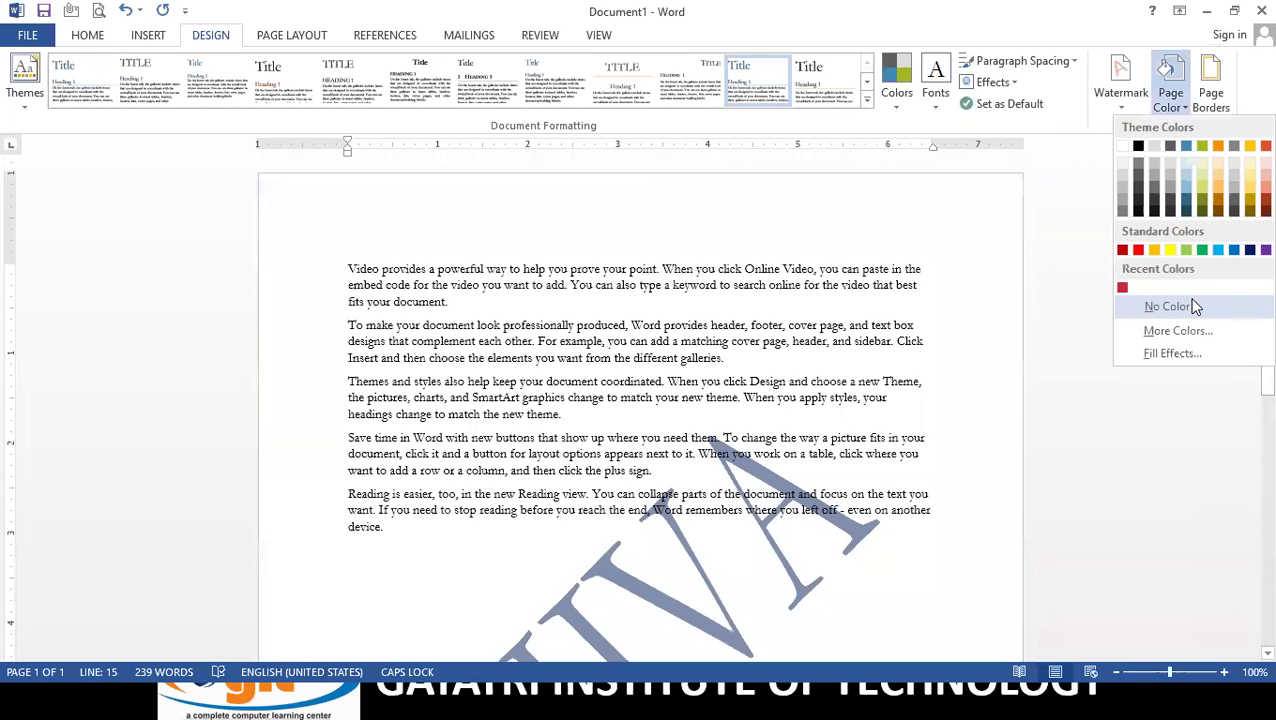
click(1191, 305)
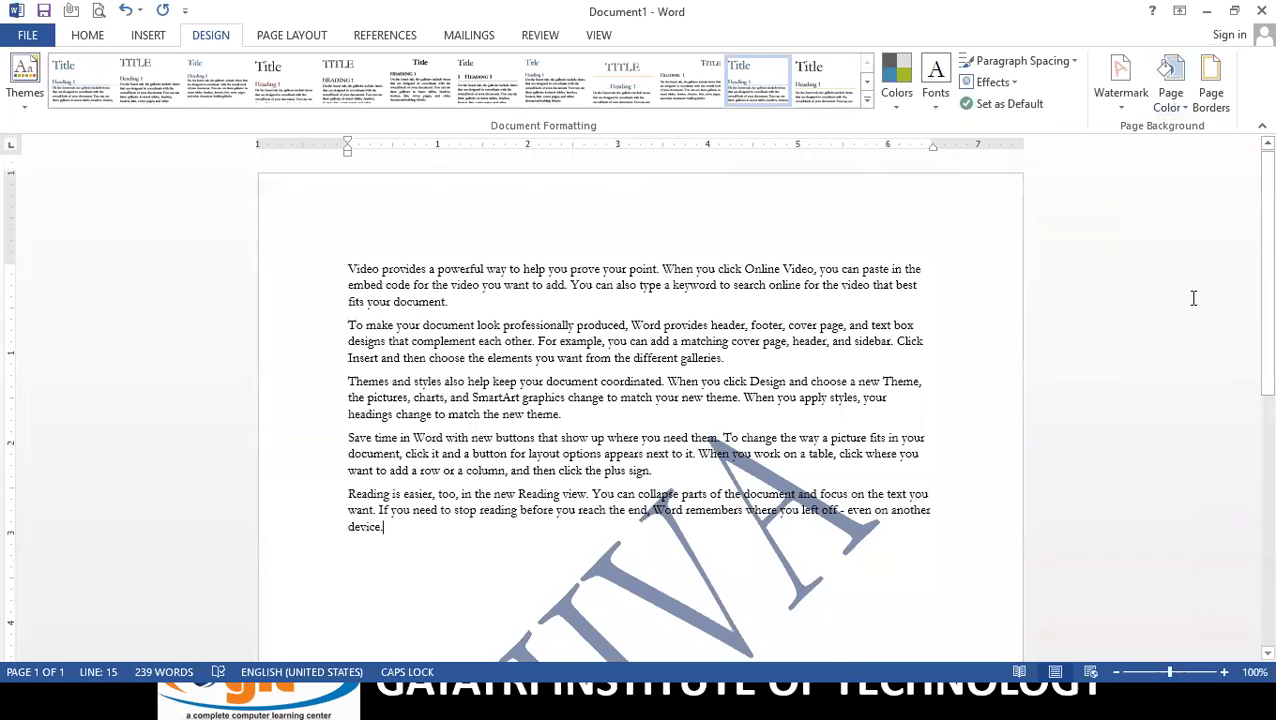
scroll(968, 313, down, 6)
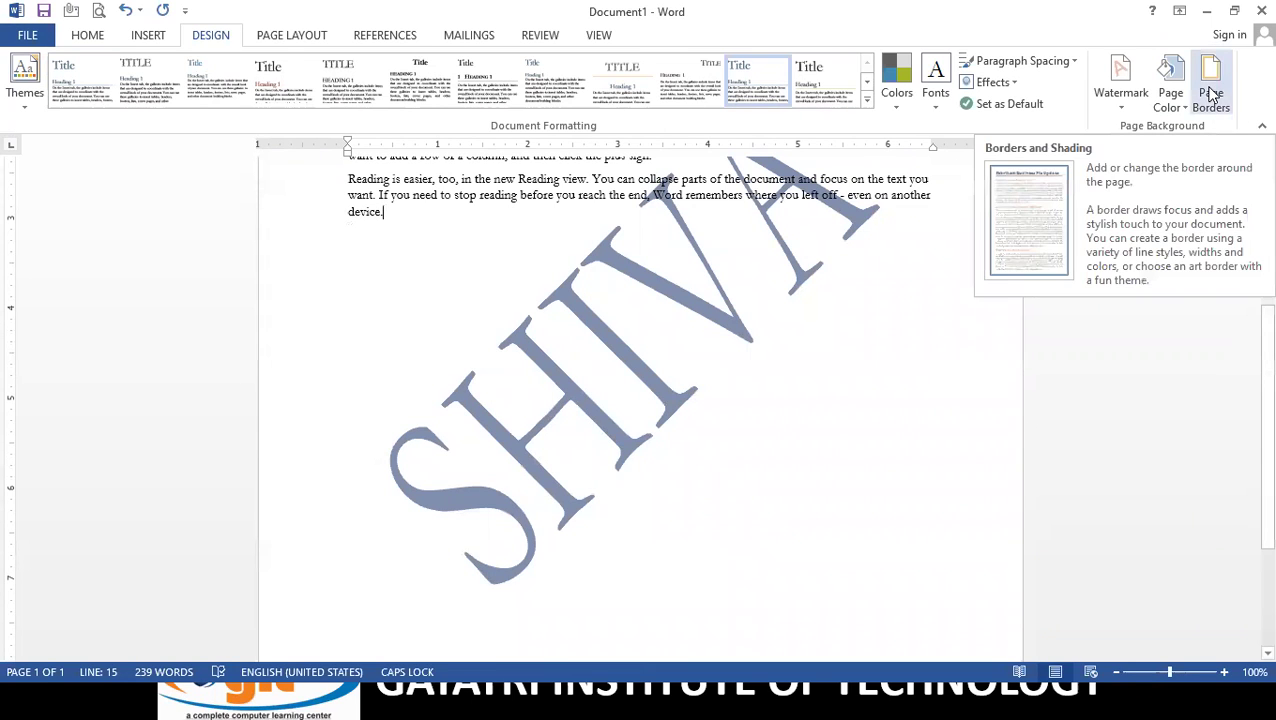
Step: Choose a red, thick double-line Box setting for the page border
click(1212, 80)
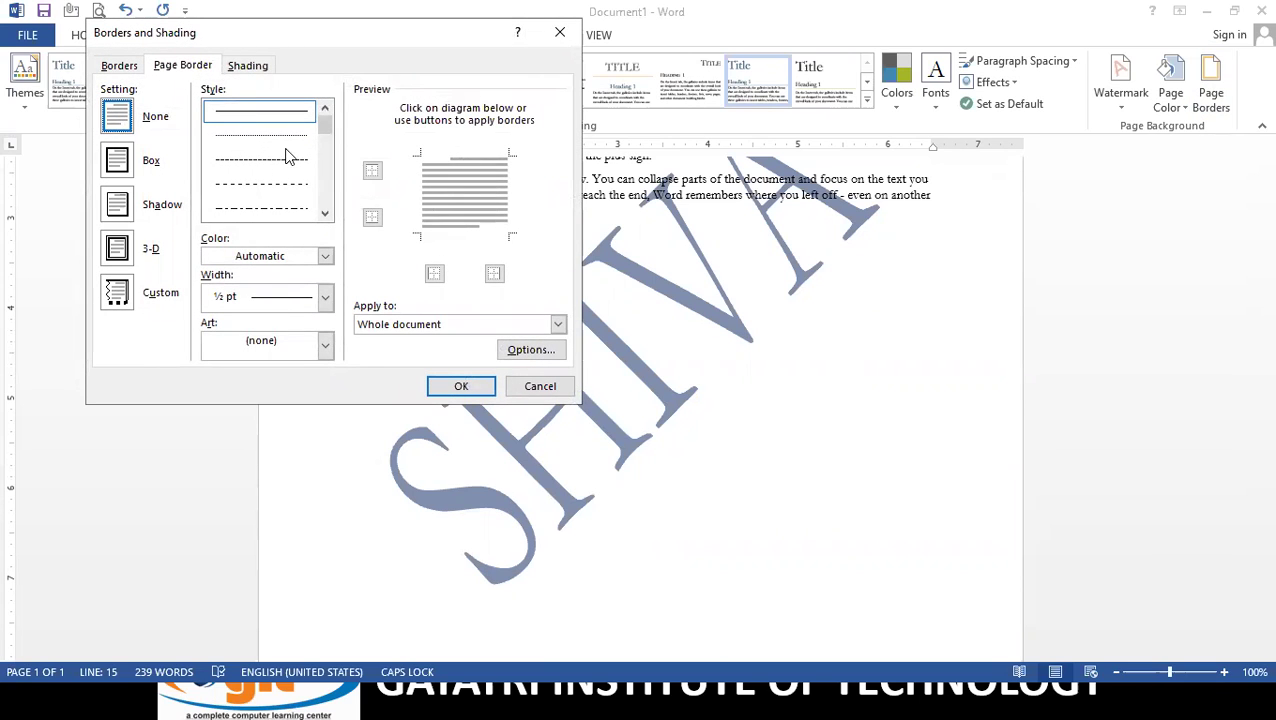
click(114, 166)
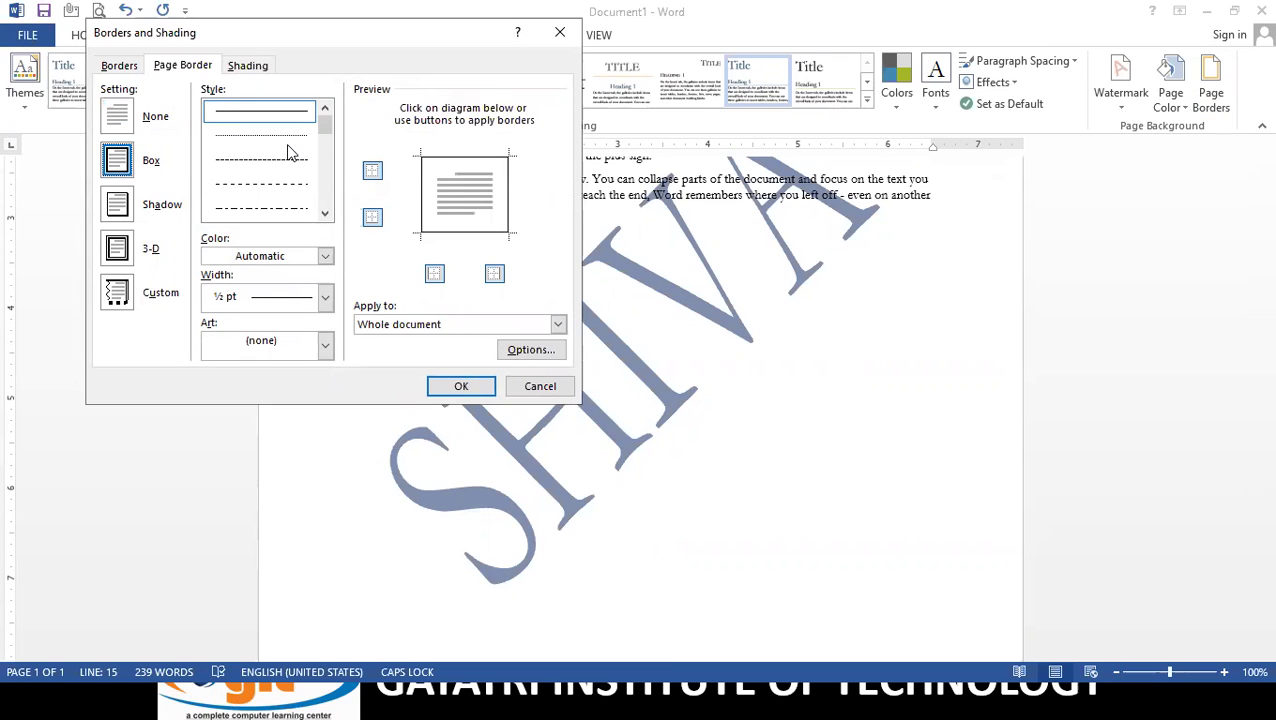
mouse_move(325, 125)
mouse_down()
mouse_move(326, 156)
mouse_move(242, 142)
mouse_up()
click(240, 150)
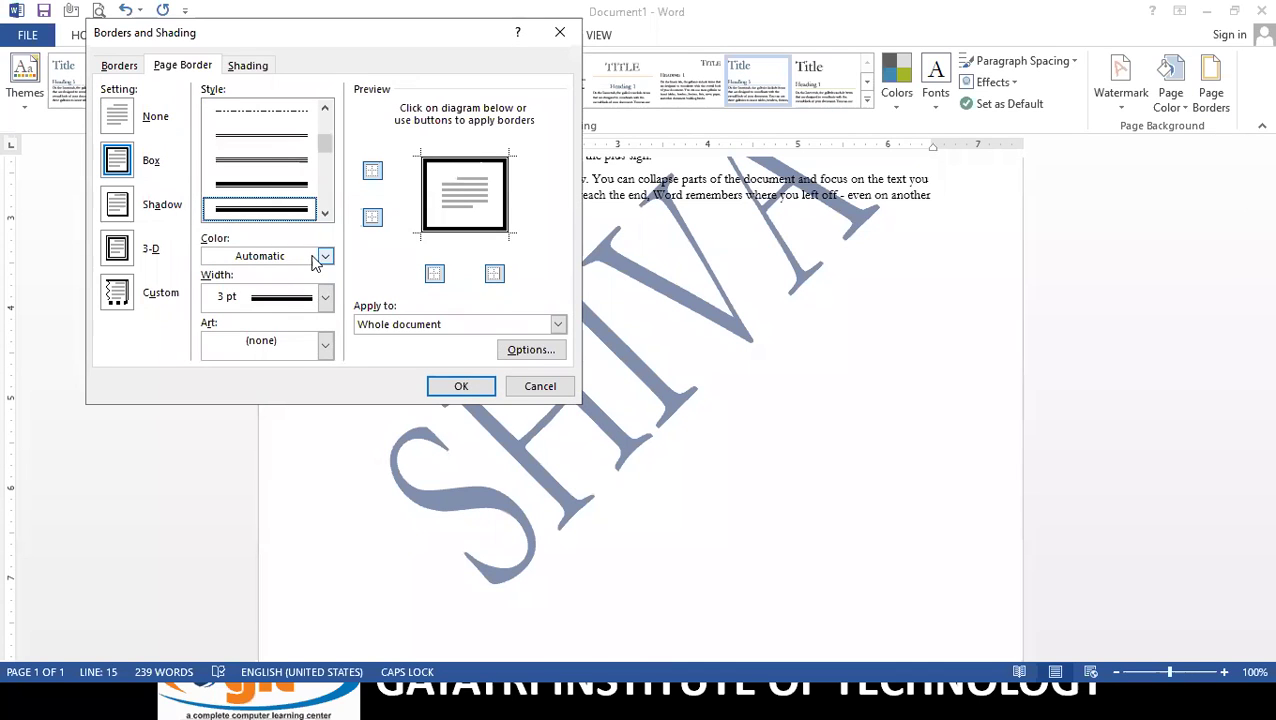
click(326, 257)
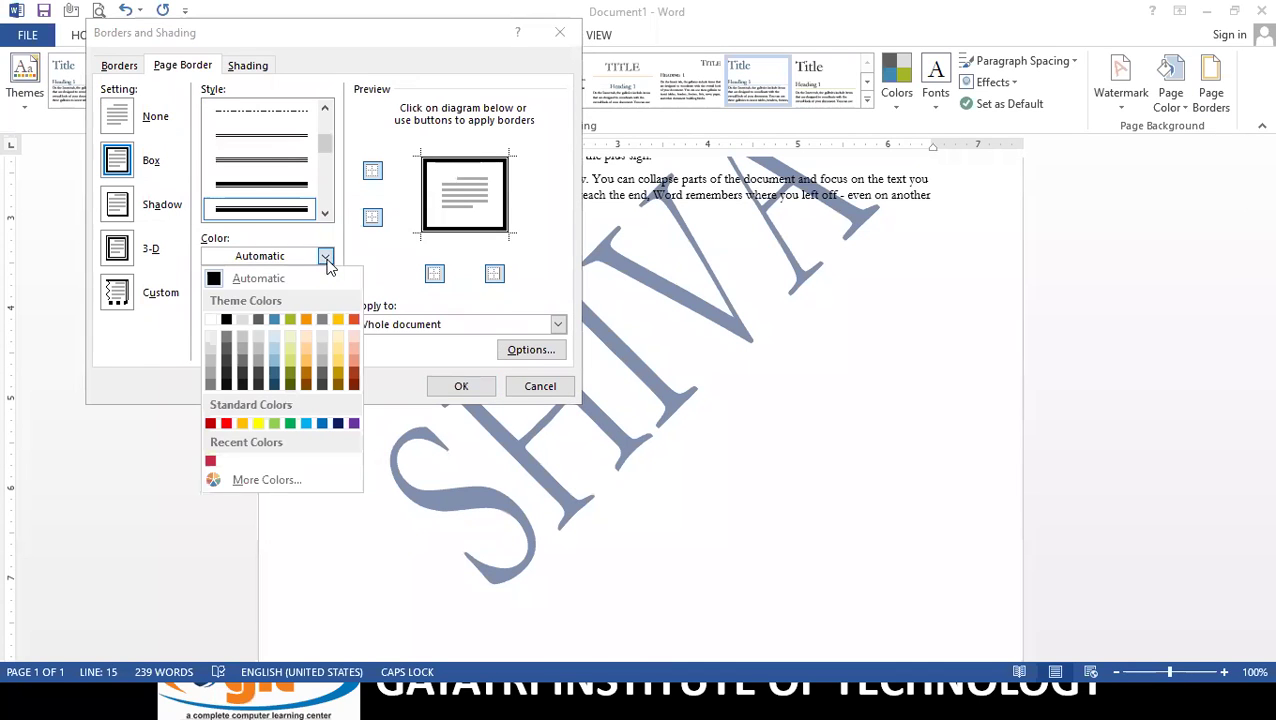
click(225, 424)
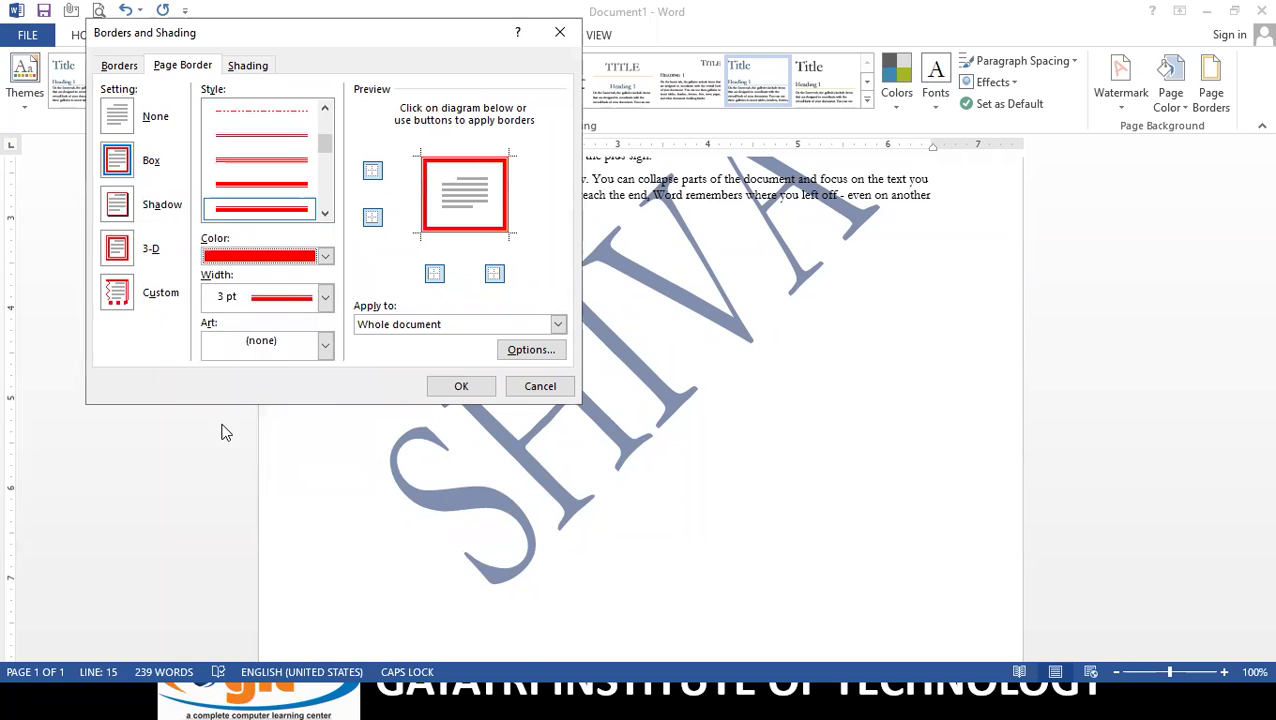
Step: Set the border width to 4½ pt and apply it to the whole document
click(326, 297)
click(305, 421)
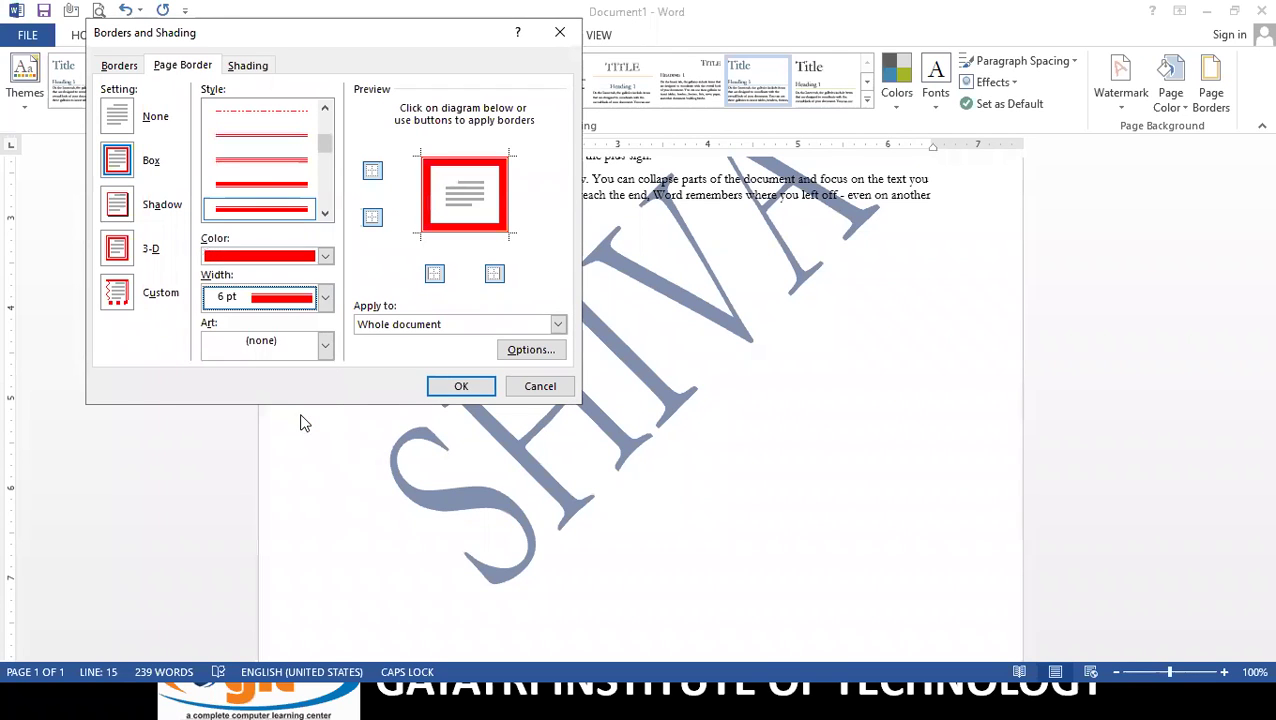
click(325, 297)
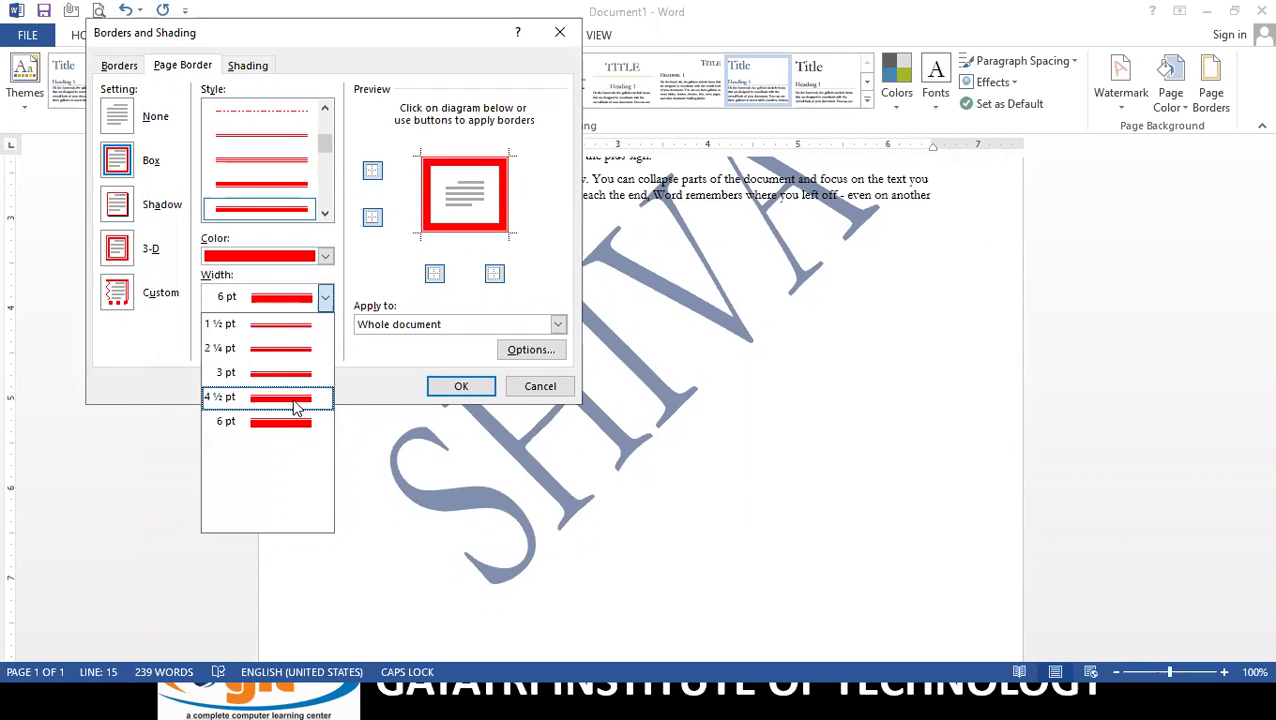
click(297, 407)
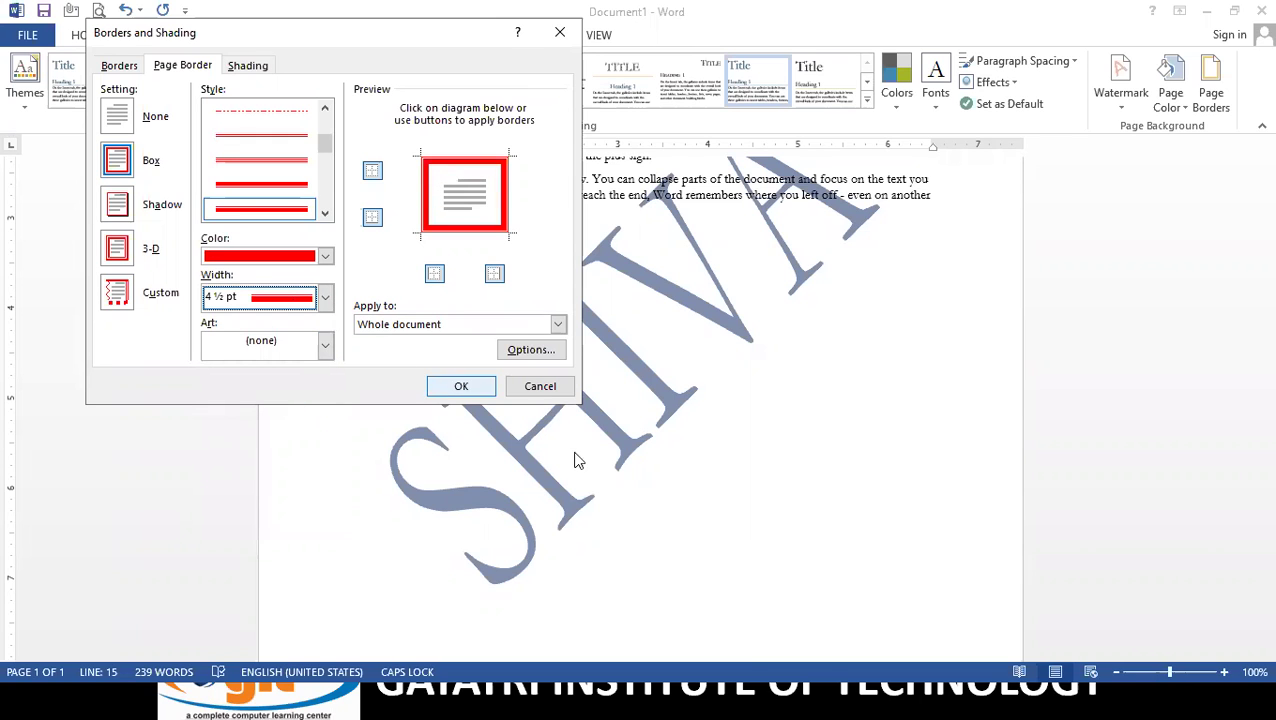
click(478, 388)
scroll(636, 437, up, 6)
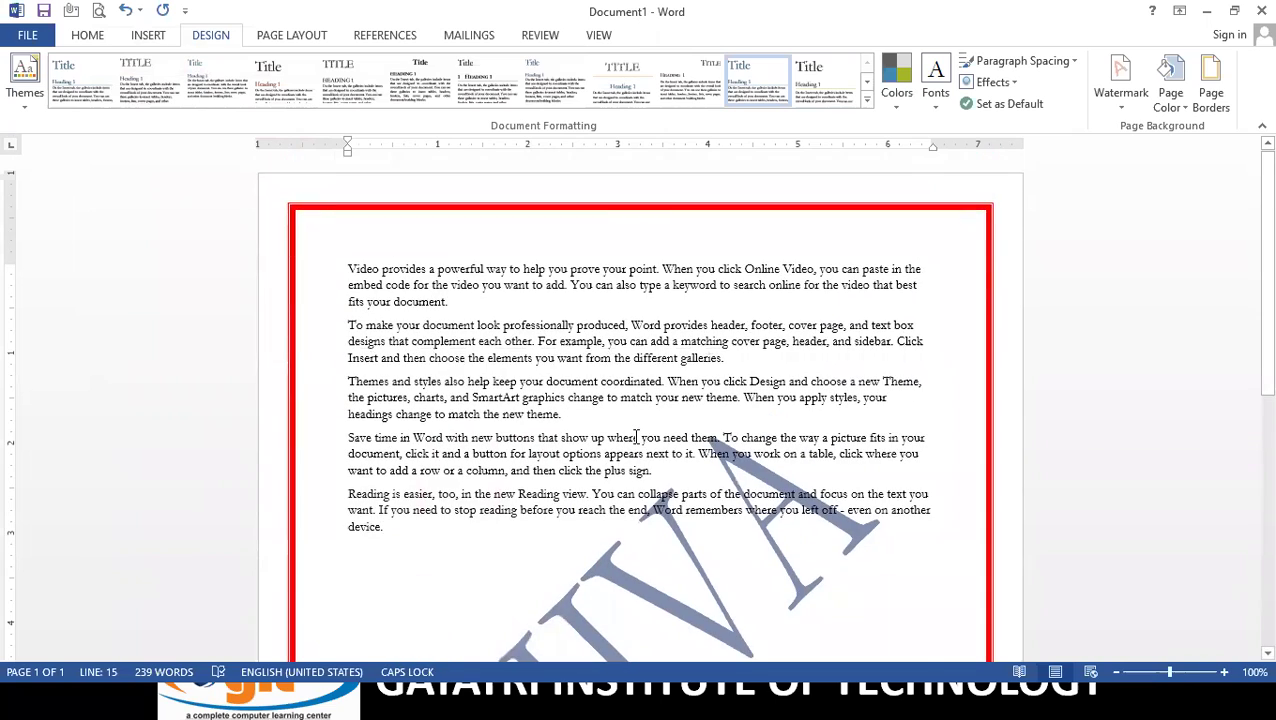
scroll(636, 437, down, 2)
scroll(636, 437, down, 8)
scroll(636, 437, up, 5)
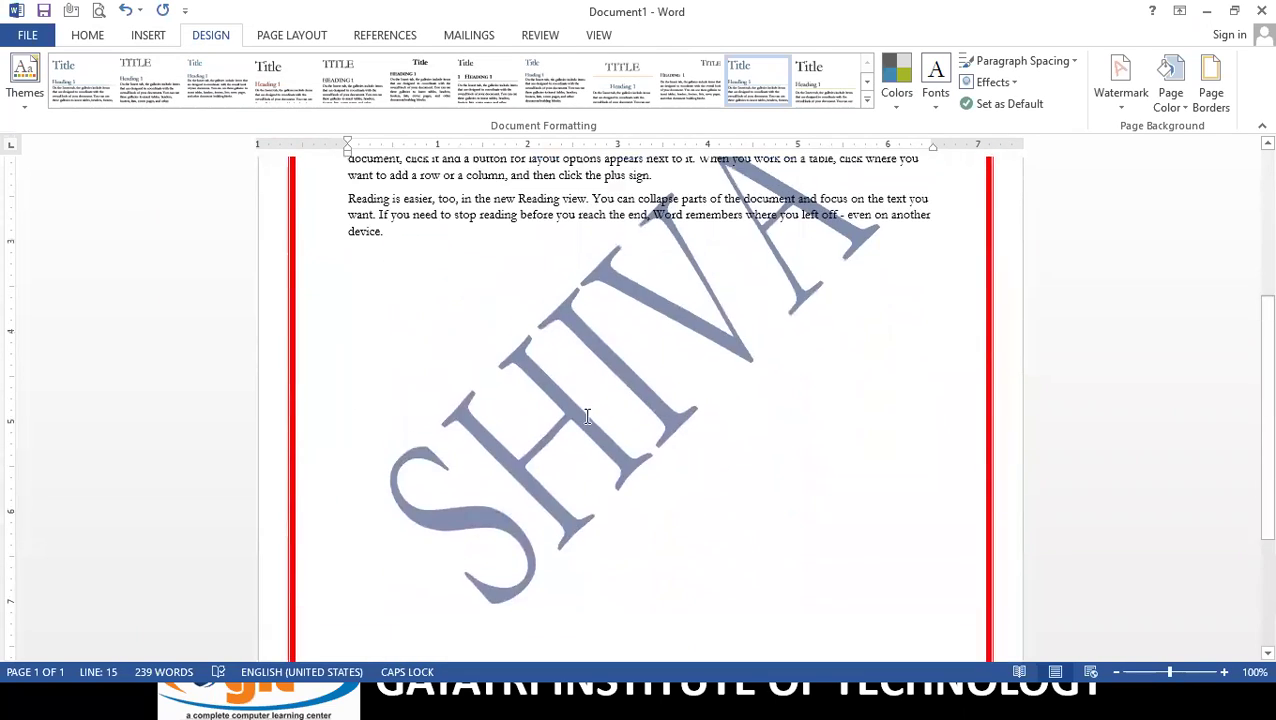
scroll(636, 437, up, 4)
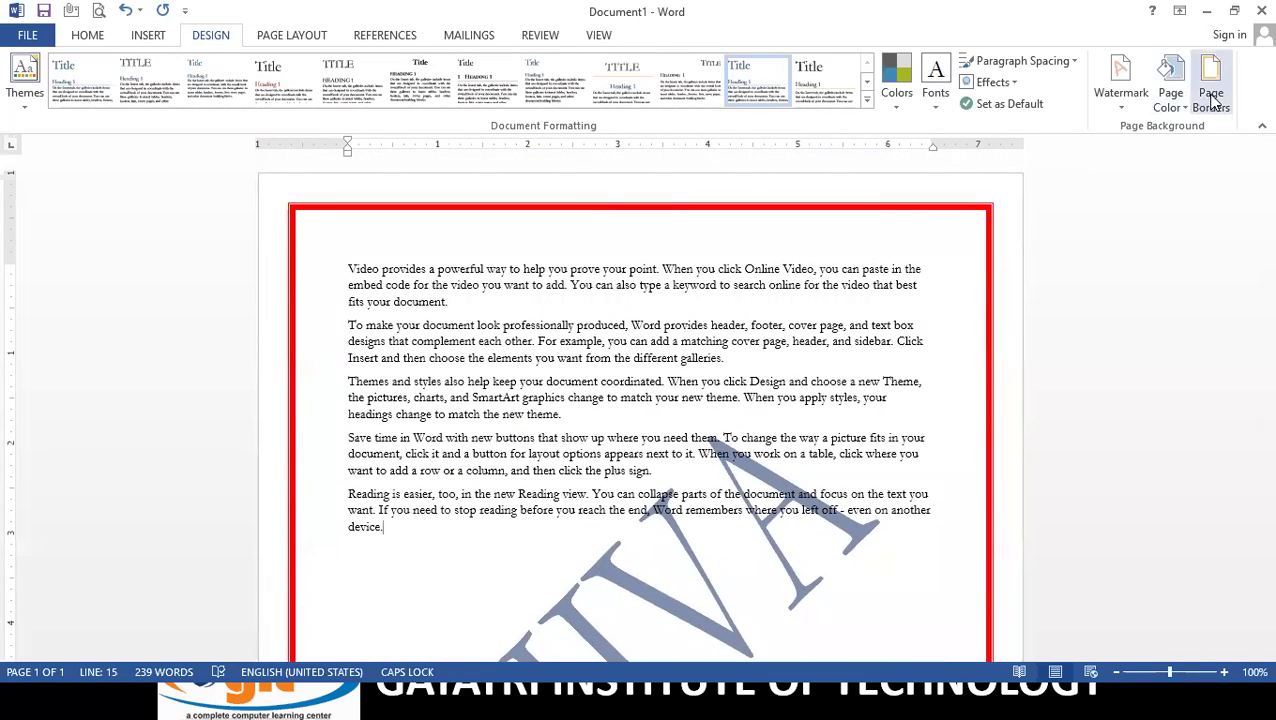
Step: Set the top, bottom, left and right page border margins to 0 from the page edge
click(1210, 90)
click(530, 349)
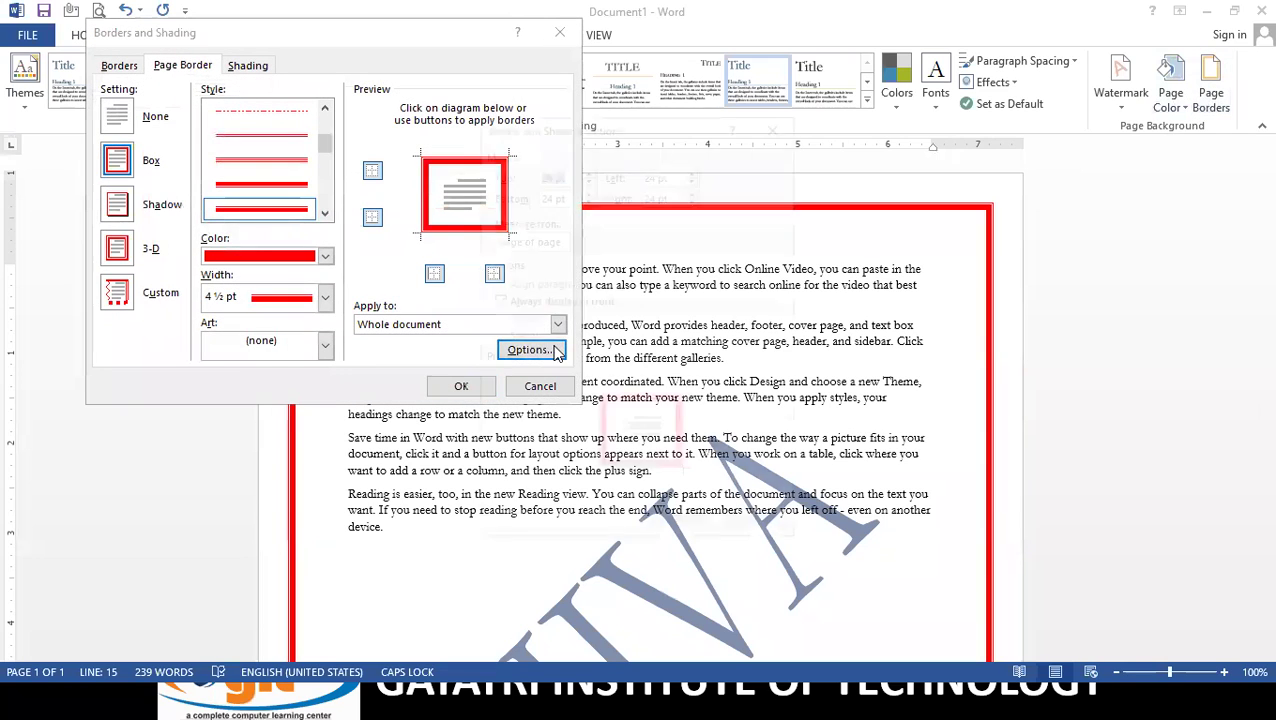
text(0	0	0	0)
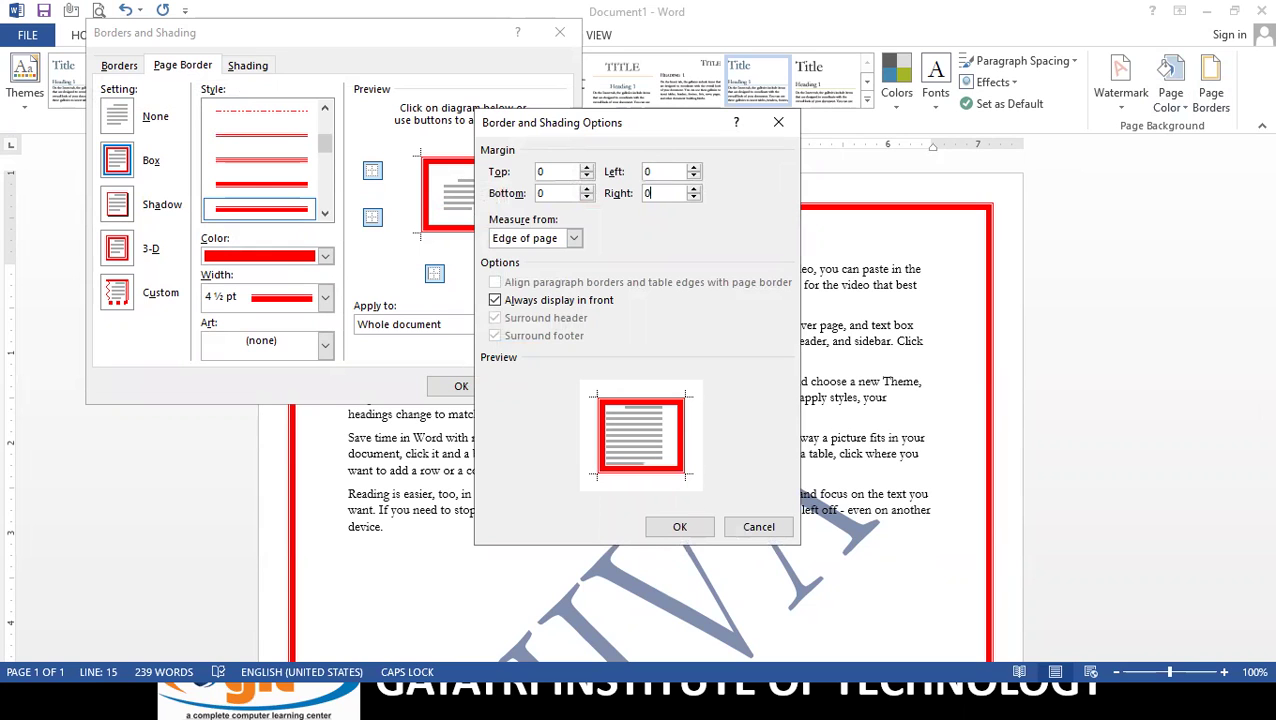
click(679, 527)
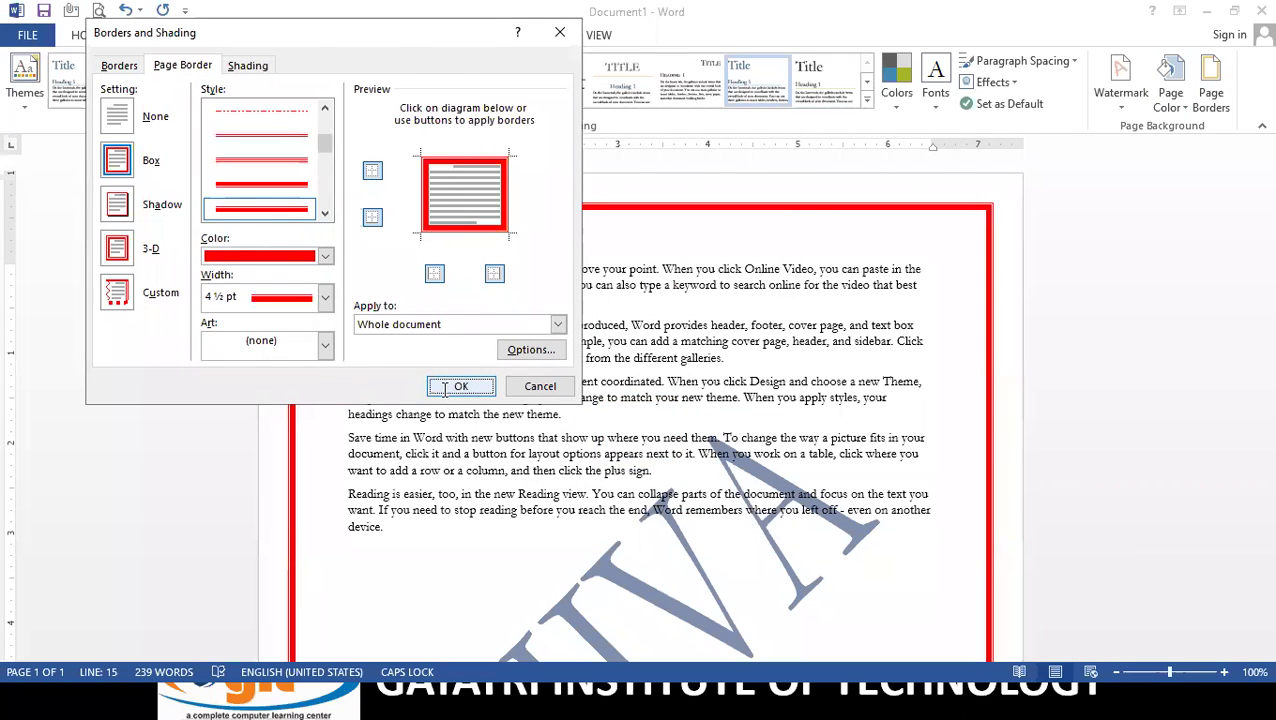
click(447, 388)
scroll(618, 397, down, 10)
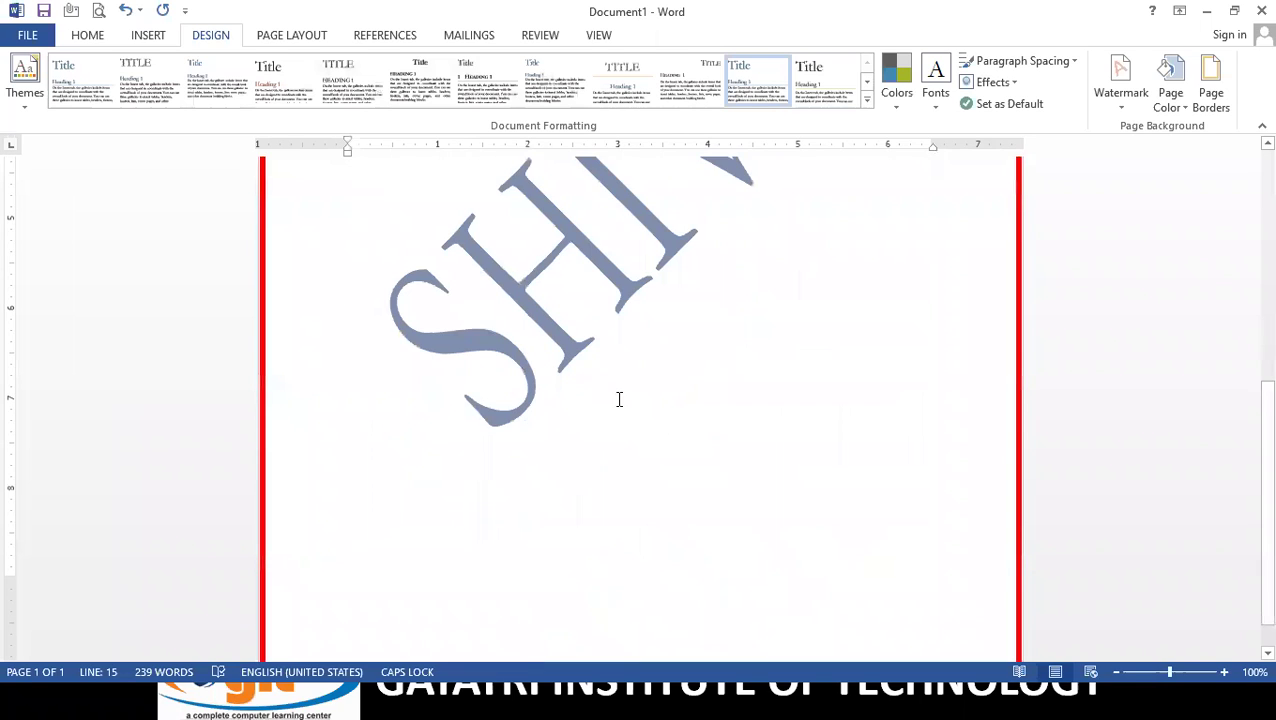
scroll(619, 399, up, 5)
scroll(619, 399, up, 5)
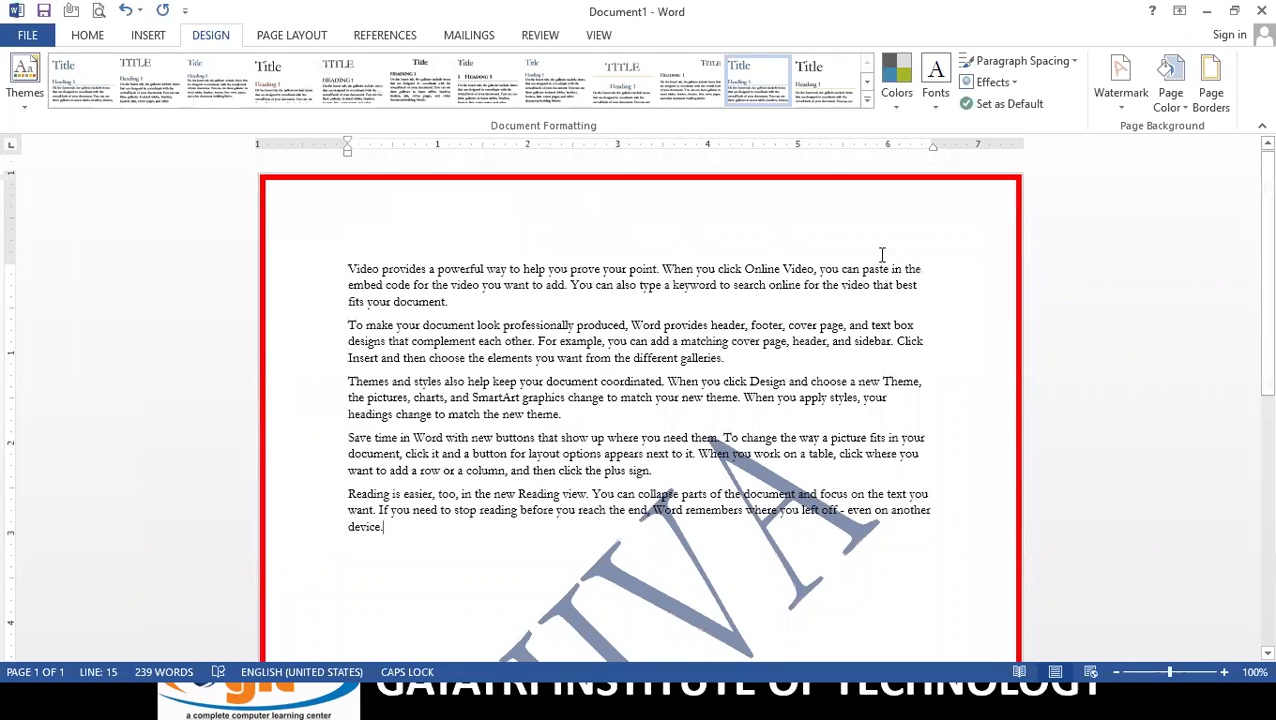
Step: Browse the Art border designs in the Page Borders dialog
click(1211, 98)
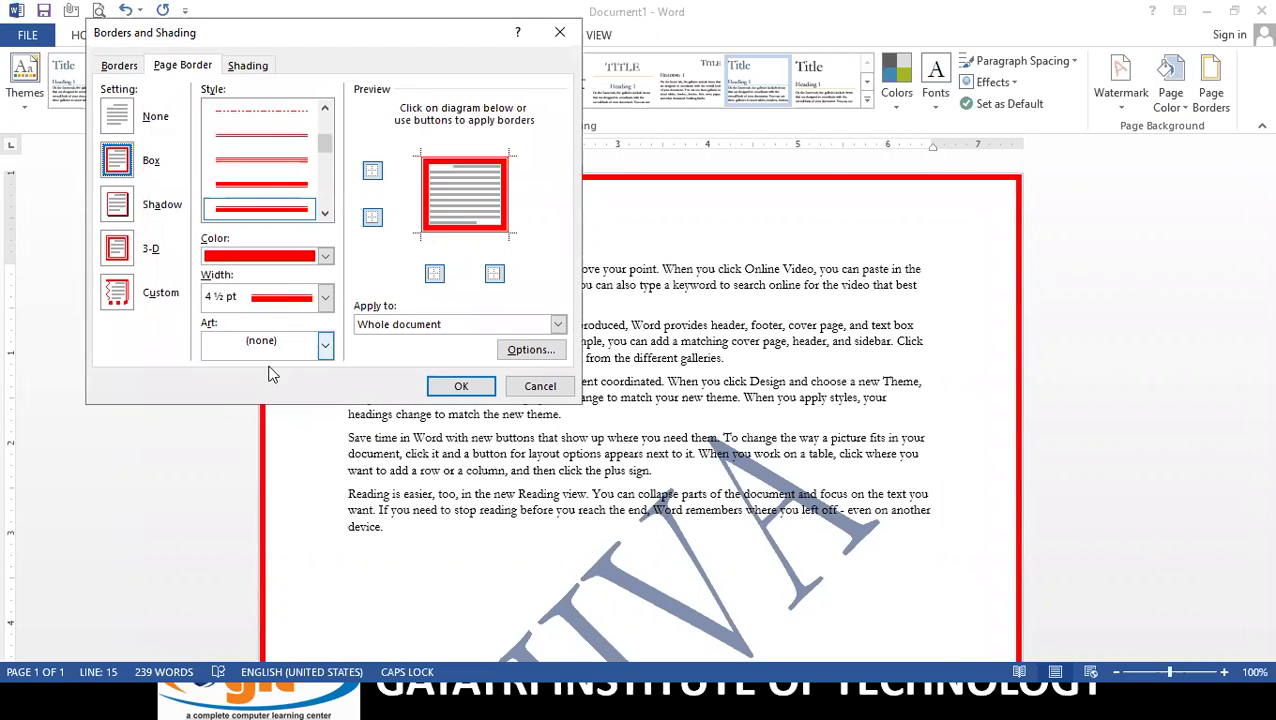
click(326, 346)
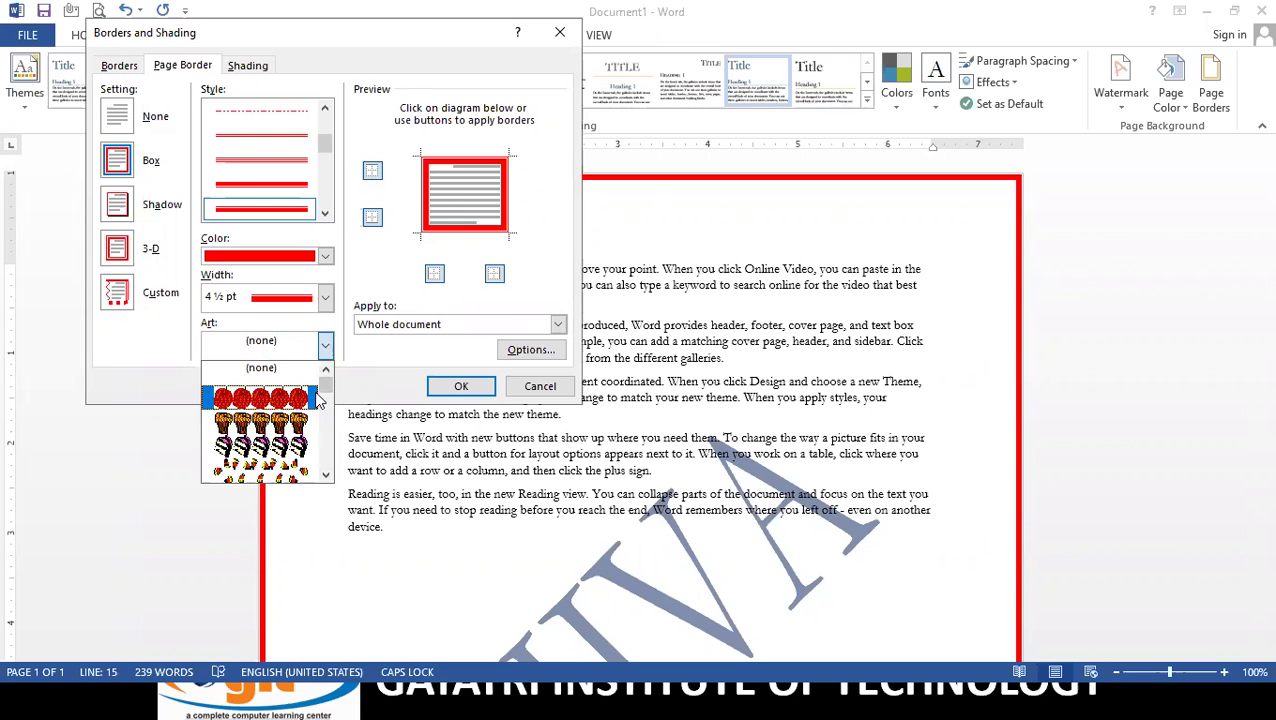
drag(328, 388, 325, 476)
click(325, 478)
click(326, 370)
click(326, 371)
drag(327, 377, 326, 375)
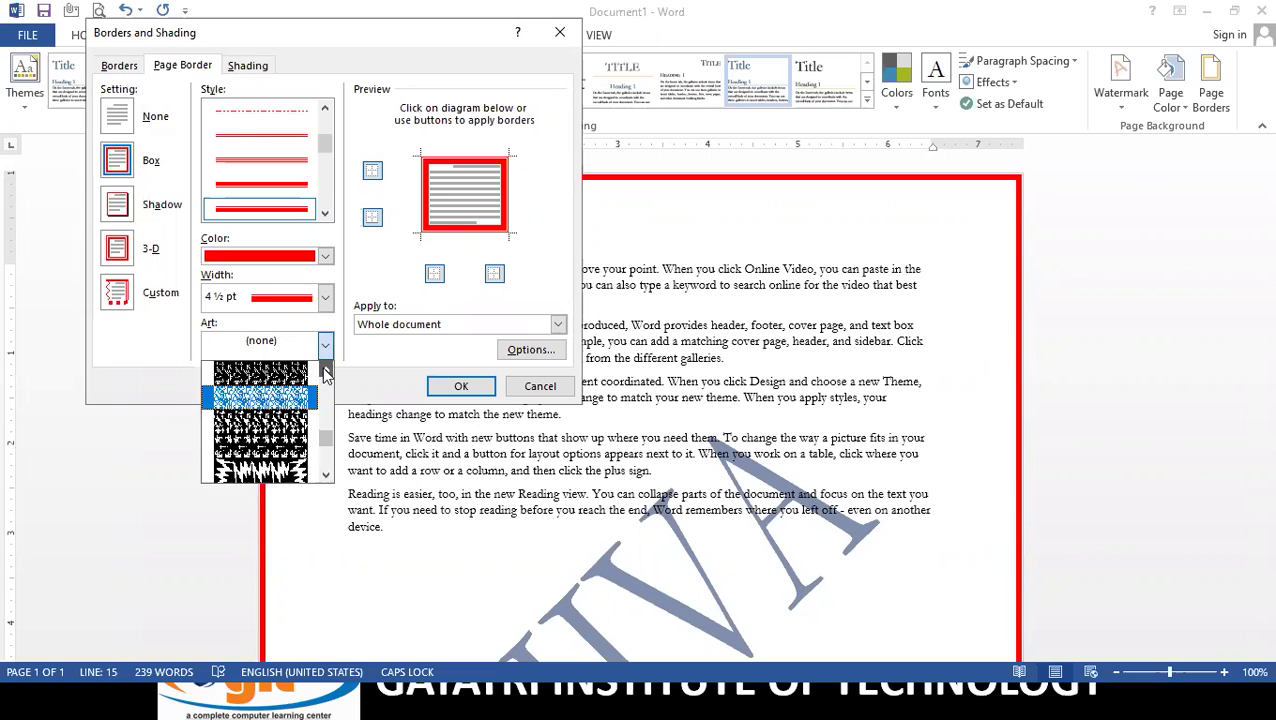
drag(326, 374, 326, 375)
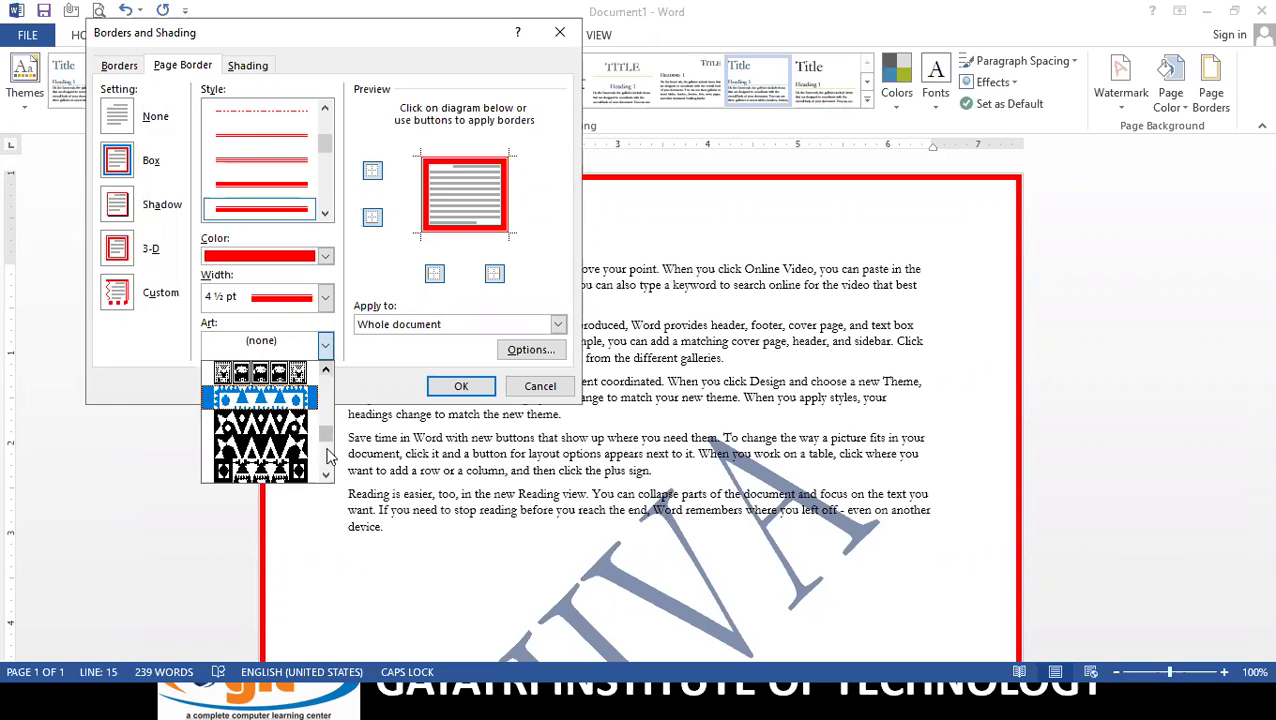
scroll(330, 448, down, 1)
scroll(330, 440, down, 1)
drag(330, 437, 328, 390)
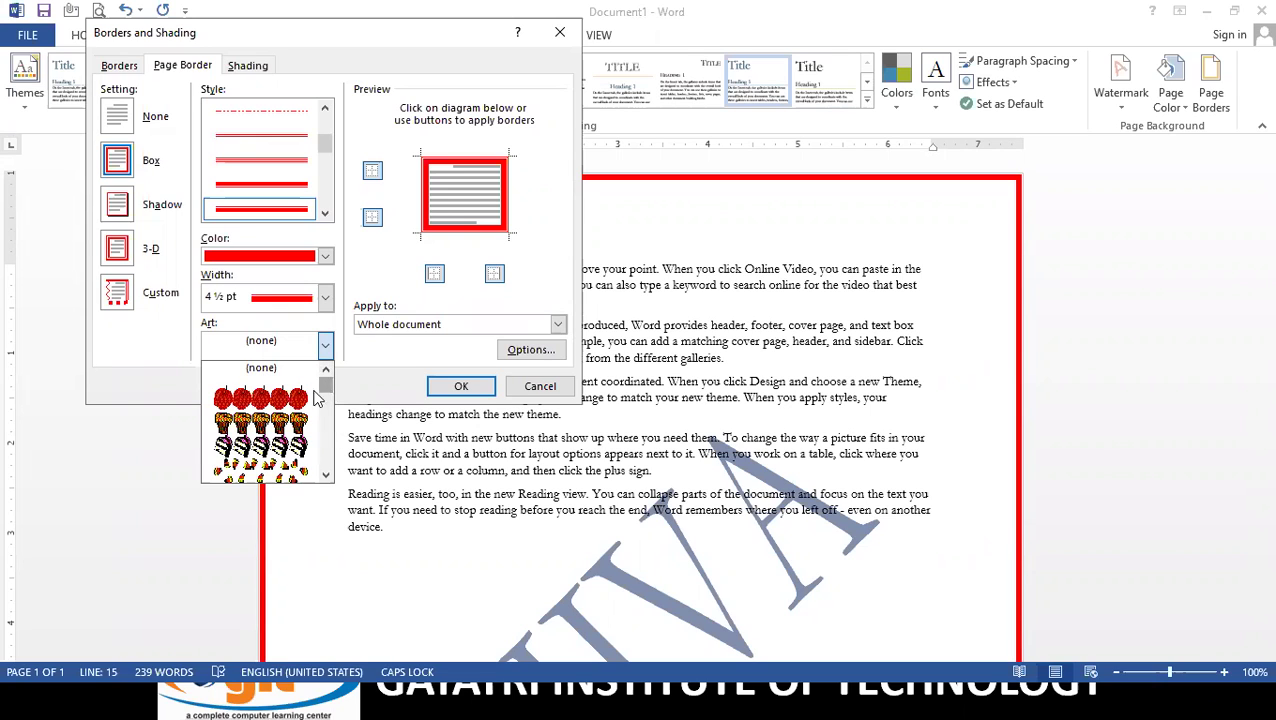
Step: Apply the red apple art border at 31 pt around the page
click(306, 399)
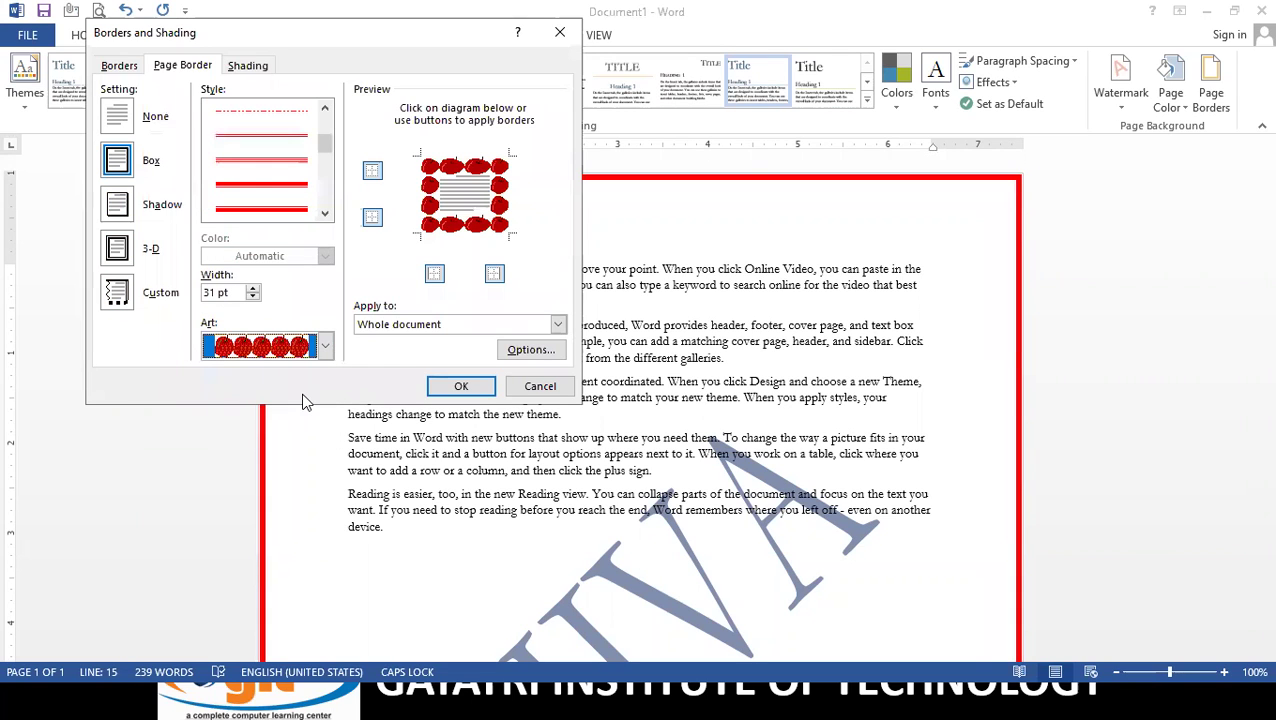
click(461, 387)
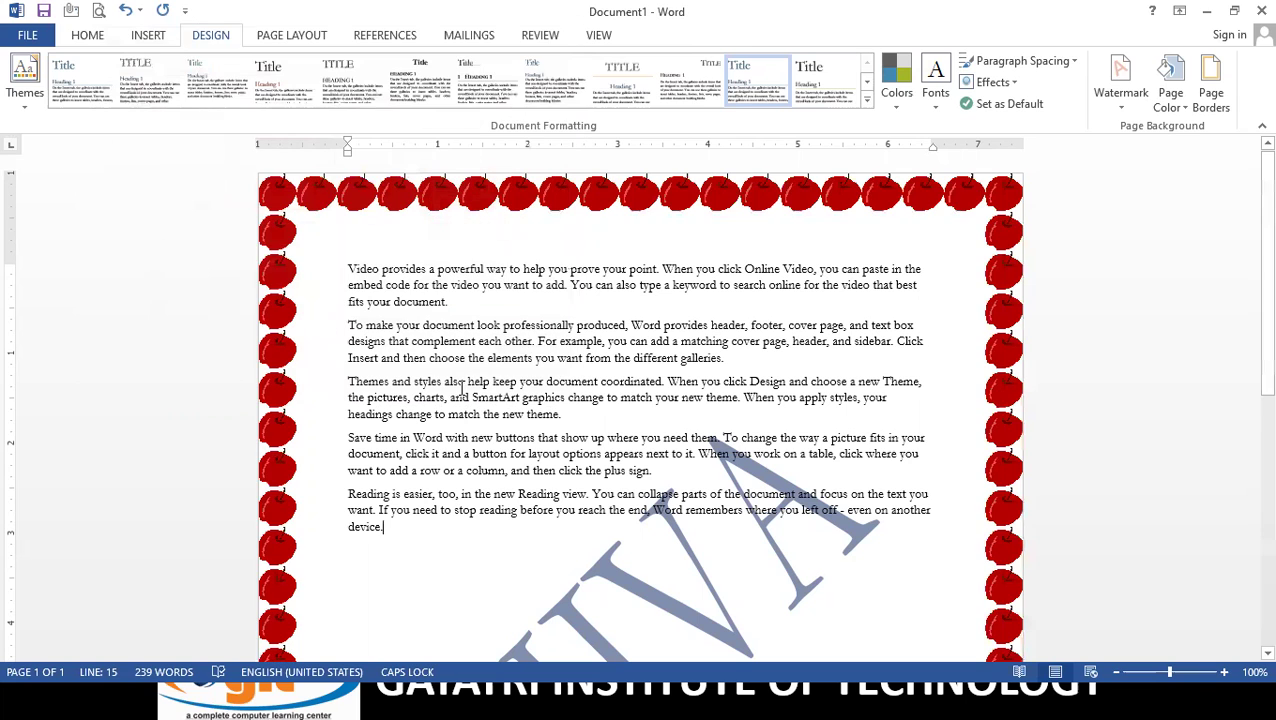
scroll(550, 498, down, 6)
scroll(550, 498, down, 4)
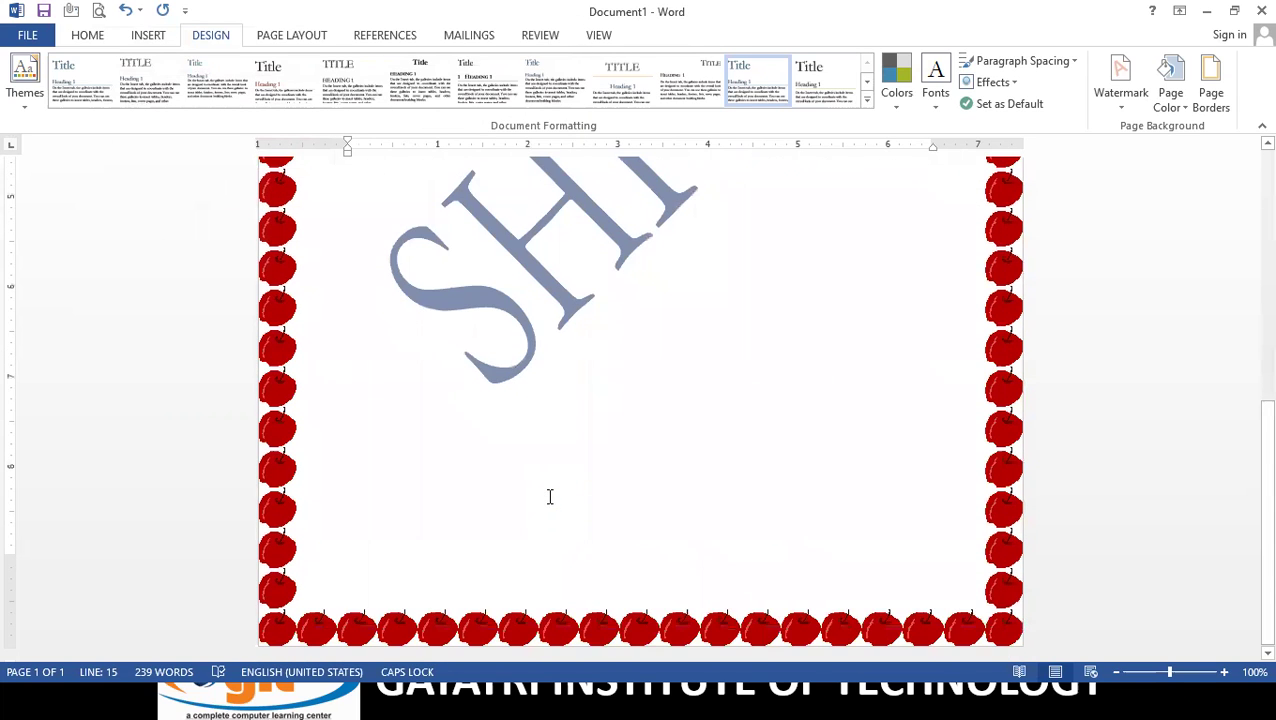
scroll(756, 370, up, 4)
scroll(756, 370, up, 3)
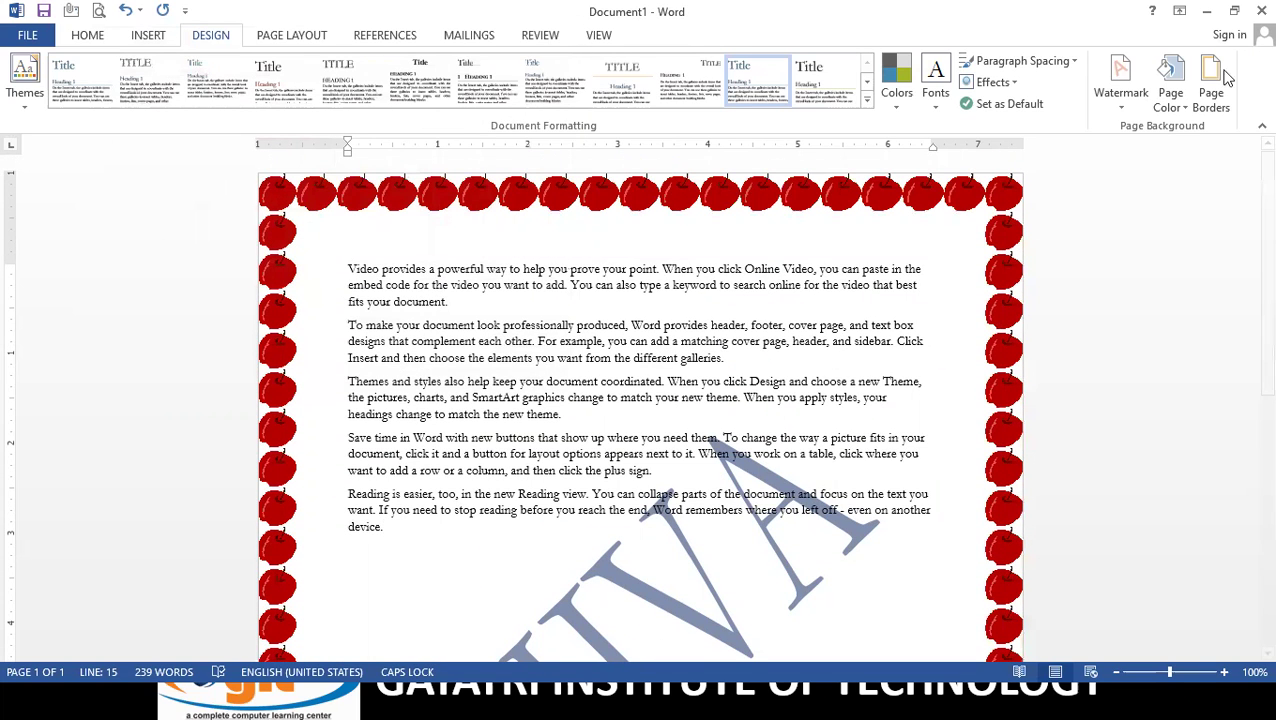
Step: Switch the page border to the Shadow setting with a plain line style in dark blue
click(1210, 100)
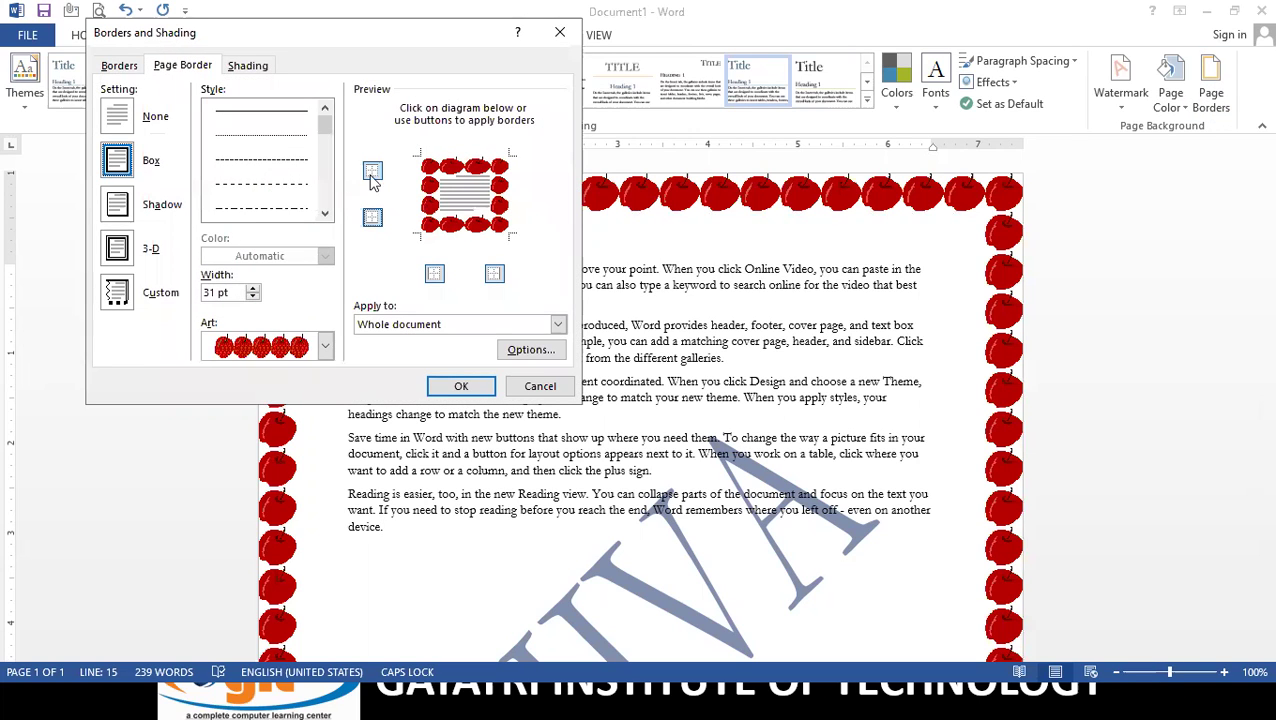
click(118, 205)
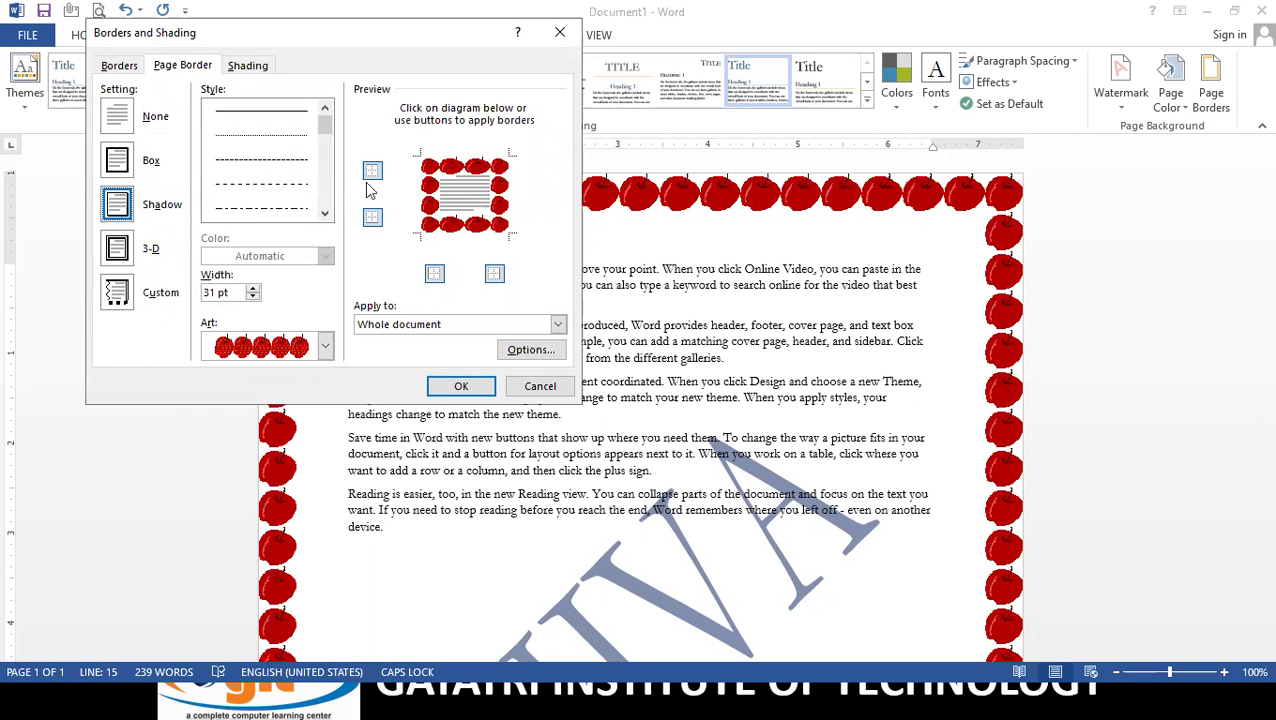
scroll(330, 147, down, 3)
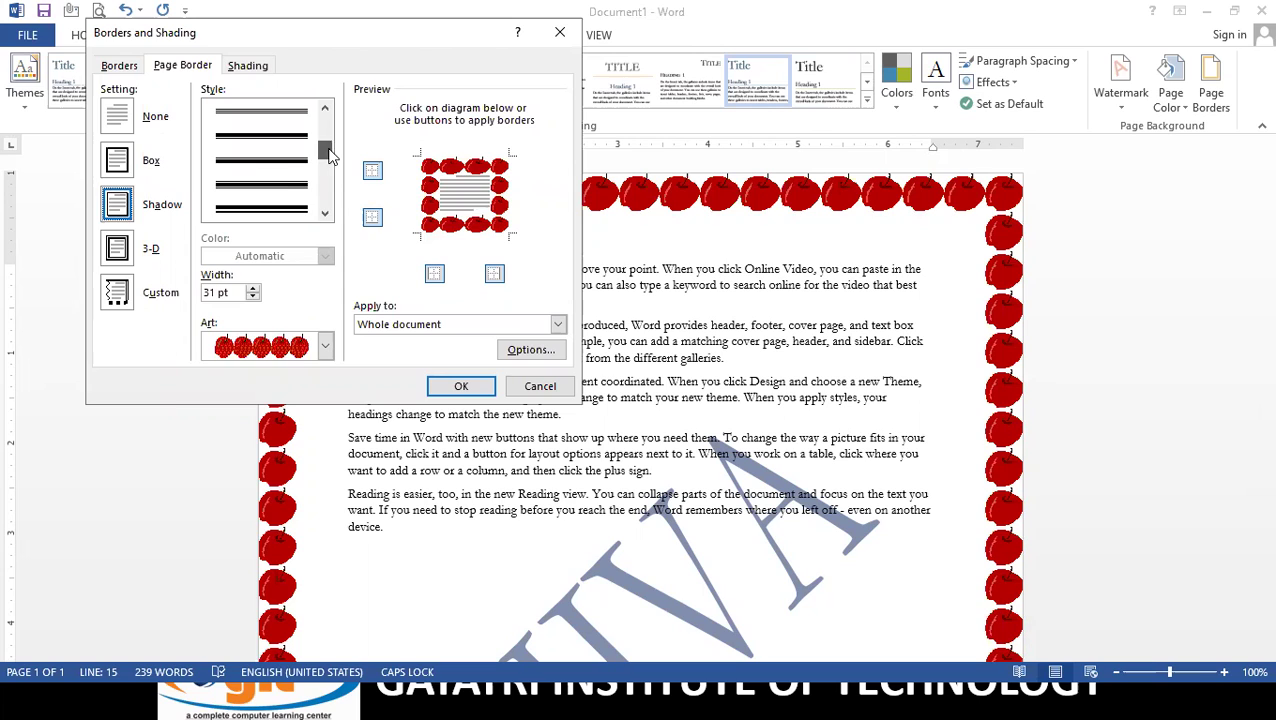
click(268, 175)
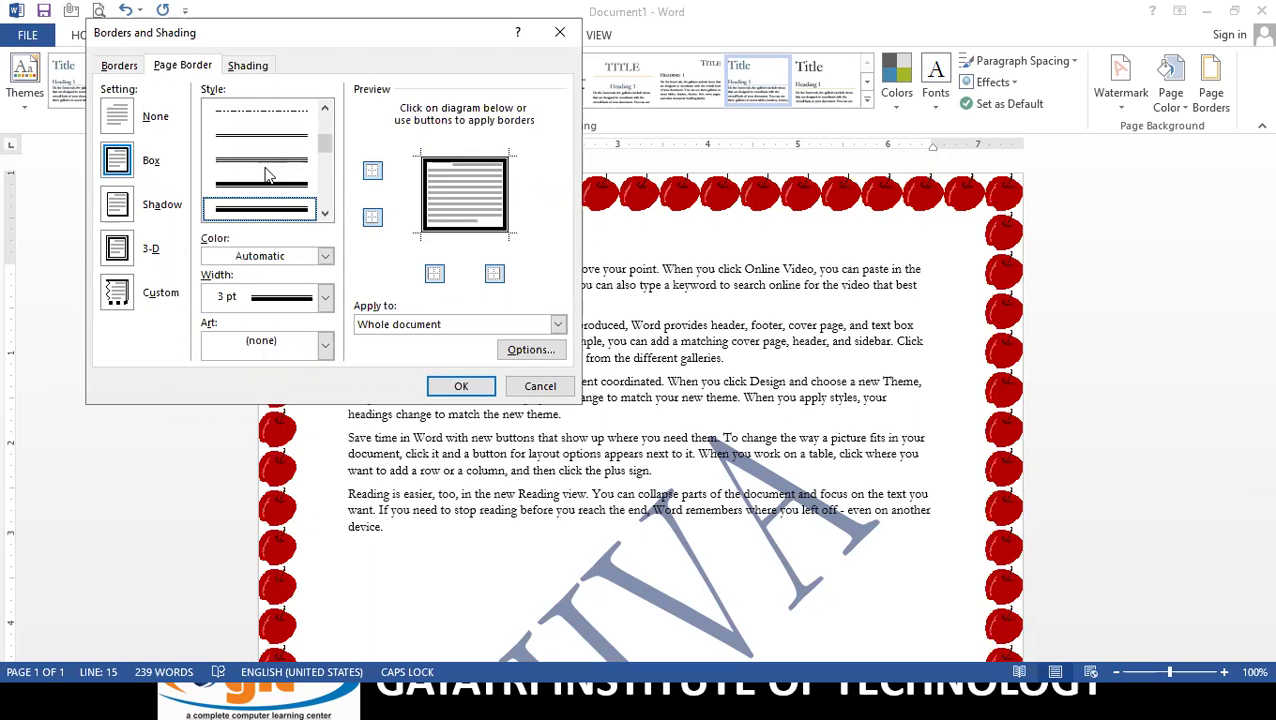
click(325, 256)
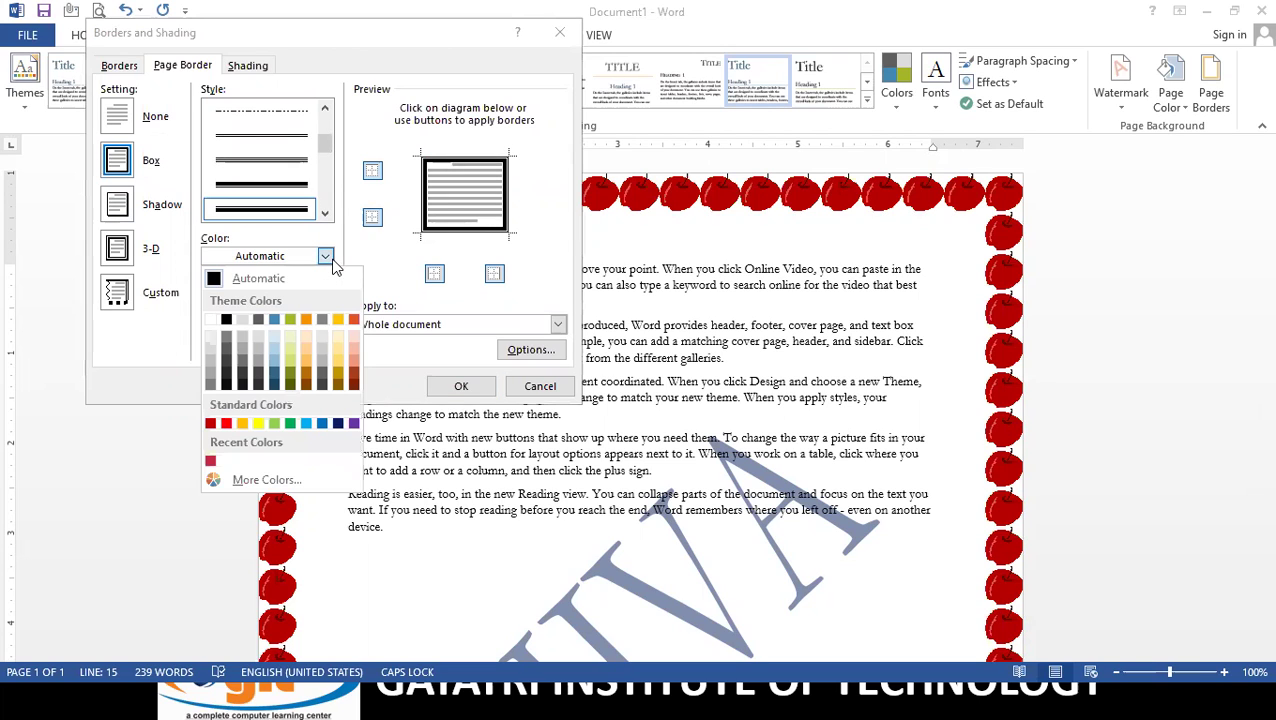
click(338, 424)
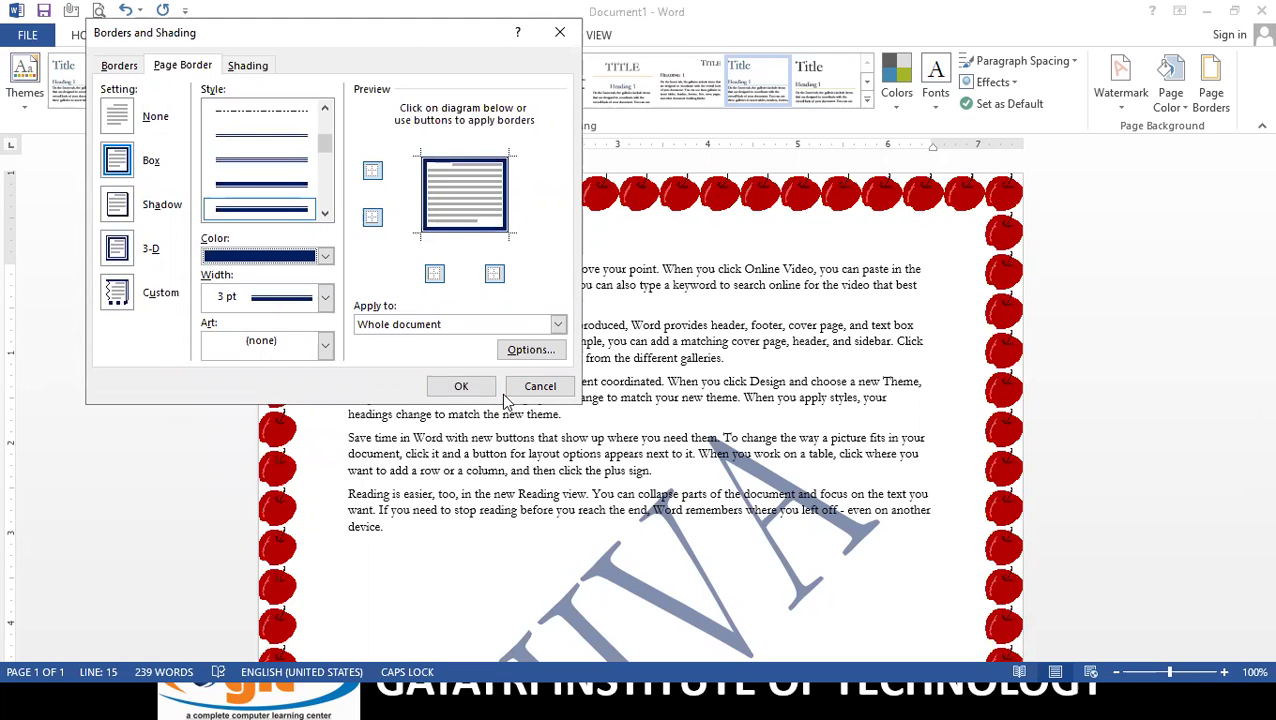
Step: Leave margin options and art unchanged, and apply the dark blue line border to the page
click(528, 350)
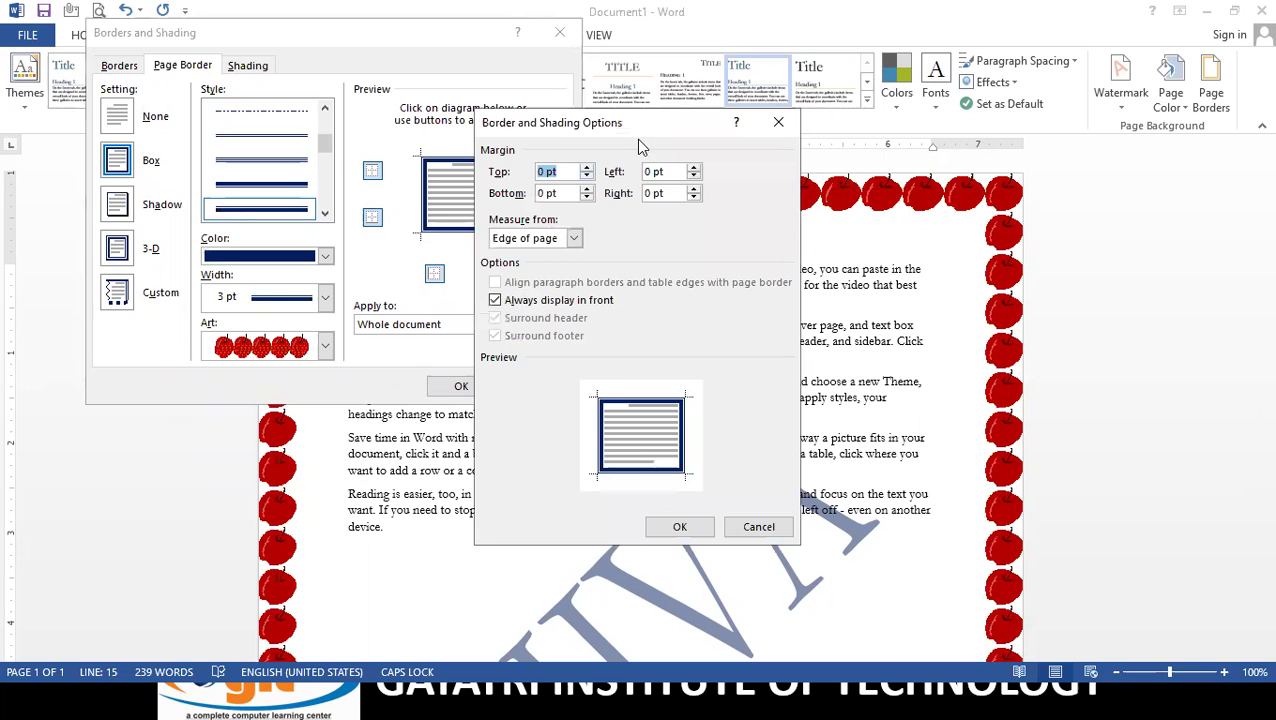
click(680, 527)
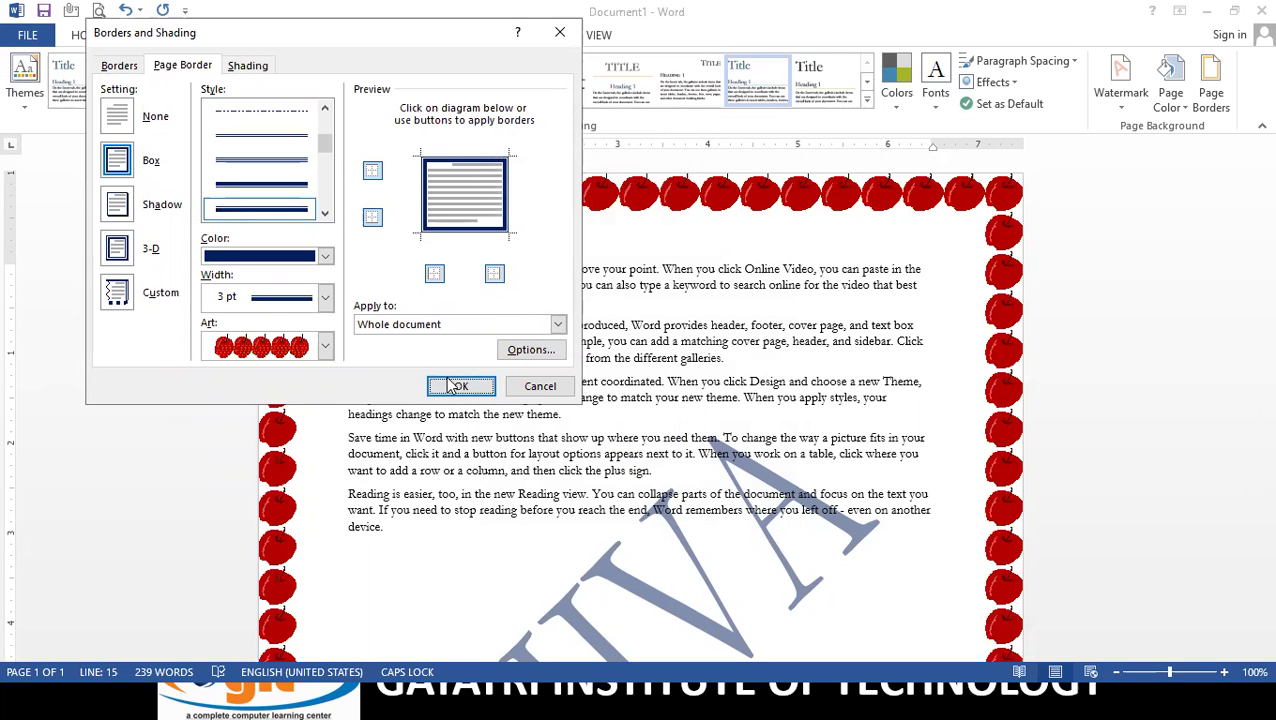
click(326, 347)
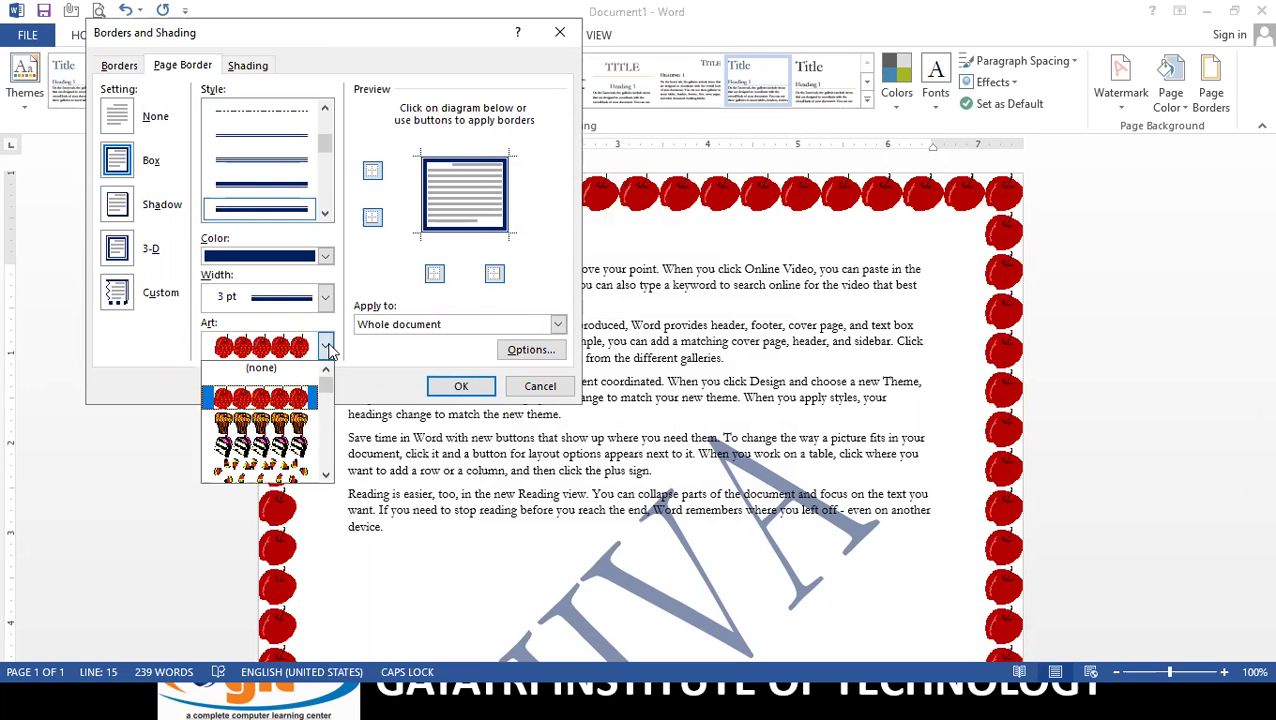
click(326, 347)
click(461, 386)
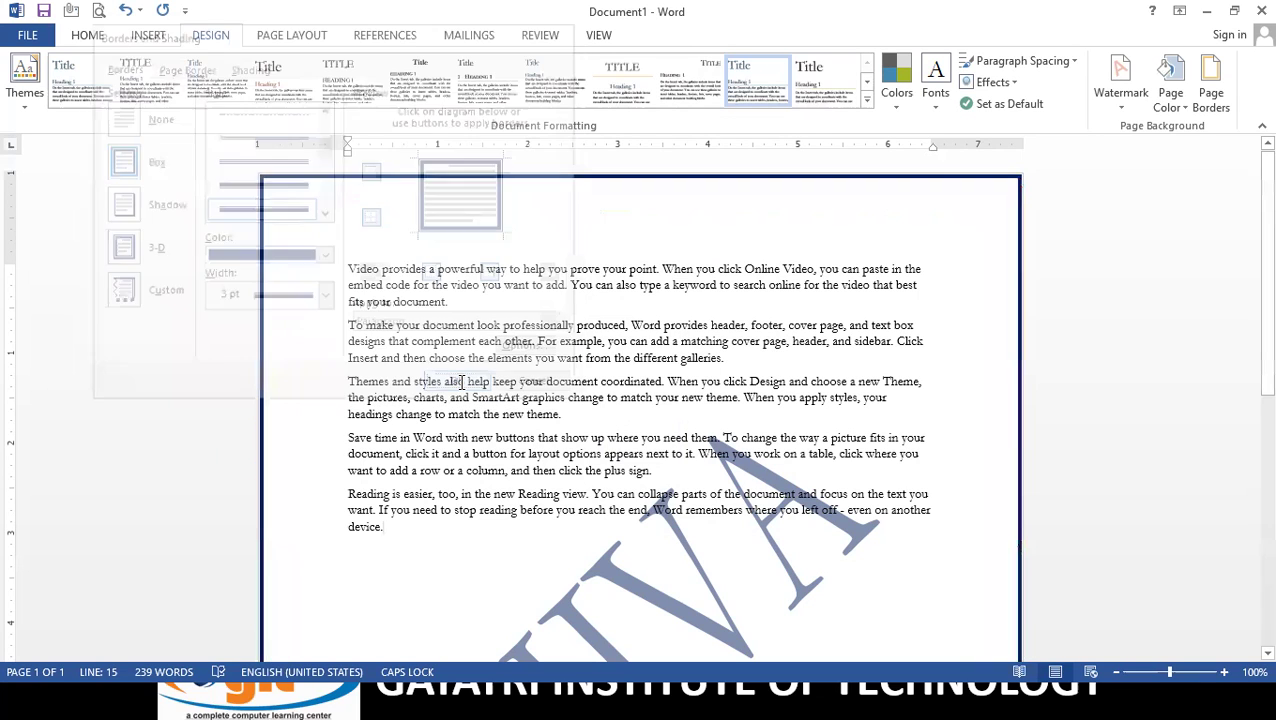
scroll(565, 392, down, 10)
scroll(565, 392, up, 5)
scroll(565, 392, up, 5)
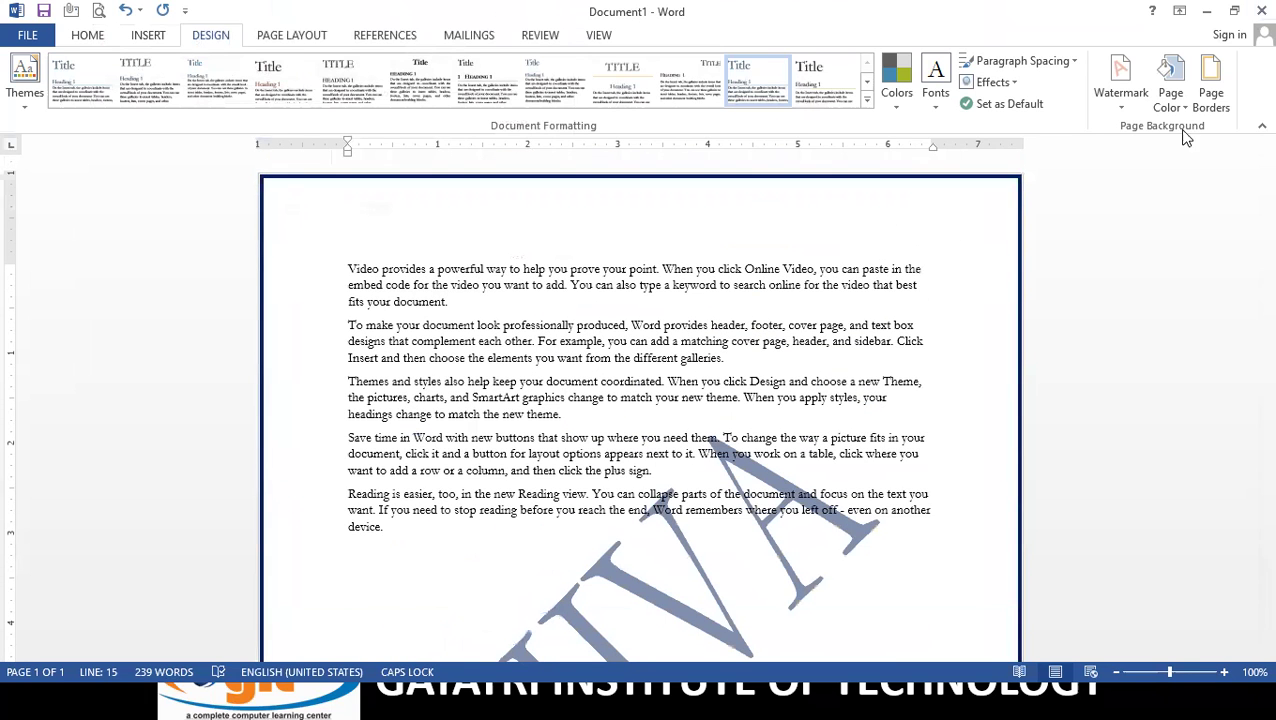
Step: Change the page border to the 3-D setting, keeping a 3 pt line width
click(1211, 85)
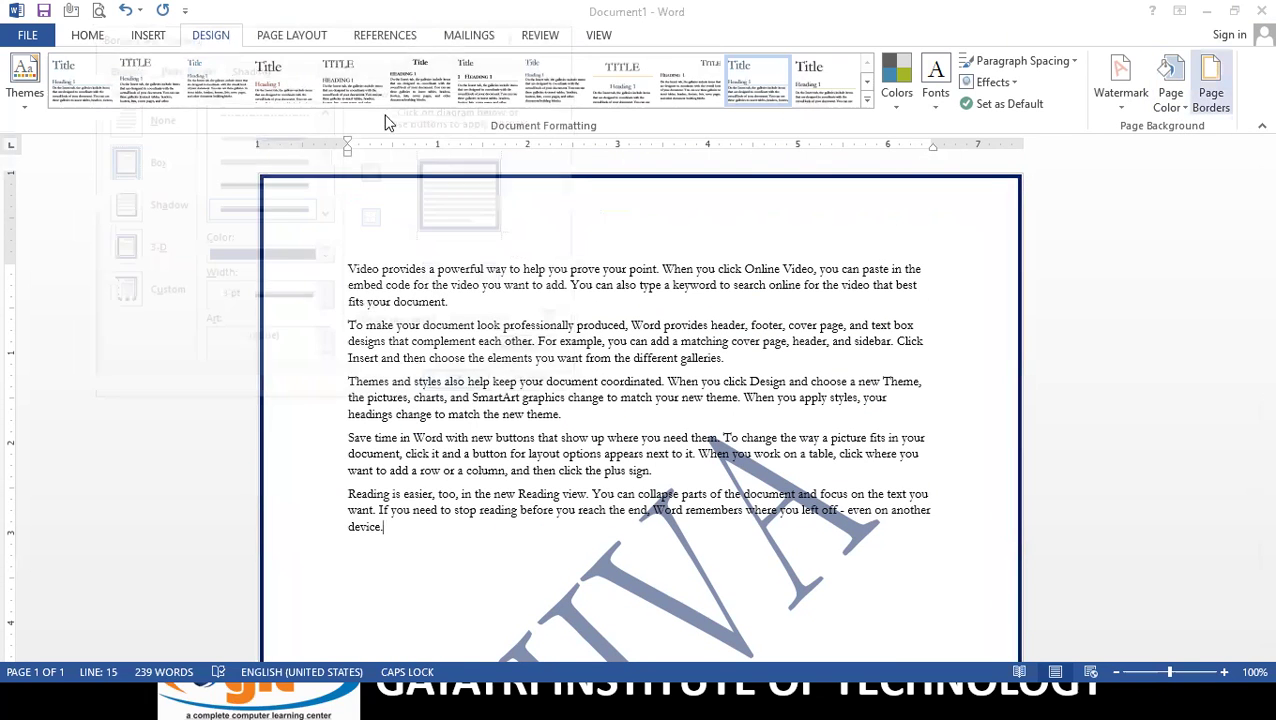
click(116, 250)
scroll(262, 150, down, 5)
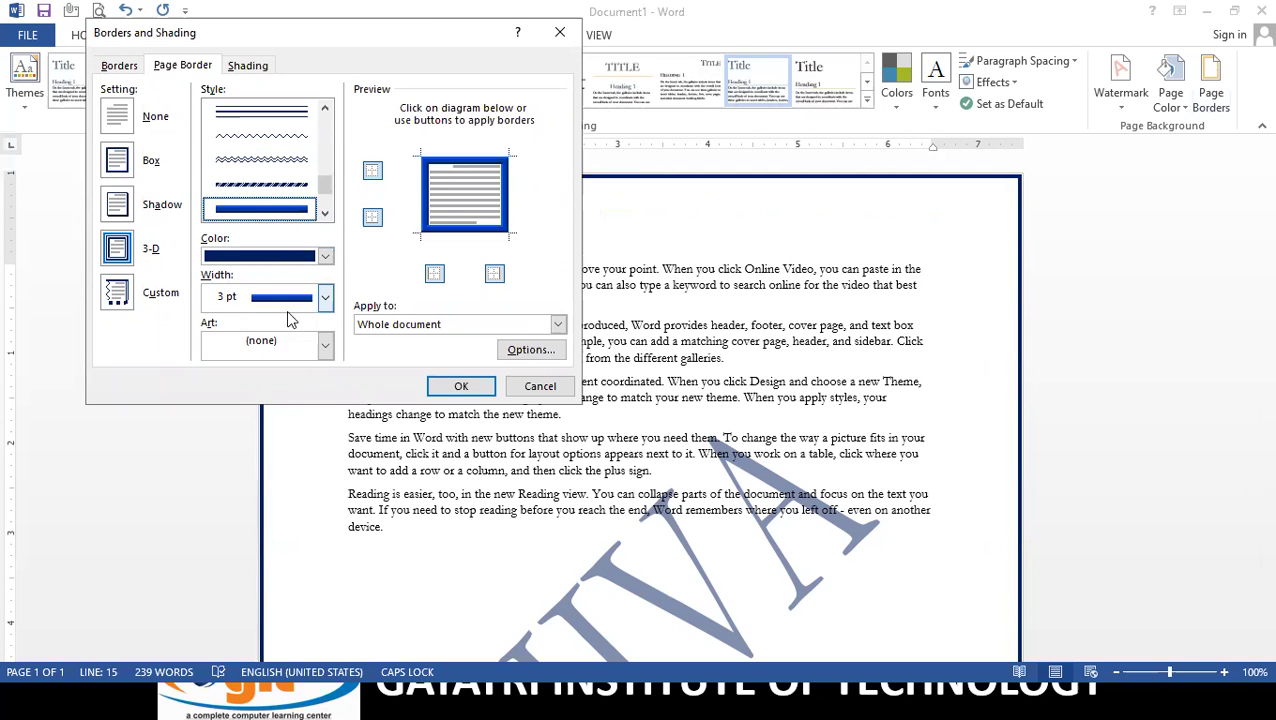
click(325, 297)
click(326, 298)
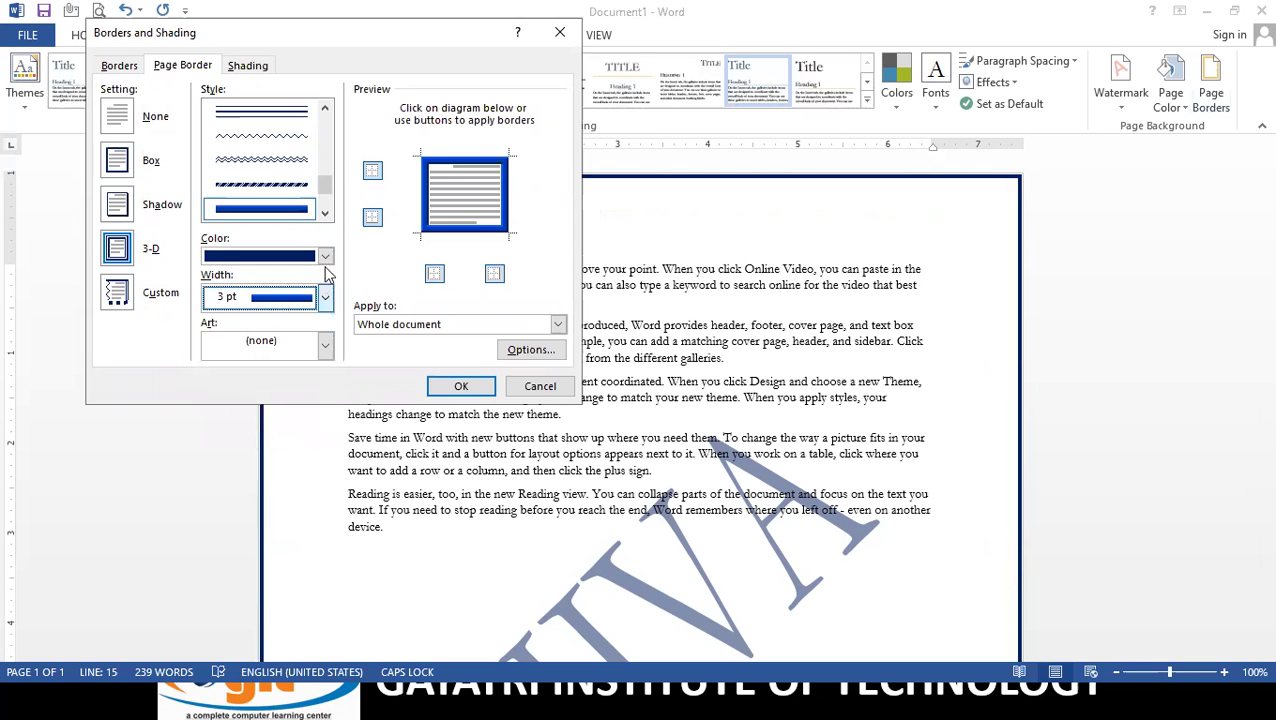
Step: Color the 3-D border red and apply it to the page
click(326, 257)
click(326, 257)
click(326, 257)
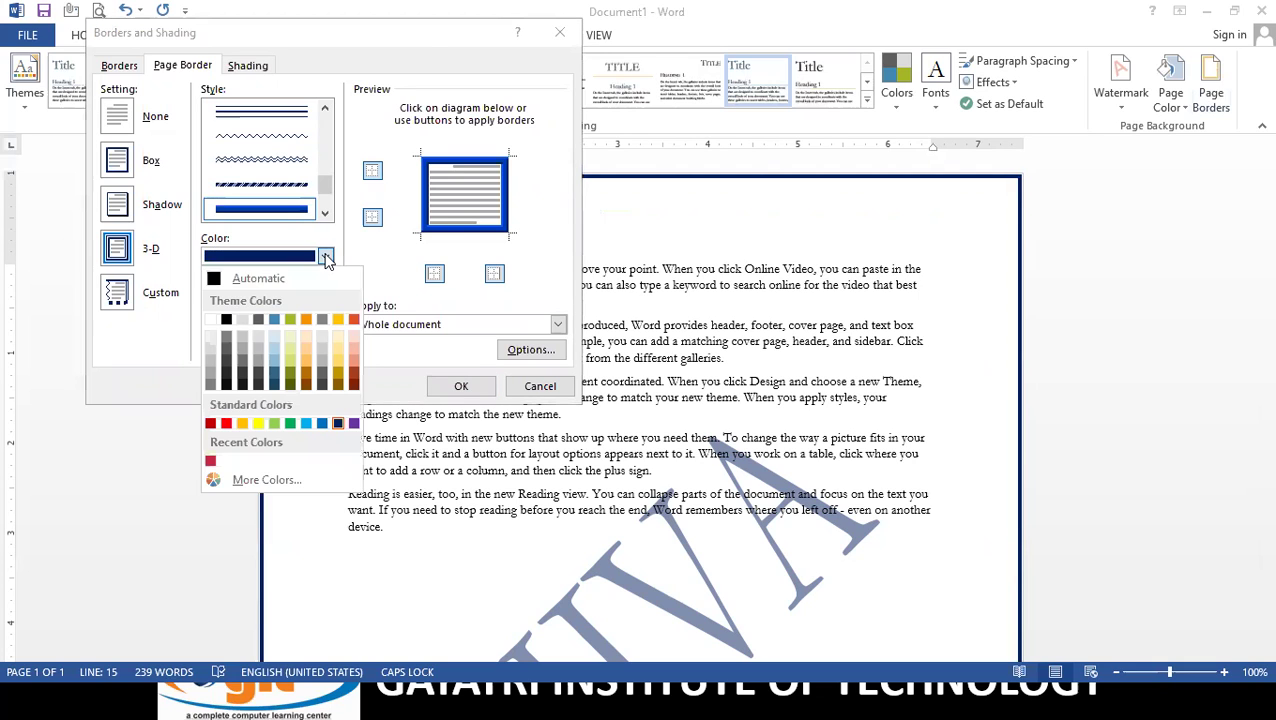
click(226, 423)
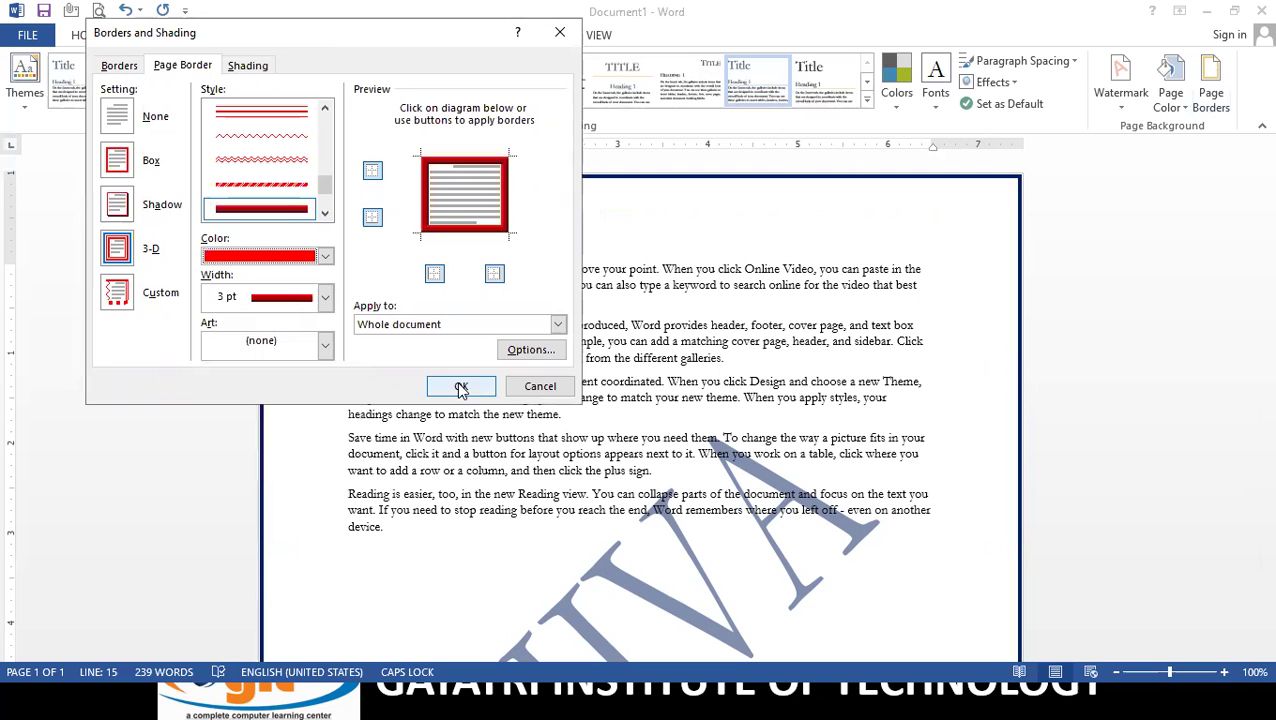
click(461, 387)
scroll(910, 305, down, 5)
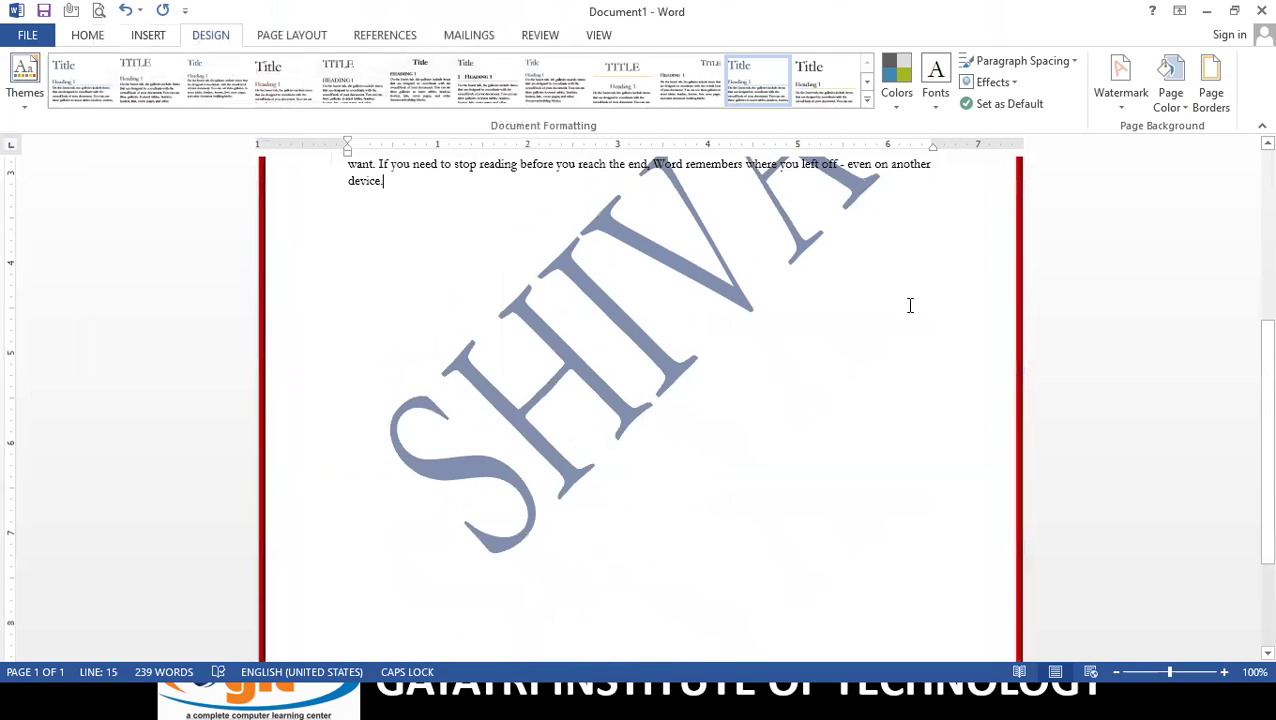
scroll(910, 305, down, 4)
scroll(666, 407, up, 4)
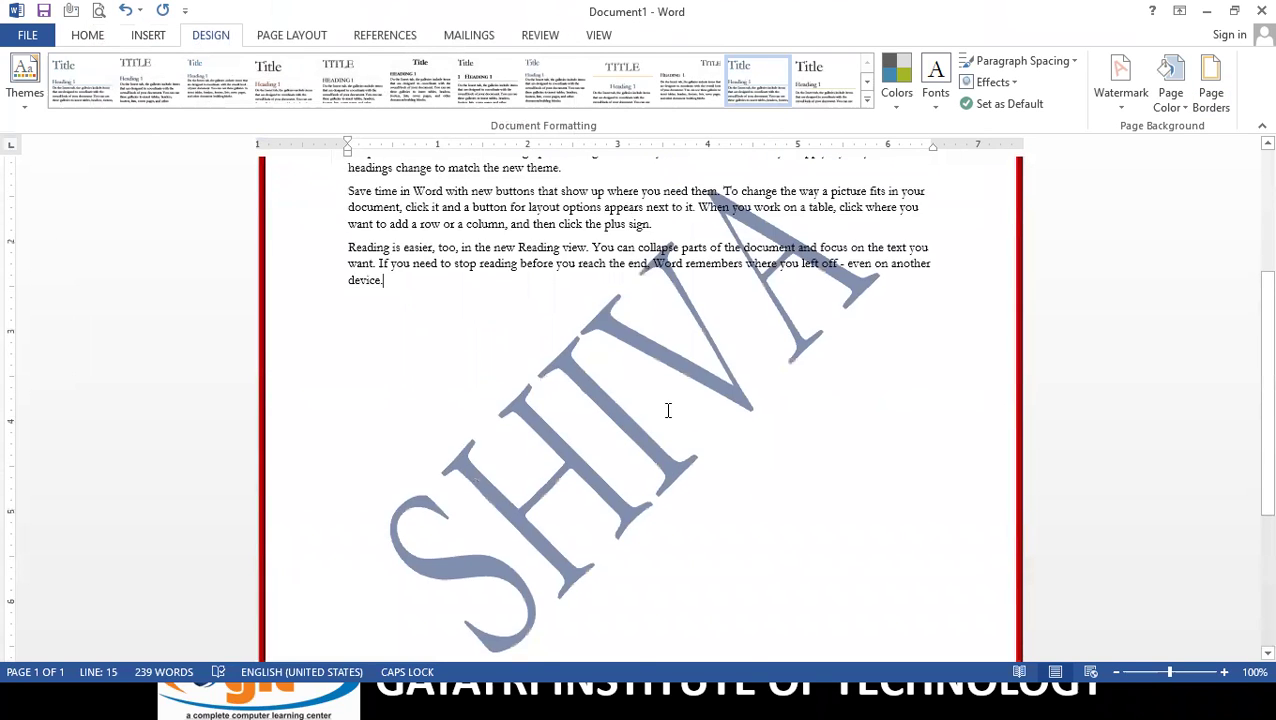
scroll(666, 407, up, 5)
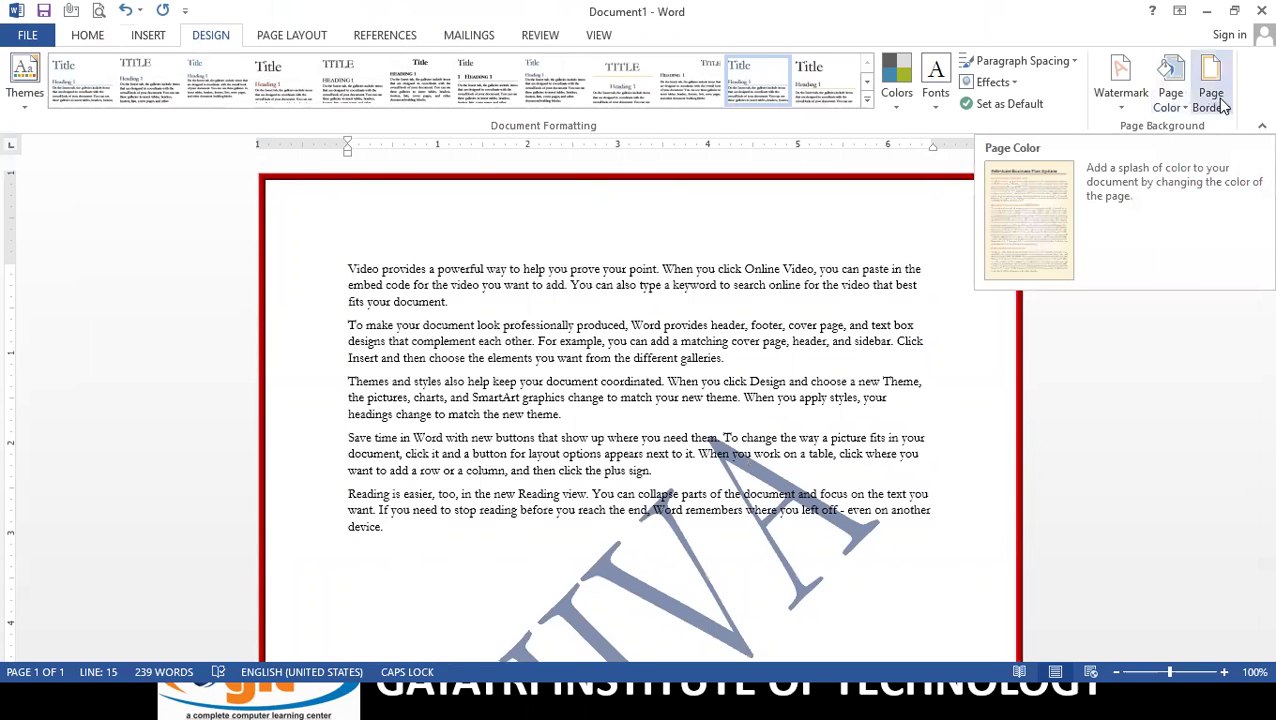
Step: Check the page border settings and cancel without changes
click(1210, 92)
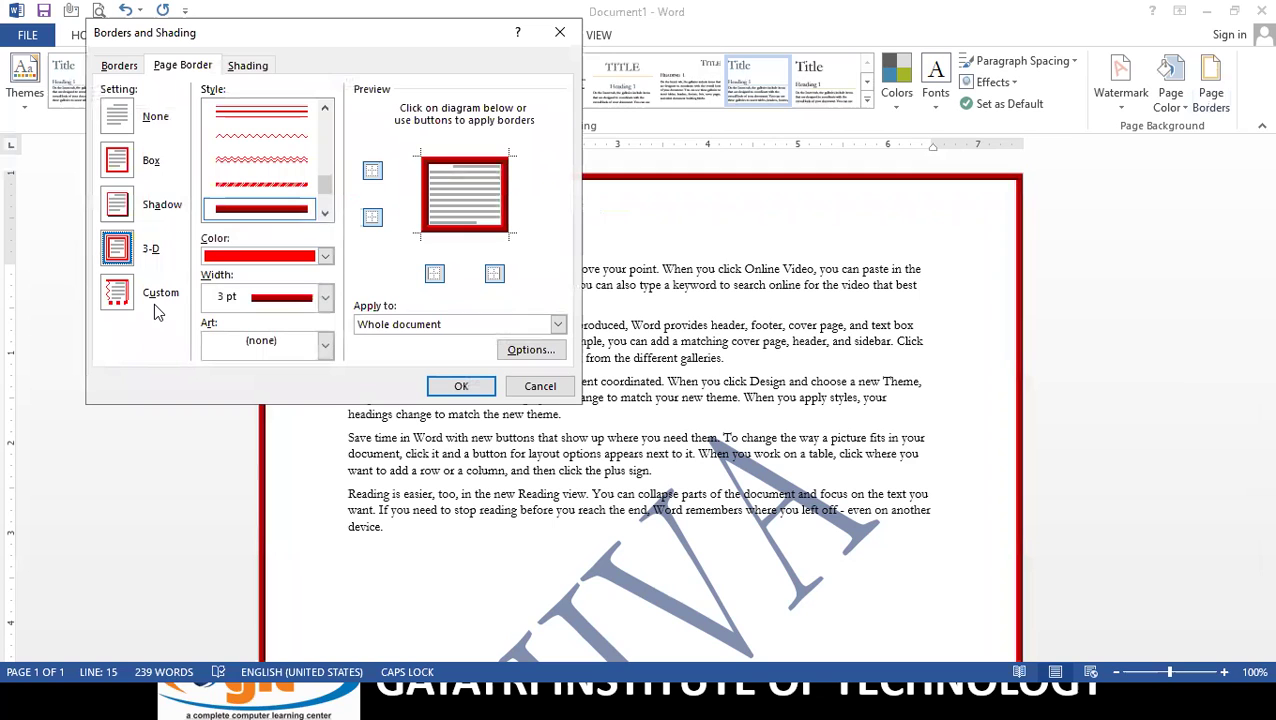
click(558, 385)
scroll(557, 380, down, 6)
scroll(588, 596, down, 3)
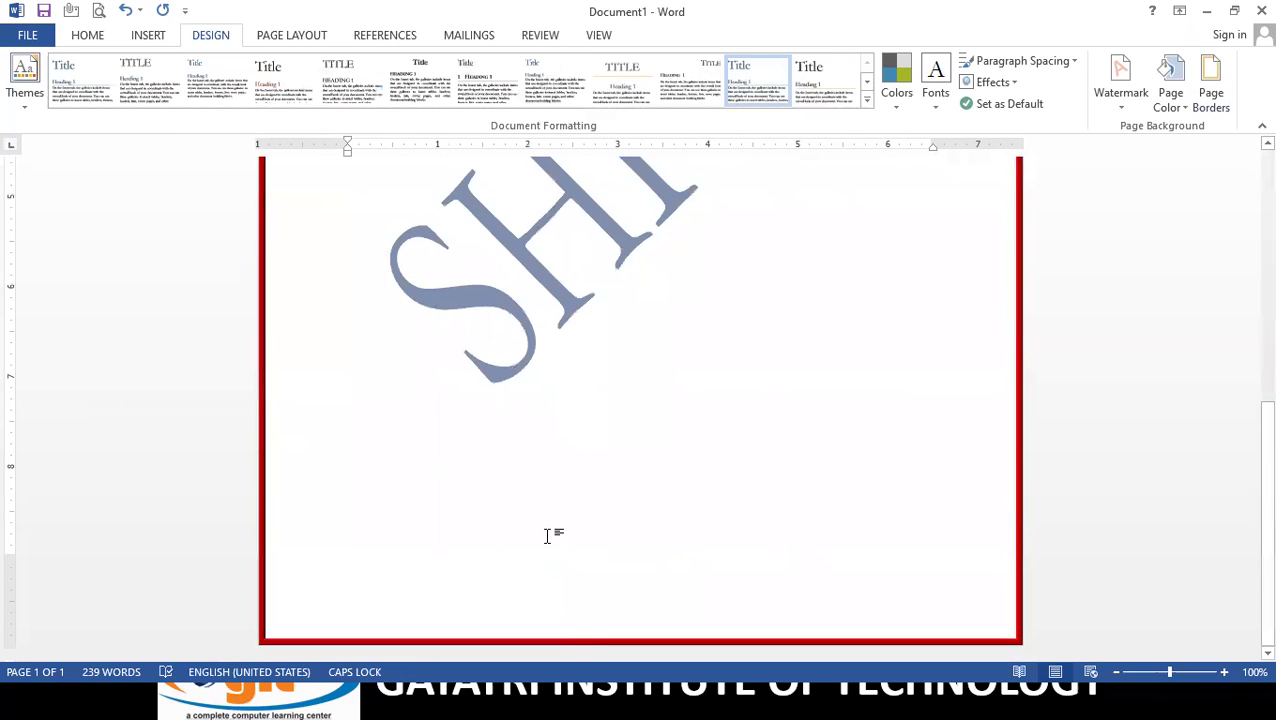
scroll(547, 536, up, 3)
Step: Insert a page break (Ctrl+Enter) so the document continues onto new red-bordered, watermarked pages
key(ctrl+Return)
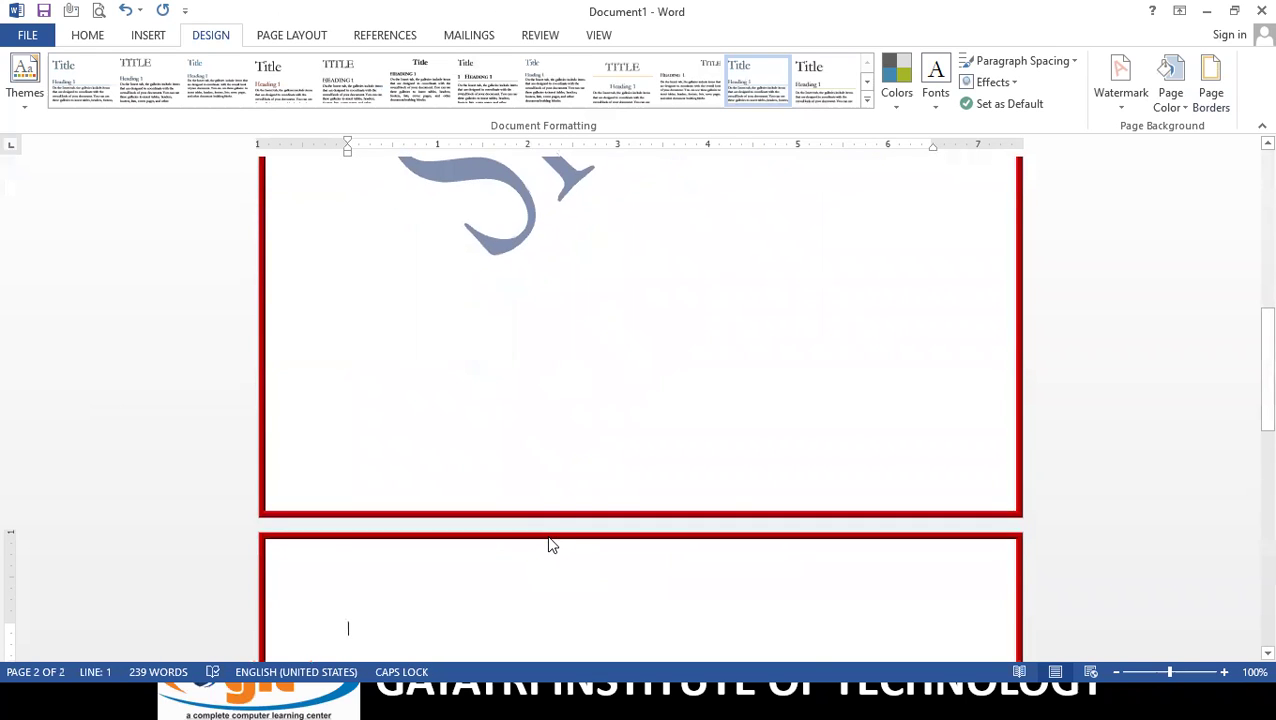
scroll(550, 537, down, 7)
scroll(547, 536, down, 10)
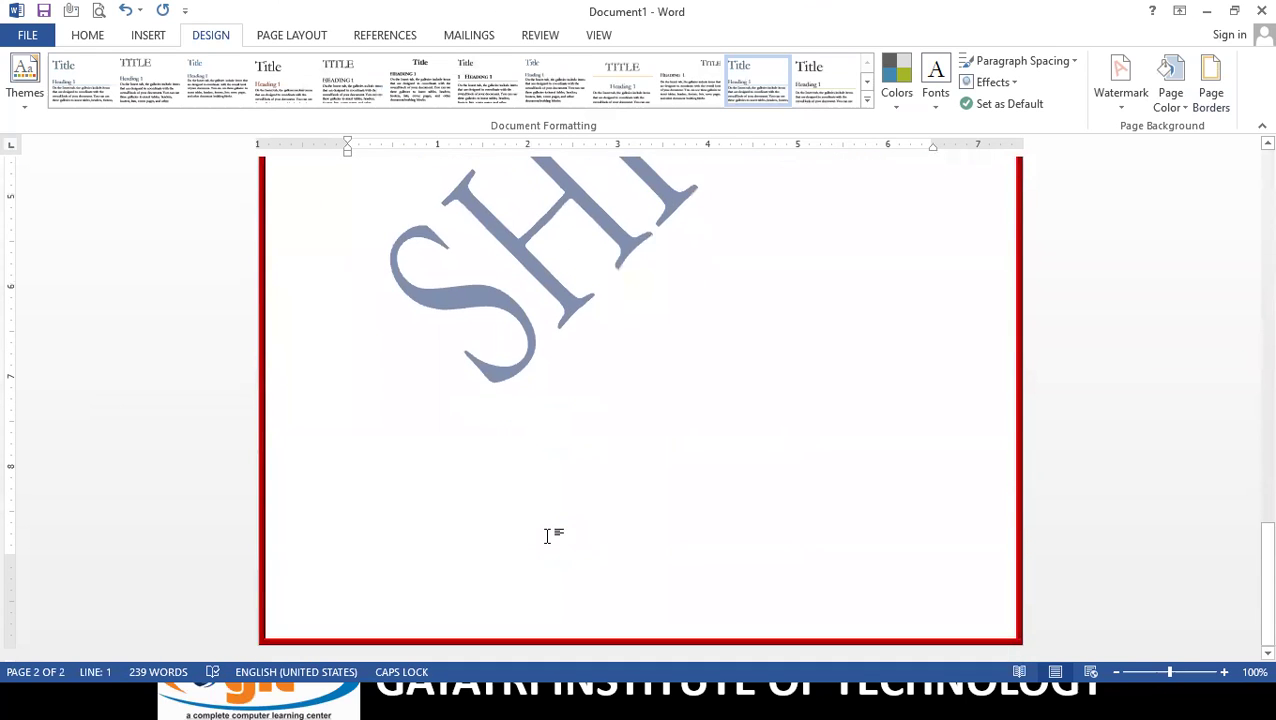
scroll(547, 536, up, 6)
scroll(547, 536, up, 6)
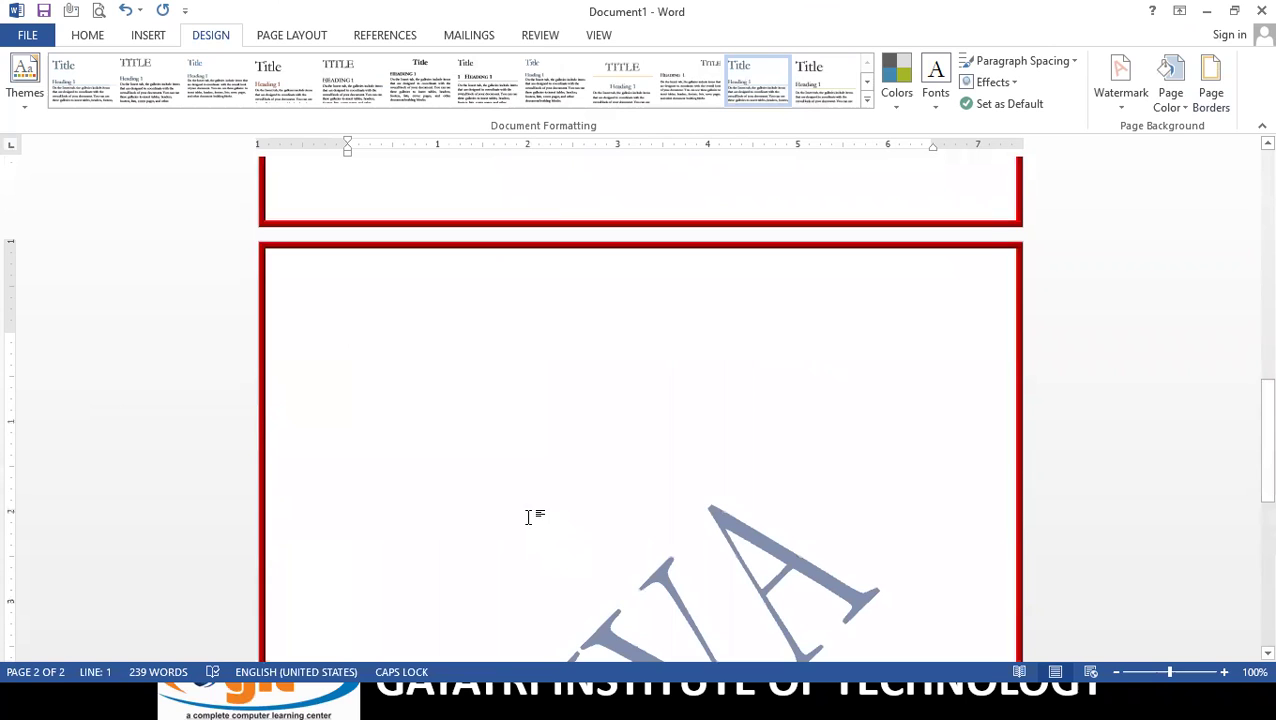
scroll(530, 522, down, 10)
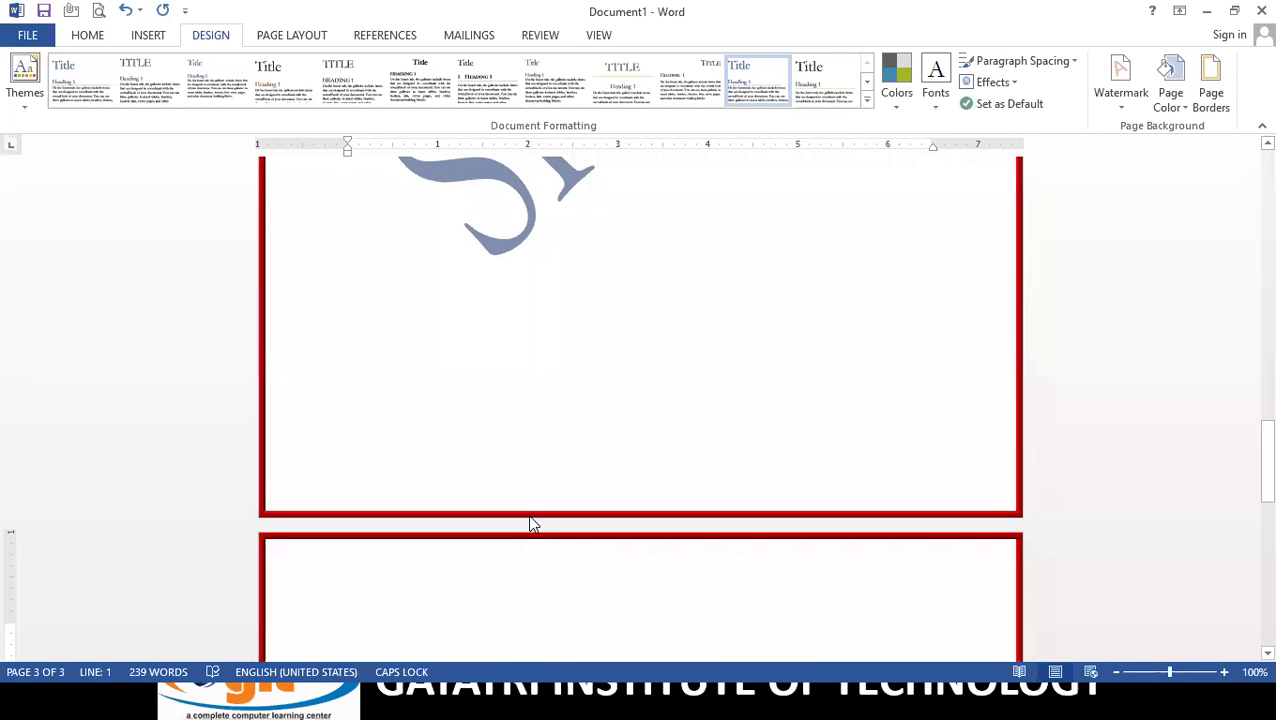
scroll(553, 590, down, 5)
scroll(555, 585, up, 2)
scroll(555, 585, up, 3)
scroll(555, 585, up, 3)
scroll(555, 585, up, 4)
scroll(555, 585, up, 3)
scroll(555, 585, up, 3)
scroll(555, 585, up, 8)
scroll(555, 585, up, 1)
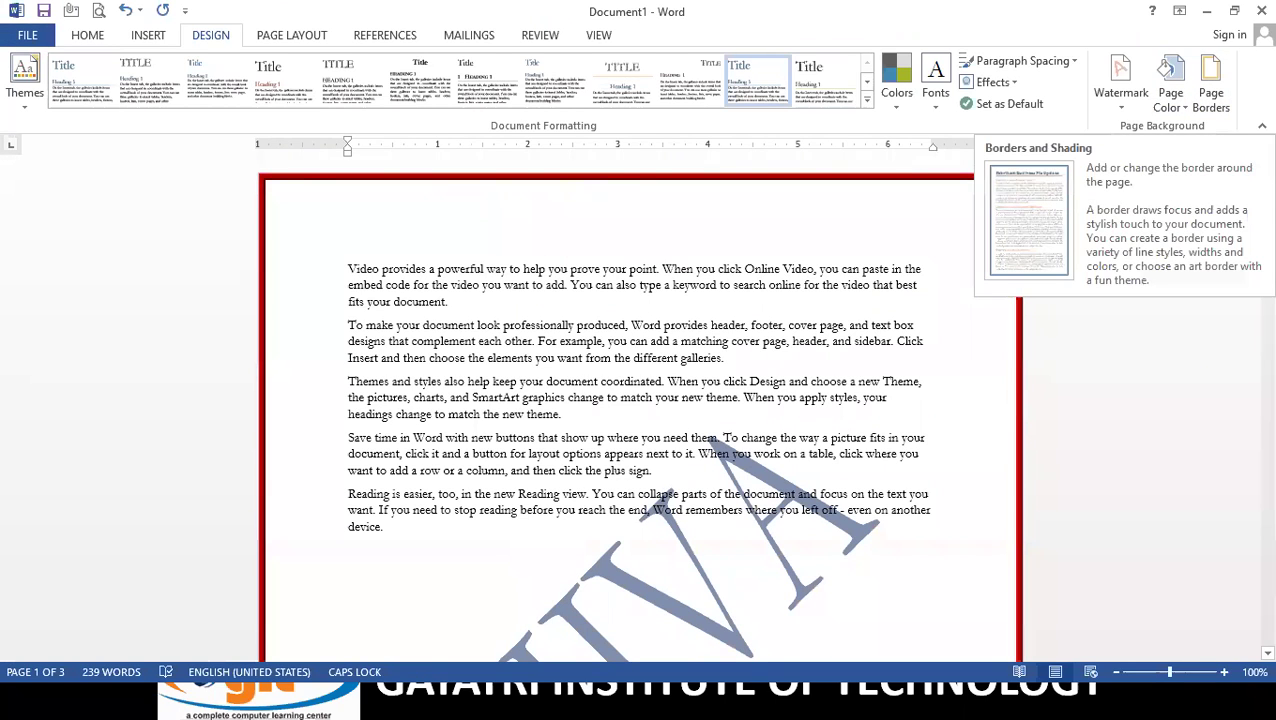
click(1210, 95)
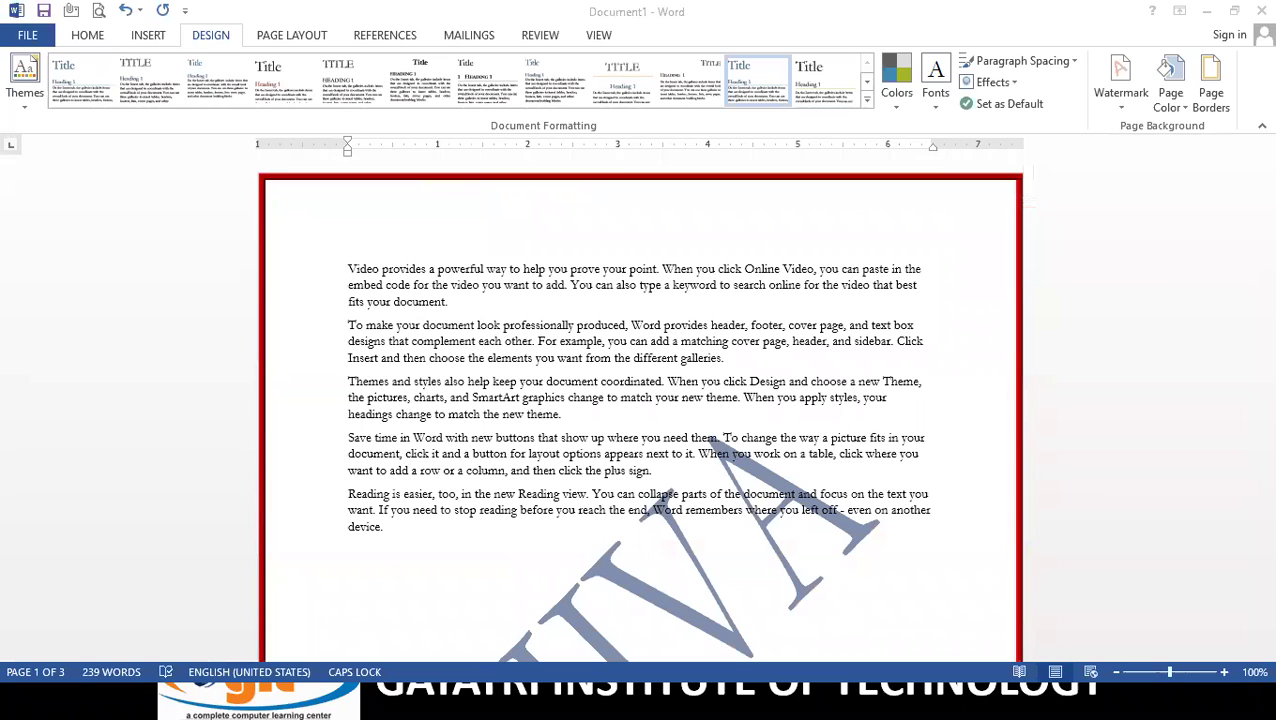